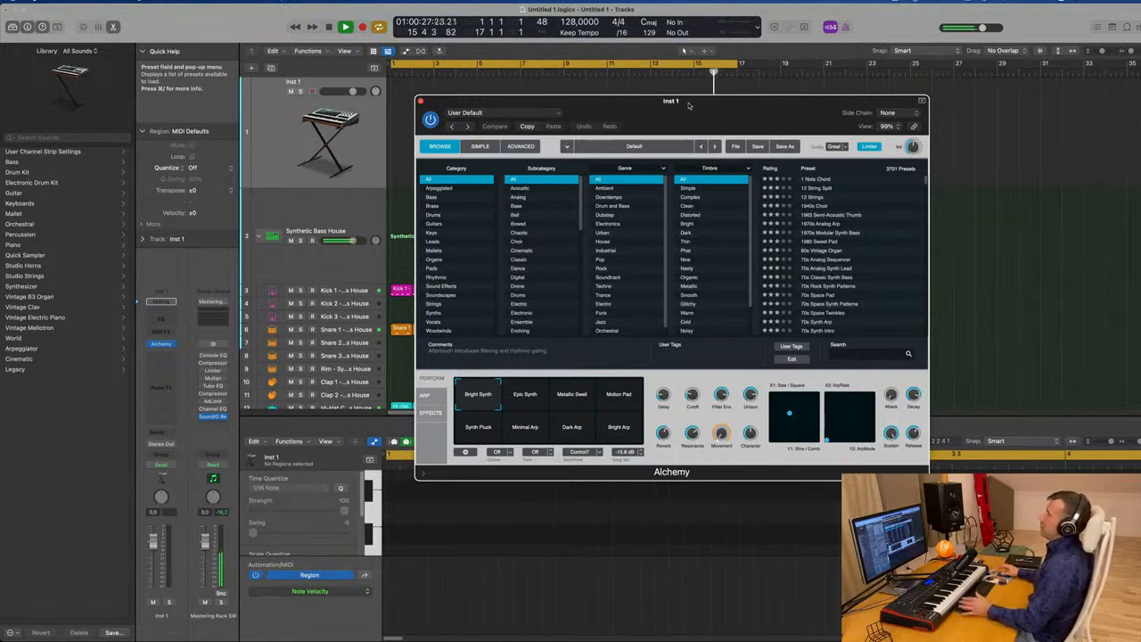
- Filter the Alchemy preset browser to the Bass category and load the After The Snow (1) preset
{"action": "left_click_drag", "start_coordinate": [688, 105], "coordinate": [597, 100]}
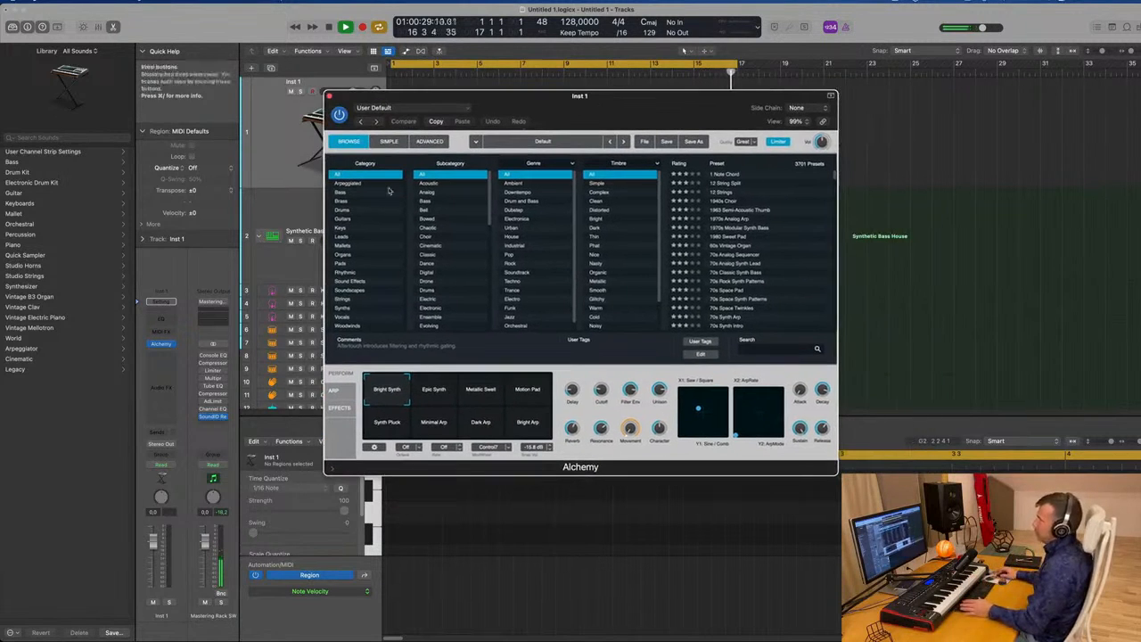
{"action": "left_click", "coordinate": [341, 192]}
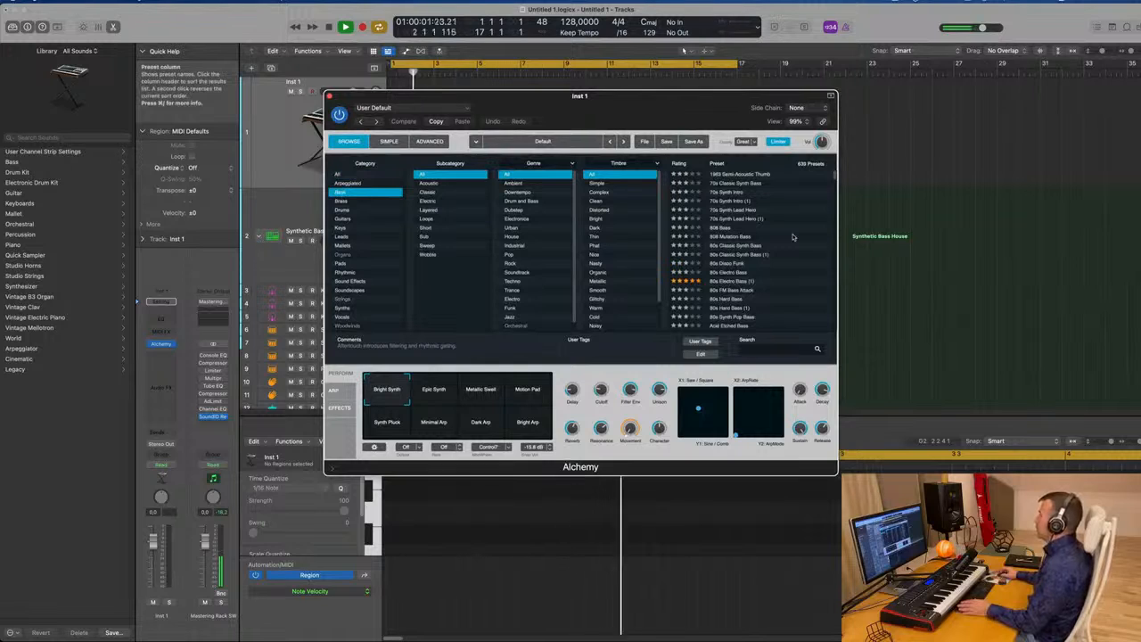
{"action": "scroll", "coordinate": [795, 236], "scroll_direction": "down", "scroll_amount": 5}
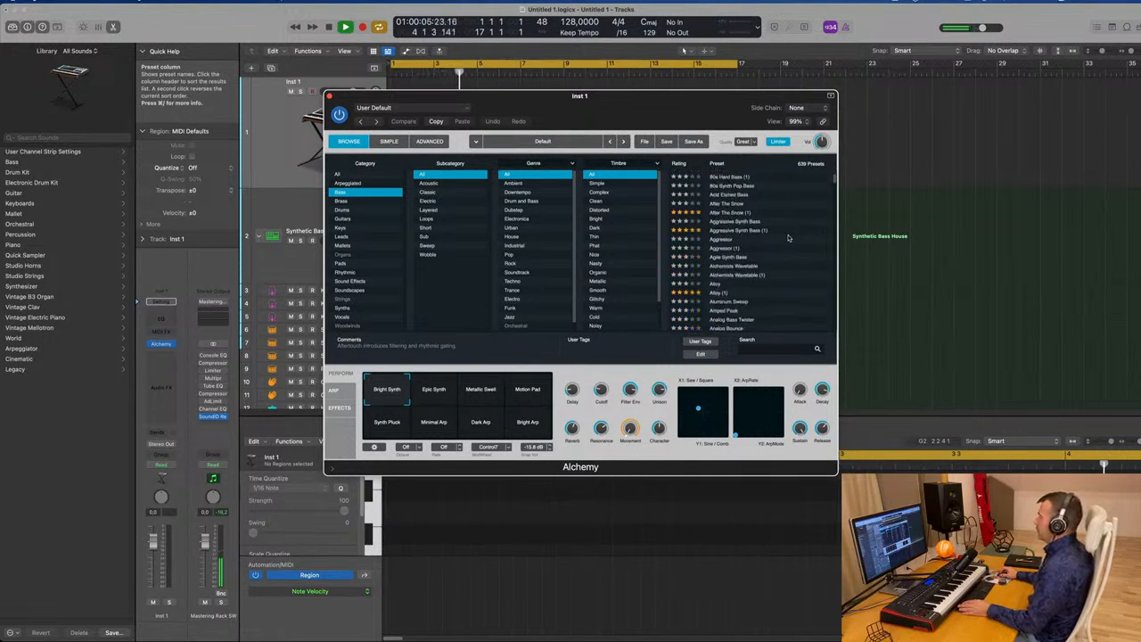
{"action": "left_click", "coordinate": [730, 214]}
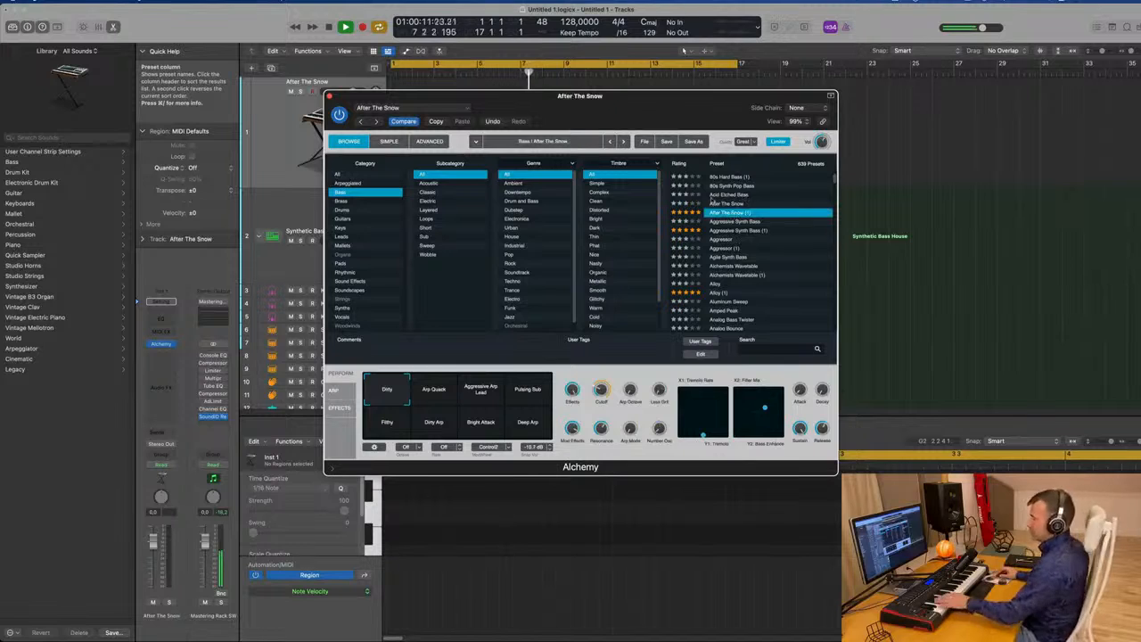
- Audition the Arp Quack, Aggressive Arp Lead and Pulsing Sub performance snapshots of the After The Snow preset
{"action": "left_click_drag", "start_coordinate": [636, 102], "coordinate": [712, 131]}
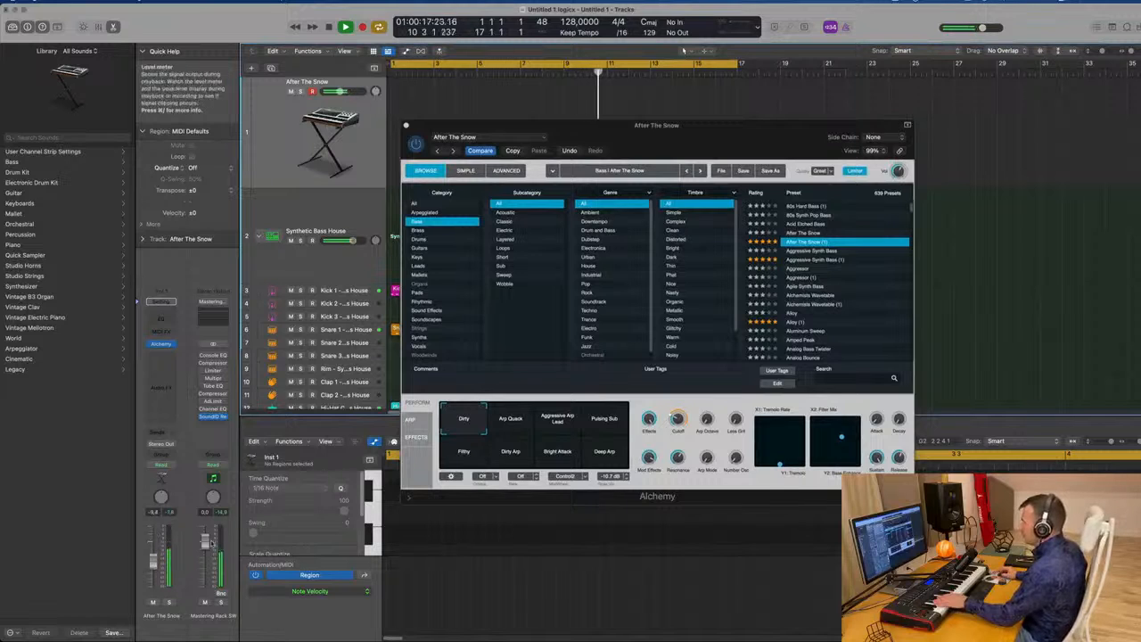
{"action": "left_click", "coordinate": [503, 428]}
{"action": "left_click", "coordinate": [505, 428]}
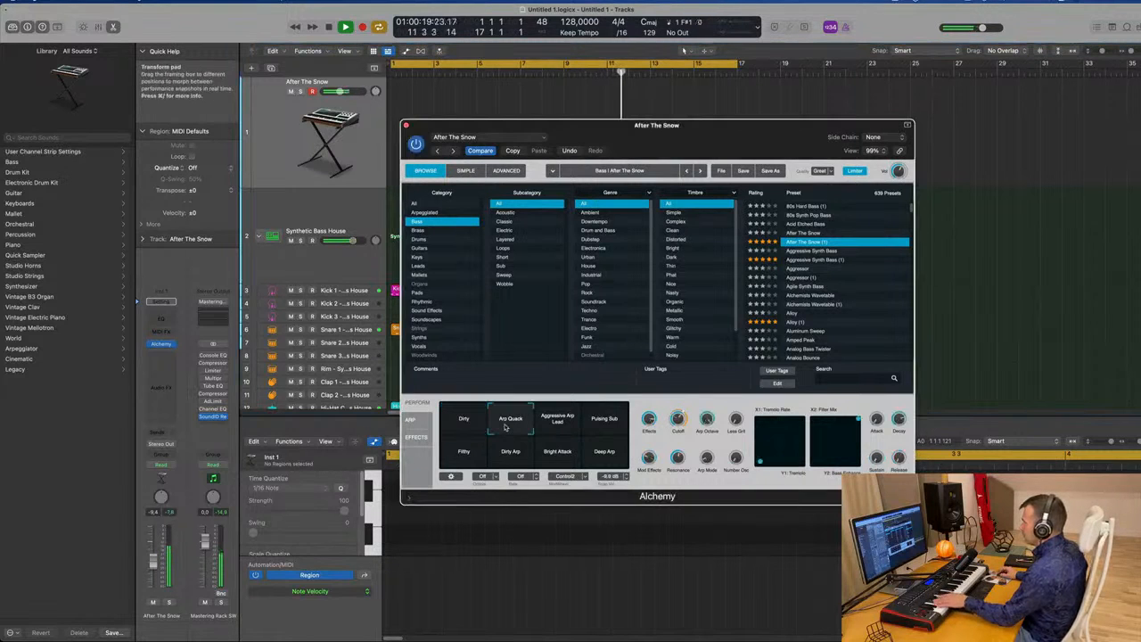
{"action": "left_click", "coordinate": [559, 424]}
{"action": "left_click", "coordinate": [603, 426]}
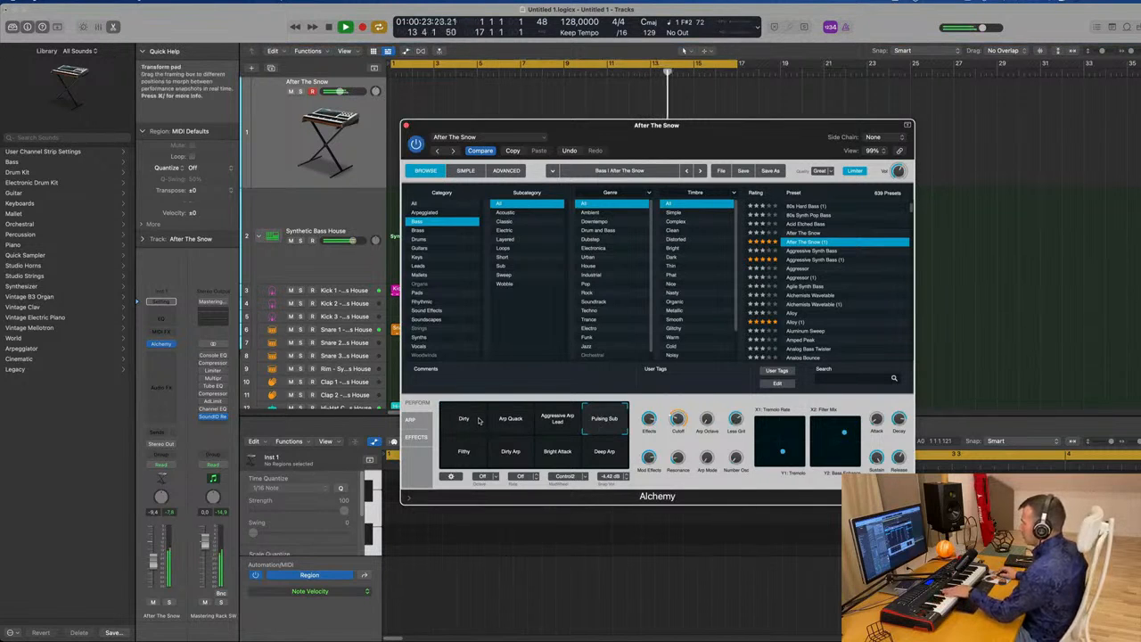
- Try the Dirty Arp, Bright Attack and Deep Arp snapshots, then return to Pulsing Sub and lower its effects amount
{"action": "left_click", "coordinate": [510, 452]}
{"action": "left_click", "coordinate": [556, 451]}
{"action": "left_click", "coordinate": [603, 421]}
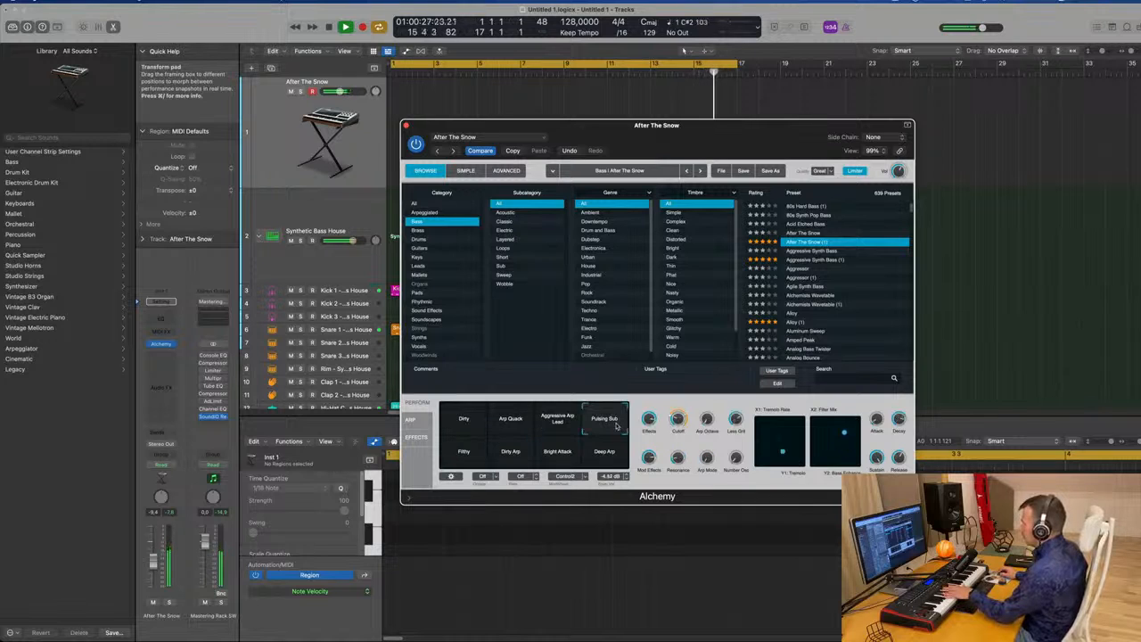
{"action": "left_click", "coordinate": [607, 454]}
{"action": "left_click", "coordinate": [609, 428]}
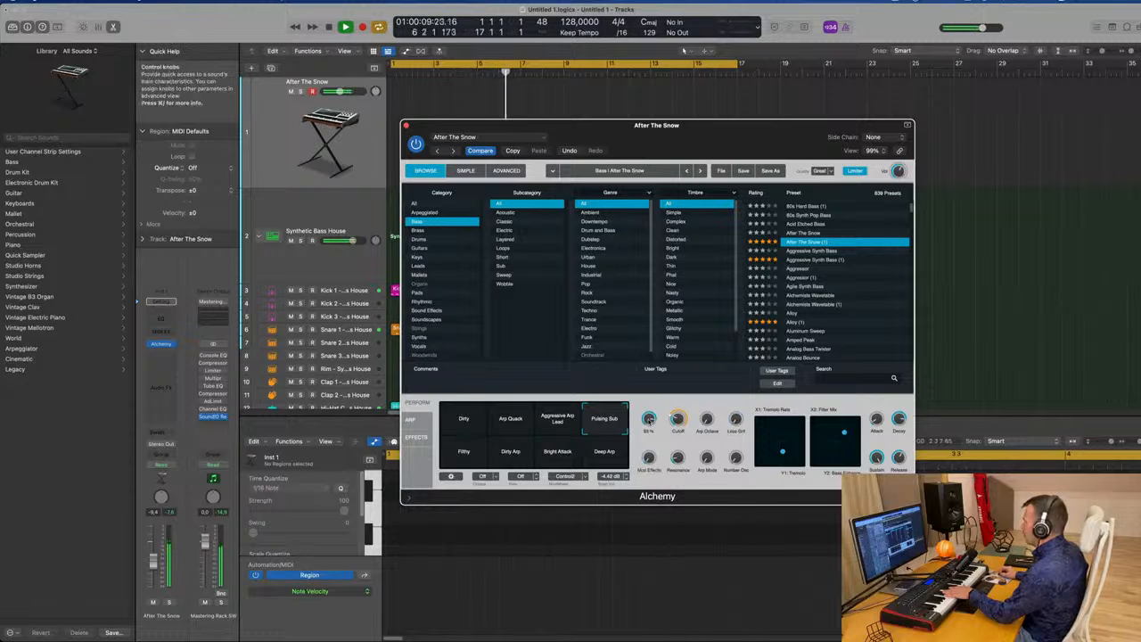
{"action": "left_click_drag", "start_coordinate": [650, 436], "coordinate": [666, 516]}
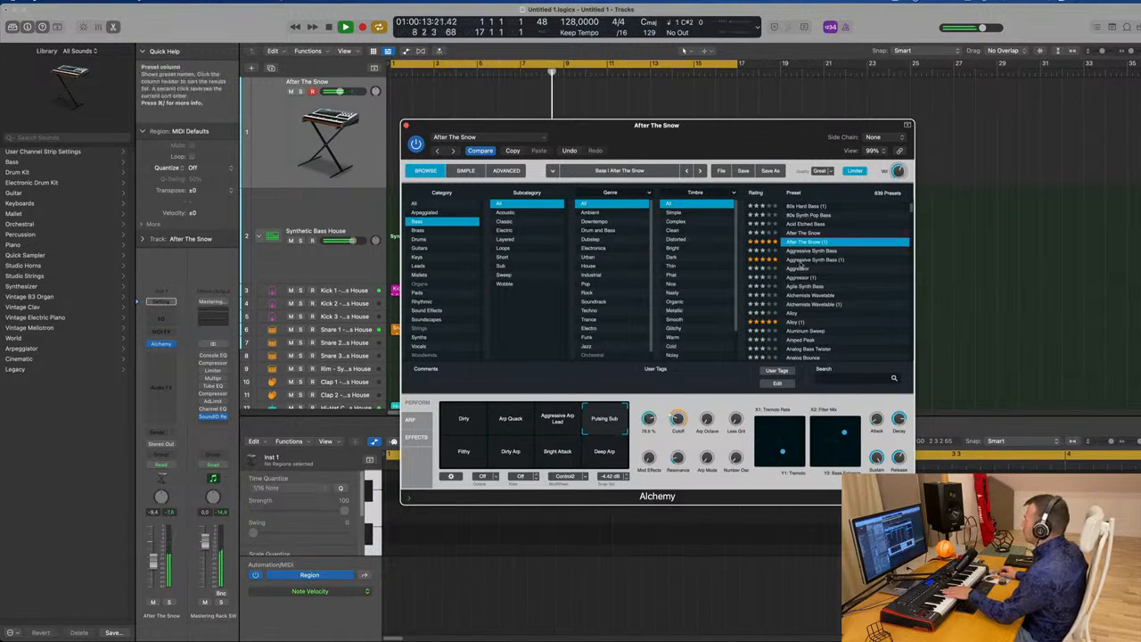
- Try the Aggressive Synth Bass (1) preset, then load the Alloy (1) preset
{"action": "left_click", "coordinate": [801, 262]}
{"action": "left_click", "coordinate": [793, 324]}
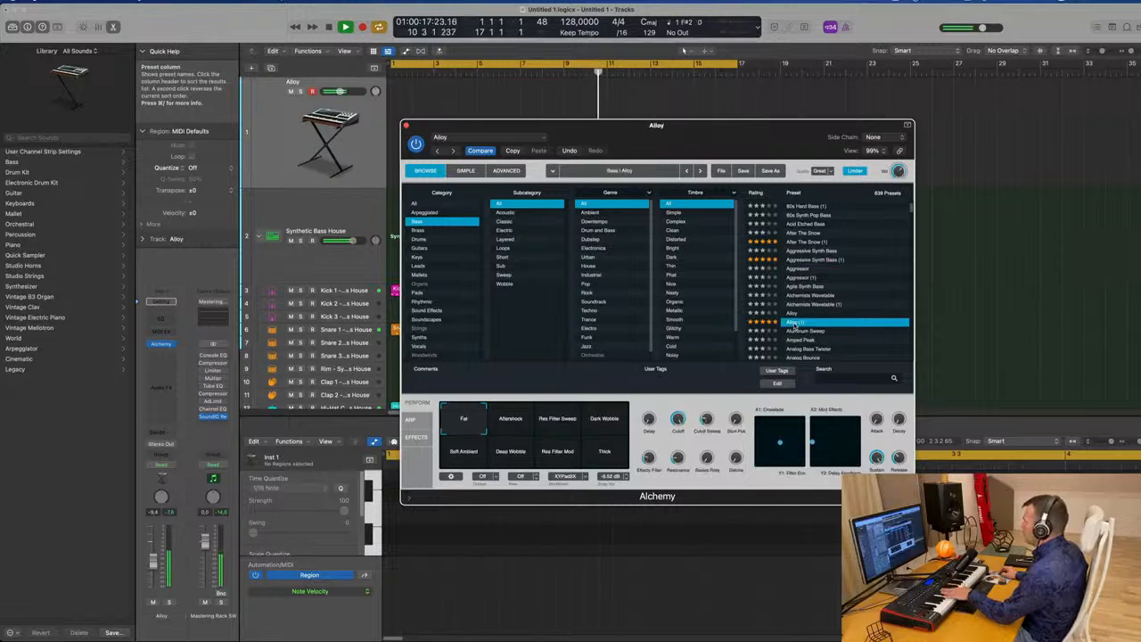
{"action": "scroll", "coordinate": [810, 314], "scroll_direction": "down", "scroll_amount": 3}
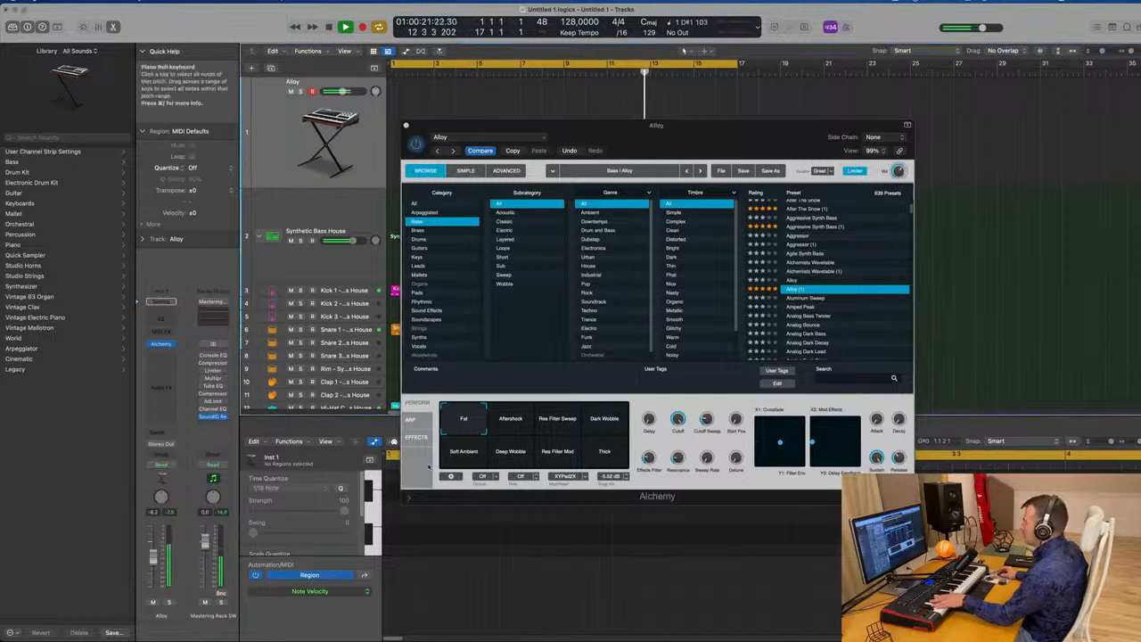
- Audition Alloy's snapshots, including Aftershock, Deep Wobble, Res Filter Mod and Thick, and settle on Soft Ambient
{"action": "left_click", "coordinate": [559, 423]}
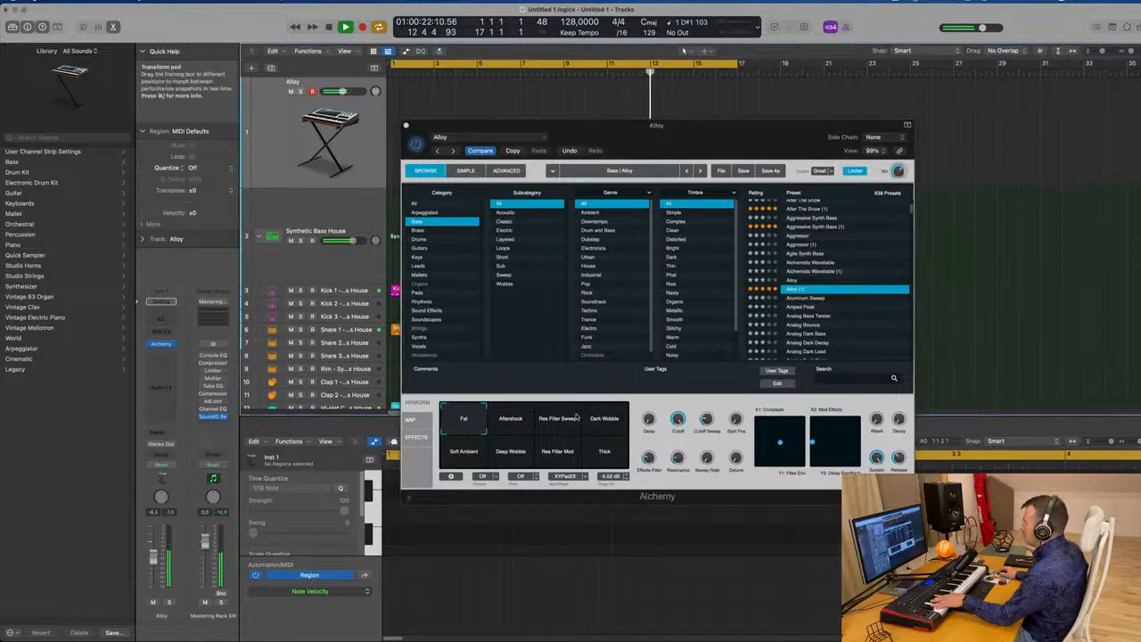
{"action": "left_click", "coordinate": [517, 425]}
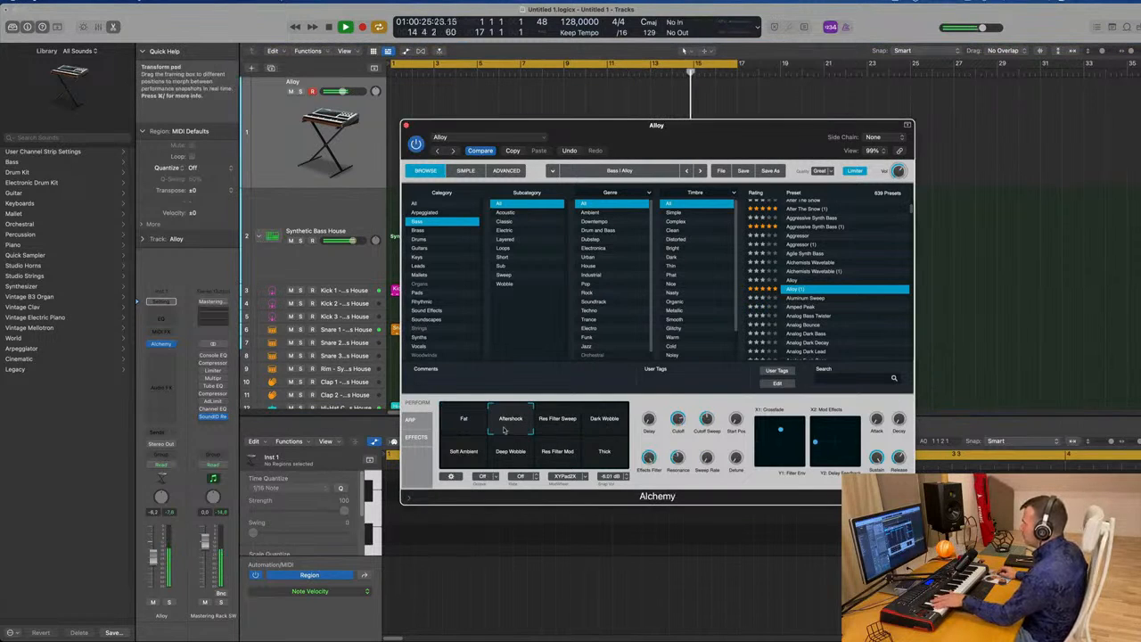
{"action": "left_click", "coordinate": [472, 451]}
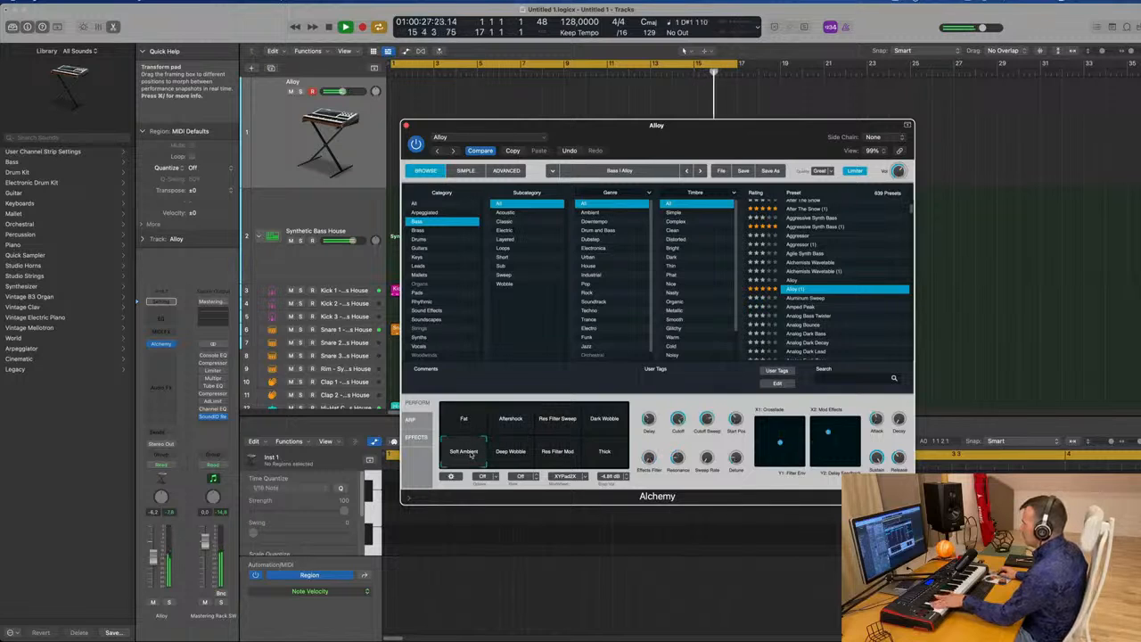
{"action": "left_click", "coordinate": [510, 452]}
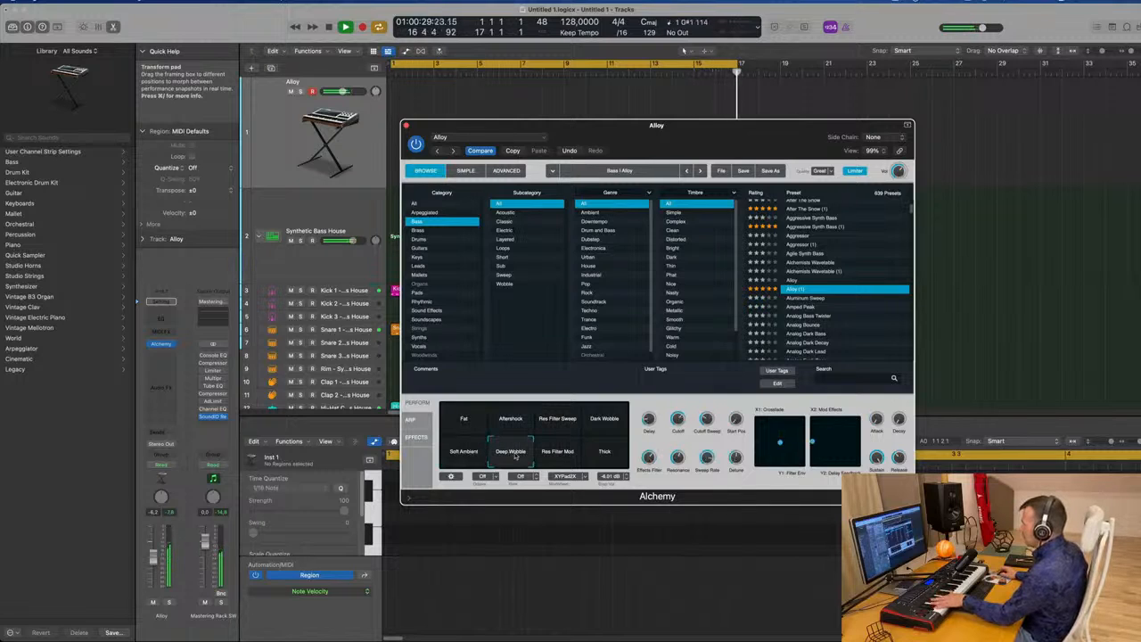
{"action": "left_click", "coordinate": [557, 453]}
{"action": "left_click", "coordinate": [601, 454]}
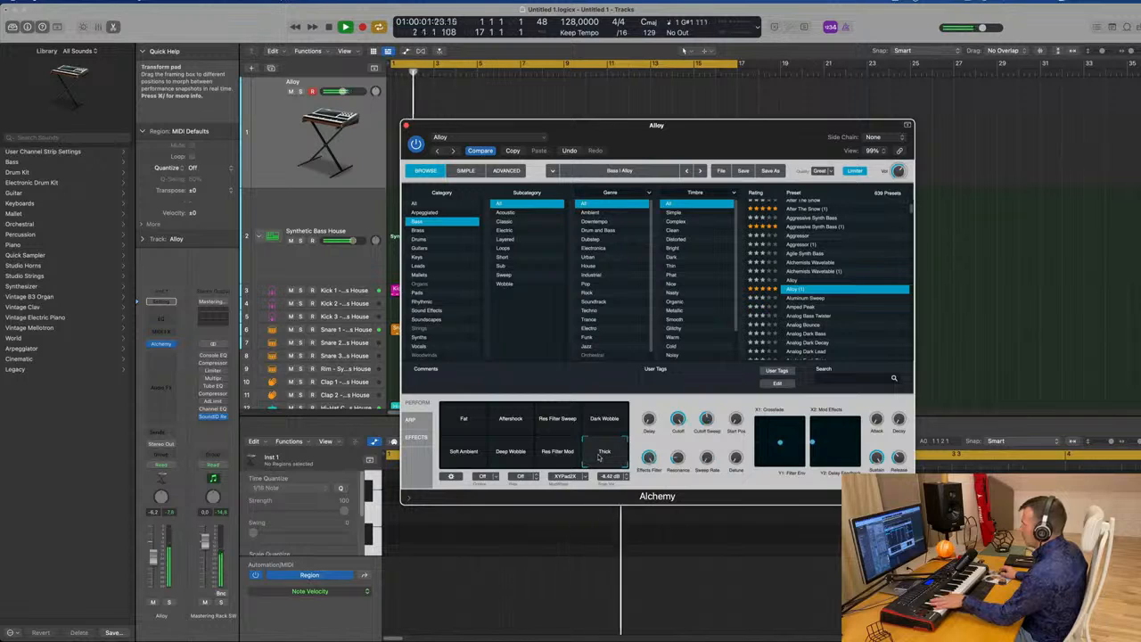
{"action": "left_click", "coordinate": [472, 453]}
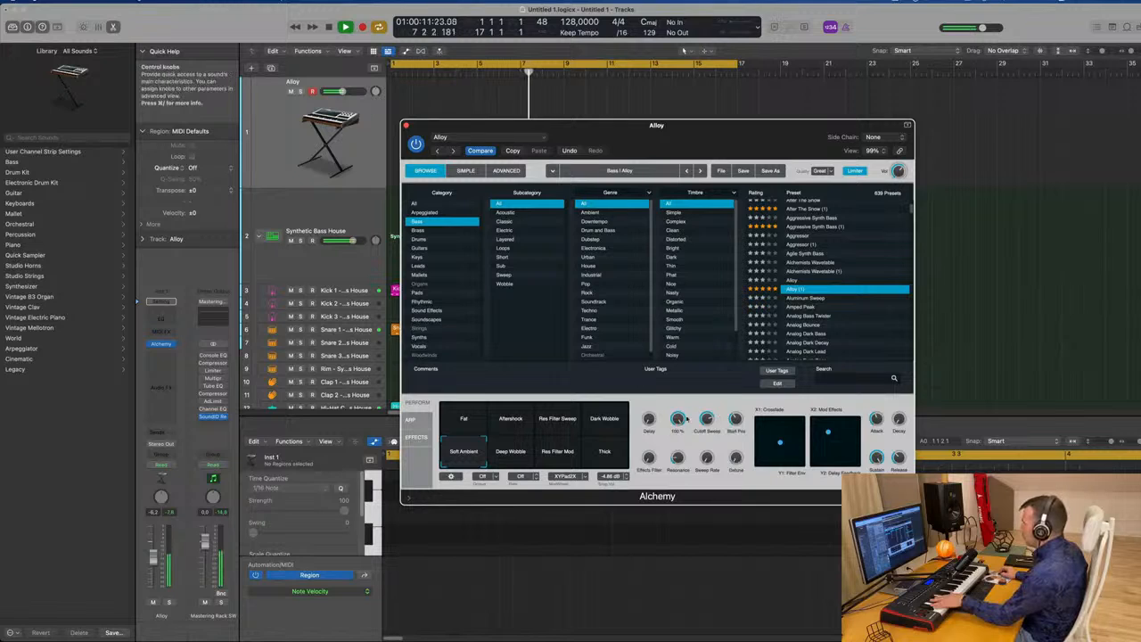
- Switch off Alloy's Bandpass Filter, Multimode Filter, Band Reject and Delay effects, leaving only Mod FX on
{"action": "left_click", "coordinate": [415, 437]}
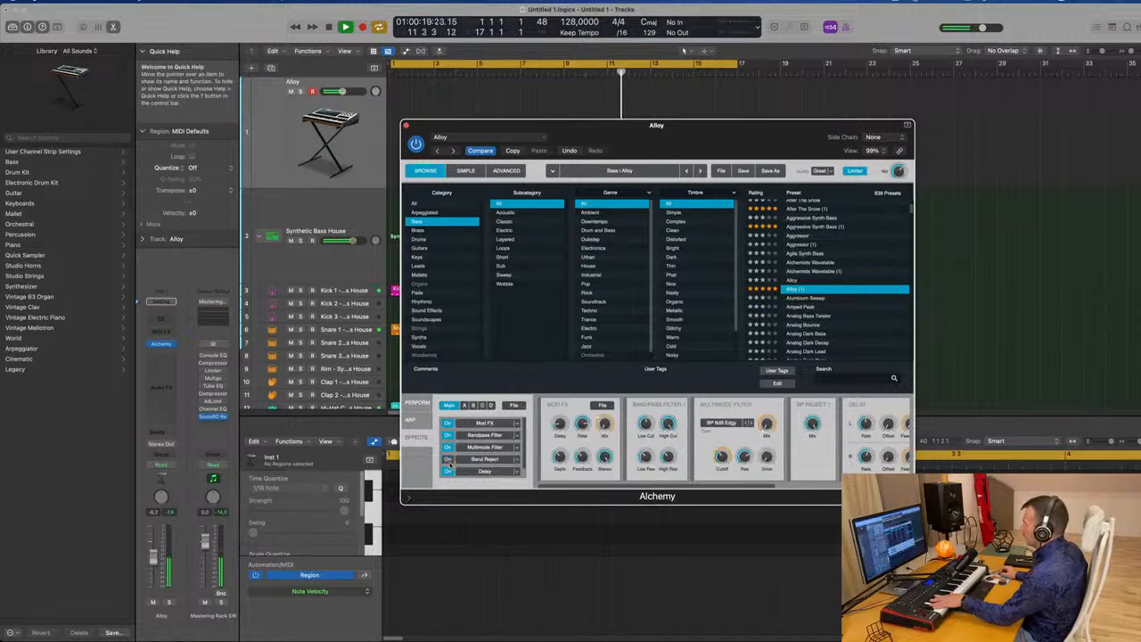
{"action": "left_click", "coordinate": [447, 446]}
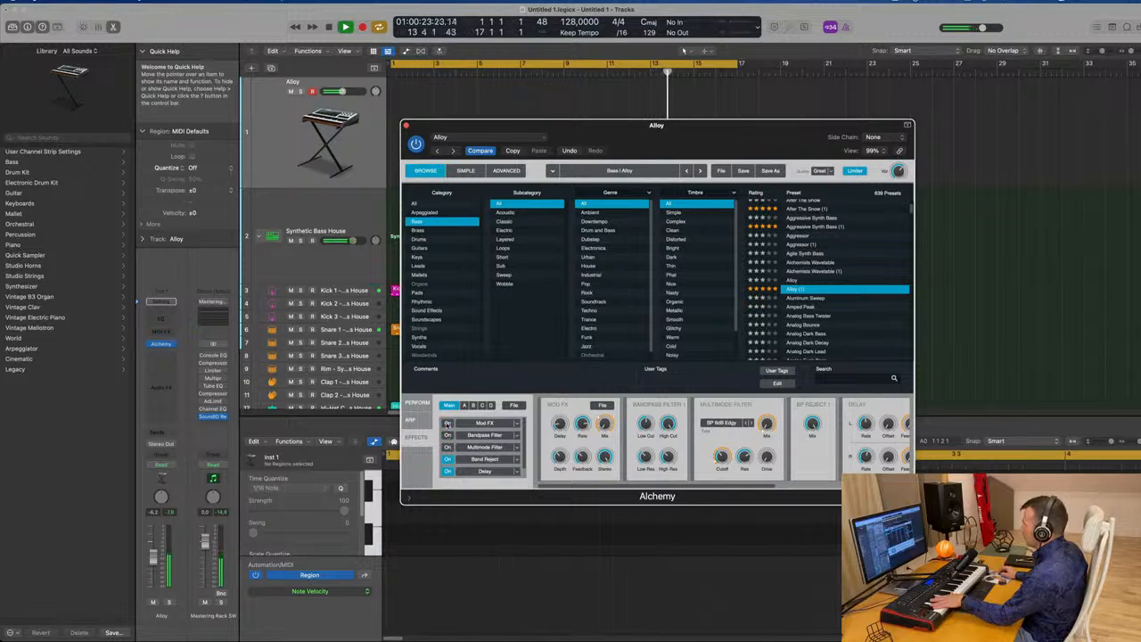
{"action": "left_click", "coordinate": [447, 423]}
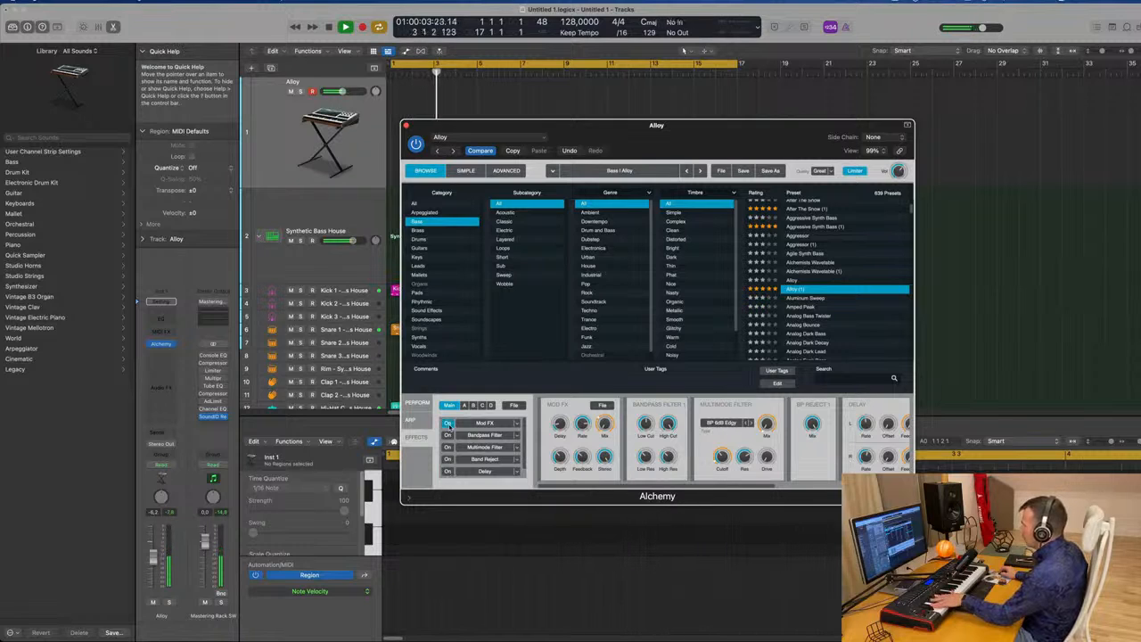
- Try the Analog Bass Twister, Analog Bounce and Analog Dark Bass presets, and load Analog Dark Decay
{"action": "scroll", "coordinate": [820, 277], "scroll_direction": "down", "scroll_amount": 2}
{"action": "left_click", "coordinate": [822, 278]}
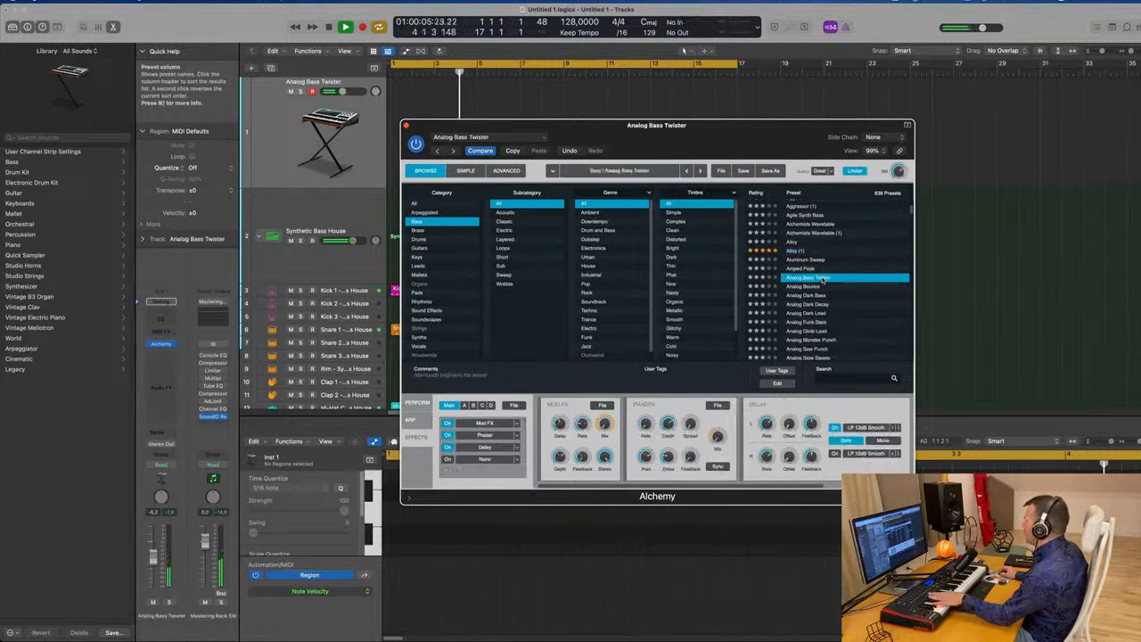
{"action": "left_click", "coordinate": [809, 287]}
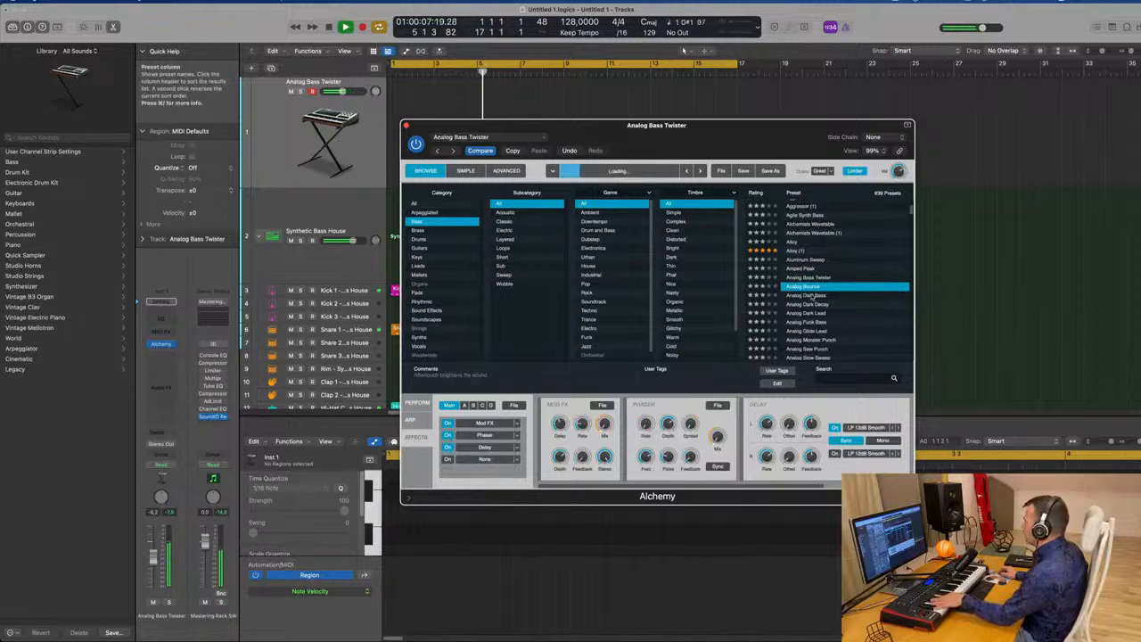
{"action": "left_click", "coordinate": [812, 297]}
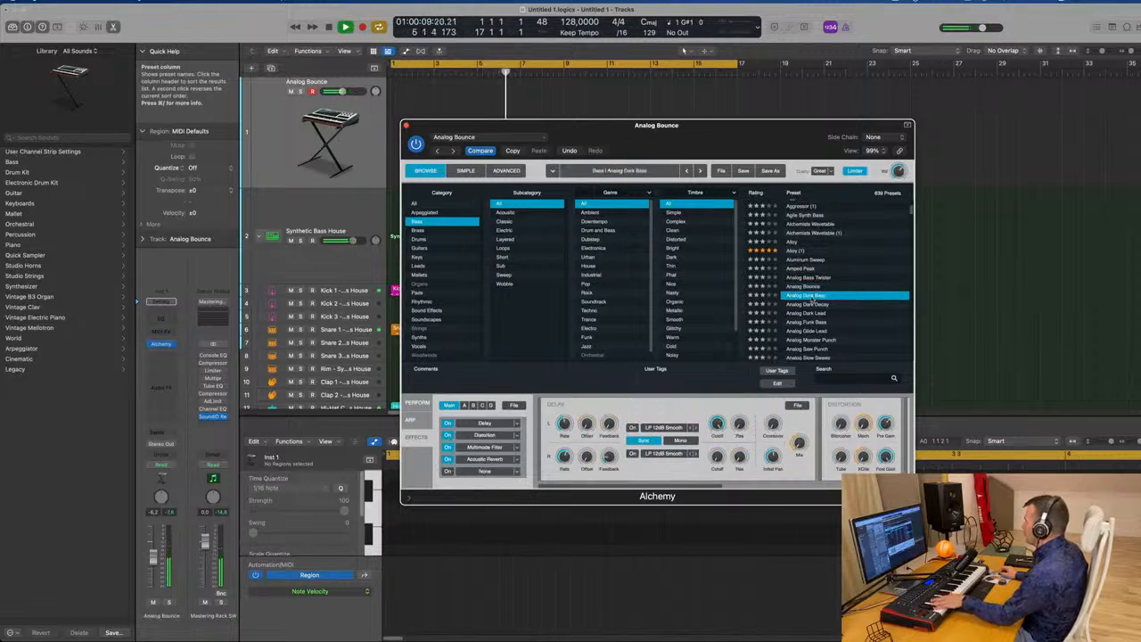
{"action": "left_click", "coordinate": [809, 304]}
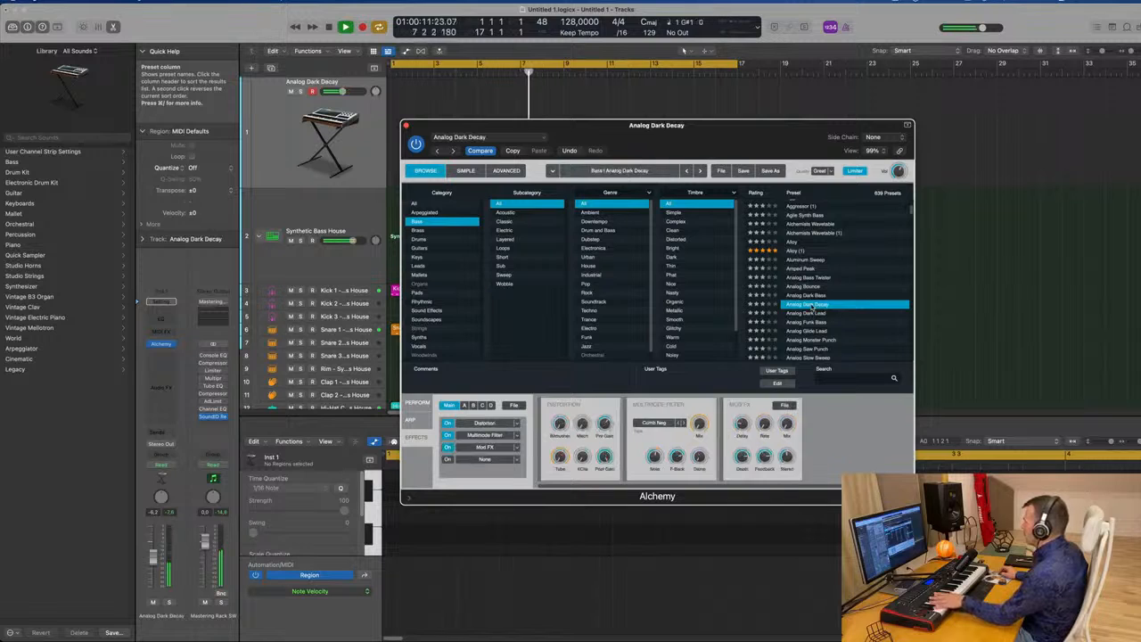
- Audition Analog Dark Decay's Octave, LFO, Distort, Drive, Comb 2 and Broken snapshots, and return to Analog
{"action": "left_click_drag", "start_coordinate": [708, 128], "coordinate": [744, 114]}
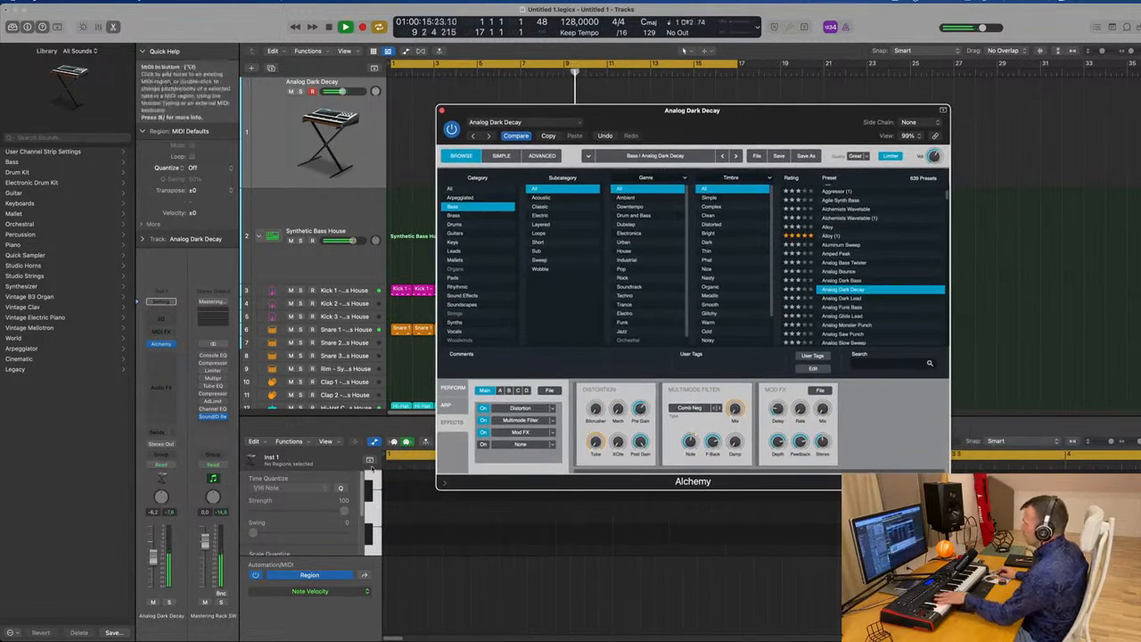
{"action": "left_click", "coordinate": [453, 387]}
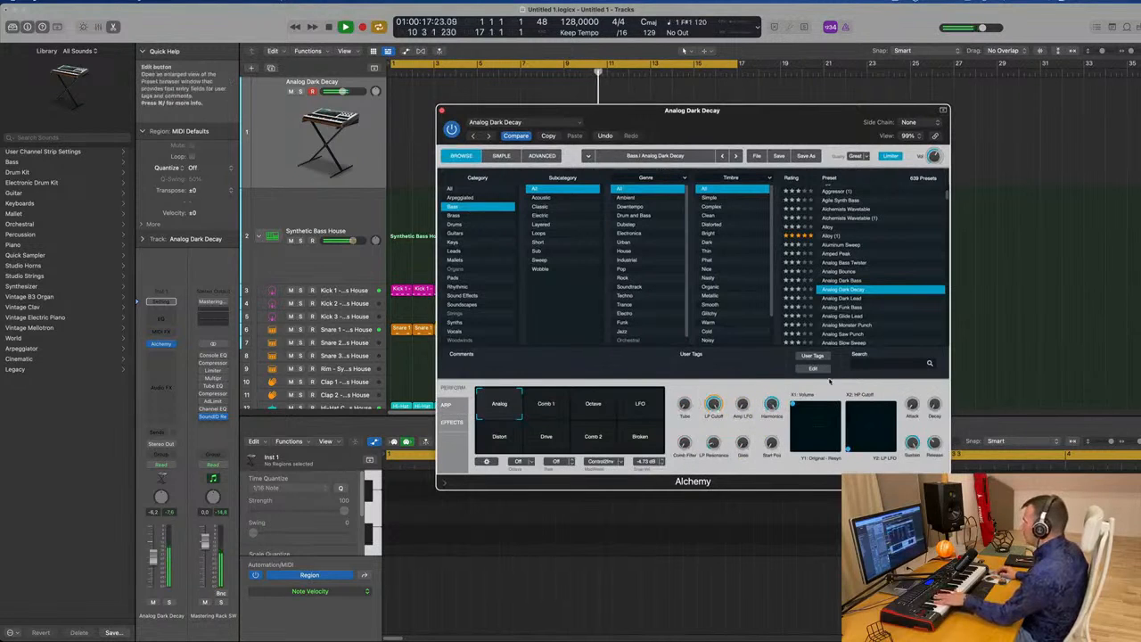
{"action": "left_click", "coordinate": [597, 410]}
{"action": "left_click", "coordinate": [639, 408]}
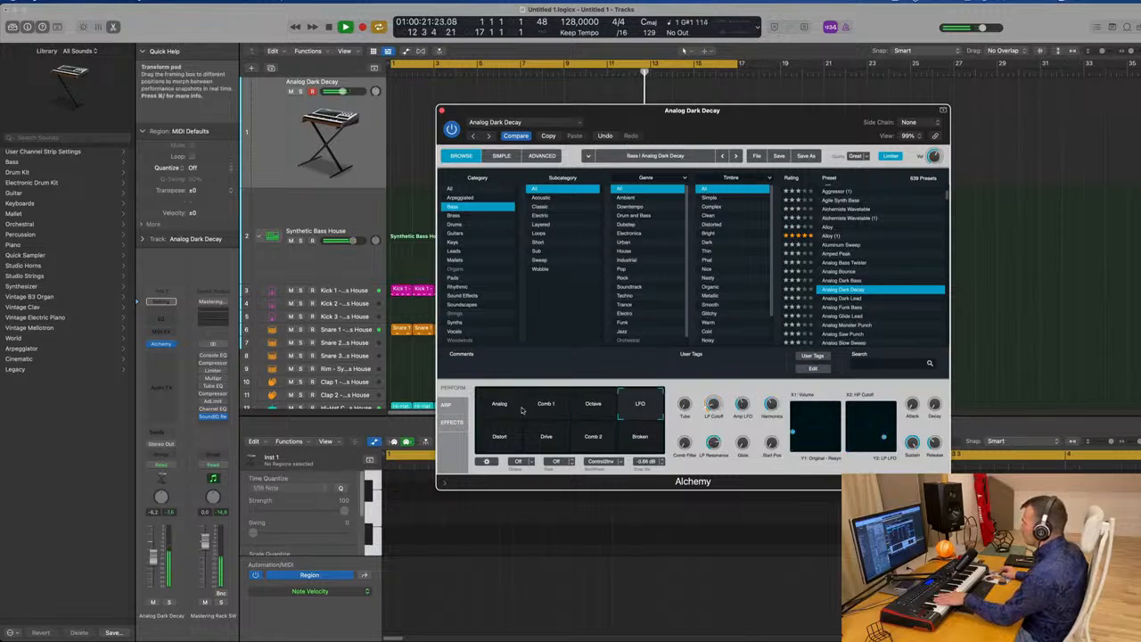
{"action": "left_click", "coordinate": [497, 409]}
{"action": "left_click", "coordinate": [498, 441]}
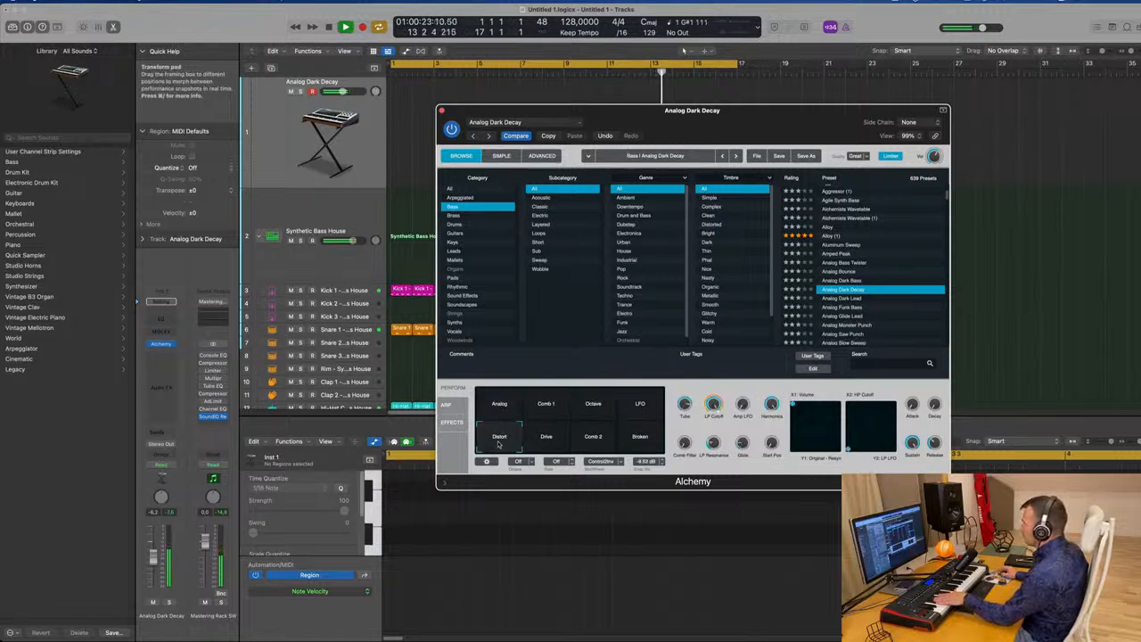
{"action": "left_click", "coordinate": [544, 439]}
{"action": "left_click", "coordinate": [613, 441]}
{"action": "left_click", "coordinate": [645, 442]}
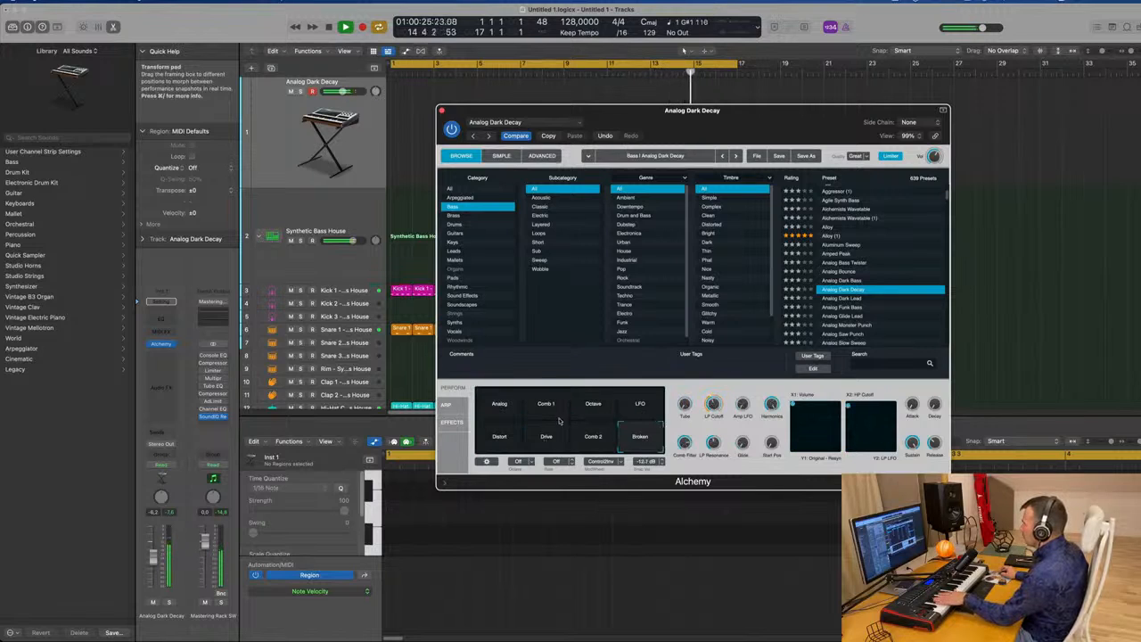
{"action": "left_click", "coordinate": [499, 405]}
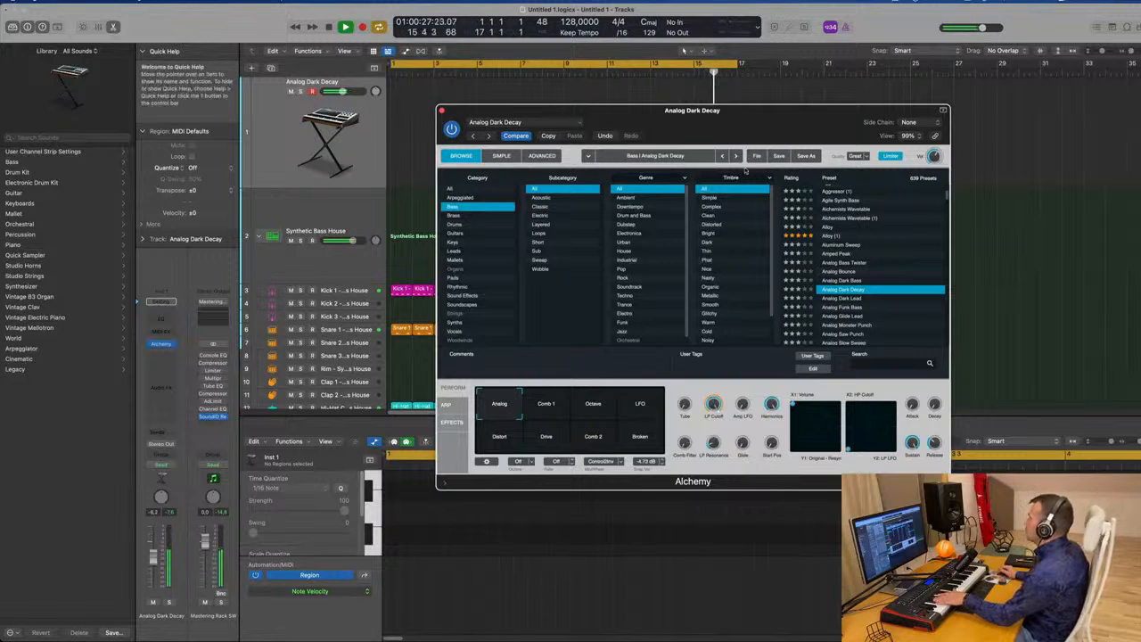
- In the advanced synth view, sync the AHDSR 1 envelope to the project tempo and lengthen its decay to about beat 9
{"action": "left_click", "coordinate": [554, 156]}
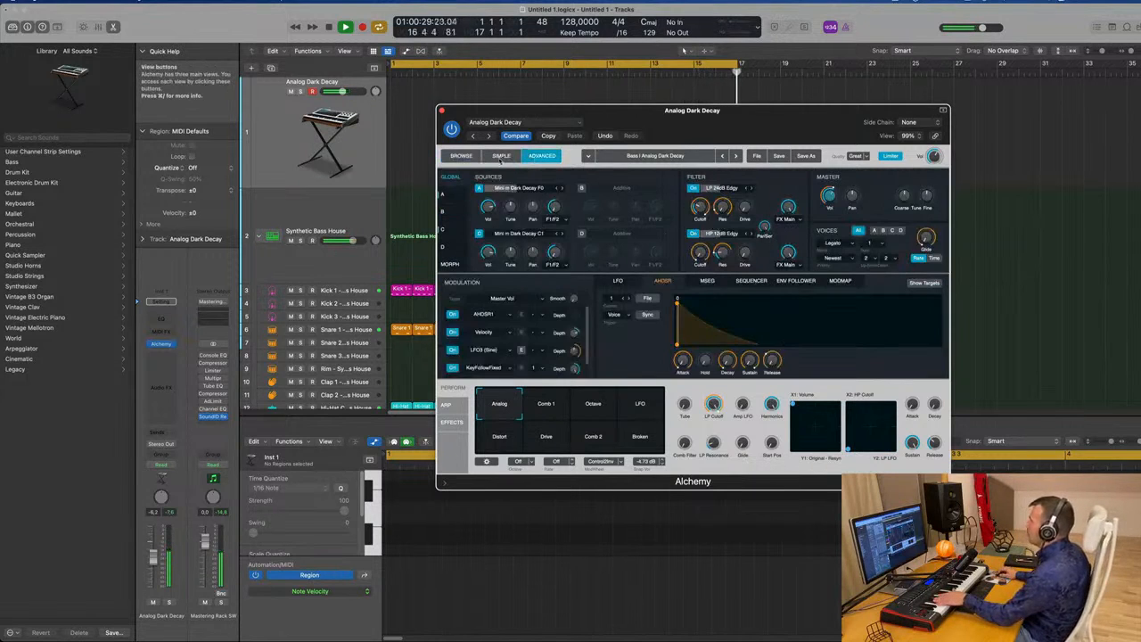
{"action": "left_click_drag", "start_coordinate": [728, 358], "coordinate": [779, 336]}
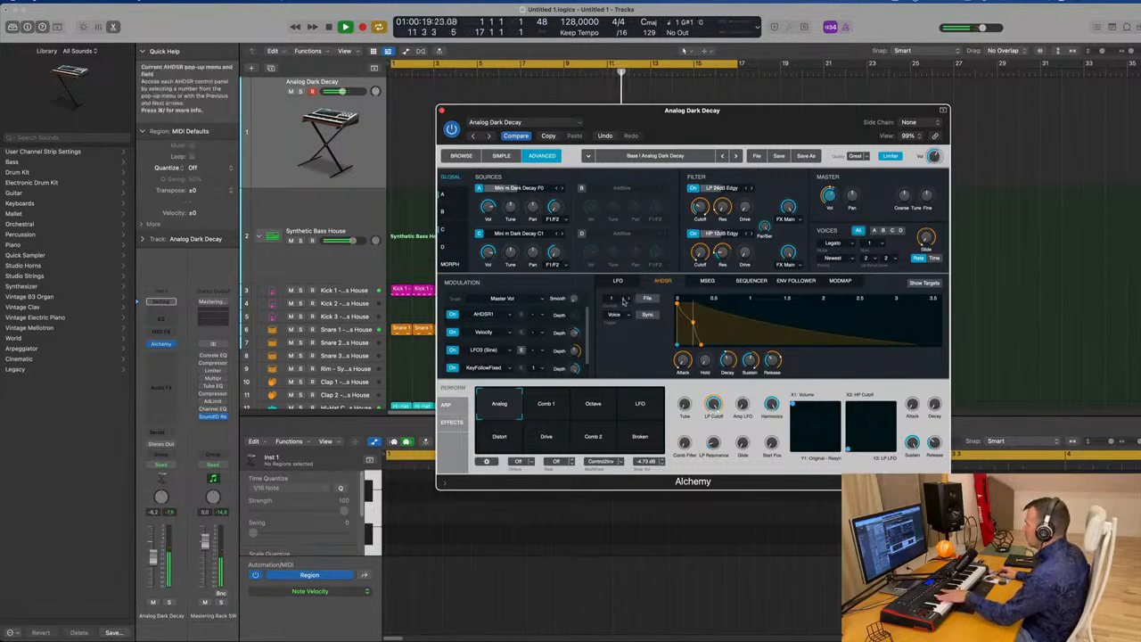
{"action": "left_click", "coordinate": [648, 315]}
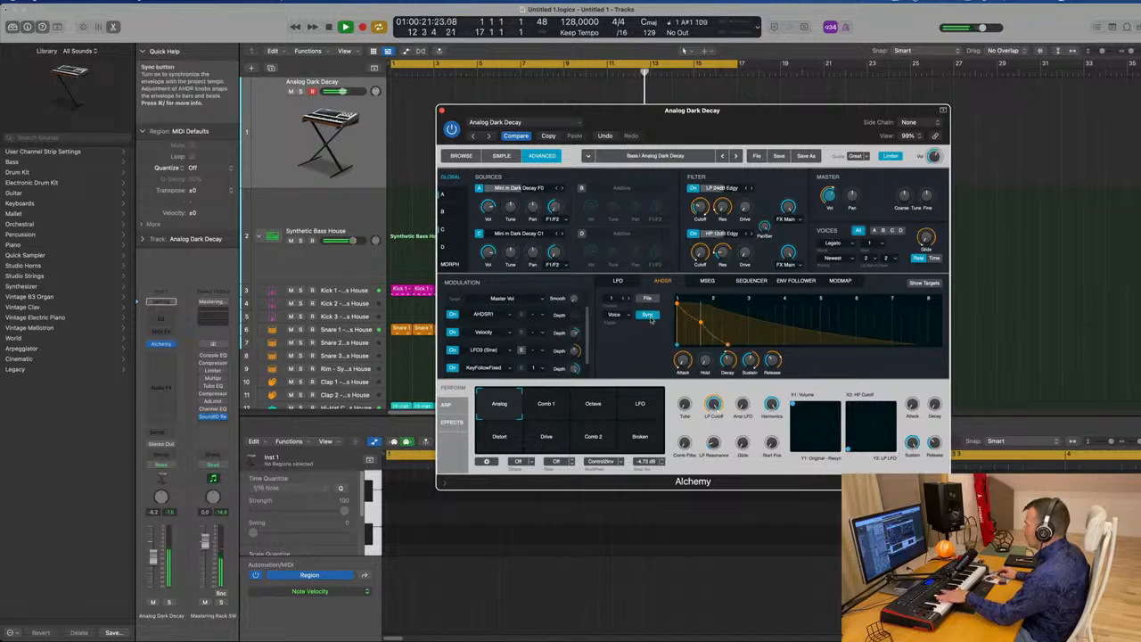
{"action": "left_click_drag", "start_coordinate": [700, 321], "coordinate": [829, 321]}
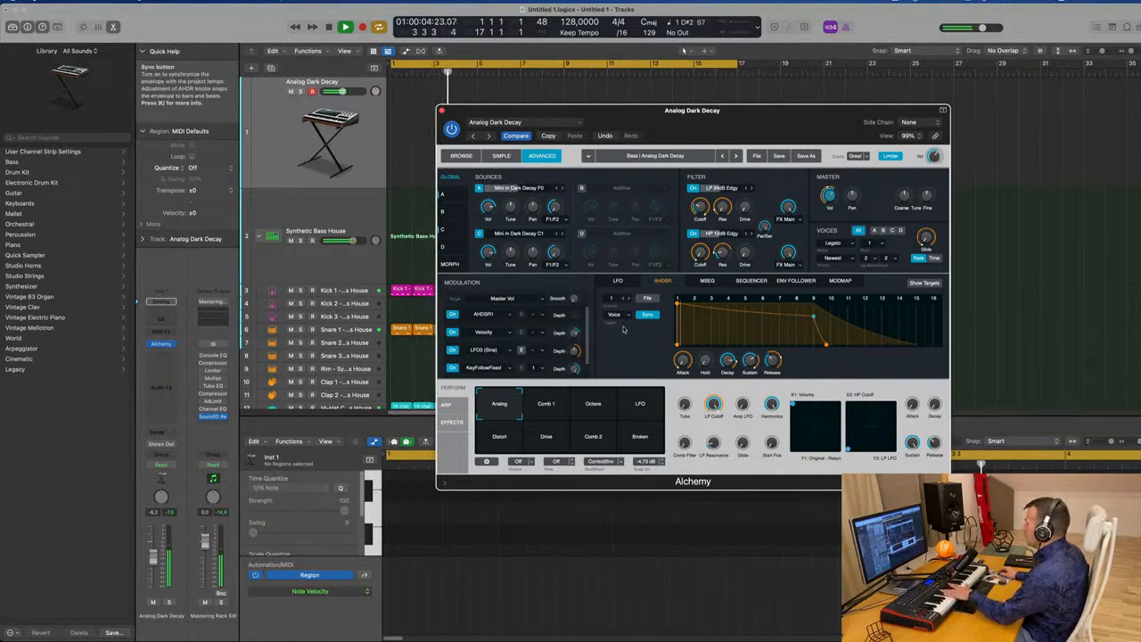
- Look through Alchemy's Sequencer, MSEG, Env Follower and ModMap modulators and return to the AHDSR envelope
{"action": "left_click", "coordinate": [750, 280]}
{"action": "left_click", "coordinate": [706, 281]}
{"action": "left_click", "coordinate": [797, 281]}
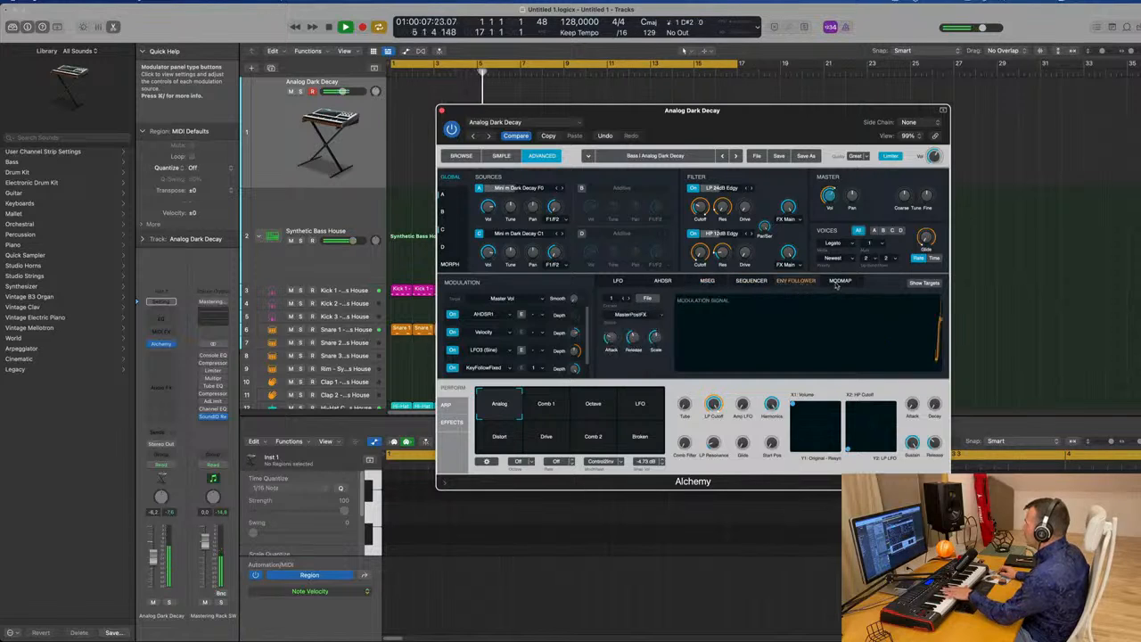
{"action": "left_click", "coordinate": [837, 281]}
{"action": "left_click", "coordinate": [801, 282]}
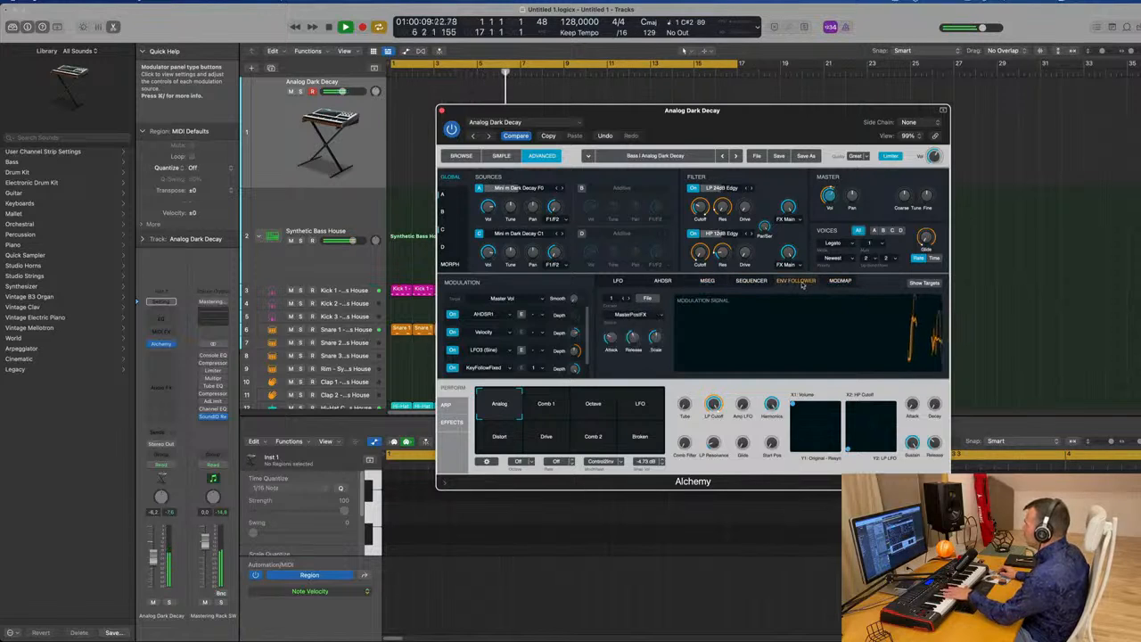
{"action": "left_click", "coordinate": [663, 281]}
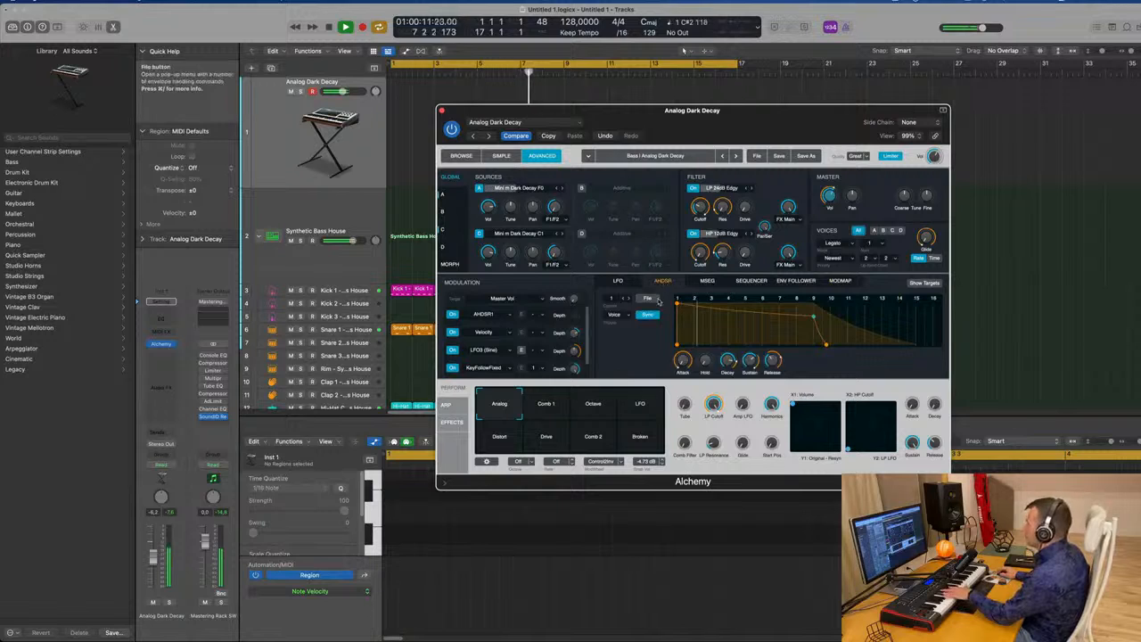
- Raise AHDSR 1's sustain to full level, lengthen its hold to about beat 33, and try out both XY pads
{"action": "left_click_drag", "start_coordinate": [811, 316], "coordinate": [814, 301]}
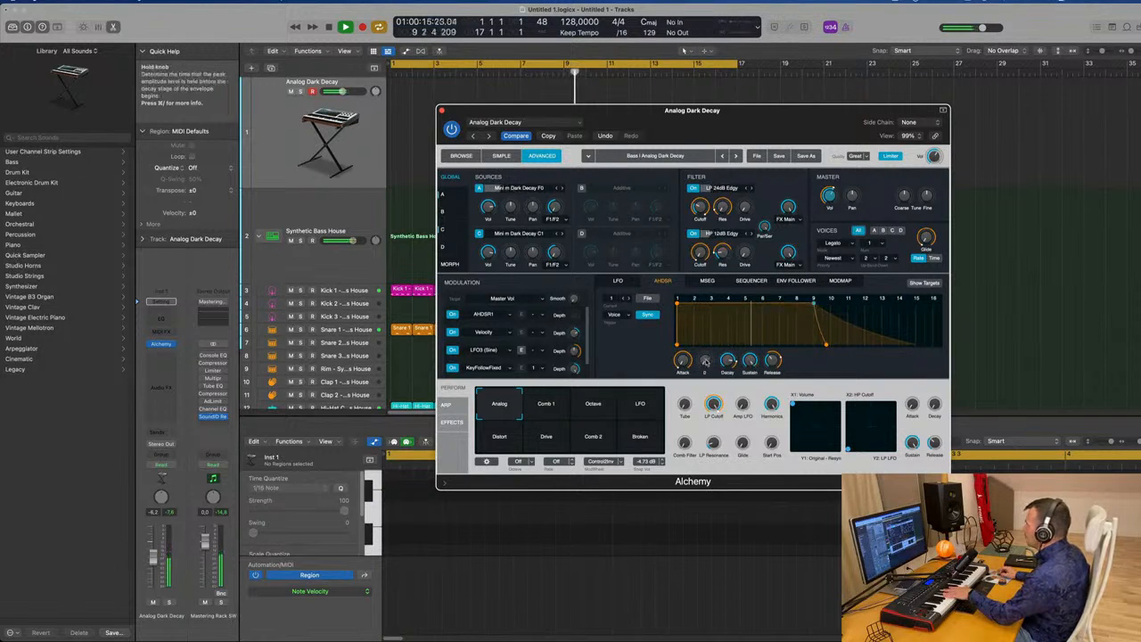
{"action": "left_click_drag", "start_coordinate": [704, 360], "coordinate": [710, 347]}
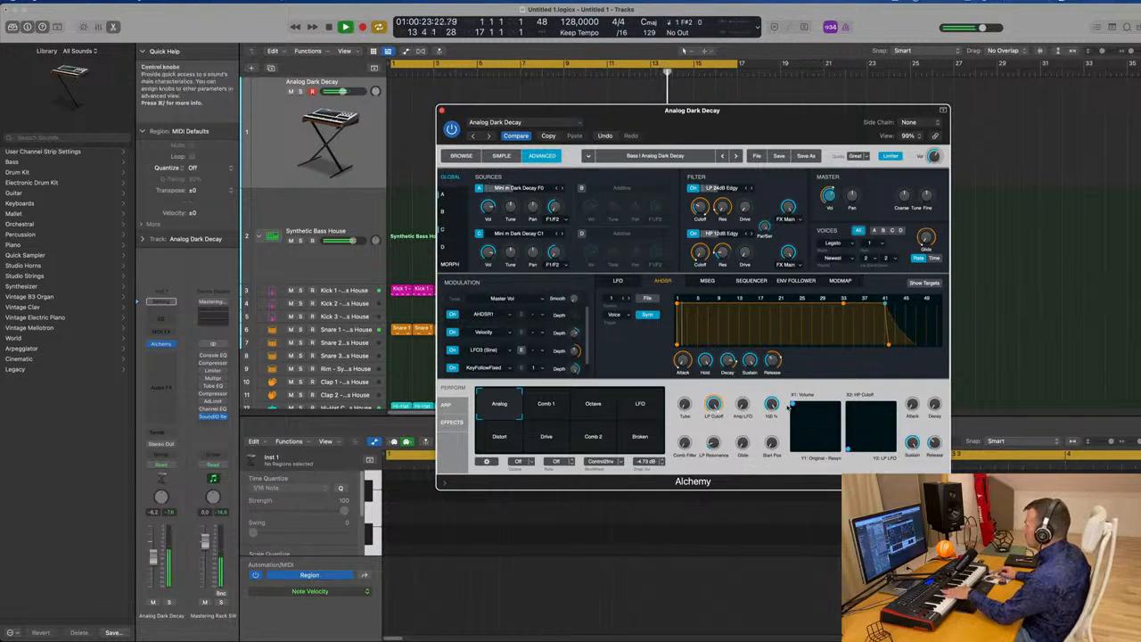
{"action": "left_click_drag", "start_coordinate": [817, 429], "coordinate": [790, 407]}
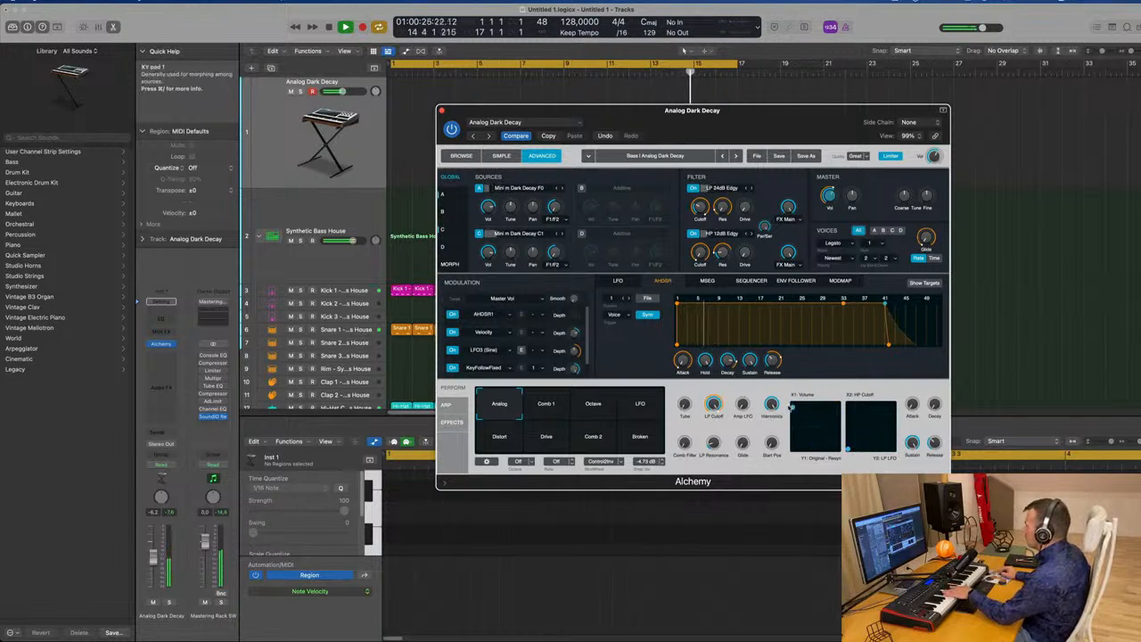
{"action": "left_click_drag", "start_coordinate": [872, 433], "coordinate": [902, 453]}
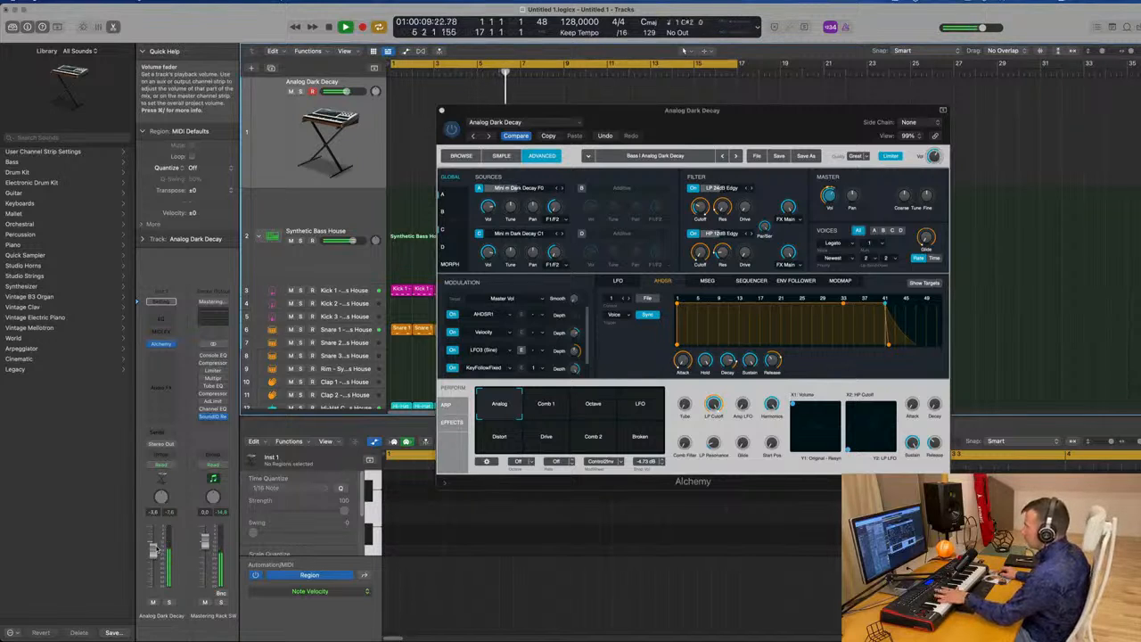
- Audition the bass presets Analog Sub Sonic, Analogue Happiness, Apprentice, Arctic Noise Lead and Artificial Persona
{"action": "left_click", "coordinate": [461, 156]}
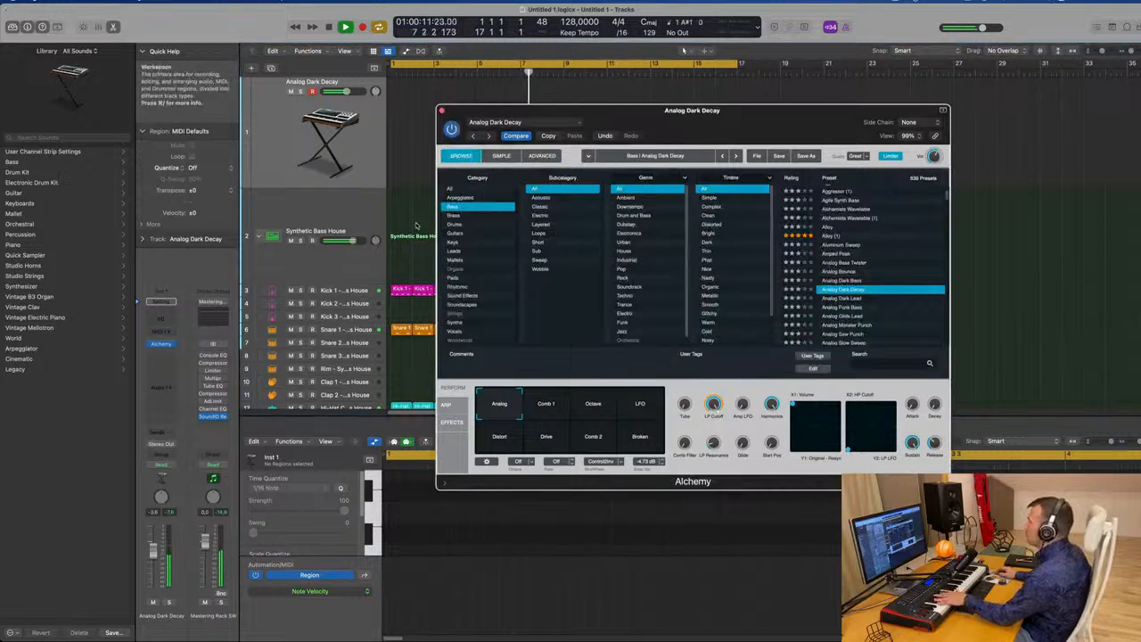
{"action": "scroll", "coordinate": [853, 278], "scroll_direction": "down", "scroll_amount": 3}
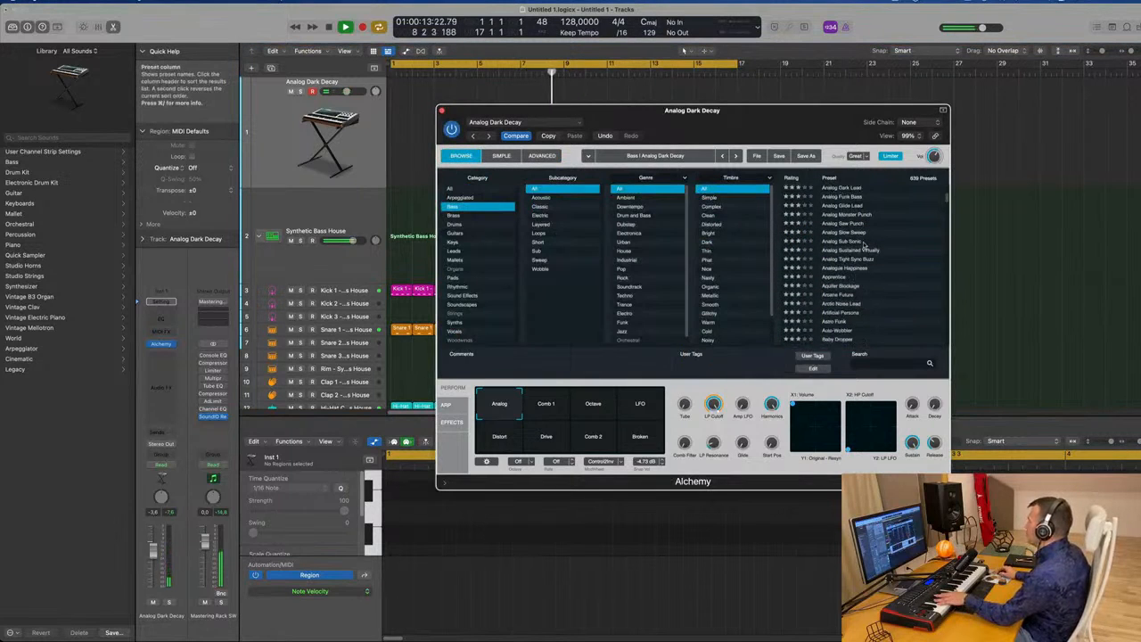
{"action": "left_click", "coordinate": [846, 241]}
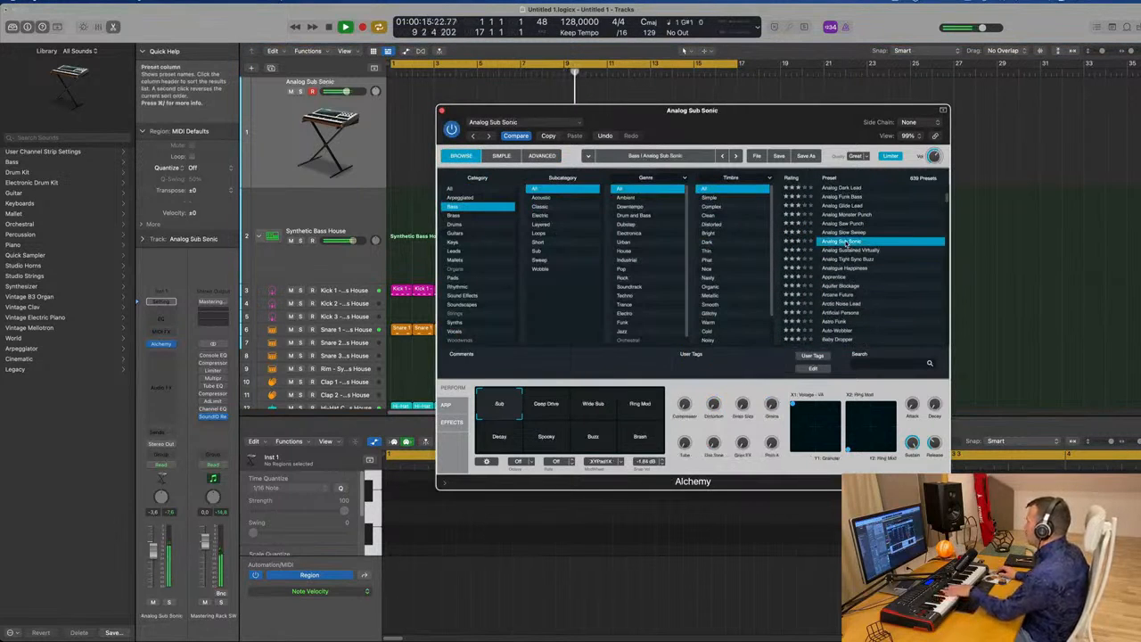
{"action": "left_click", "coordinate": [842, 267]}
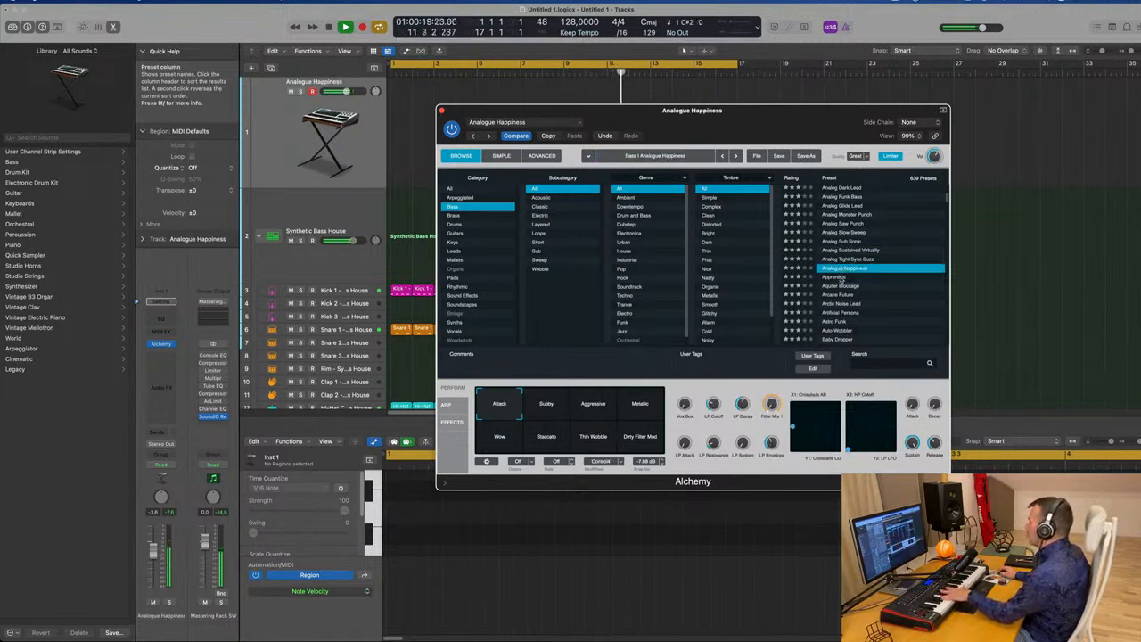
{"action": "left_click", "coordinate": [839, 278]}
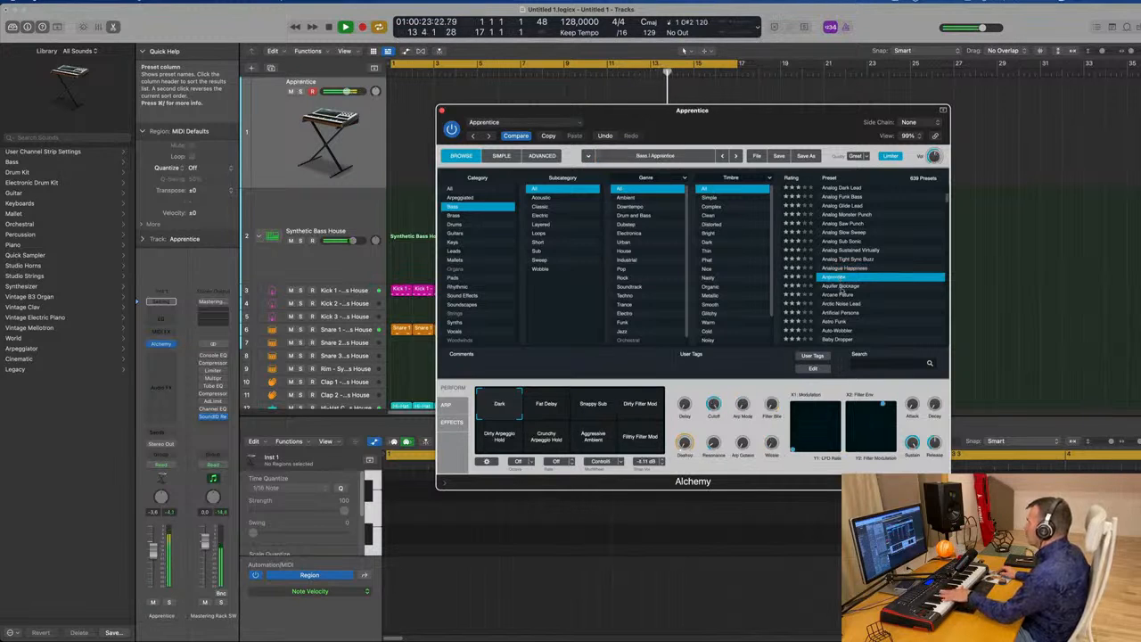
{"action": "left_click", "coordinate": [838, 304]}
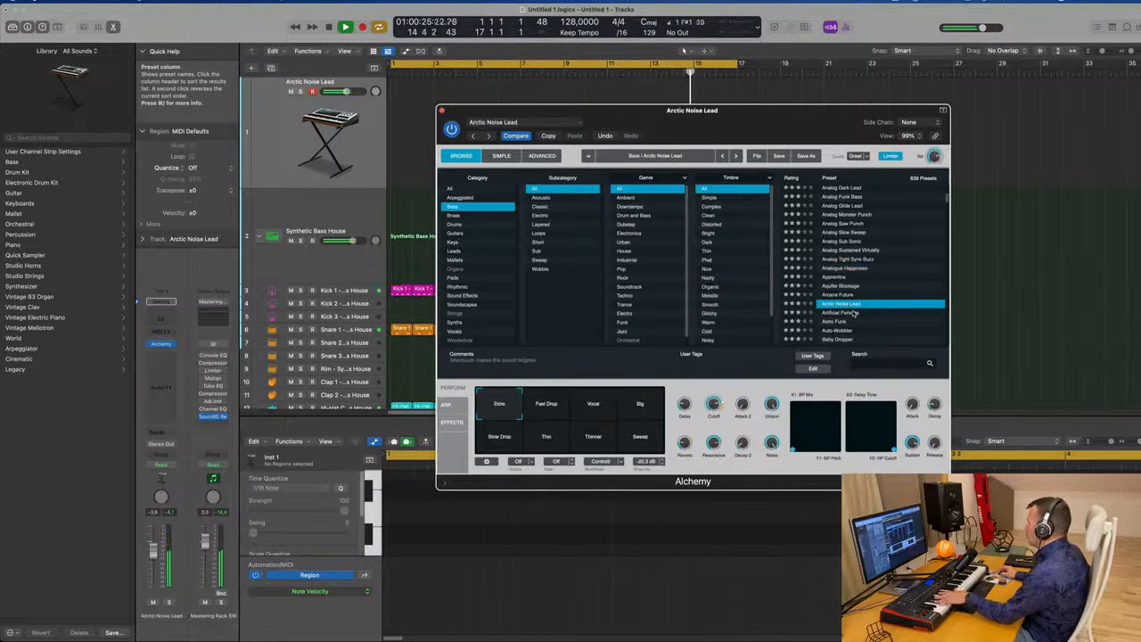
{"action": "left_click", "coordinate": [856, 314]}
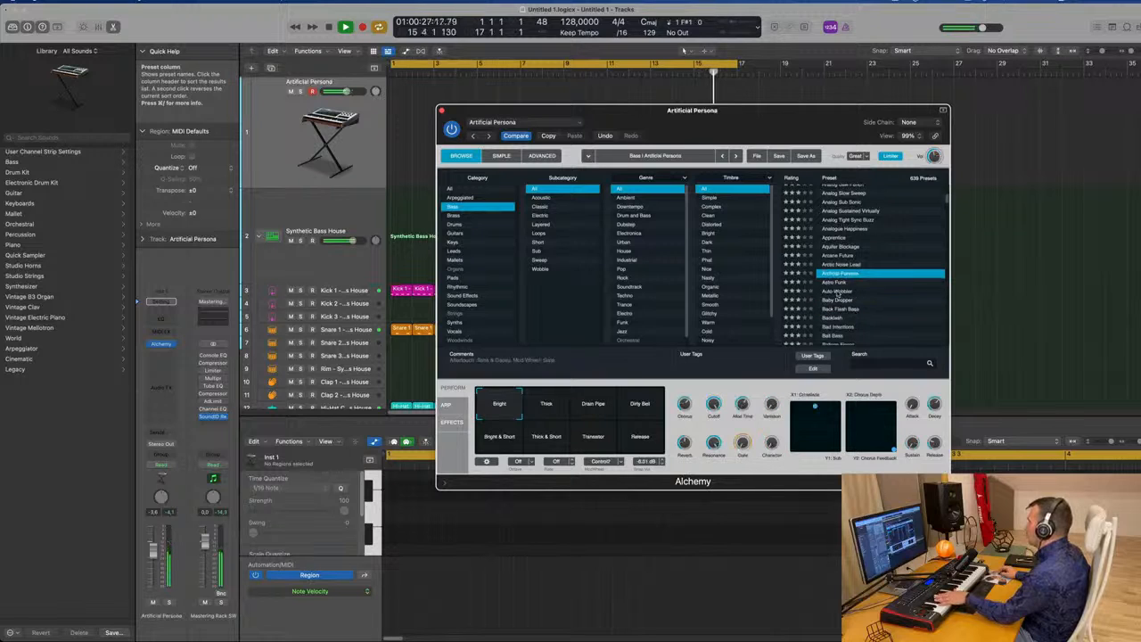
- Try the Auto-Wobbler, Baby Dropper, Balloon Finger and Ball Bass presets, and load Bass And Lead
{"action": "left_click", "coordinate": [837, 291]}
{"action": "left_click", "coordinate": [843, 293]}
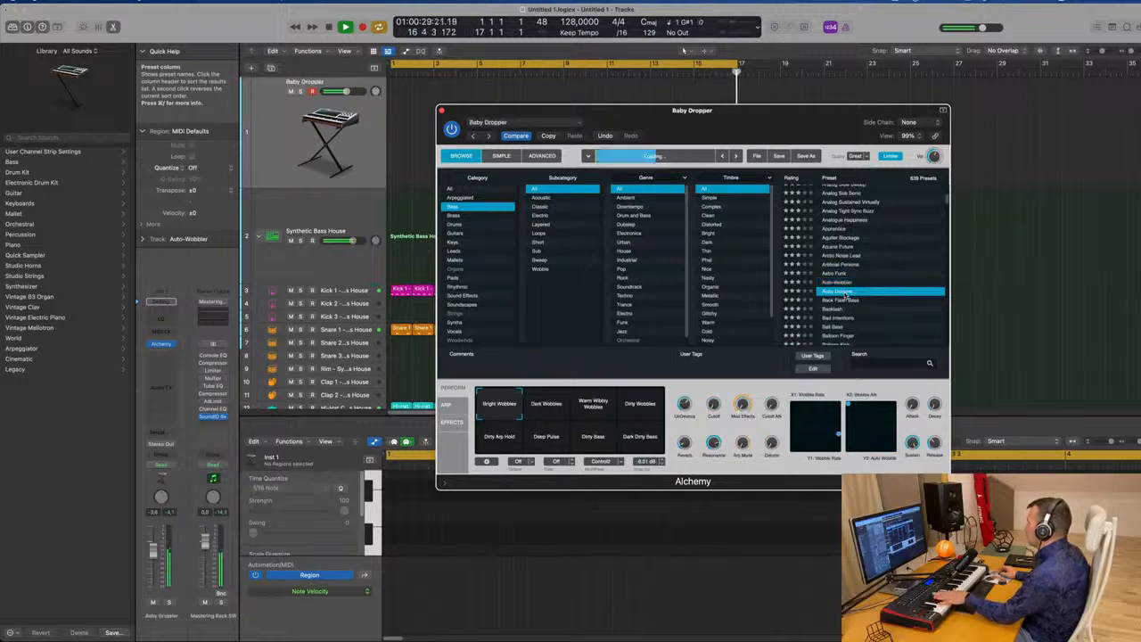
{"action": "left_click", "coordinate": [843, 278]}
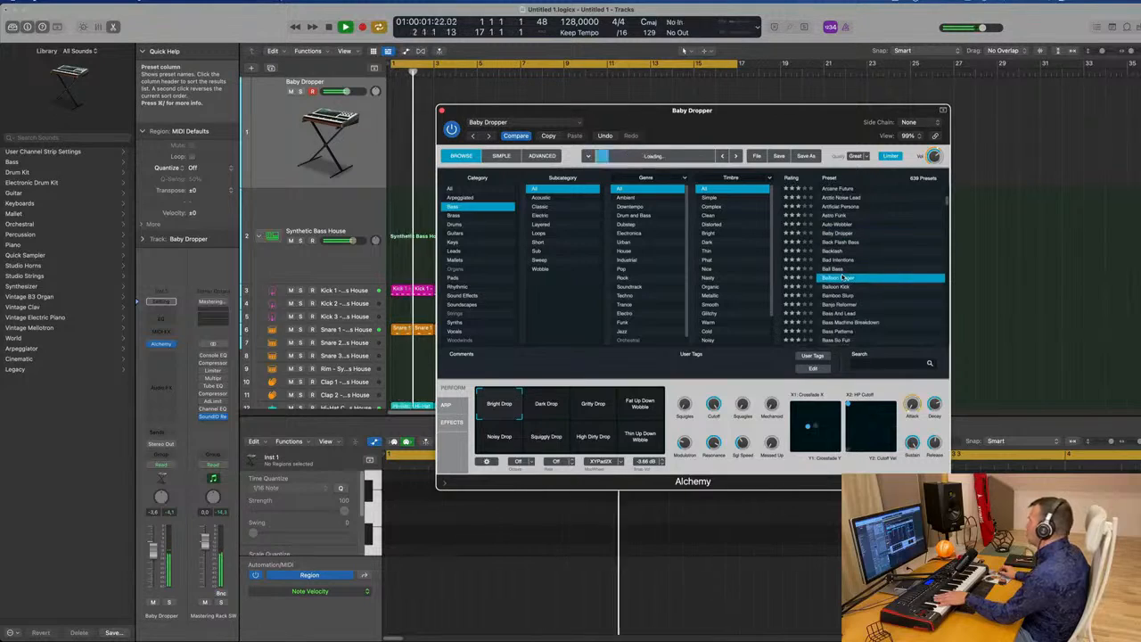
{"action": "left_click", "coordinate": [835, 269]}
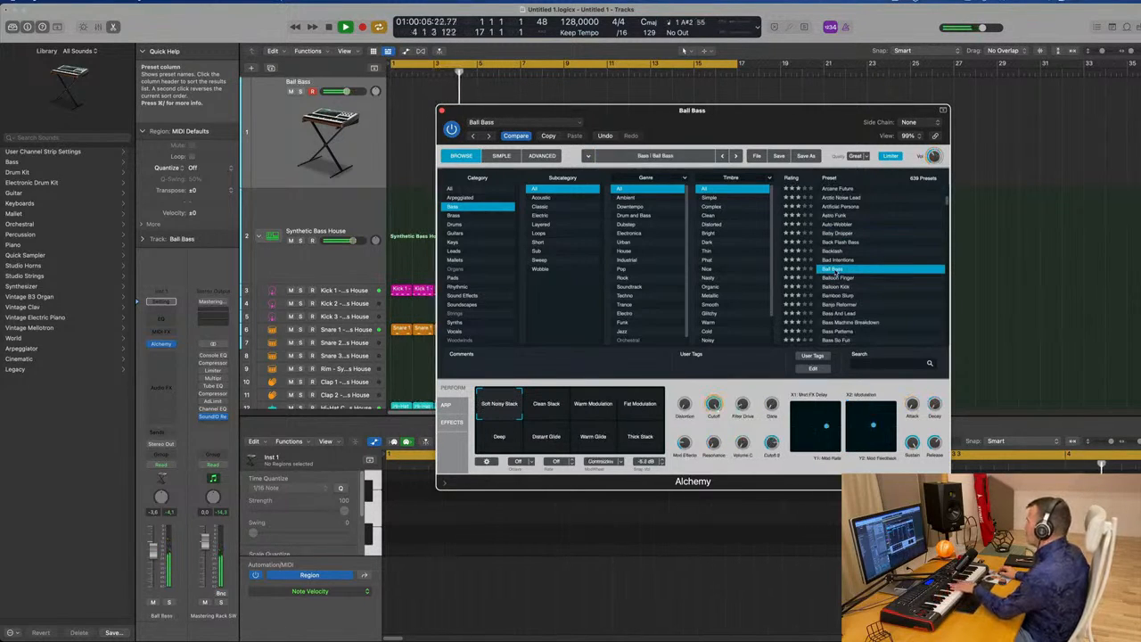
{"action": "left_click", "coordinate": [842, 314]}
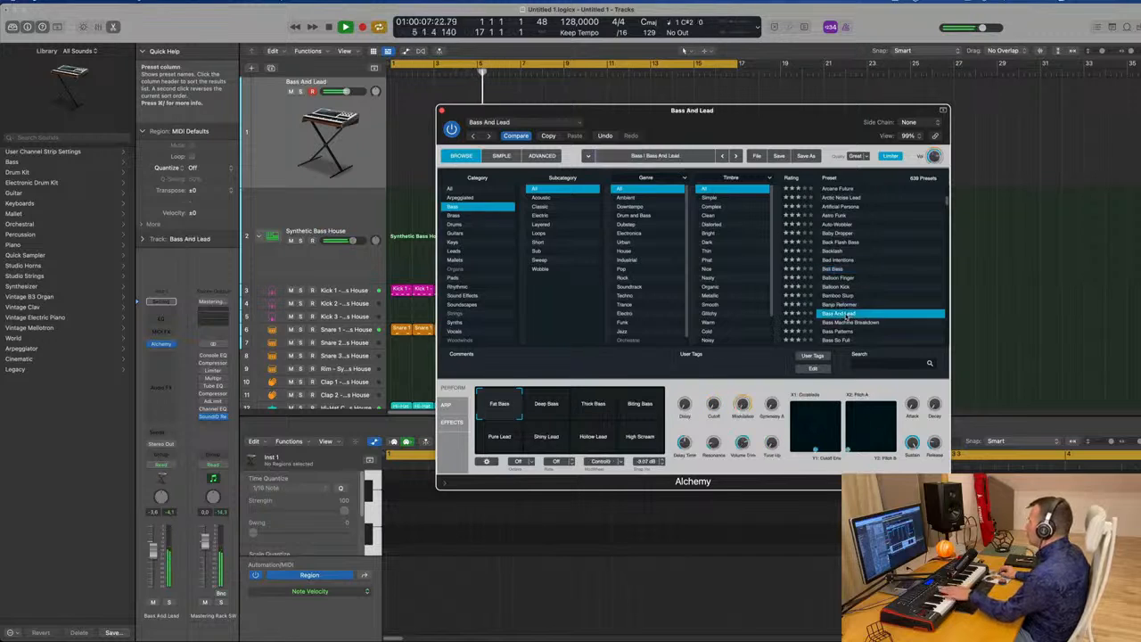
{"action": "scroll", "coordinate": [843, 301], "scroll_direction": "down", "scroll_amount": 3}
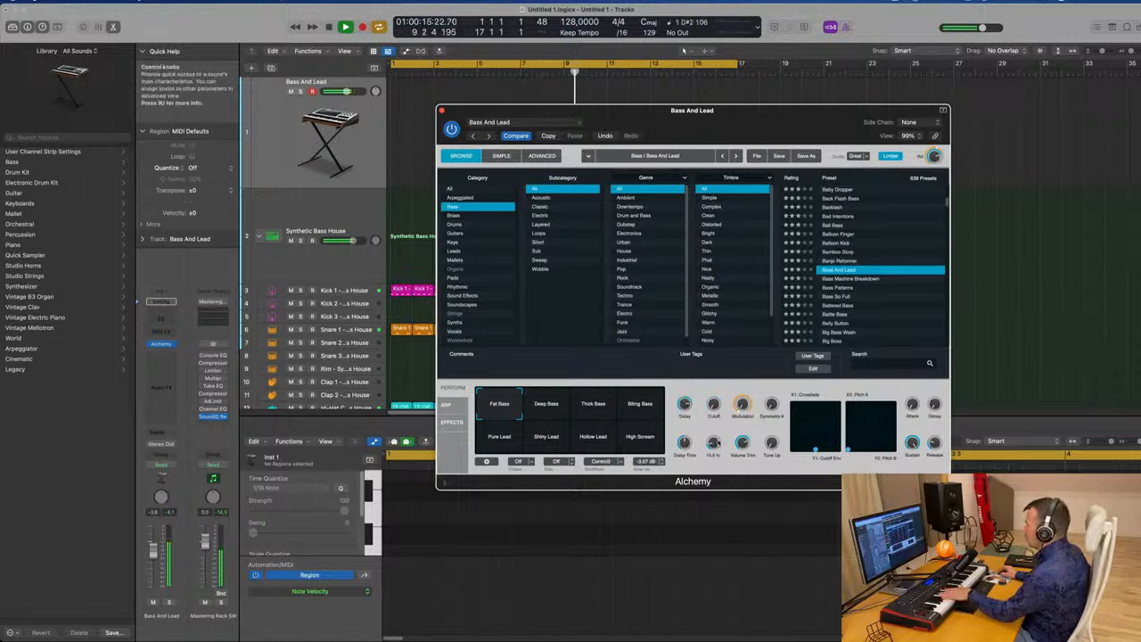
- Audition Bass And Lead's Deep Bass, Thick Bass, Biting Bass, Pure Lead, Shiny Lead and High Scream snapshots, and return to Fat Bass
{"action": "left_click", "coordinate": [559, 410]}
{"action": "left_click", "coordinate": [596, 411]}
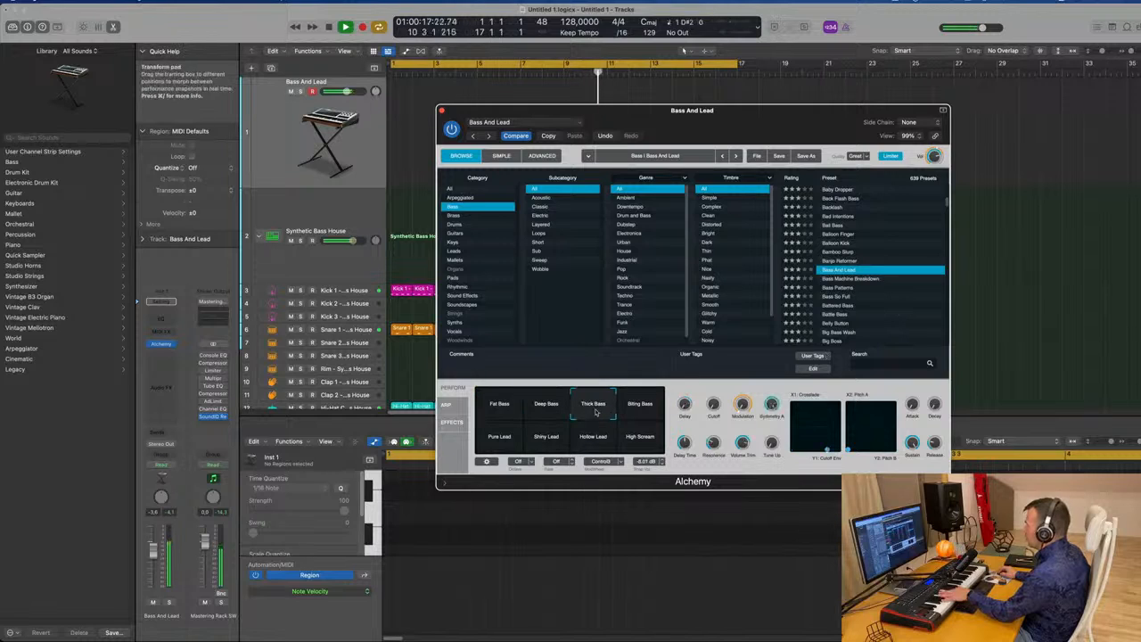
{"action": "left_click", "coordinate": [631, 412]}
{"action": "left_click", "coordinate": [506, 443]}
{"action": "left_click", "coordinate": [548, 443]}
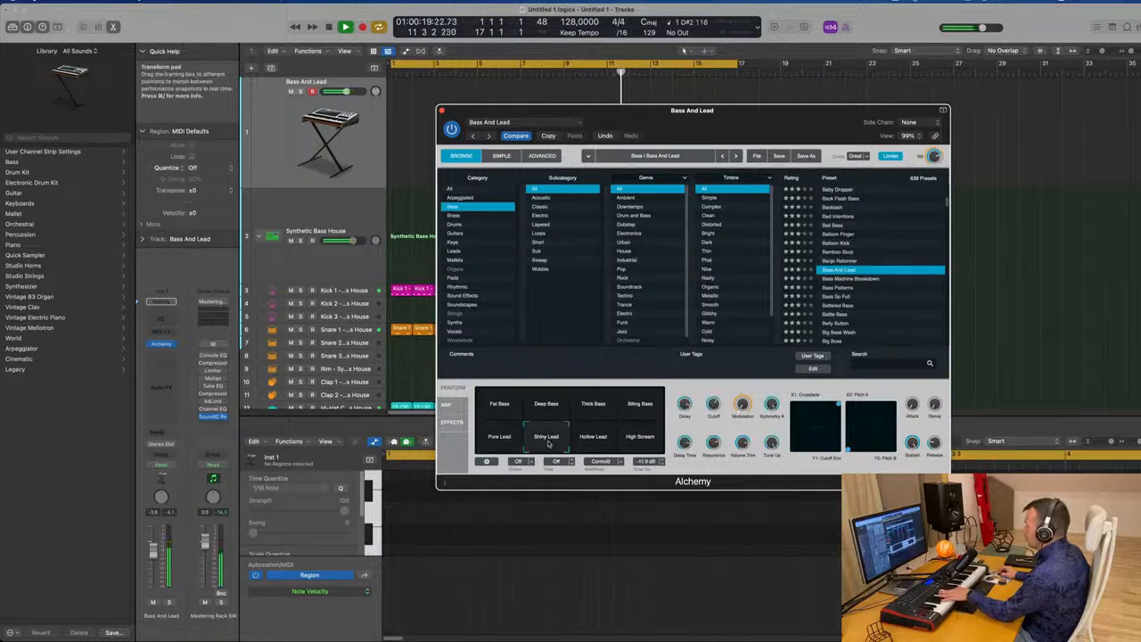
{"action": "left_click", "coordinate": [633, 442]}
{"action": "left_click", "coordinate": [501, 405]}
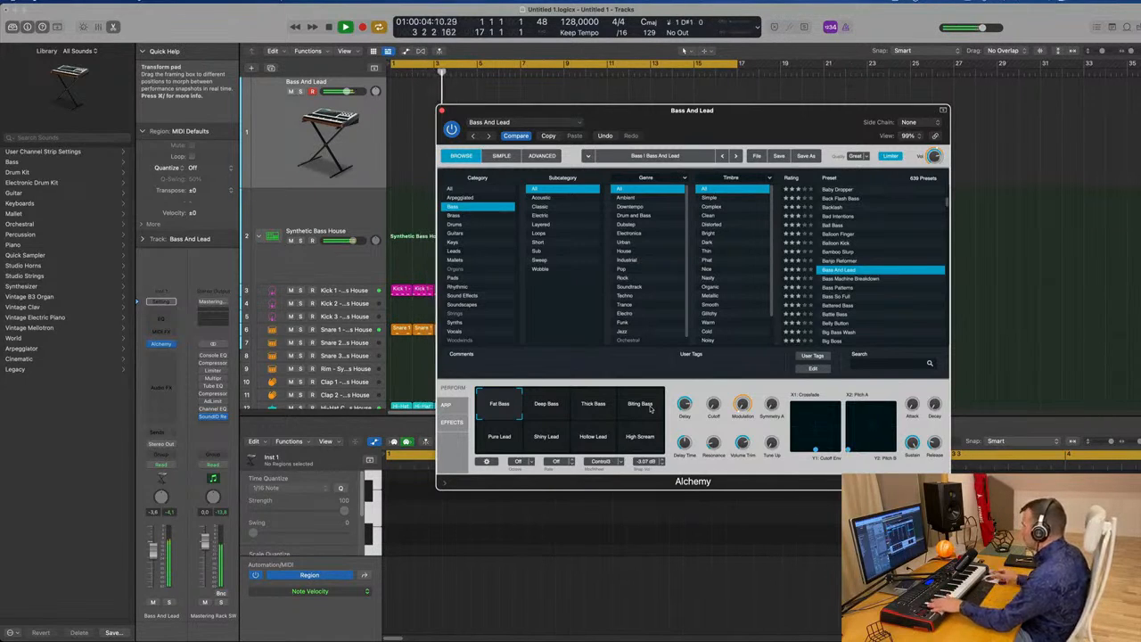
- Centre the first XY pad's handle, stop the running take, and record a new bass line from bar 1 to about bar 11
{"action": "left_click_drag", "start_coordinate": [815, 451], "coordinate": [786, 455]}
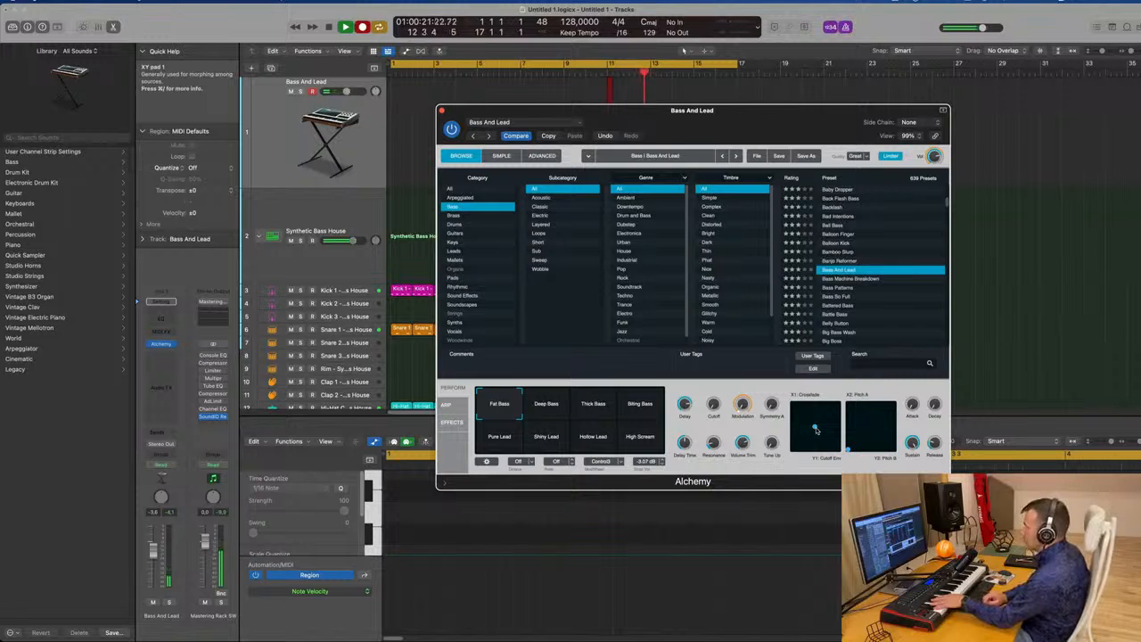
{"action": "key", "text": "space"}
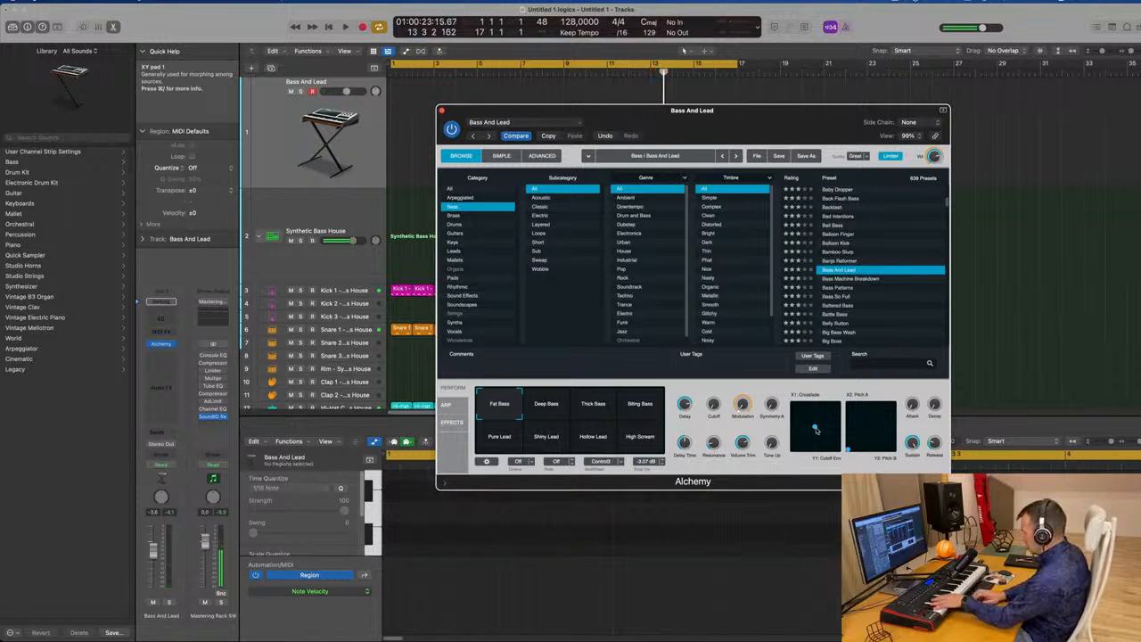
{"action": "key", "text": "r"}
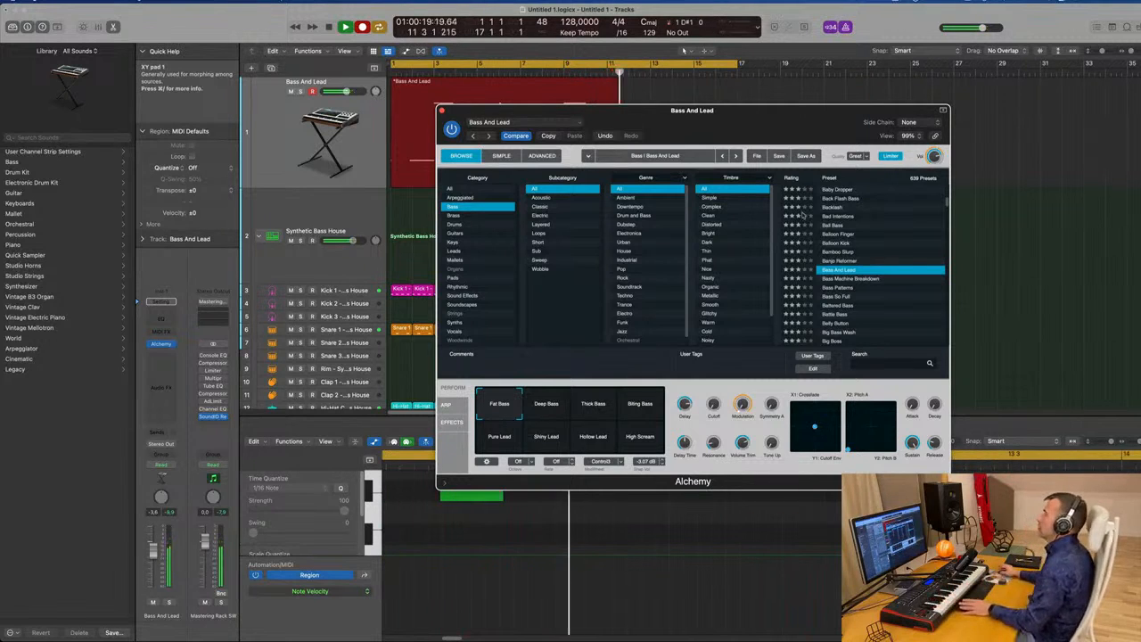
{"action": "key", "text": "space"}
- Split the recorded bass region at bar 7, delete the first part, and move the remaining part to bar 1
{"action": "left_click_drag", "start_coordinate": [711, 112], "coordinate": [1092, 110]}
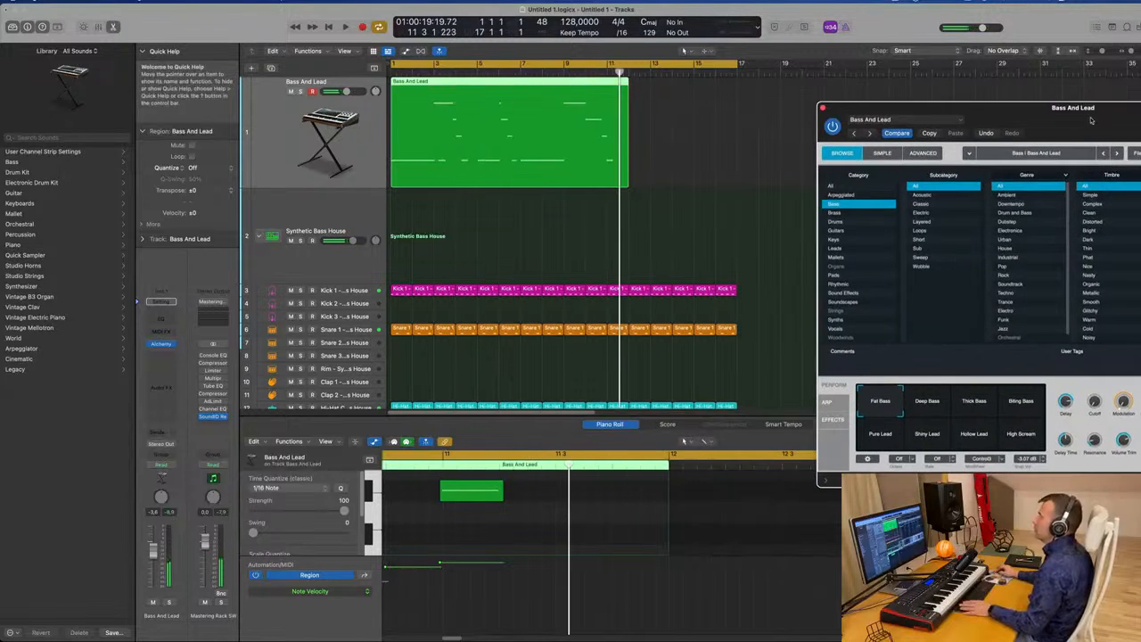
{"action": "left_click", "coordinate": [522, 79]}
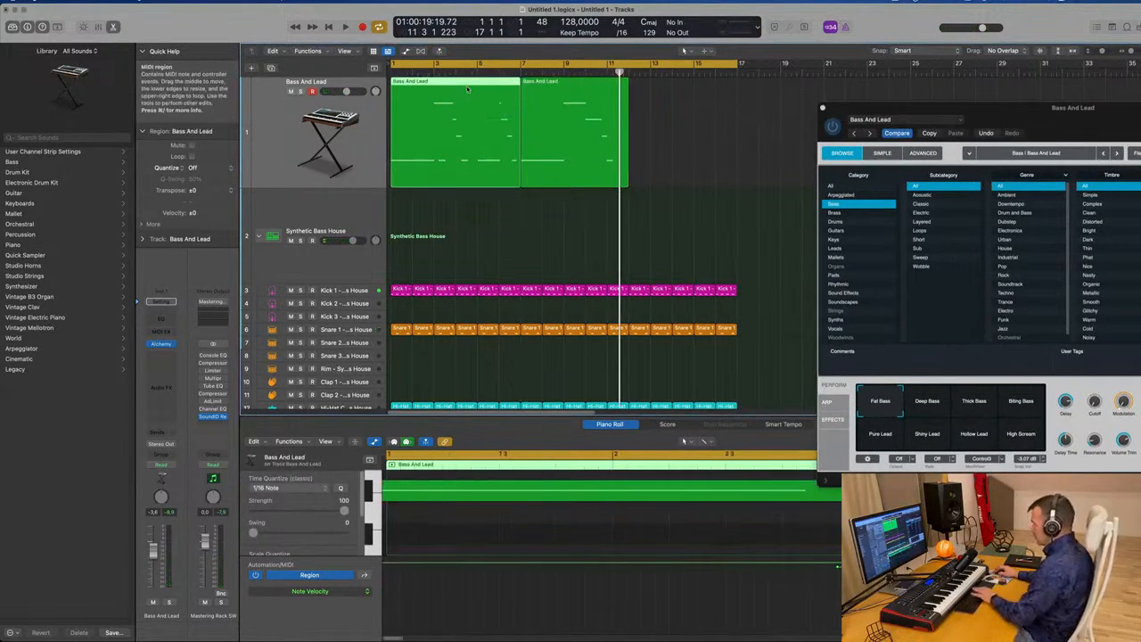
{"action": "key", "text": "Delete"}
{"action": "left_click_drag", "start_coordinate": [560, 84], "coordinate": [416, 94]}
{"action": "key", "text": "space"}
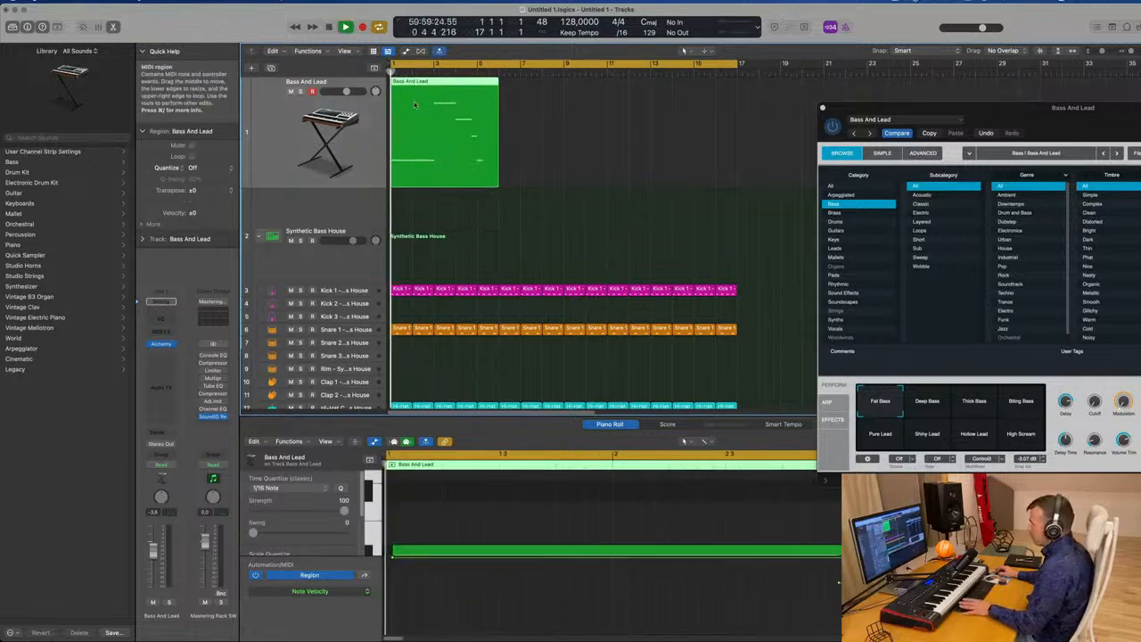
{"action": "key", "text": "space"}
- Quantize the Bass And Lead region to 1/16 Note and check its notes in the Piano Roll
{"action": "scroll", "coordinate": [490, 529], "scroll_direction": "down", "scroll_amount": 5}
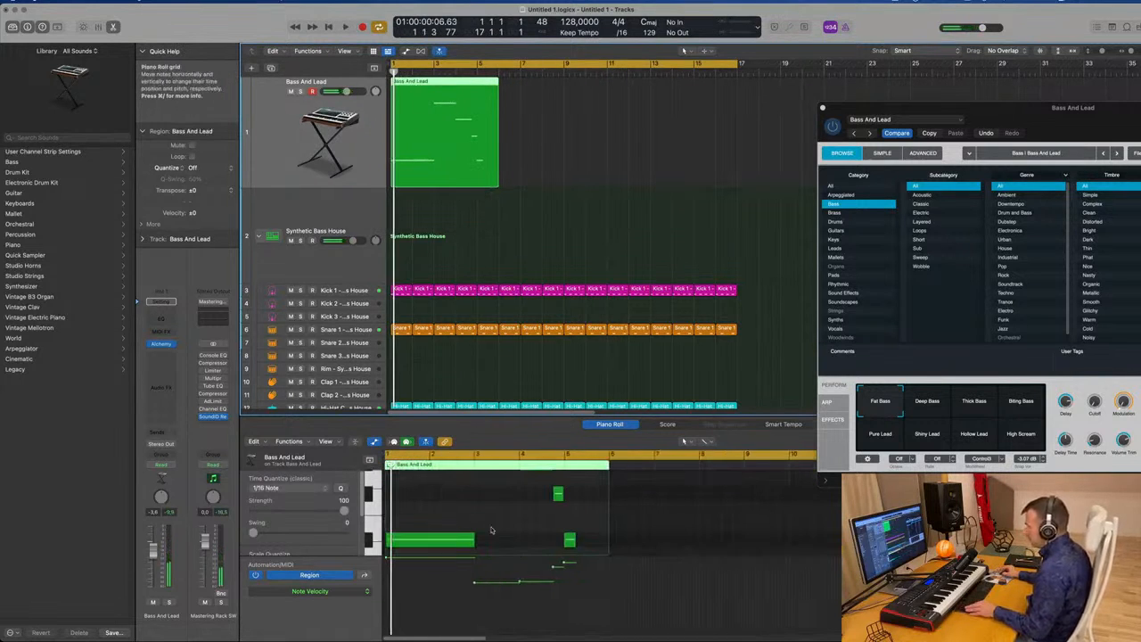
{"action": "key", "text": "super+a"}
{"action": "left_click", "coordinate": [549, 228]}
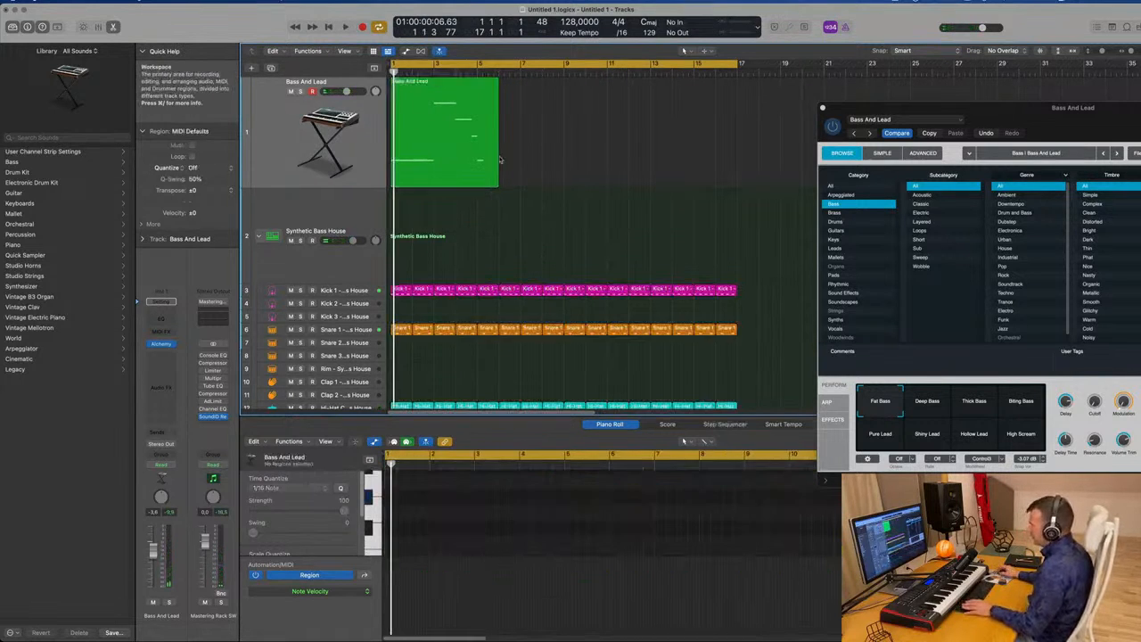
{"action": "left_click", "coordinate": [450, 93]}
{"action": "scroll", "coordinate": [478, 528], "scroll_direction": "up", "scroll_amount": 5}
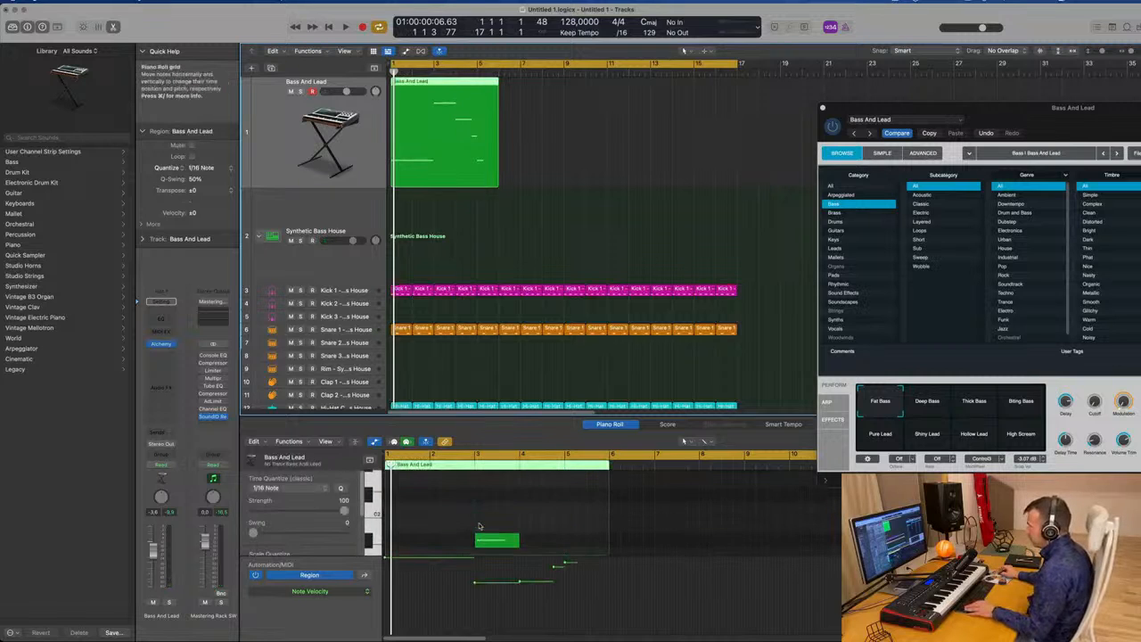
{"action": "scroll", "coordinate": [479, 526], "scroll_direction": "down", "scroll_amount": 2}
{"action": "scroll", "coordinate": [479, 526], "scroll_direction": "down", "scroll_amount": 4}
{"action": "scroll", "coordinate": [433, 534], "scroll_direction": "up", "scroll_amount": 5}
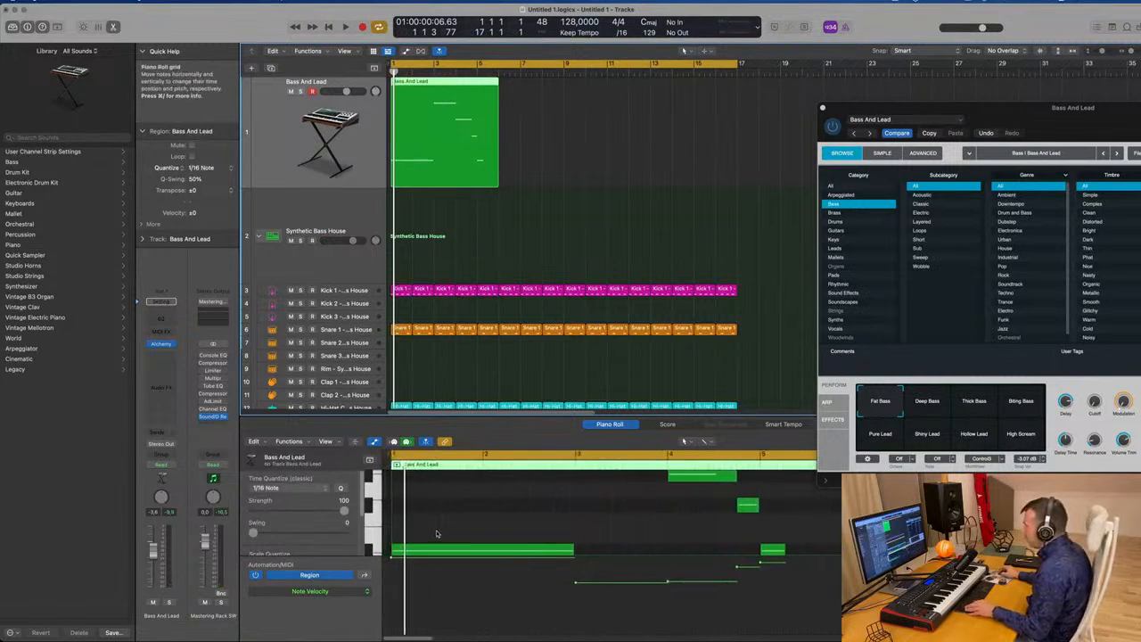
- Play back the quantized bass region with the beat and bring the whole Alchemy window back into view
{"action": "key", "text": "space"}
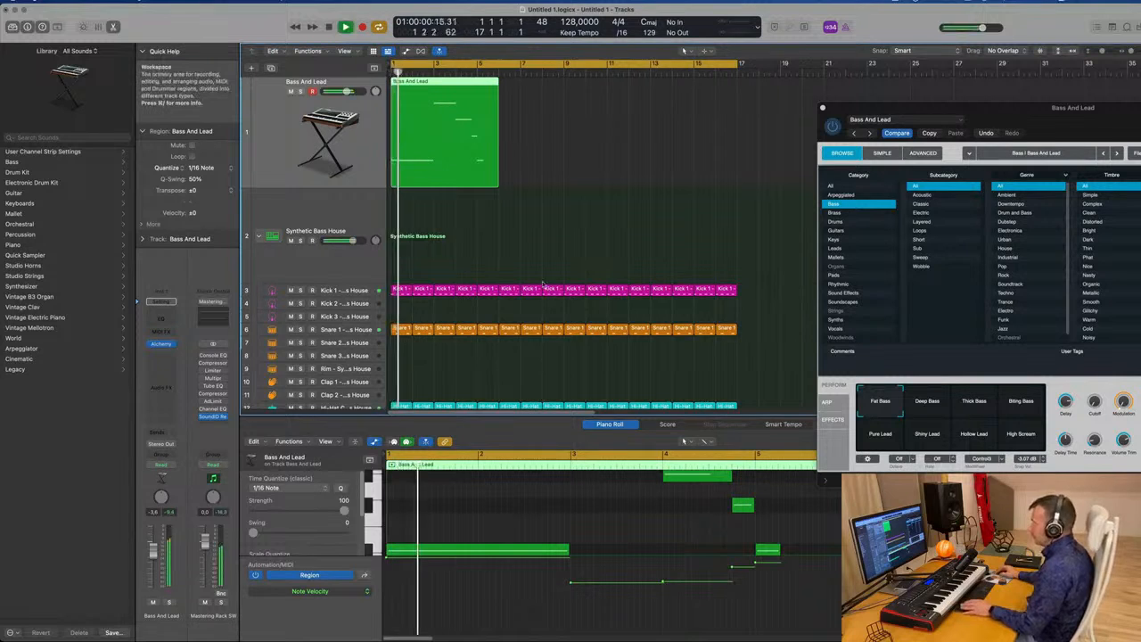
{"action": "left_click_drag", "start_coordinate": [1053, 113], "coordinate": [787, 81]}
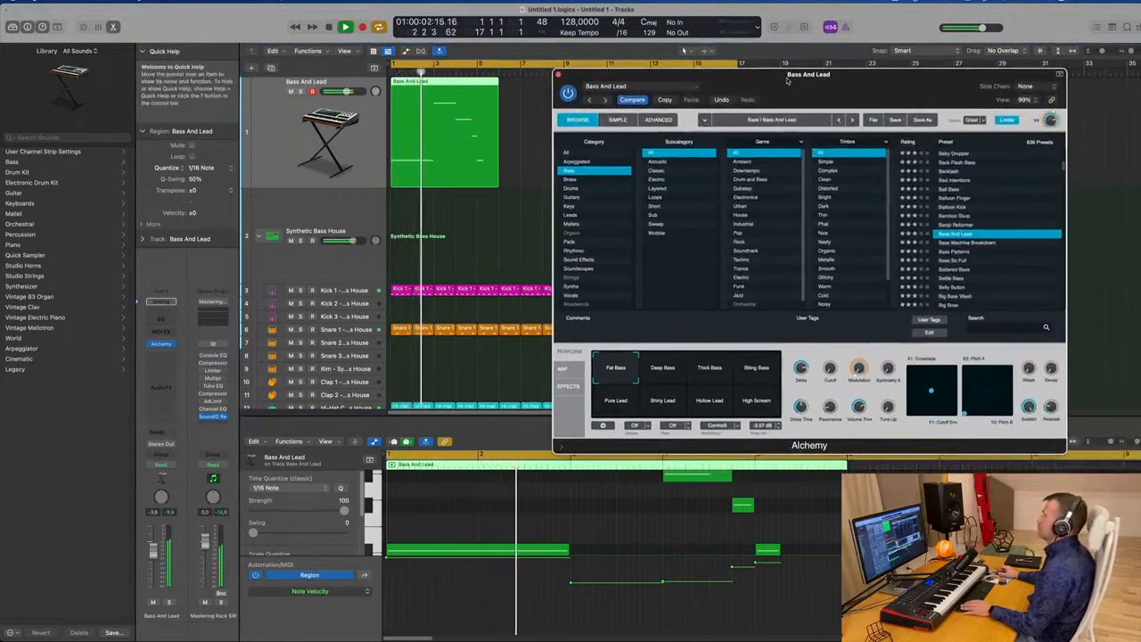
{"action": "scroll", "coordinate": [629, 527], "scroll_direction": "up", "scroll_amount": 1}
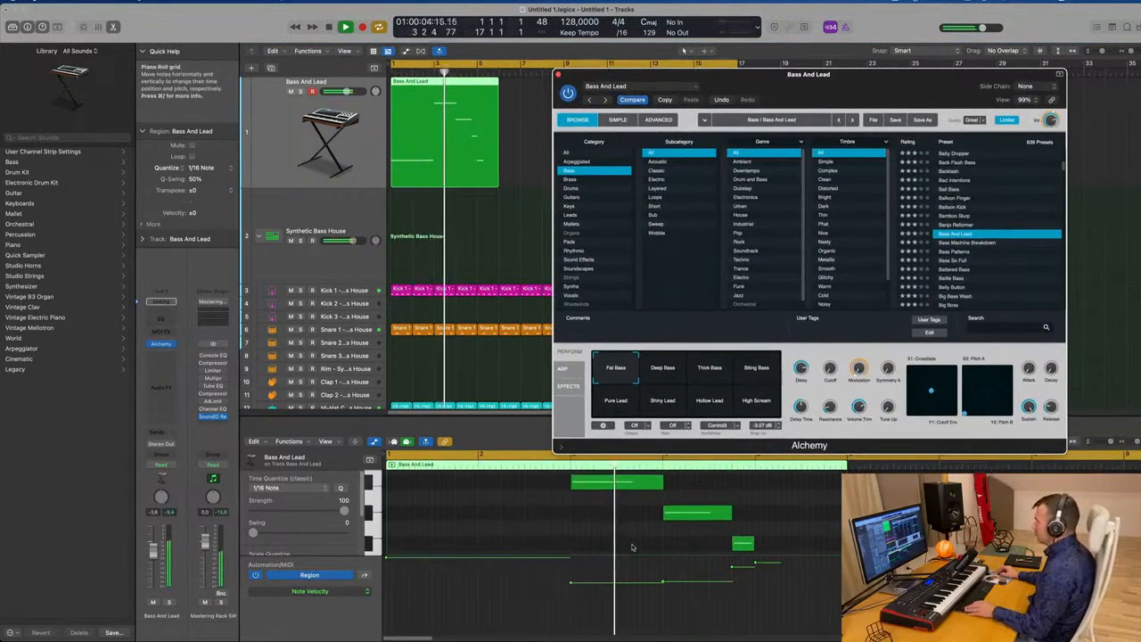
- Lengthen the bass notes in the Piano Roll slightly so they overlap the start of the following notes
{"action": "scroll", "coordinate": [629, 526], "scroll_direction": "down", "scroll_amount": 2}
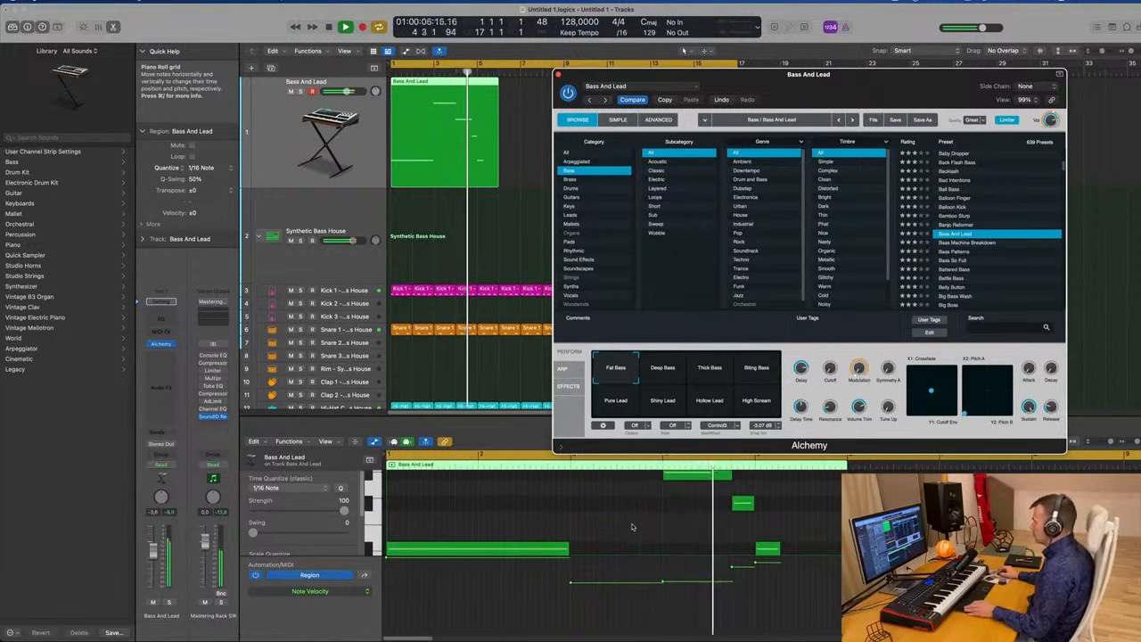
{"action": "scroll", "coordinate": [633, 525], "scroll_direction": "down", "scroll_amount": 1}
{"action": "scroll", "coordinate": [623, 525], "scroll_direction": "down", "scroll_amount": 1}
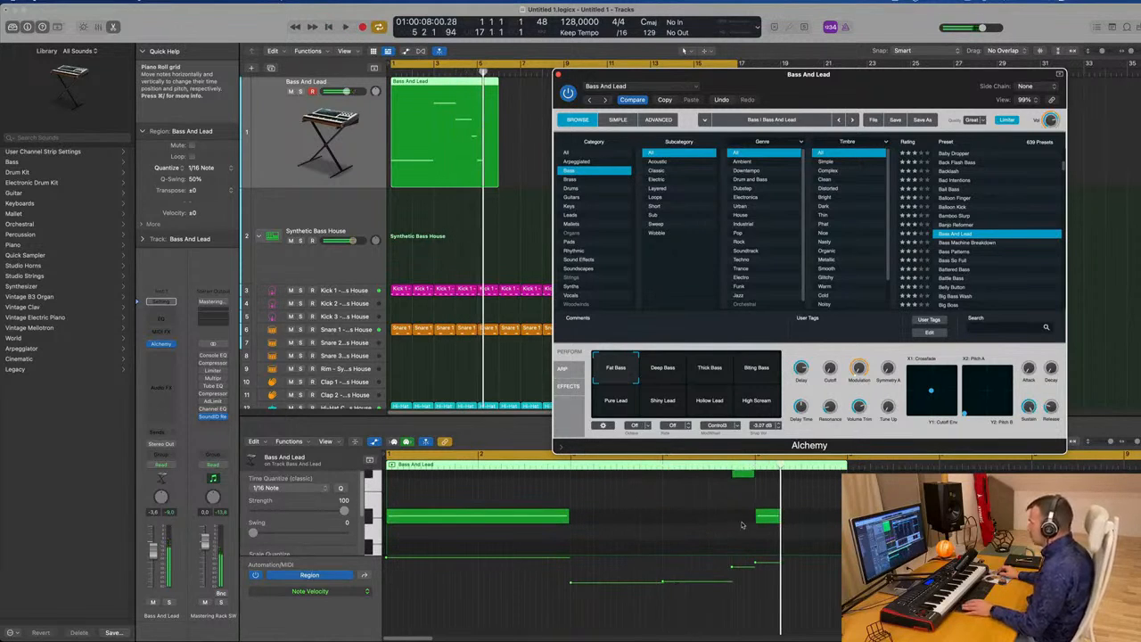
{"action": "scroll", "coordinate": [732, 522], "scroll_direction": "up", "scroll_amount": 4}
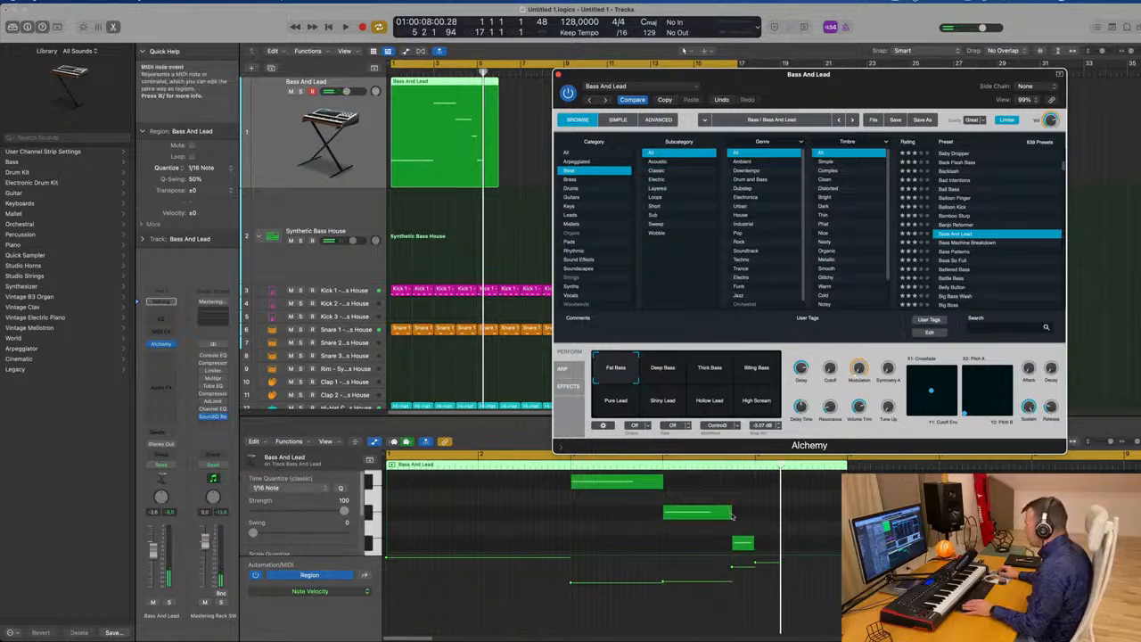
{"action": "left_click_drag", "start_coordinate": [733, 515], "coordinate": [760, 524]}
{"action": "scroll", "coordinate": [733, 524], "scroll_direction": "down", "scroll_amount": 1}
{"action": "scroll", "coordinate": [761, 524], "scroll_direction": "down", "scroll_amount": 1}
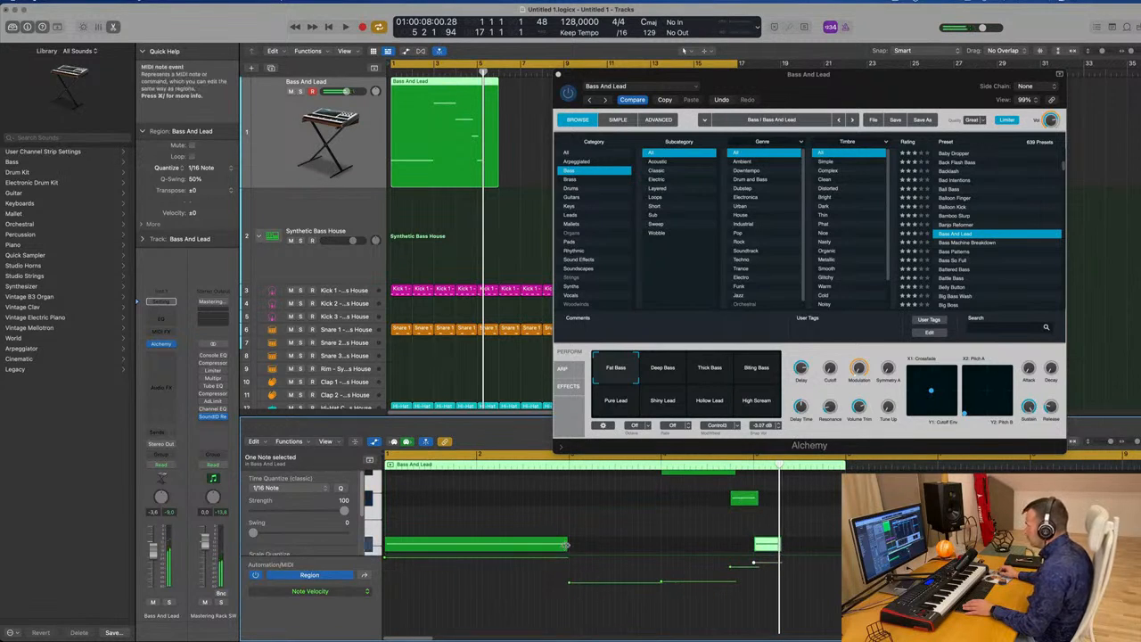
{"action": "left_click_drag", "start_coordinate": [565, 544], "coordinate": [574, 543]}
- Play back the edited bass line with the beat and move the Alchemy window clear of the bass region
{"action": "key", "text": "space"}
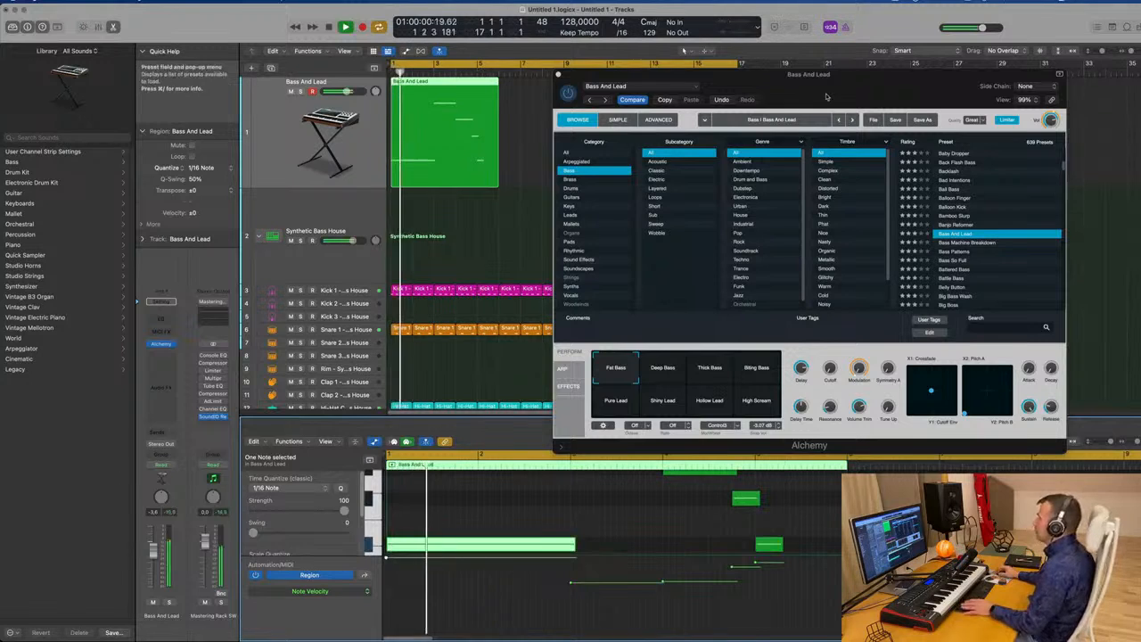
{"action": "left_click_drag", "start_coordinate": [826, 96], "coordinate": [790, 78]}
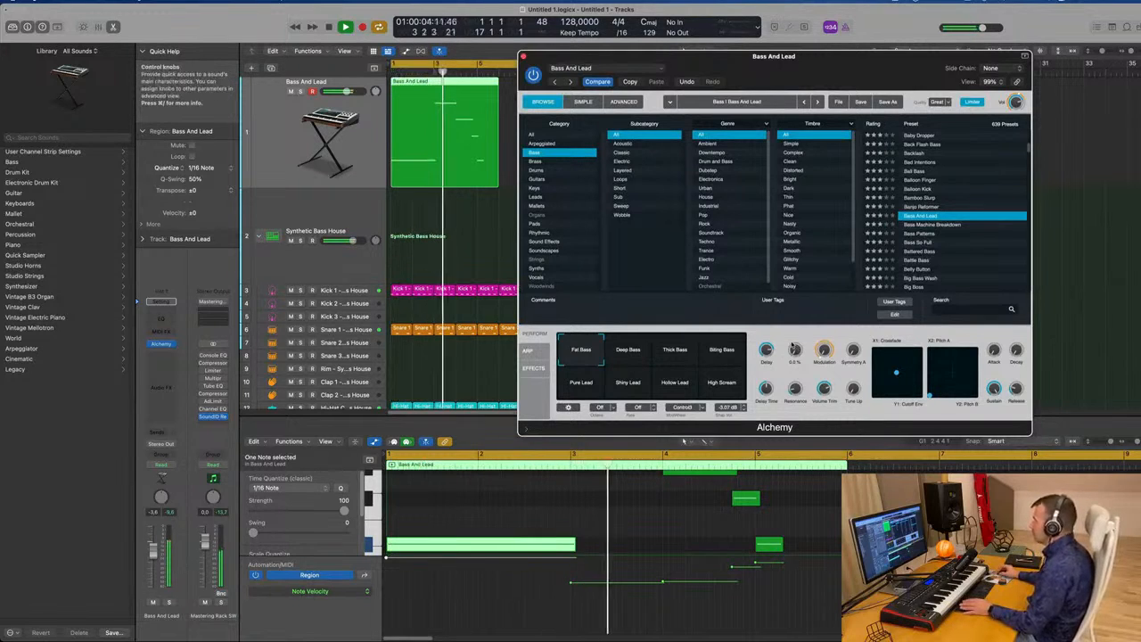
{"action": "left_click_drag", "start_coordinate": [807, 55], "coordinate": [688, 63]}
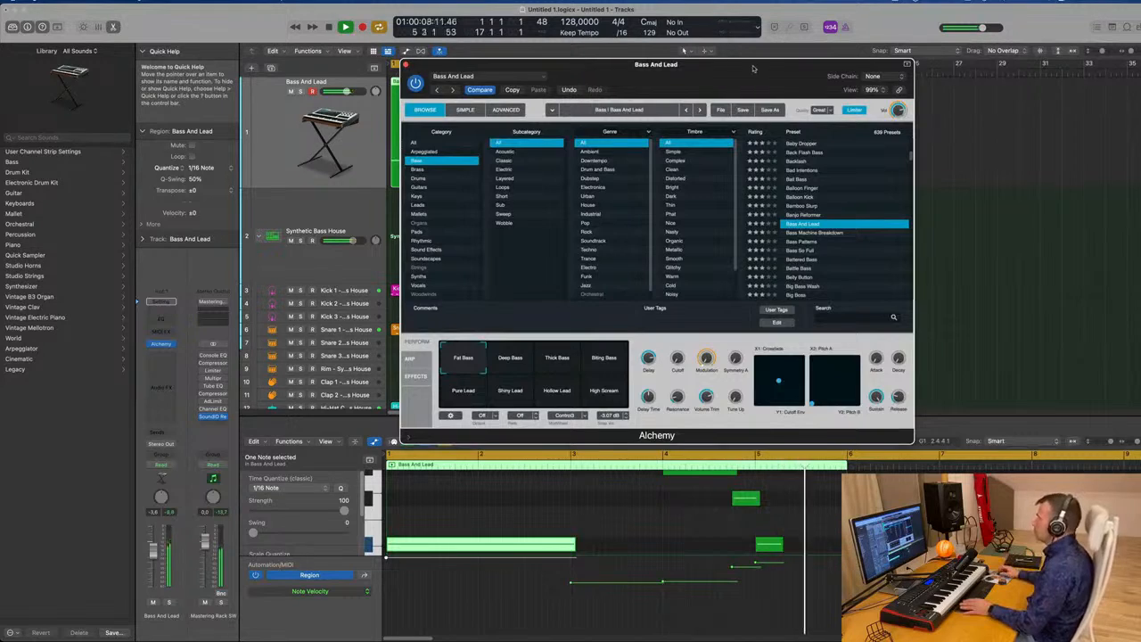
{"action": "left_click_drag", "start_coordinate": [689, 62], "coordinate": [967, 93]}
{"action": "key", "text": "space"}
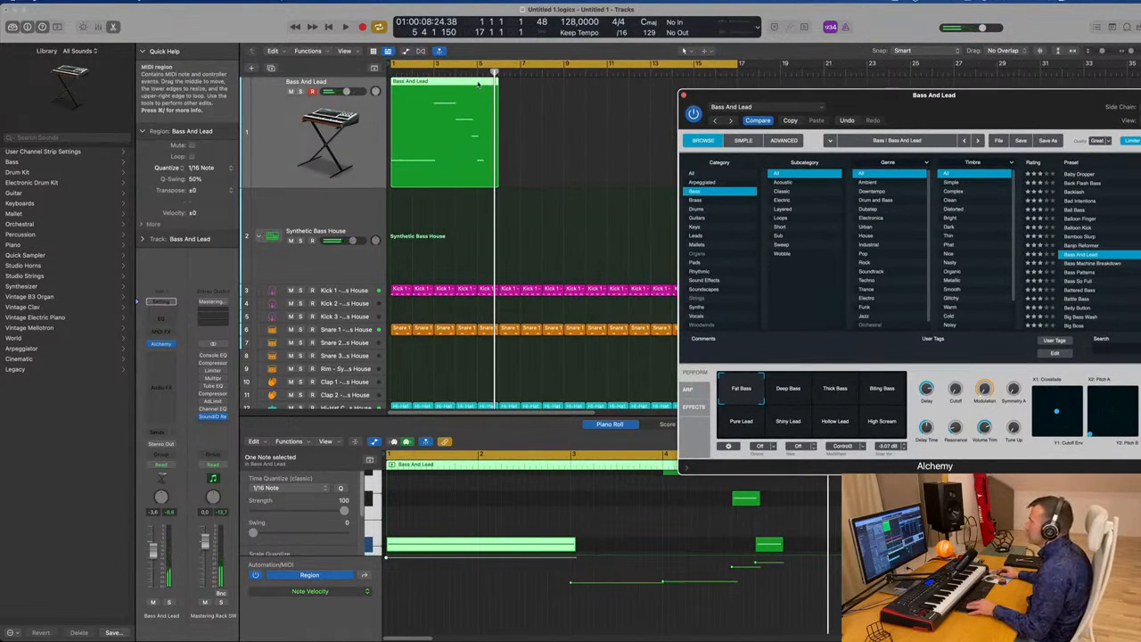
- Split the Bass And Lead region at bar 5, shortening the crossing notes, and delete the leftover part
{"action": "key", "text": "super+t"}
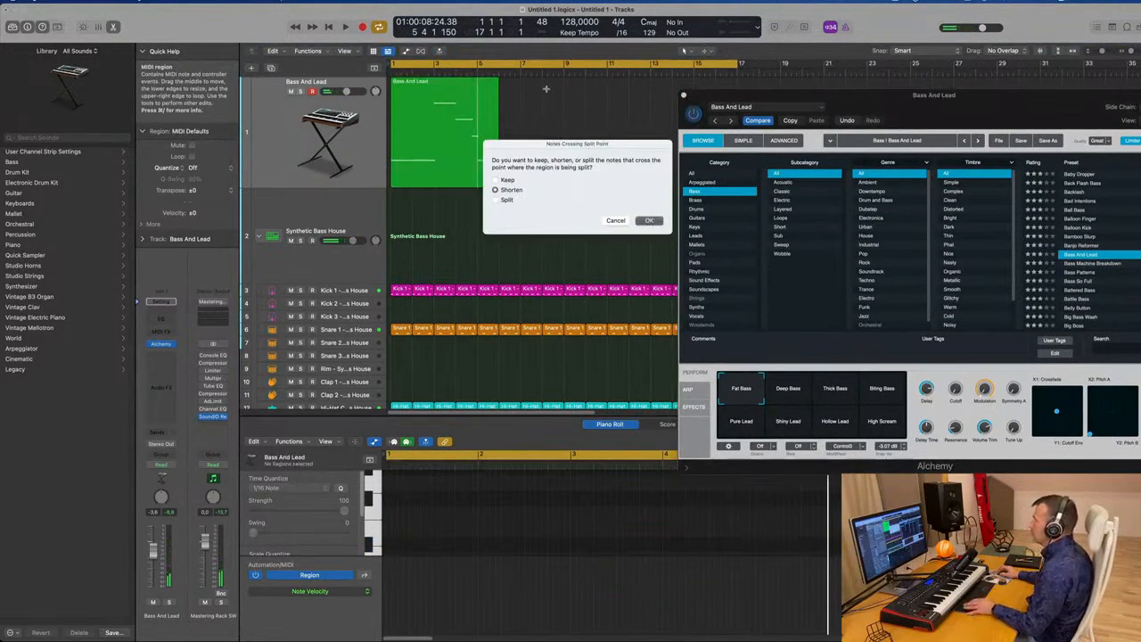
{"action": "key", "text": "Return"}
{"action": "left_click_drag", "start_coordinate": [538, 104], "coordinate": [496, 141]}
{"action": "key", "text": "Delete"}
{"action": "key", "text": "space"}
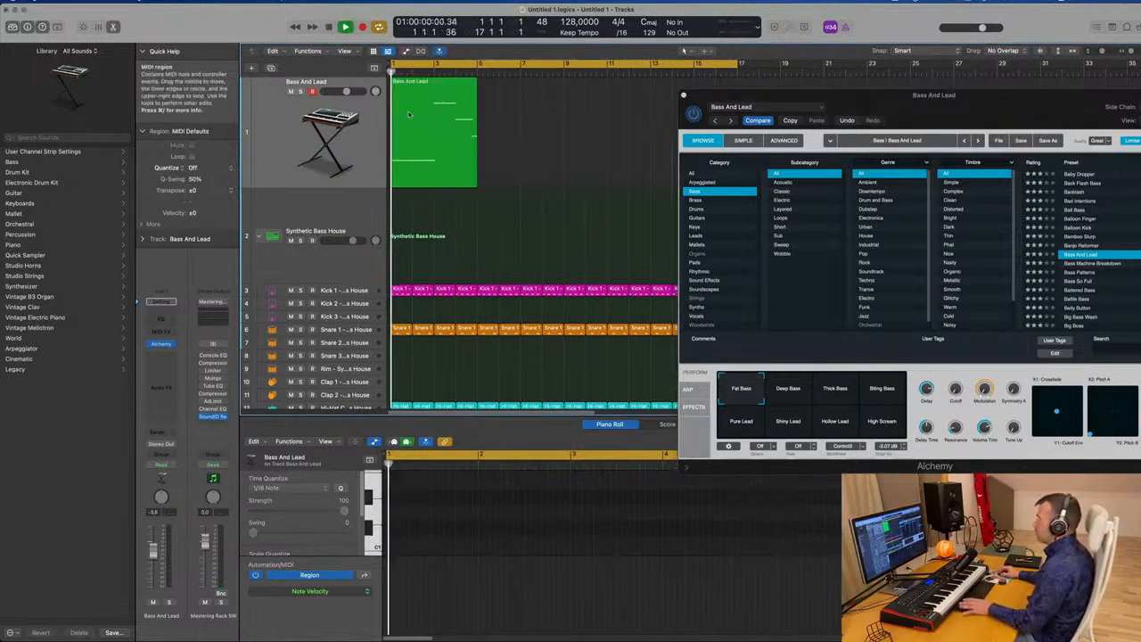
- Repeat the four-bar Bass And Lead region three times to fill the track up to bar 17
{"action": "left_click", "coordinate": [408, 114]}
{"action": "key", "text": "super+r"}
{"action": "key", "text": "super+r"}
{"action": "key", "text": "super+r"}
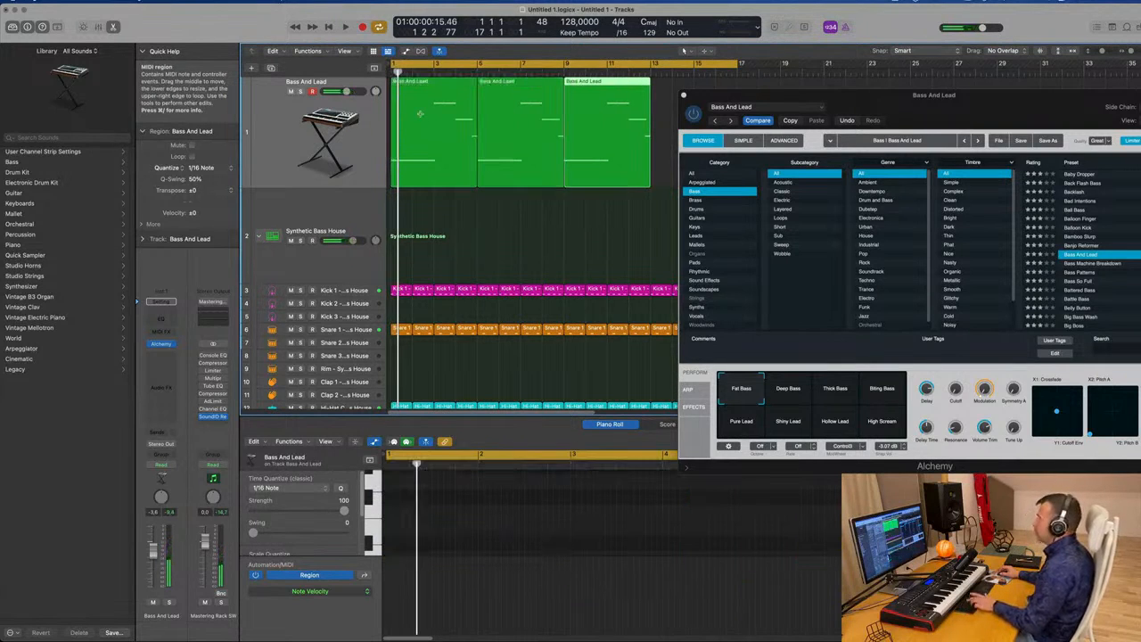
- Move the Alchemy window below the bass regions and play the repeated bass line with the beat
{"action": "left_click_drag", "start_coordinate": [875, 95], "coordinate": [954, 250]}
{"action": "left_click", "coordinate": [675, 221]}
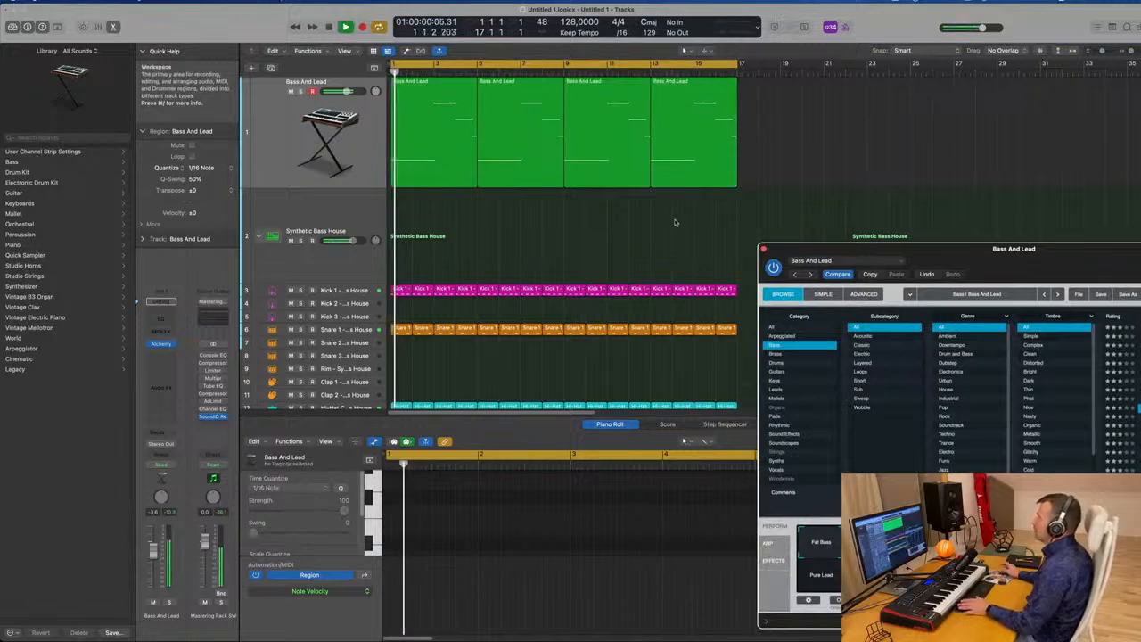
{"action": "key", "text": "space"}
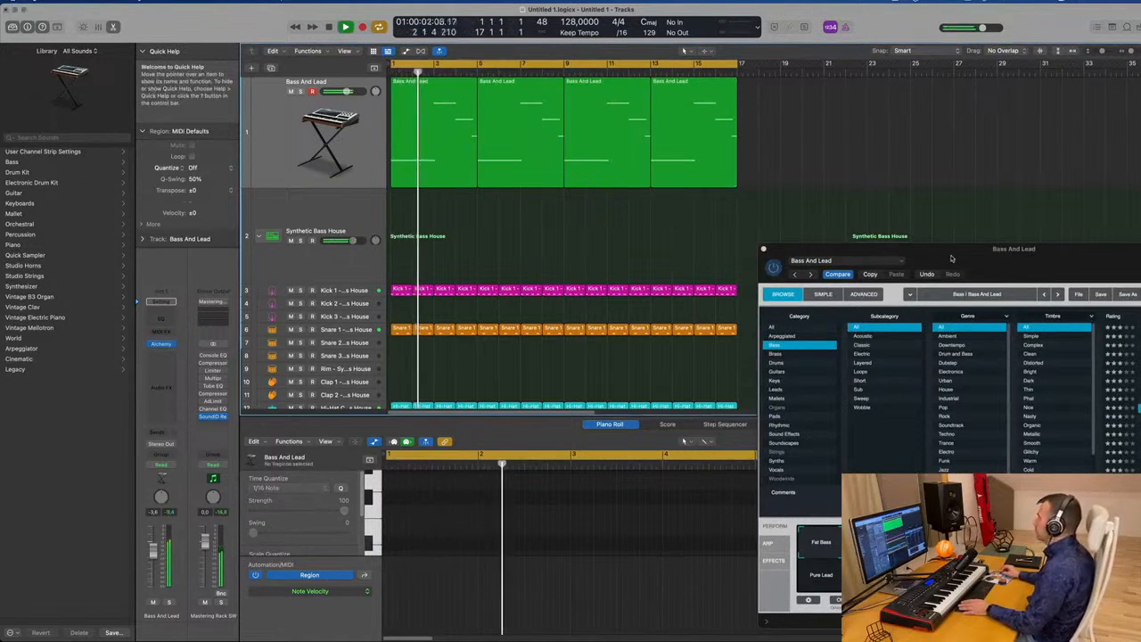
{"action": "left_click_drag", "start_coordinate": [950, 252], "coordinate": [914, 252]}
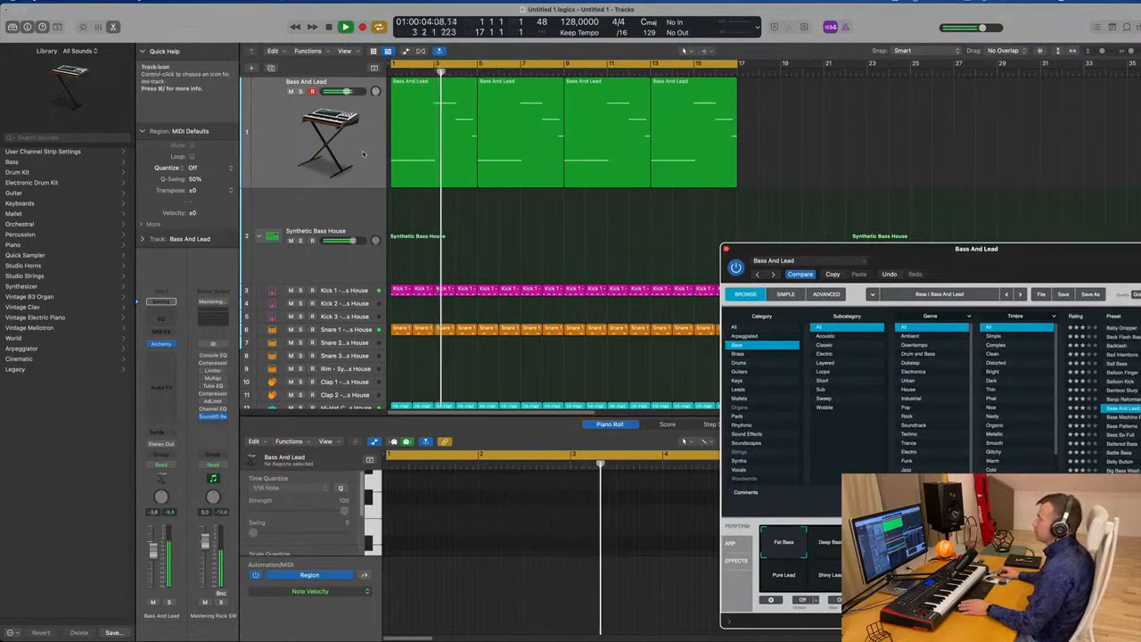
{"action": "key", "text": "super+Left"}
{"action": "key", "text": "super+Right"}
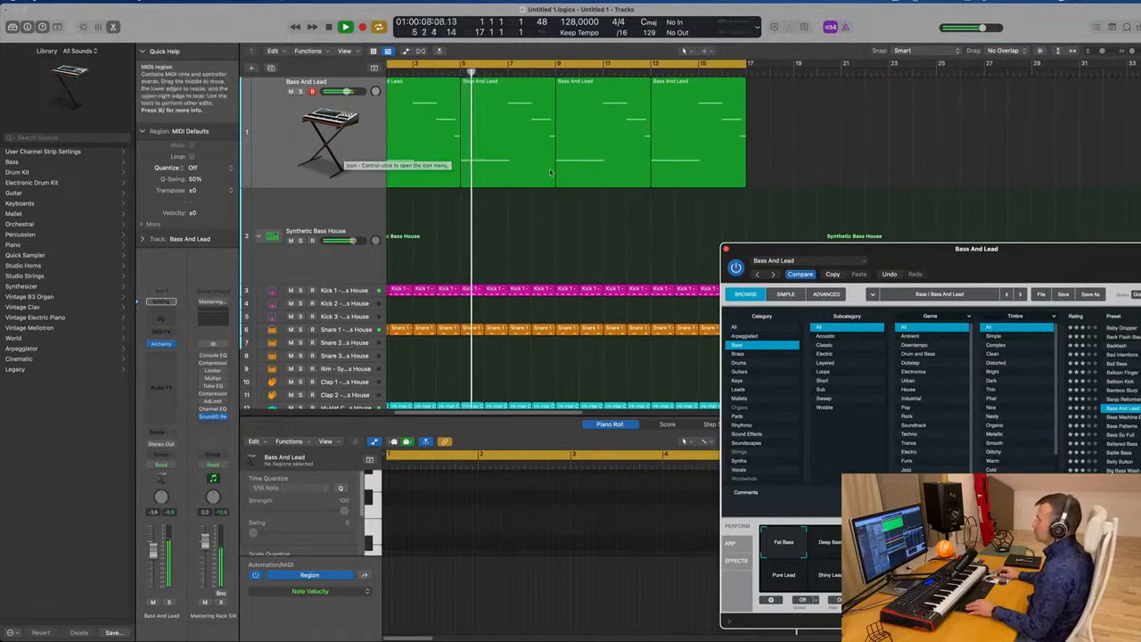
- Show Alchemy's advanced controls and reshape the AHDSR 1 envelope on Master Vol with a longer release and higher sustain
{"action": "left_click_drag", "start_coordinate": [975, 252], "coordinate": [629, 105]}
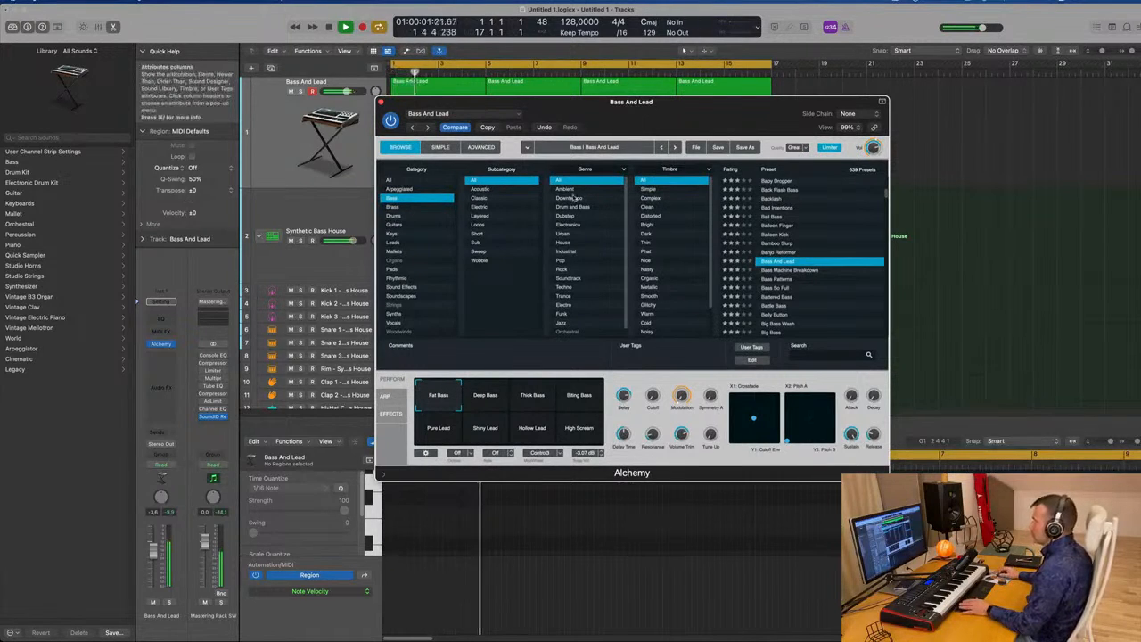
{"action": "left_click", "coordinate": [482, 147]}
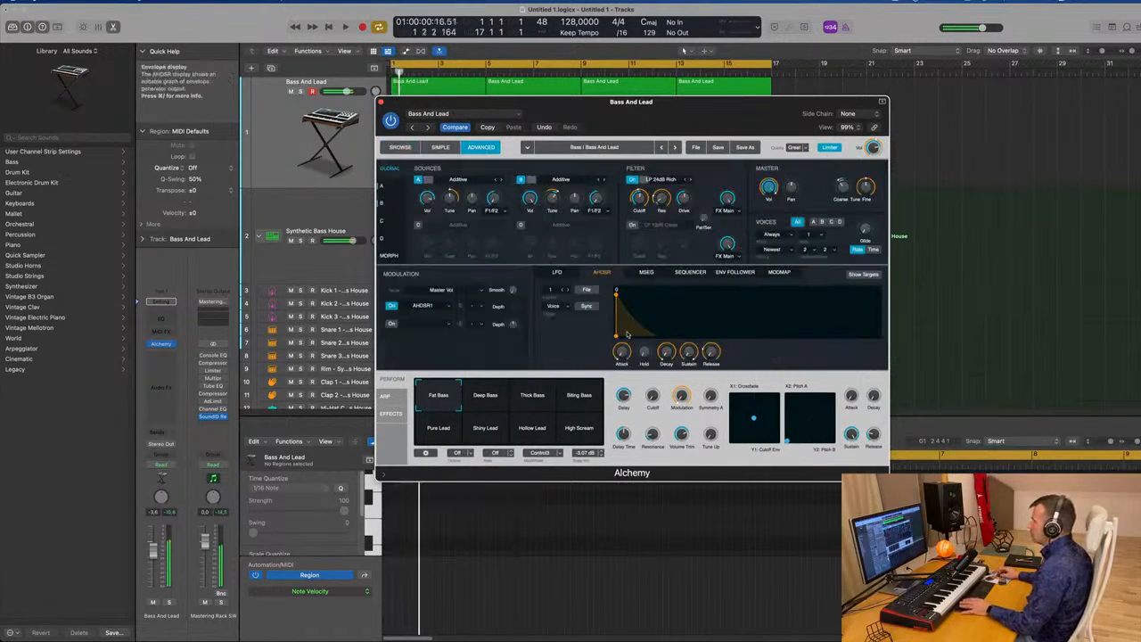
{"action": "left_click_drag", "start_coordinate": [618, 334], "coordinate": [642, 326]}
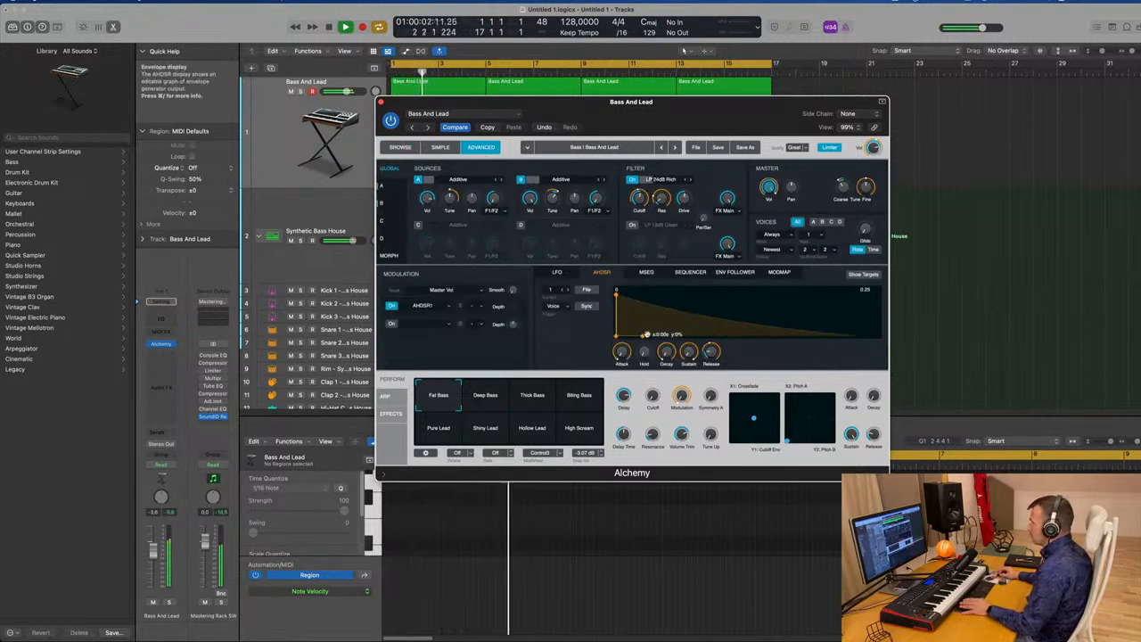
{"action": "left_click_drag", "start_coordinate": [617, 336], "coordinate": [620, 307]}
{"action": "key", "text": "space"}
{"action": "key", "text": "space"}
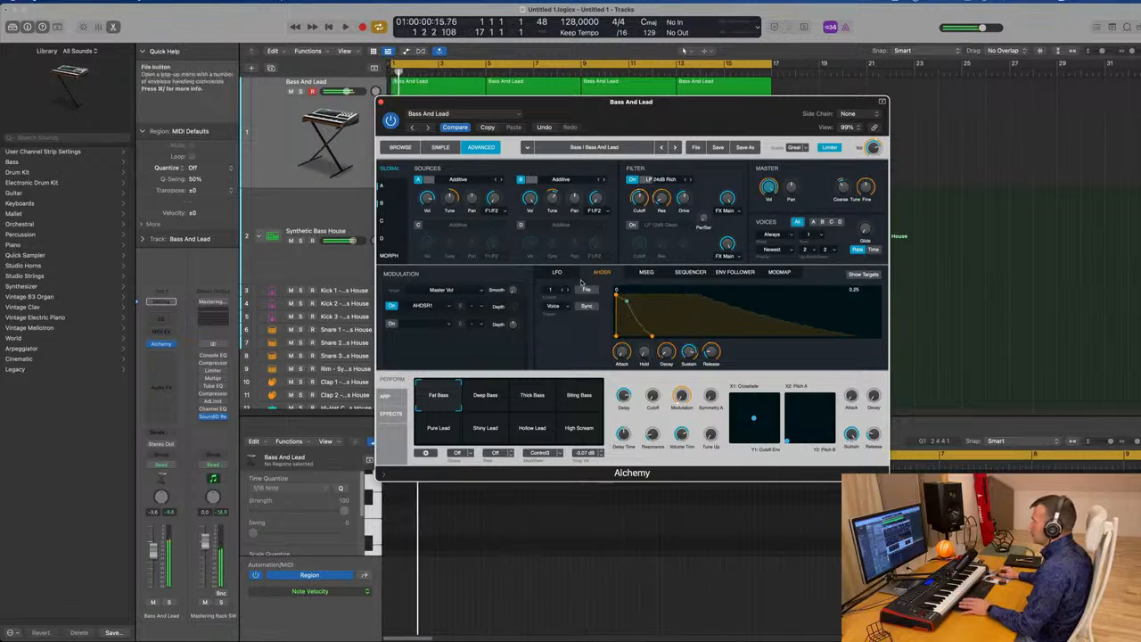
- Show Alchemy's LFO 1 settings and restart playback to judge the bass sound
{"action": "left_click", "coordinate": [557, 274]}
{"action": "key", "text": "space"}
{"action": "key", "text": "space"}
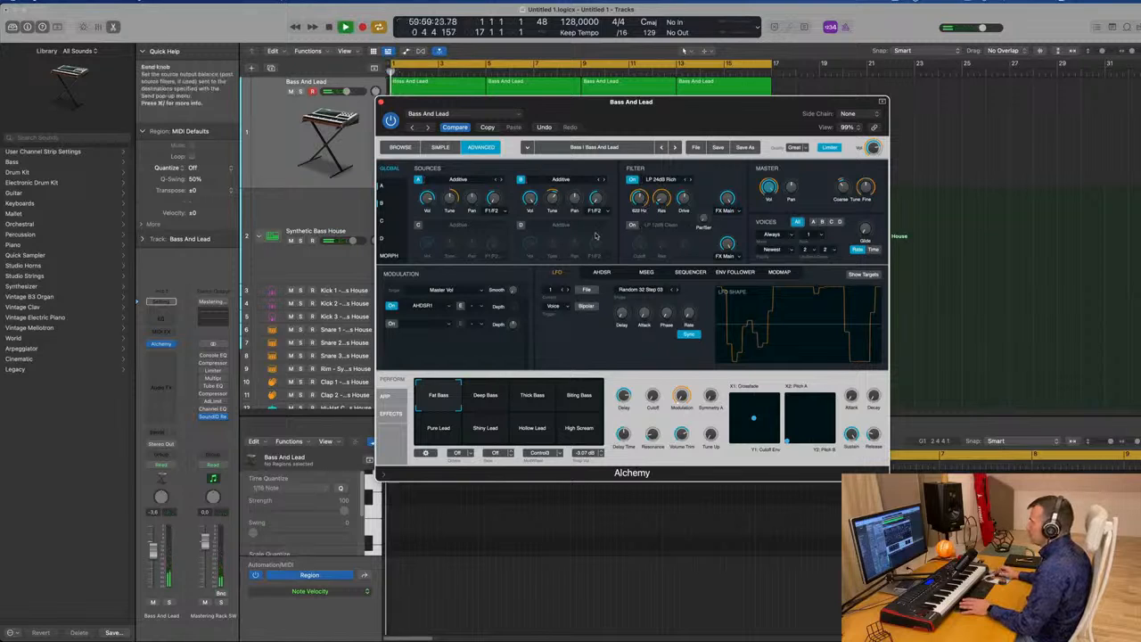
{"action": "key", "text": "space"}
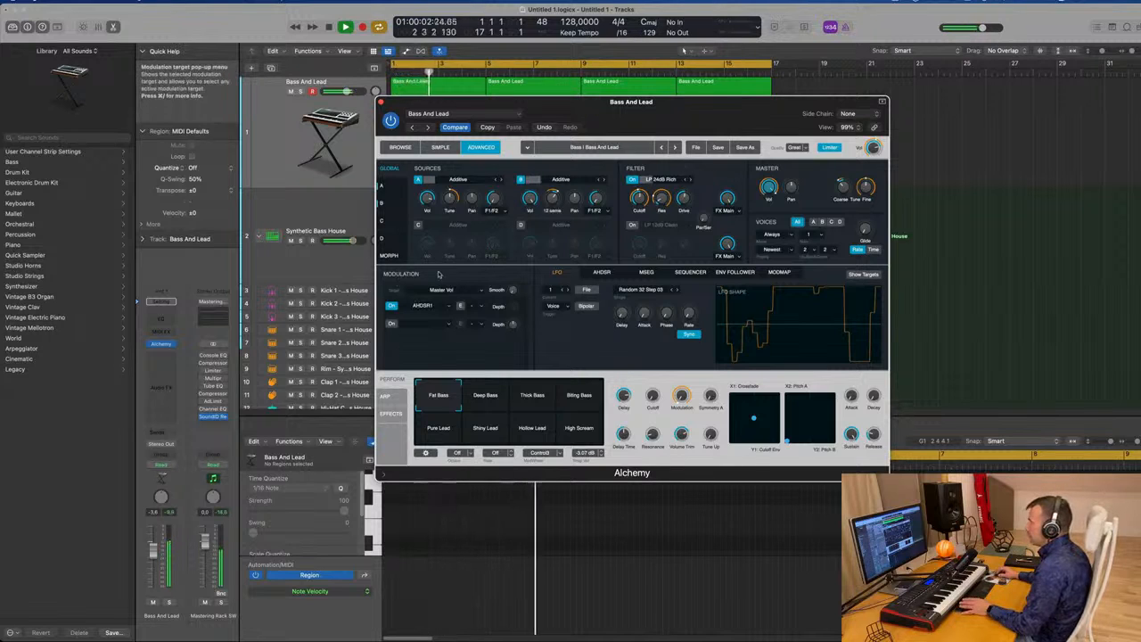
- Switch the AHDSR1 modulation of Master Vol off and back on, replaying from the start to compare the sound
{"action": "left_click", "coordinate": [392, 306]}
{"action": "key", "text": "Return"}
{"action": "key", "text": "Return"}
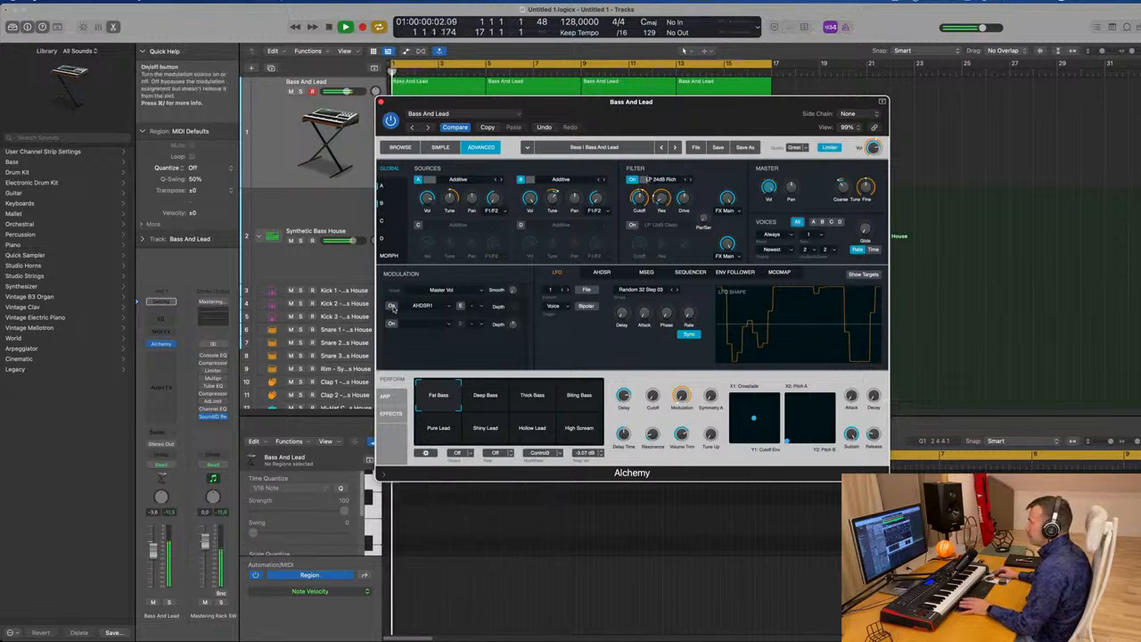
{"action": "left_click", "coordinate": [392, 307]}
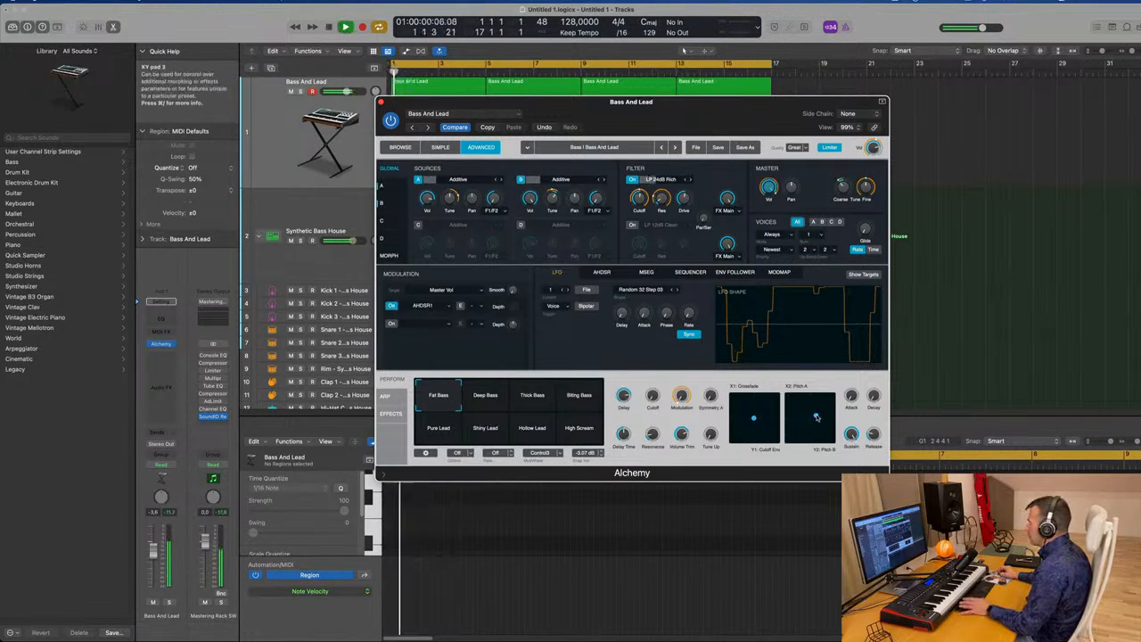
- Try the second XY pad's handle in several positions, return it to the lower-left corner, and lower the first pad's handle slightly
{"action": "key", "text": "Return"}
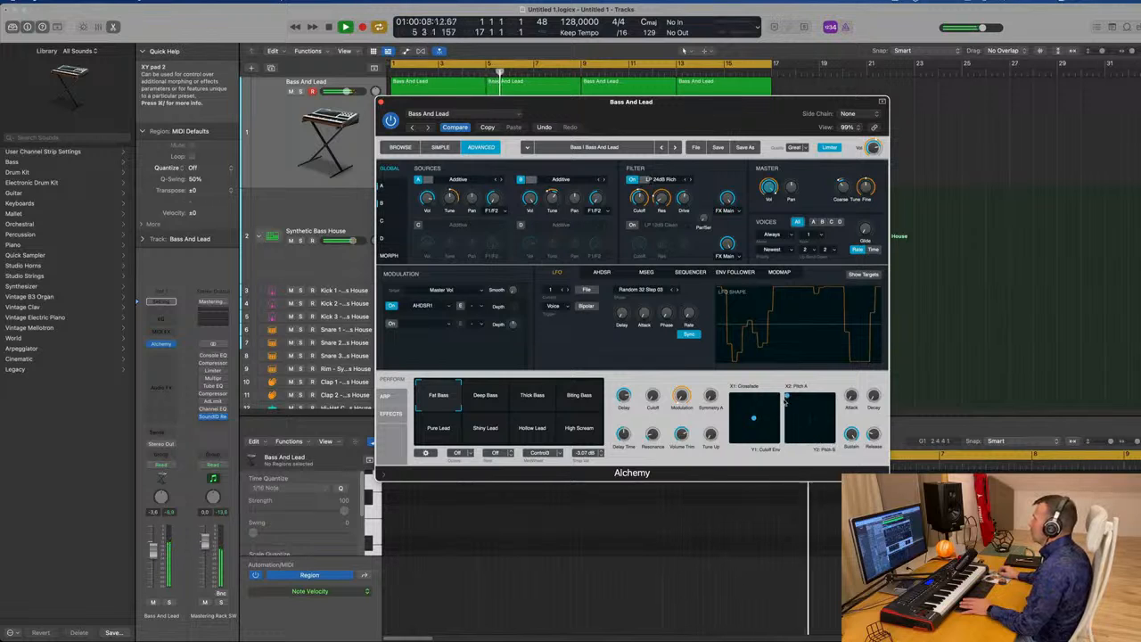
{"action": "key", "text": "space"}
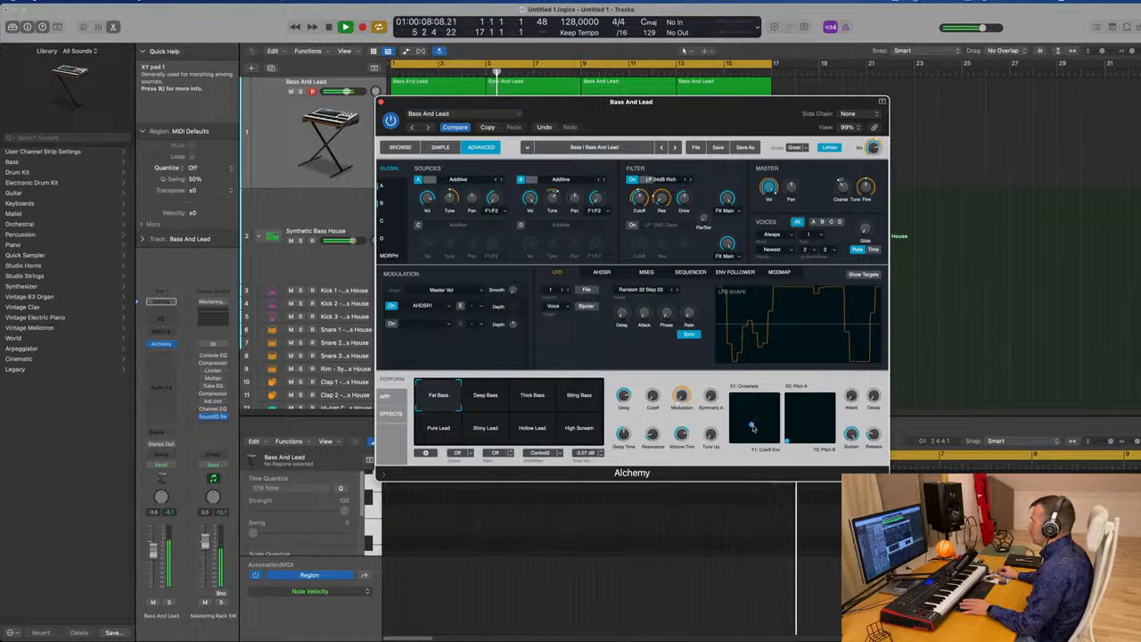
- Uncover the arrangement, select the Bass And Lead track with its regions, and lower its volume to -6.1 dB
{"action": "left_click_drag", "start_coordinate": [499, 101], "coordinate": [650, 95]}
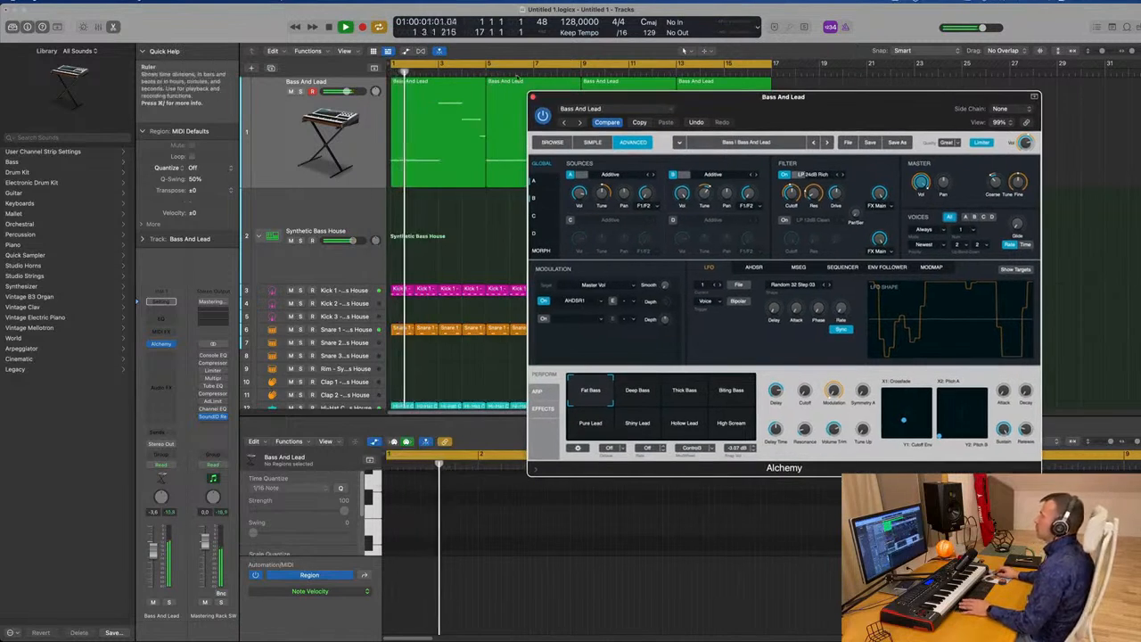
{"action": "left_click", "coordinate": [335, 132]}
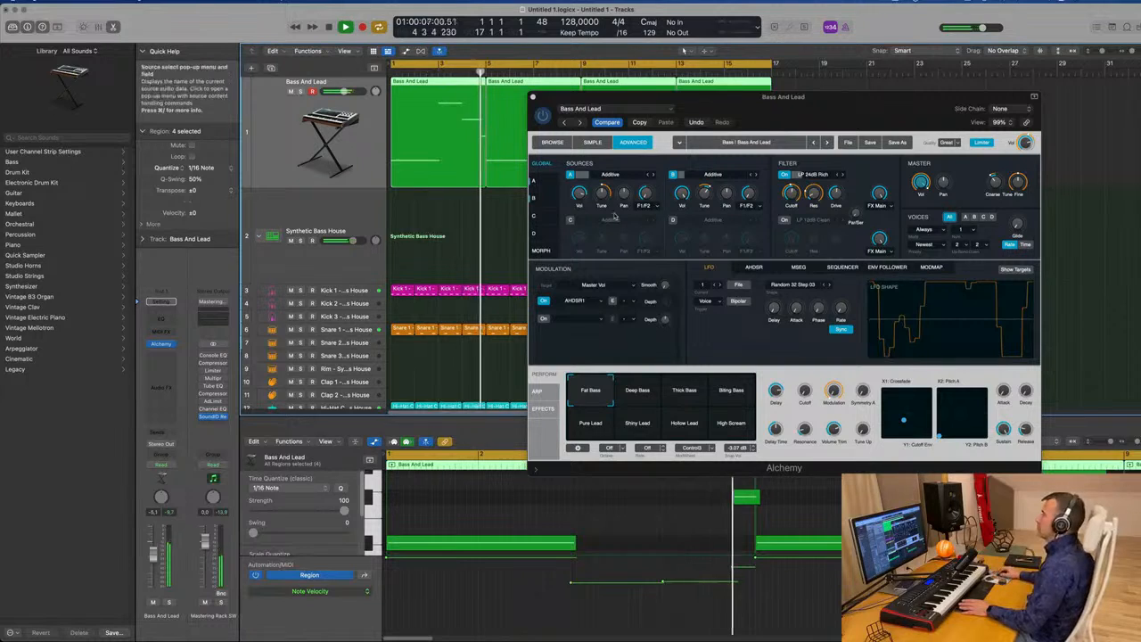
{"action": "left_click_drag", "start_coordinate": [759, 119], "coordinate": [1102, 123]}
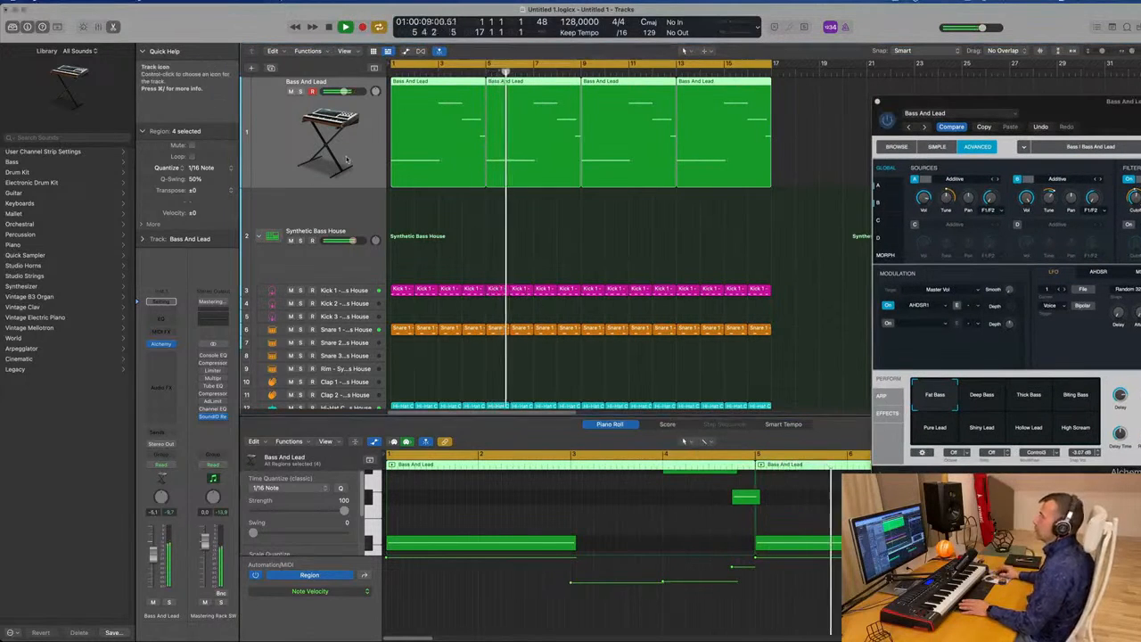
- Duplicate the Bass And Lead track with its settings and open the Alchemy instrument on the new track
{"action": "left_click", "coordinate": [271, 69]}
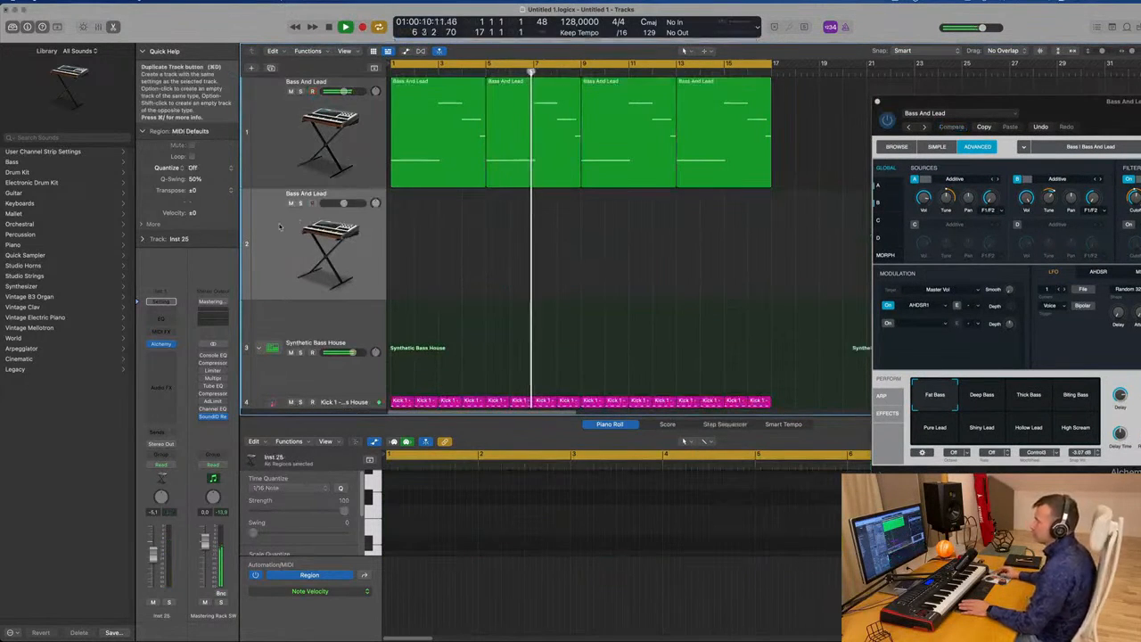
{"action": "left_click", "coordinate": [162, 344]}
{"action": "left_click_drag", "start_coordinate": [609, 120], "coordinate": [724, 128]}
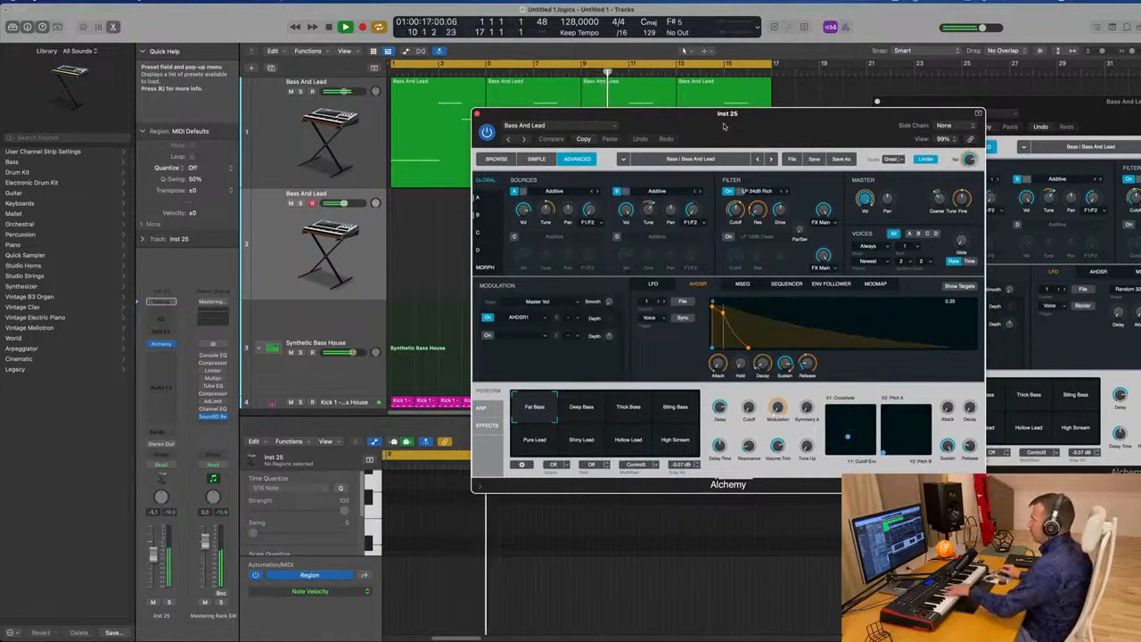
- Browse the Pads category in the new track's Alchemy and load the Gliding Through Space preset
{"action": "left_click", "coordinate": [543, 126]}
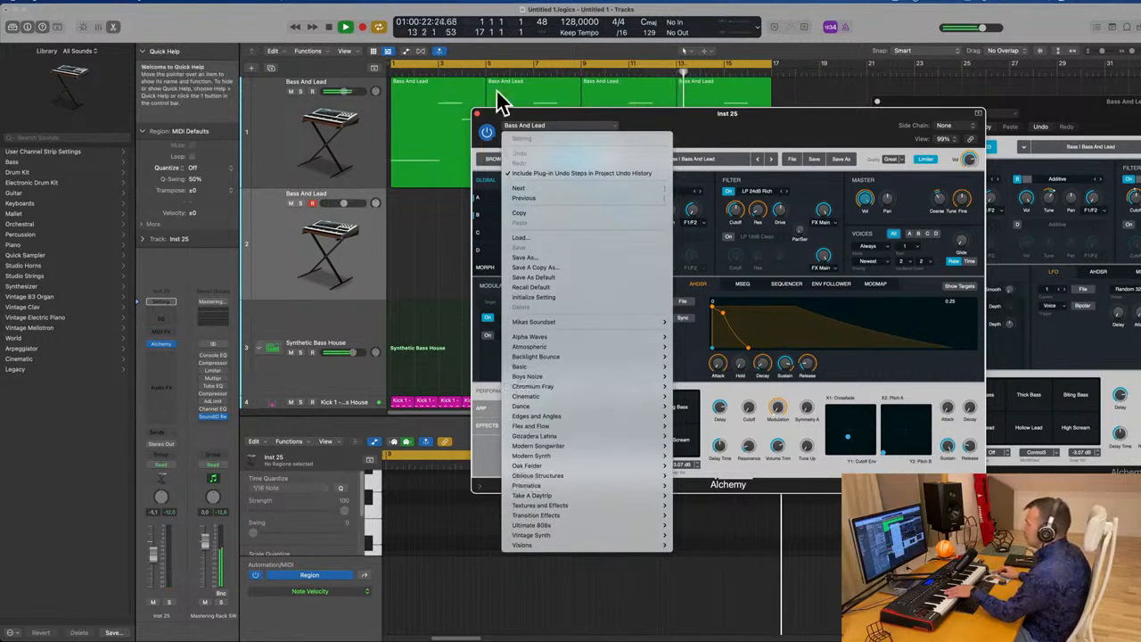
{"action": "left_click", "coordinate": [488, 157]}
{"action": "left_click", "coordinate": [495, 159]}
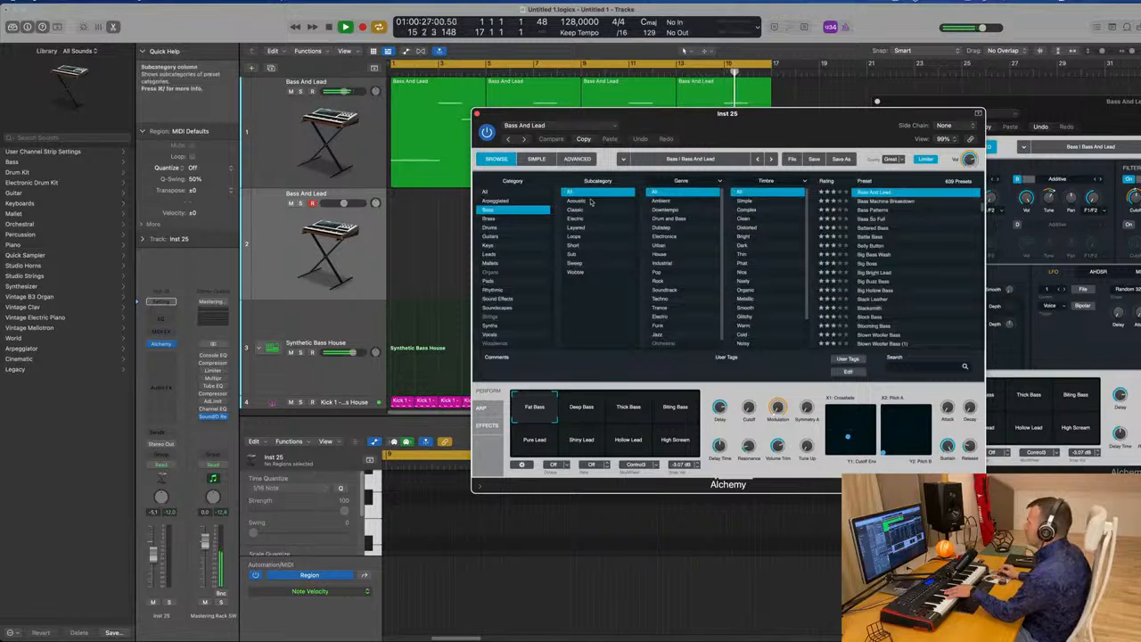
{"action": "left_click", "coordinate": [488, 281]}
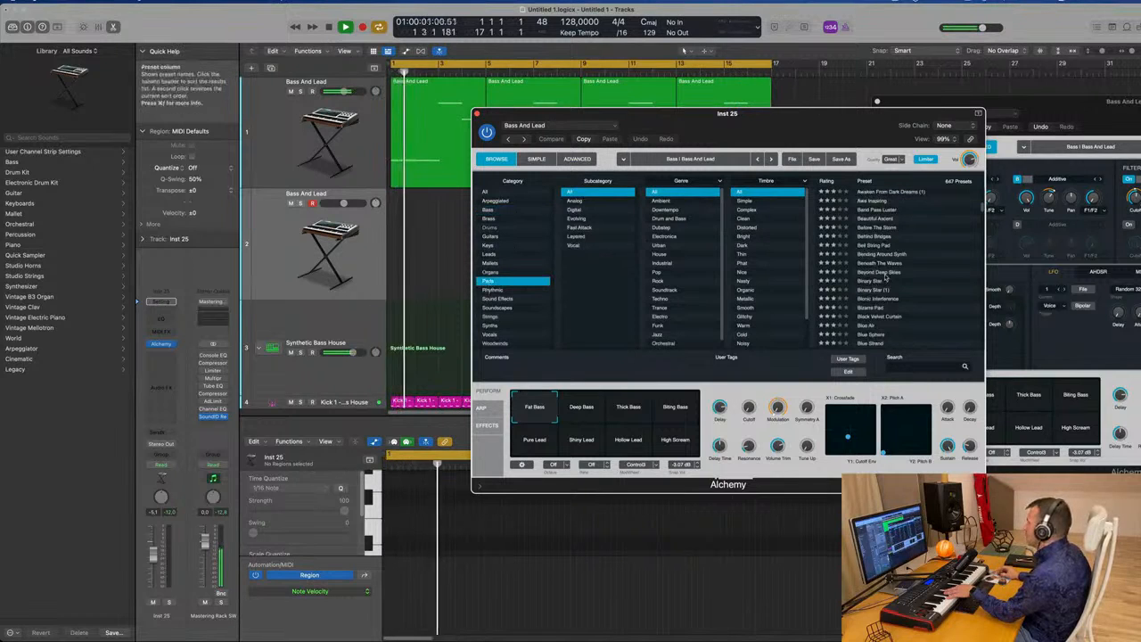
{"action": "scroll", "coordinate": [886, 270], "scroll_direction": "down", "scroll_amount": 5}
{"action": "scroll", "coordinate": [886, 270], "scroll_direction": "down", "scroll_amount": 10}
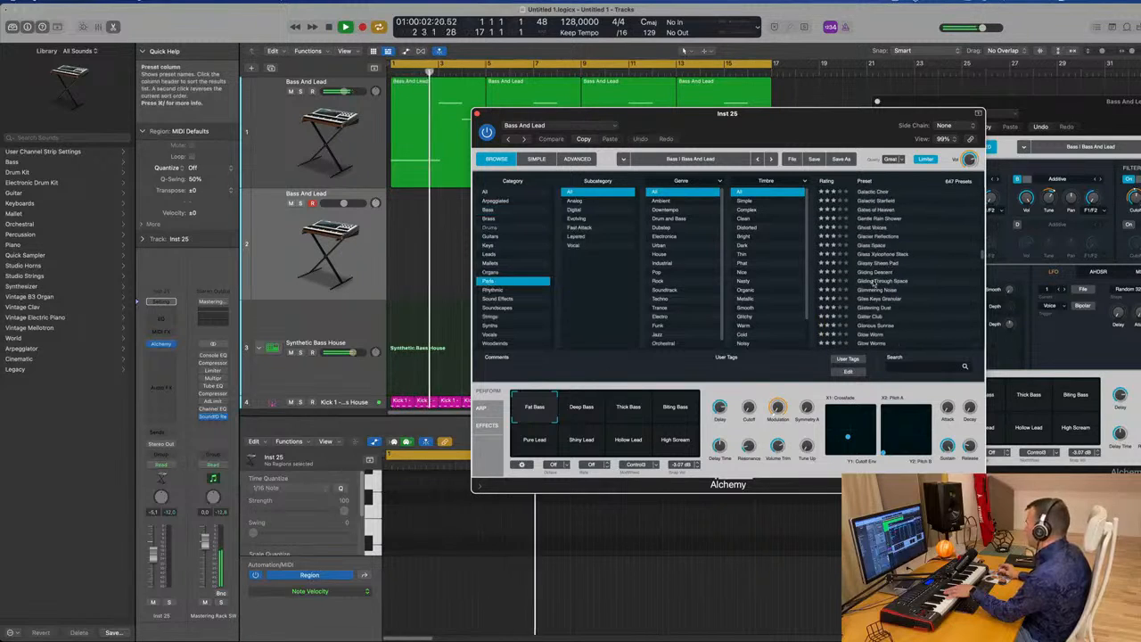
{"action": "left_click", "coordinate": [876, 282]}
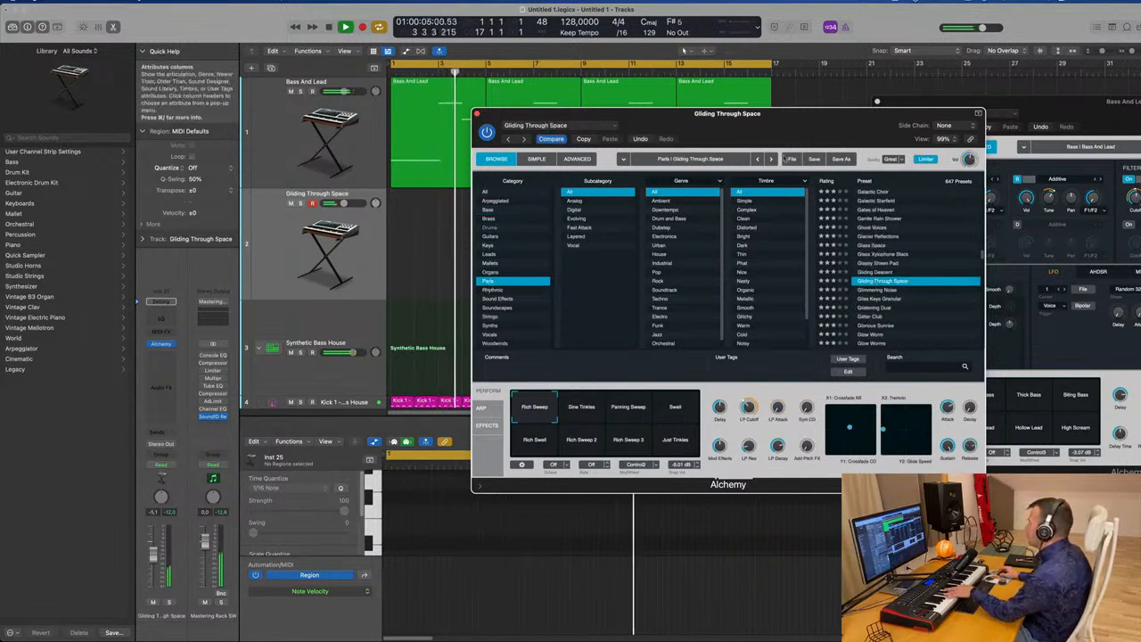
- Try the Sine Tinkles and Panning Sweep variations, and load the Glimmering Noise preset from the Pads list
{"action": "left_click_drag", "start_coordinate": [804, 126], "coordinate": [783, 165]}
{"action": "left_click", "coordinate": [557, 453]}
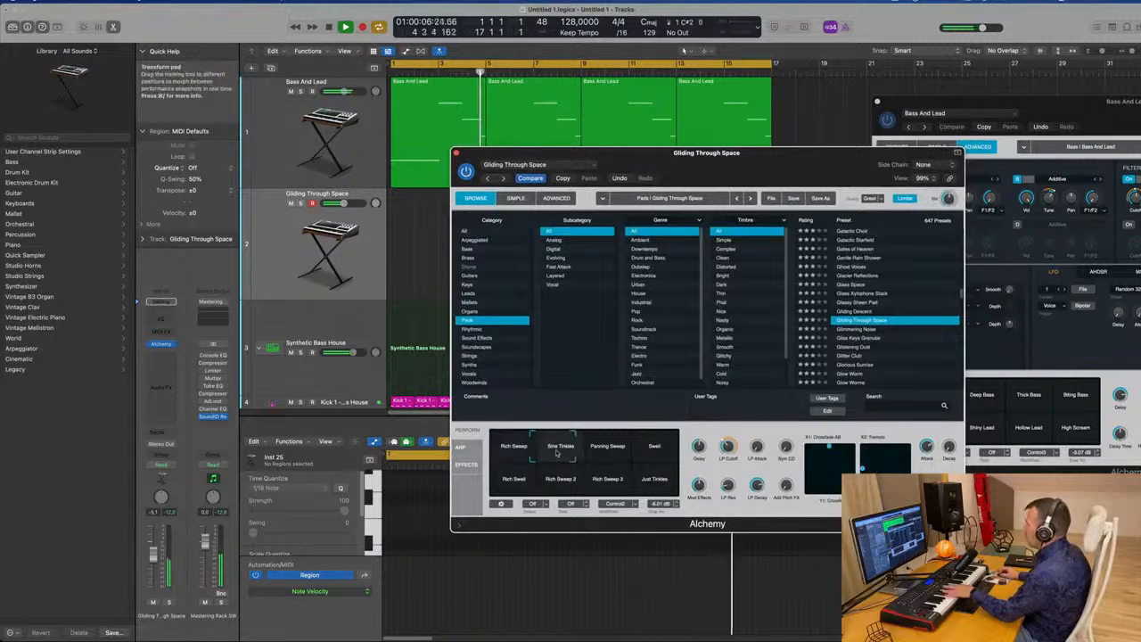
{"action": "left_click", "coordinate": [607, 450]}
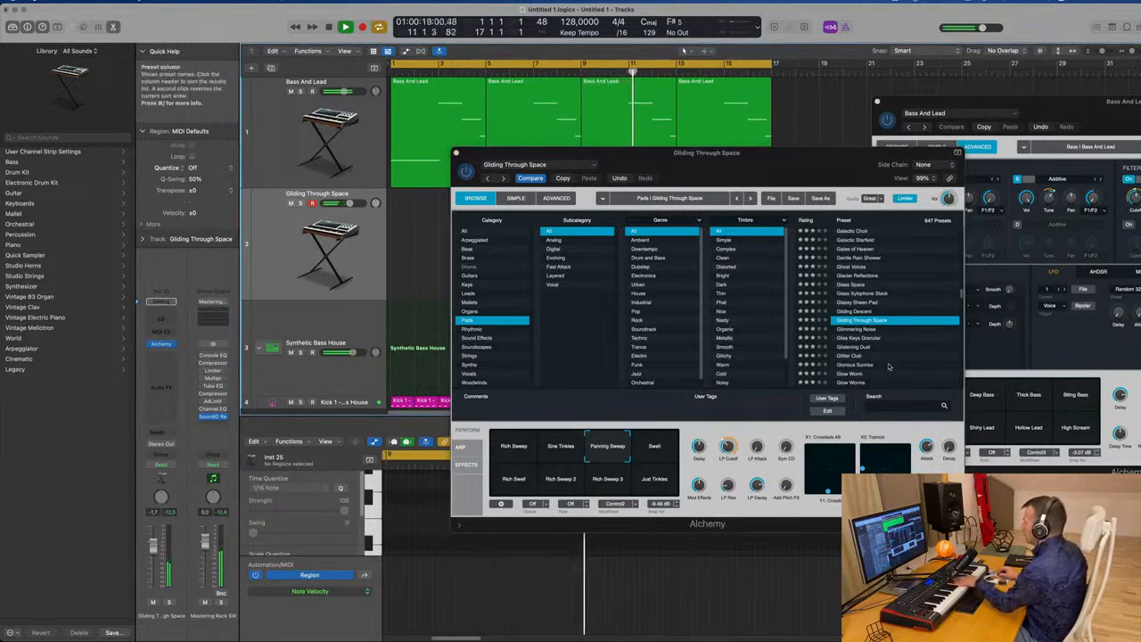
{"action": "left_click", "coordinate": [872, 330]}
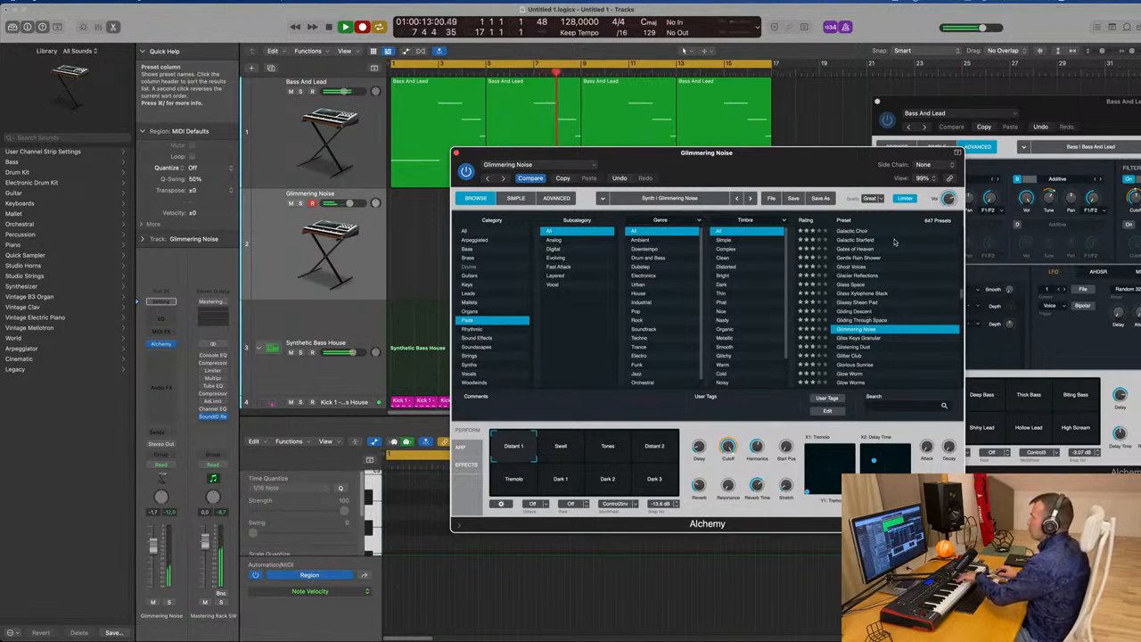
- Finish recording the four-bar part on the Glimmering Noise track and move its region to start at bar 1
{"action": "left_click_drag", "start_coordinate": [768, 153], "coordinate": [1139, 131]}
{"action": "key", "text": "space"}
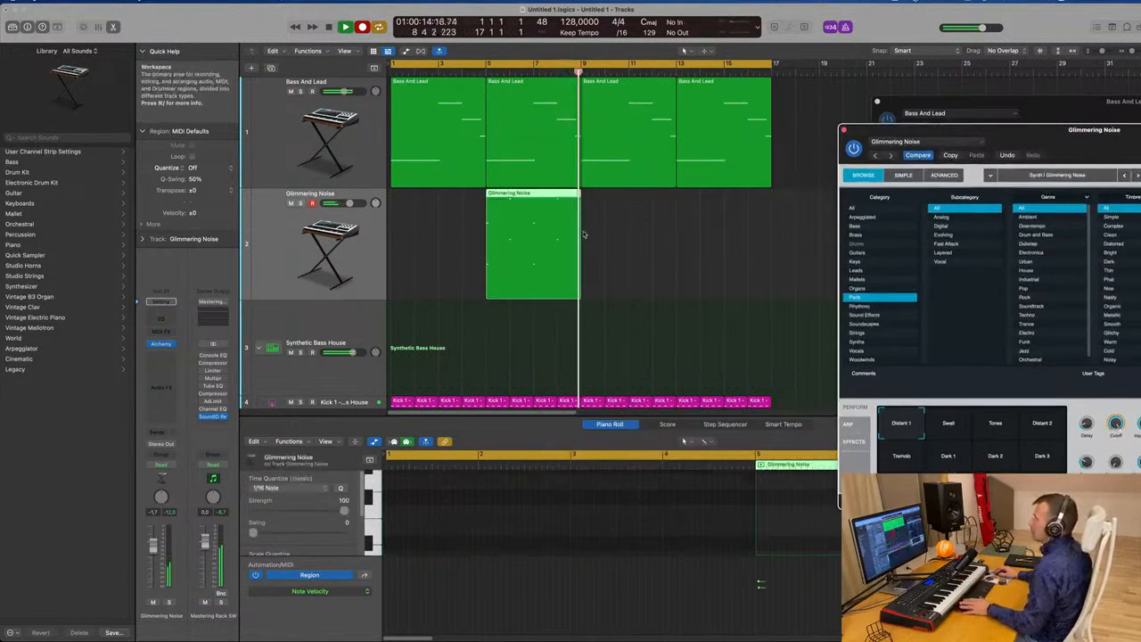
{"action": "left_click_drag", "start_coordinate": [524, 198], "coordinate": [434, 194]}
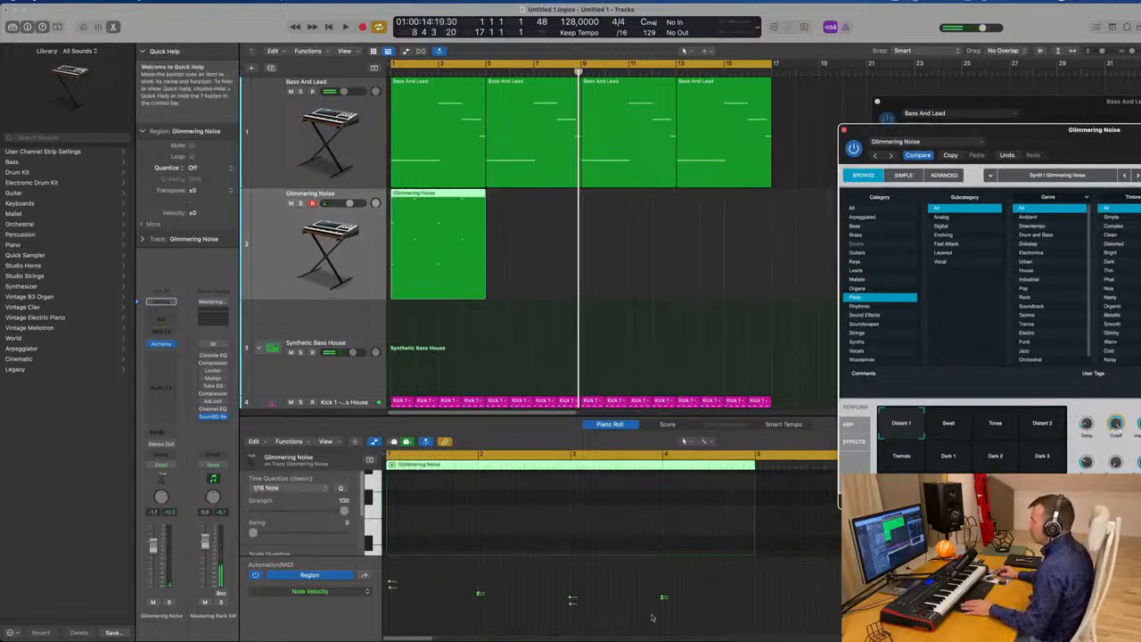
- In the Piano Roll, move the upper note of the first chord back to the exact start of bar 1
{"action": "scroll", "coordinate": [536, 499], "scroll_direction": "up", "scroll_amount": 5}
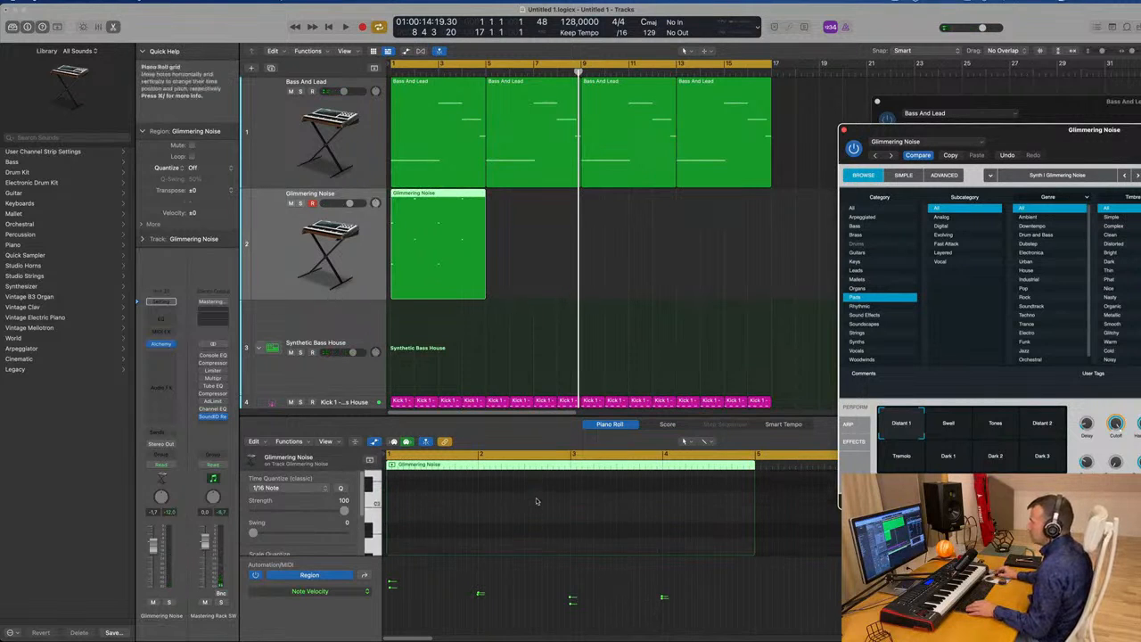
{"action": "left_click", "coordinate": [531, 507]}
{"action": "key", "text": "super+a"}
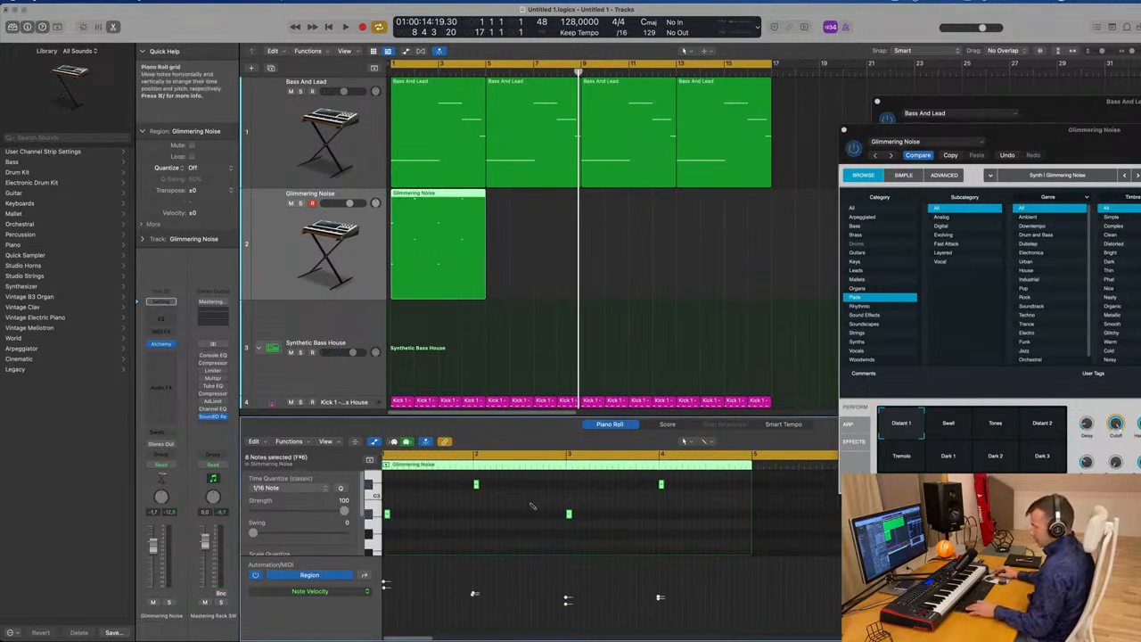
{"action": "key", "text": "super+Right"}
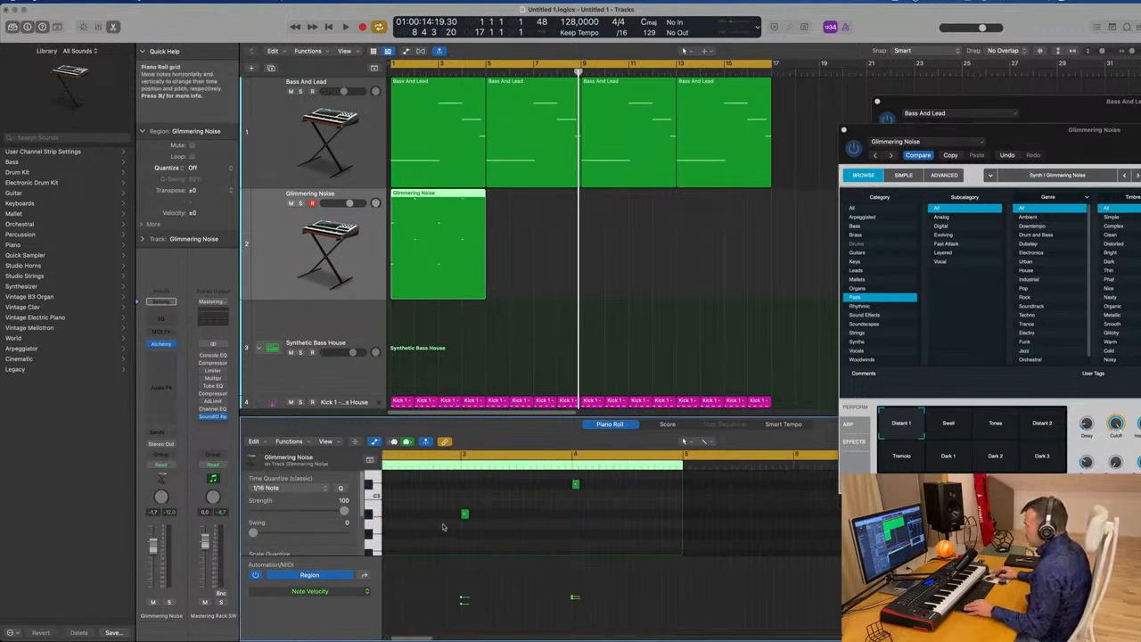
{"action": "scroll", "coordinate": [446, 524], "scroll_direction": "left", "scroll_amount": 5}
{"action": "left_click", "coordinate": [396, 515]}
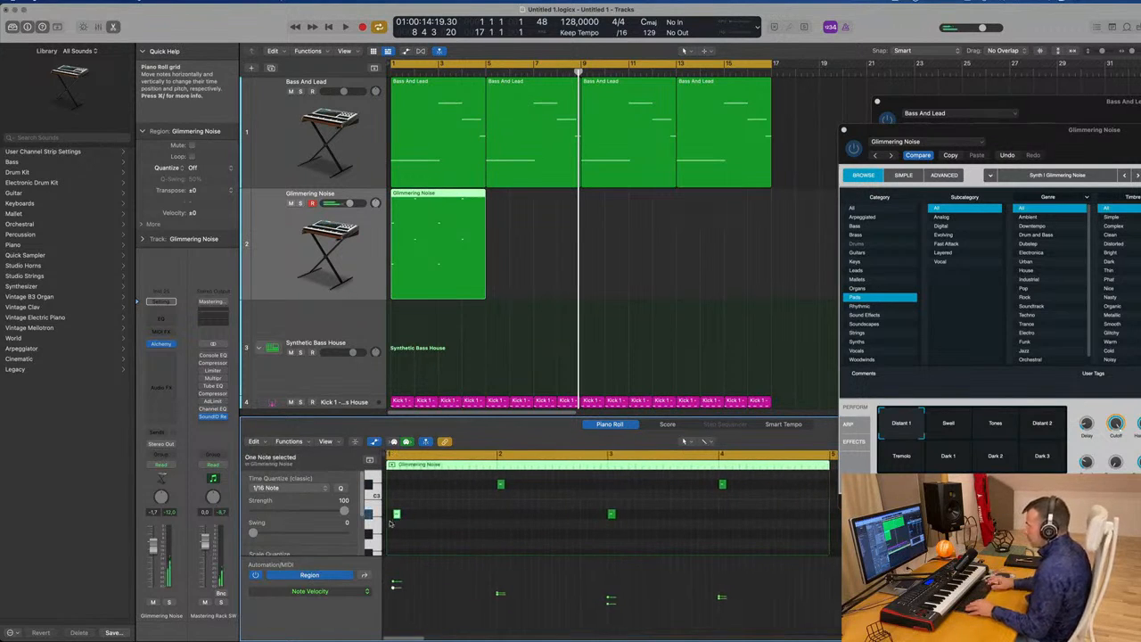
{"action": "scroll", "coordinate": [392, 524], "scroll_direction": "down", "scroll_amount": 2}
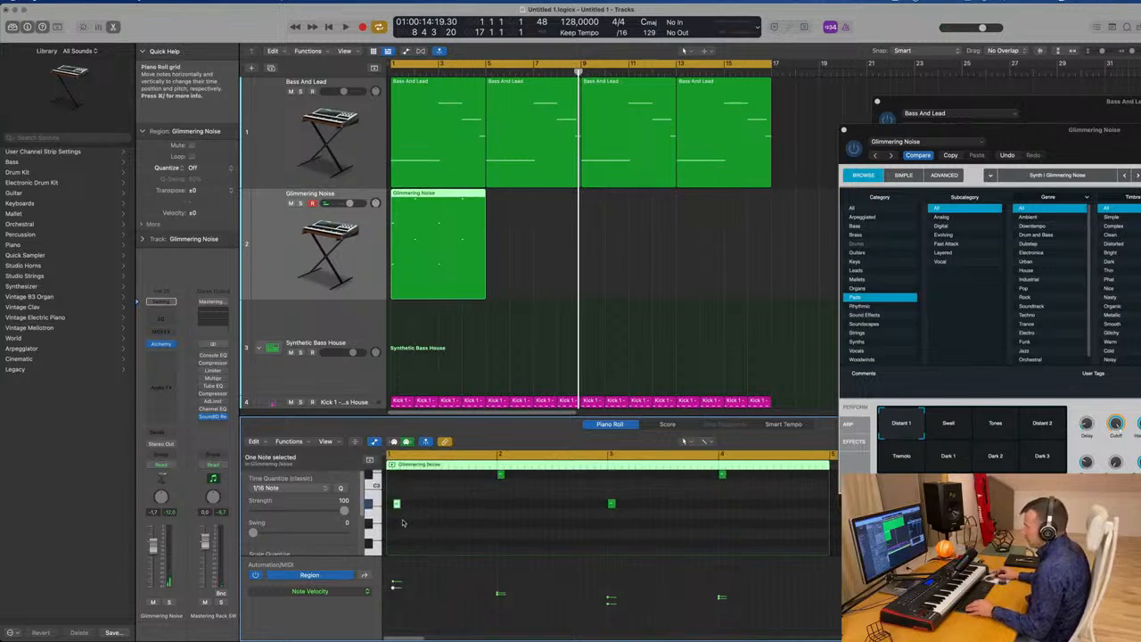
{"action": "left_click_drag", "start_coordinate": [396, 506], "coordinate": [390, 506]}
- Repeat the Glimmering Noise region three times across bars 5 to 16 and play the arrangement from the beginning
{"action": "left_click", "coordinate": [487, 383]}
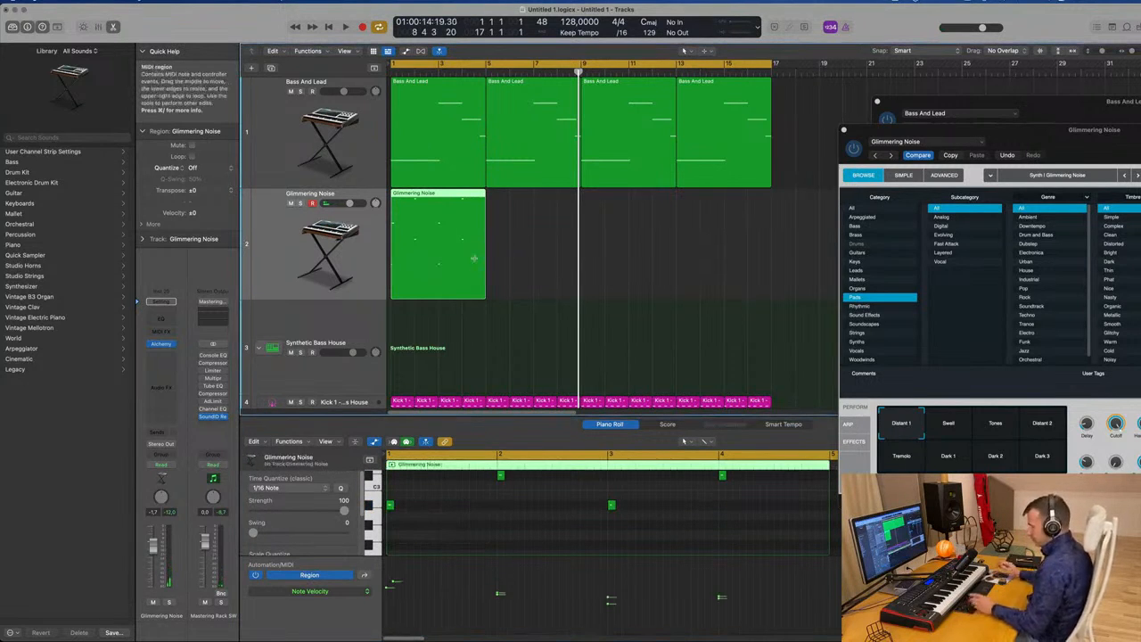
{"action": "key", "text": "super+r"}
{"action": "key", "text": "super+r"}
{"action": "key", "text": "super+r"}
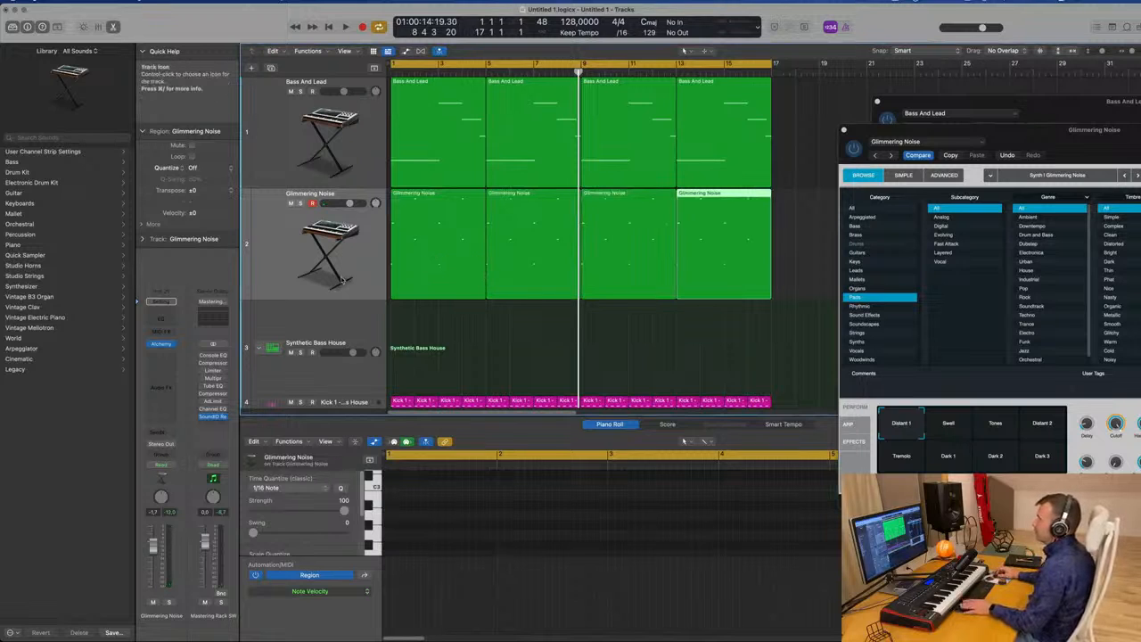
{"action": "key", "text": "super+a"}
{"action": "key", "text": "Return"}
{"action": "key", "text": "space"}
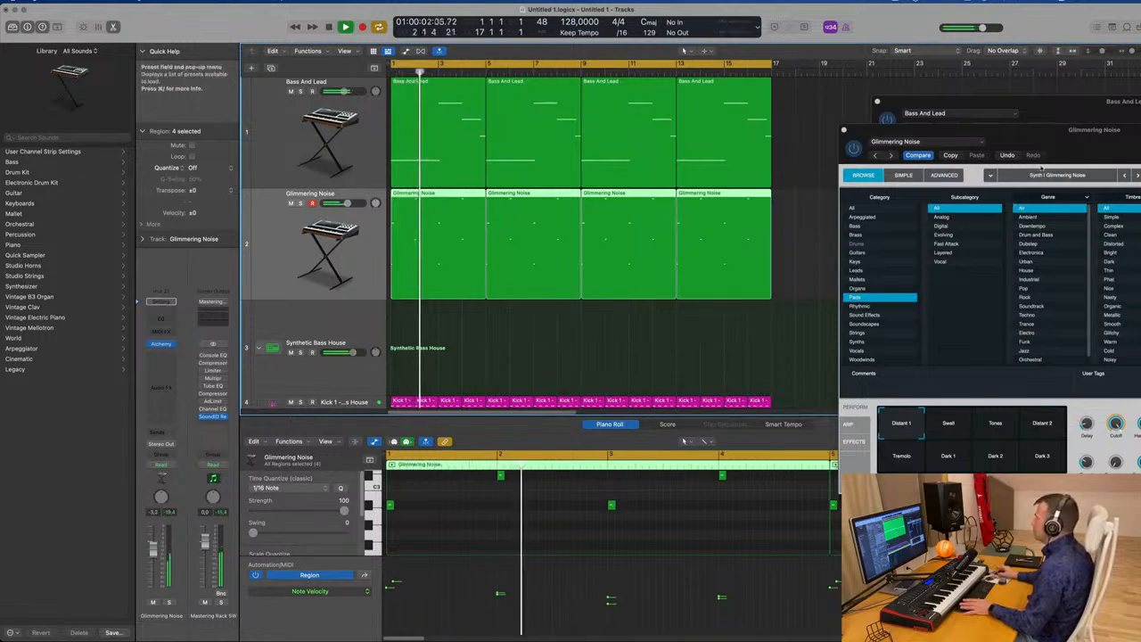
- Audition the Swell, Tones and Distant 2 variations of the Glimmering Noise preset, restarting playback in between
{"action": "left_click_drag", "start_coordinate": [1095, 131], "coordinate": [741, 220]}
{"action": "left_click", "coordinate": [603, 522]}
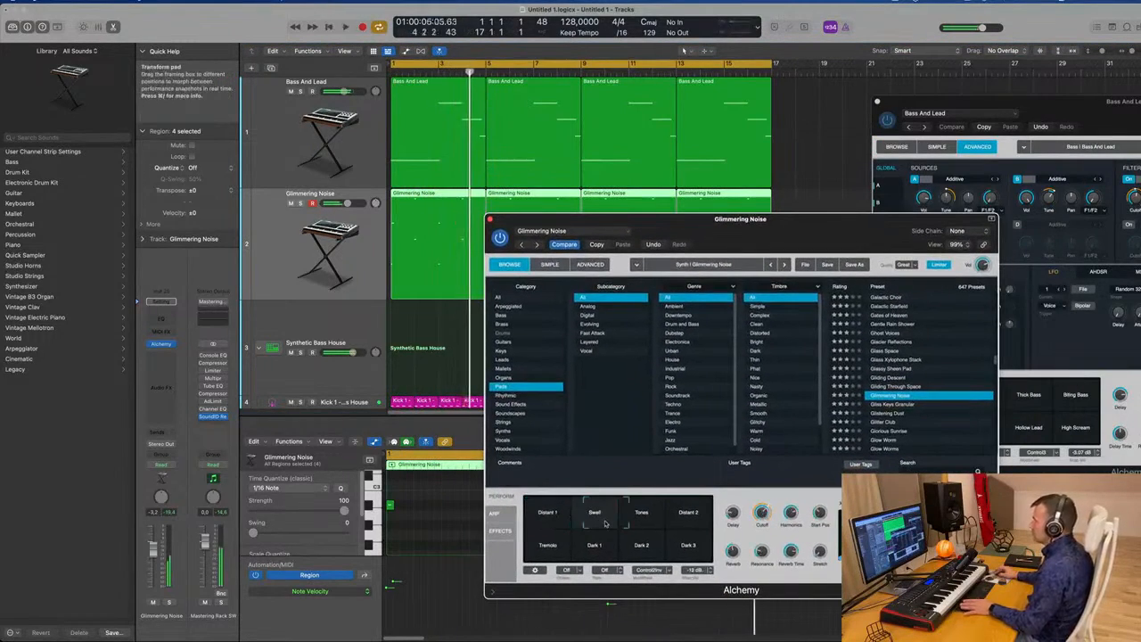
{"action": "key", "text": "space"}
{"action": "left_click", "coordinate": [646, 520]}
{"action": "key", "text": "space"}
{"action": "key", "text": "space"}
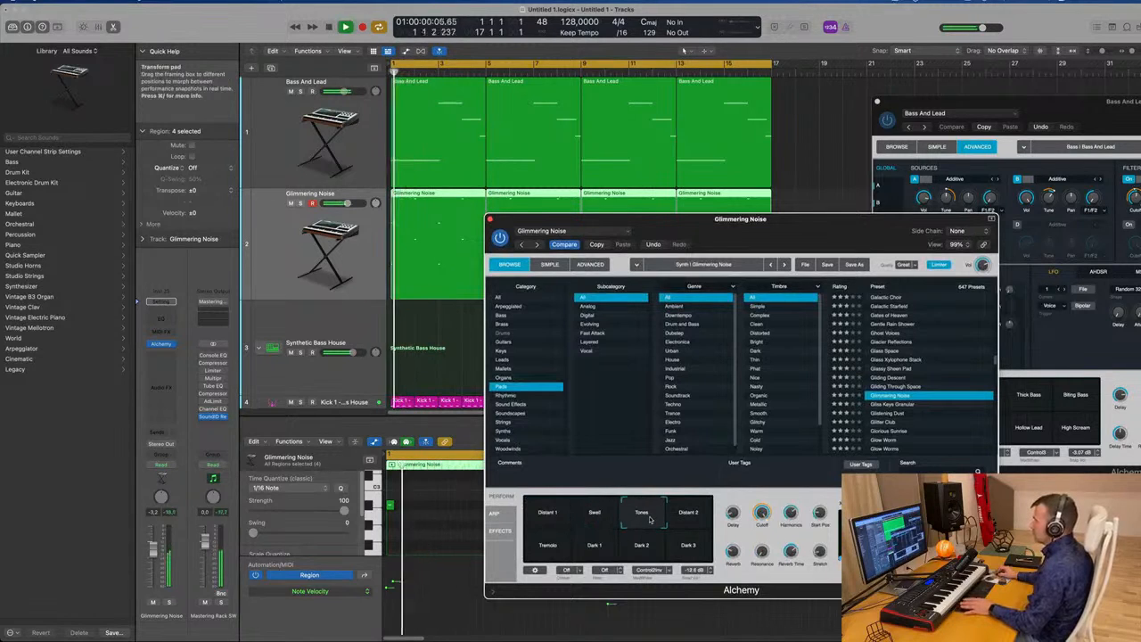
{"action": "left_click", "coordinate": [688, 519]}
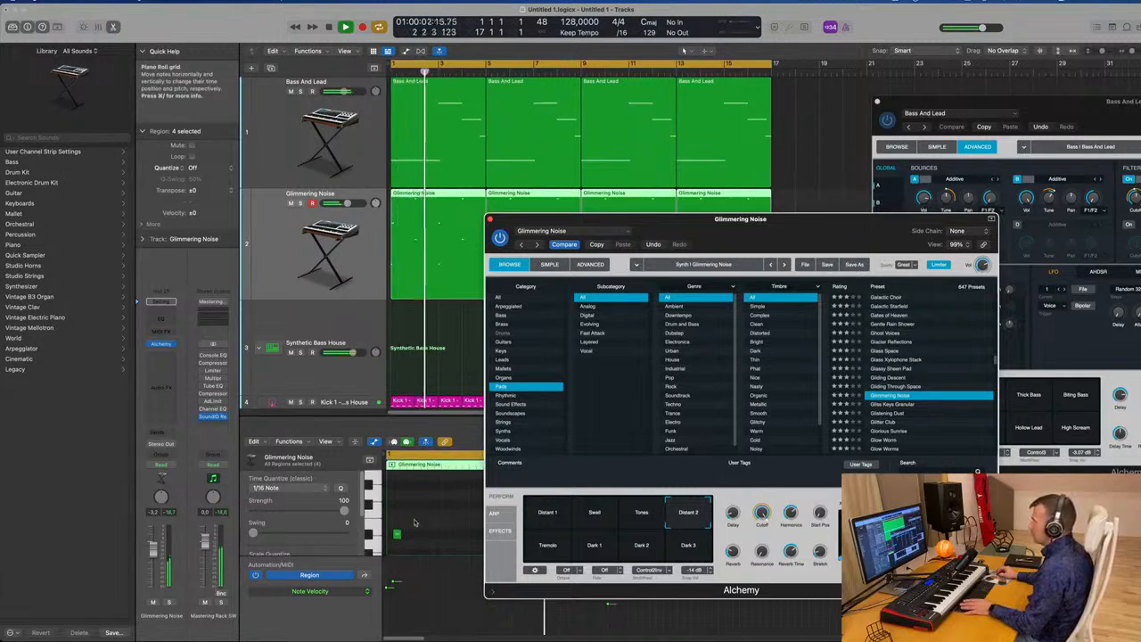
- Move the lower note of the first chord to the start of bar 1 and delete the three repeated Glimmering Noise regions
{"action": "left_click", "coordinate": [397, 534]}
{"action": "left_click_drag", "start_coordinate": [397, 534], "coordinate": [391, 535]}
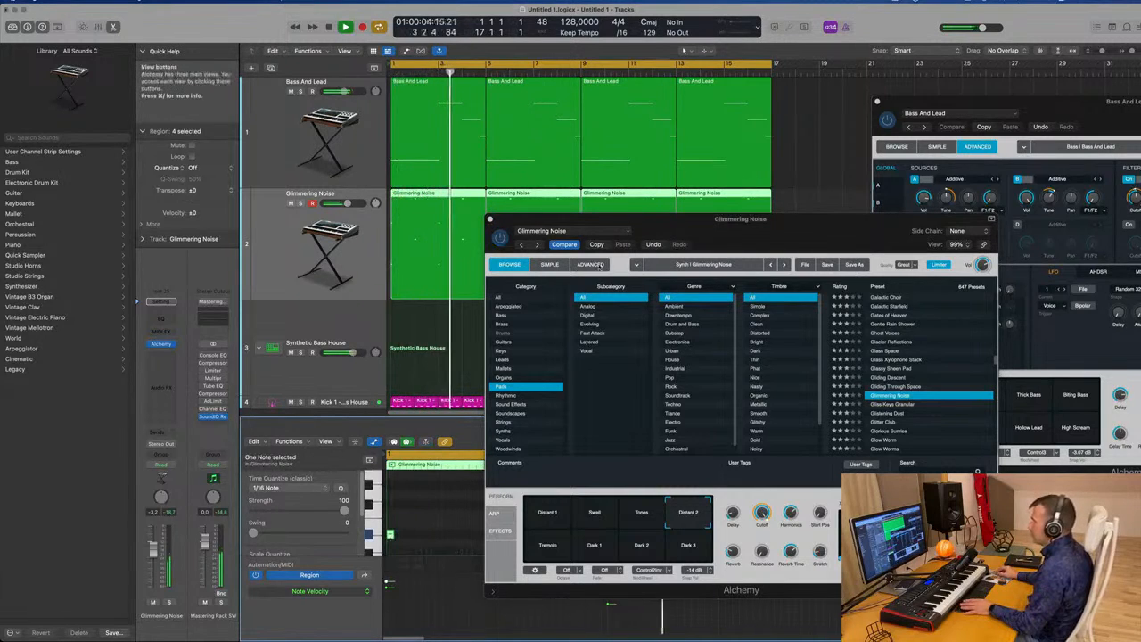
{"action": "left_click_drag", "start_coordinate": [610, 219], "coordinate": [911, 205]}
{"action": "left_click_drag", "start_coordinate": [775, 201], "coordinate": [574, 254]}
{"action": "key", "text": "Delete"}
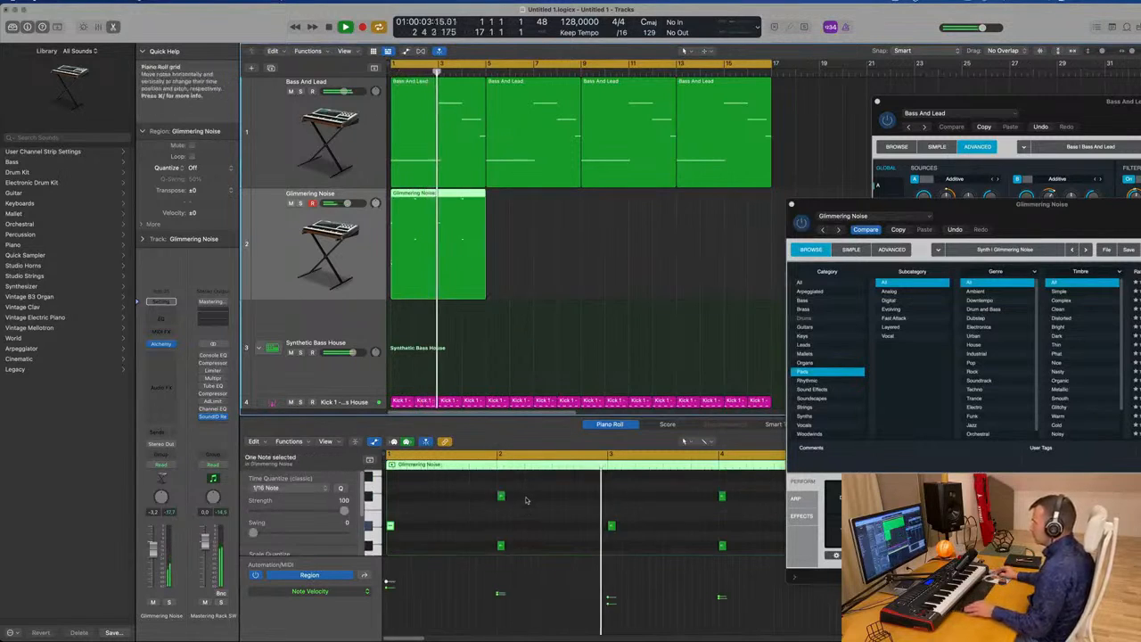
- Check the corrected chord notes, and repeat the corrected Glimmering Noise region three times to fill the track through bar 16
{"action": "scroll", "coordinate": [526, 500], "scroll_direction": "up", "scroll_amount": 3}
{"action": "scroll", "coordinate": [527, 502], "scroll_direction": "down", "scroll_amount": 4}
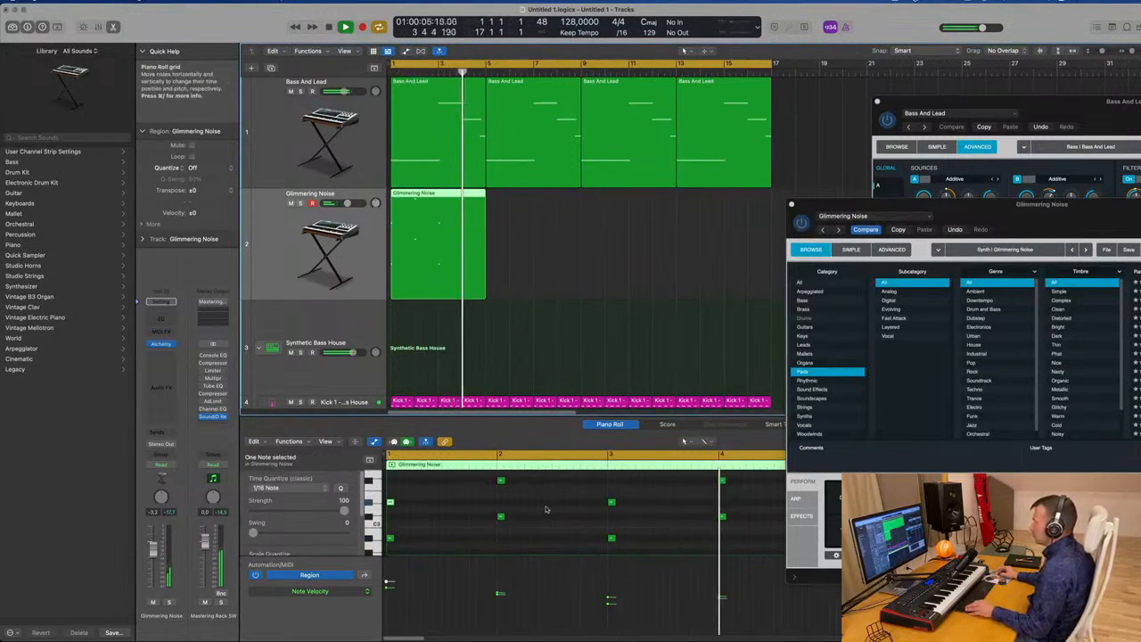
{"action": "key", "text": "super+r"}
{"action": "key", "text": "super+r"}
{"action": "key", "text": "super+r"}
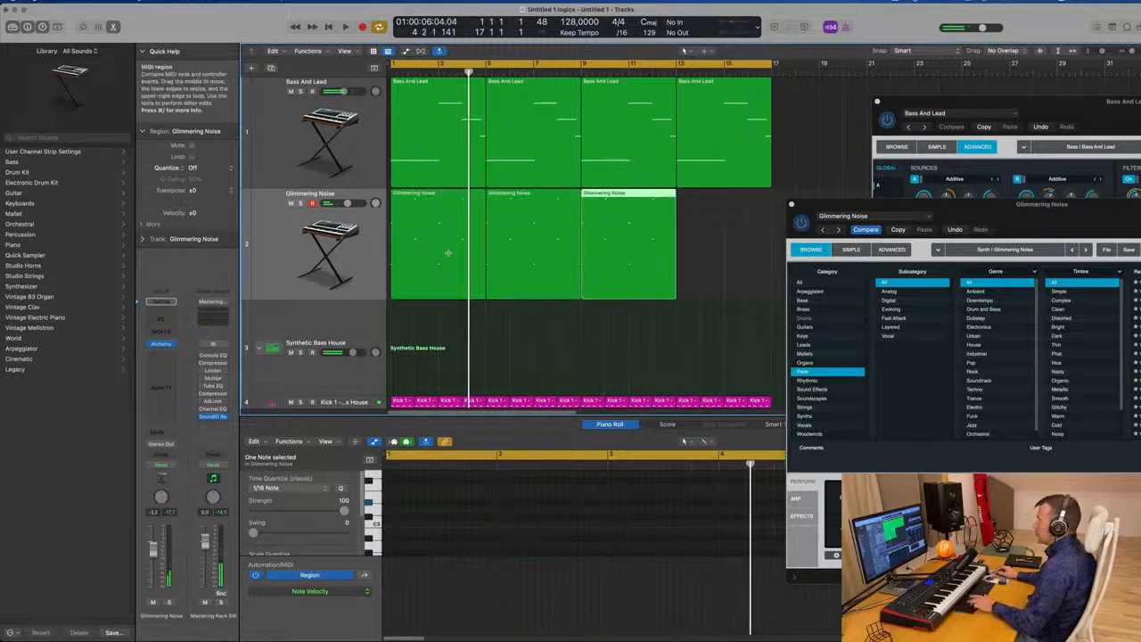
{"action": "key", "text": "space"}
- Compare the Tremolo, Dark 1, Dark 2 and Dark 3 variations during playback and choose Tremolo
{"action": "left_click_drag", "start_coordinate": [974, 209], "coordinate": [681, 51]}
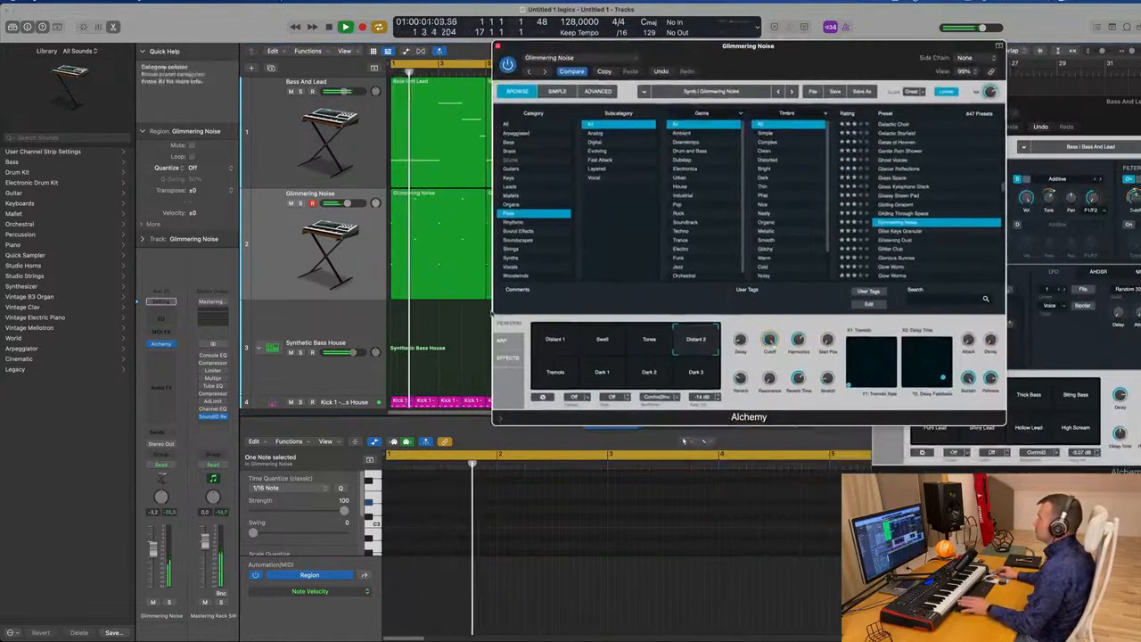
{"action": "left_click", "coordinate": [552, 377]}
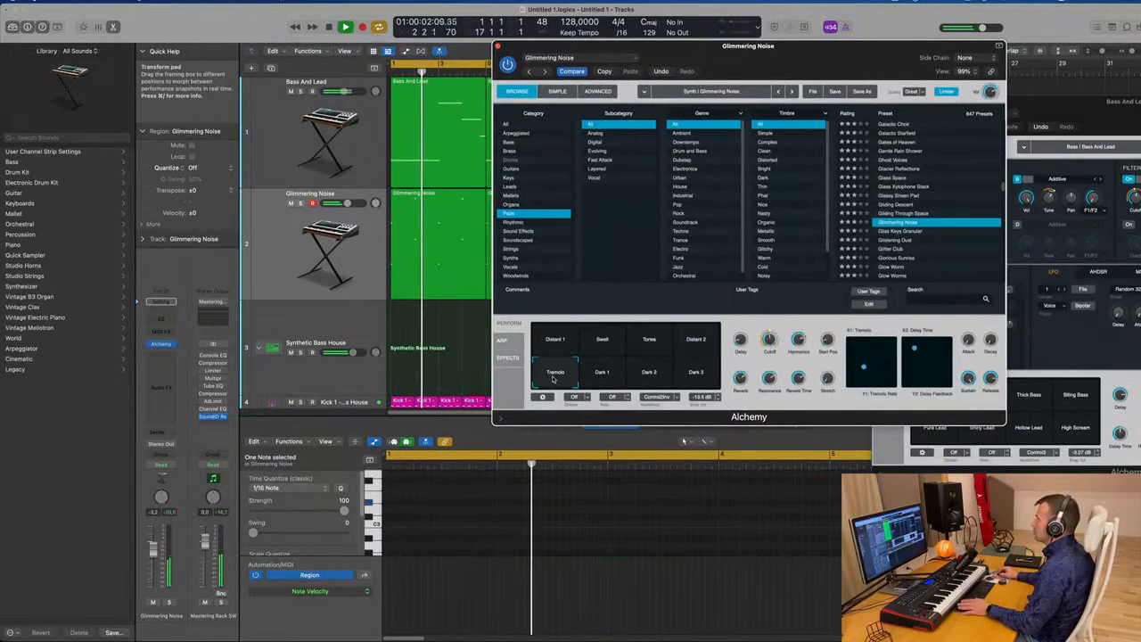
{"action": "left_click", "coordinate": [603, 377]}
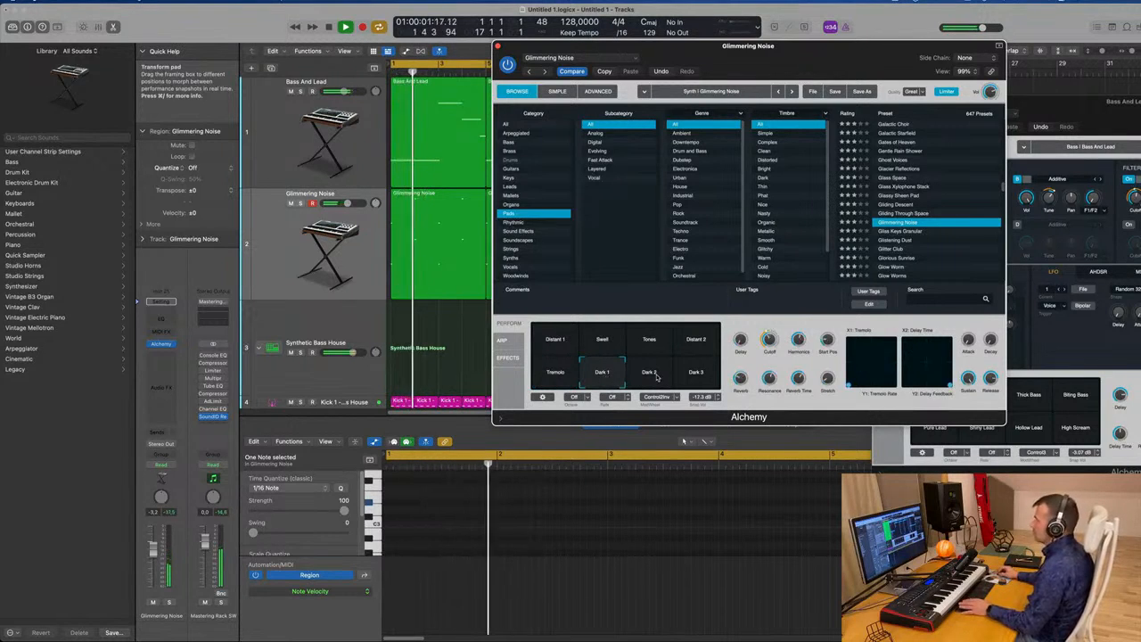
{"action": "left_click", "coordinate": [657, 376]}
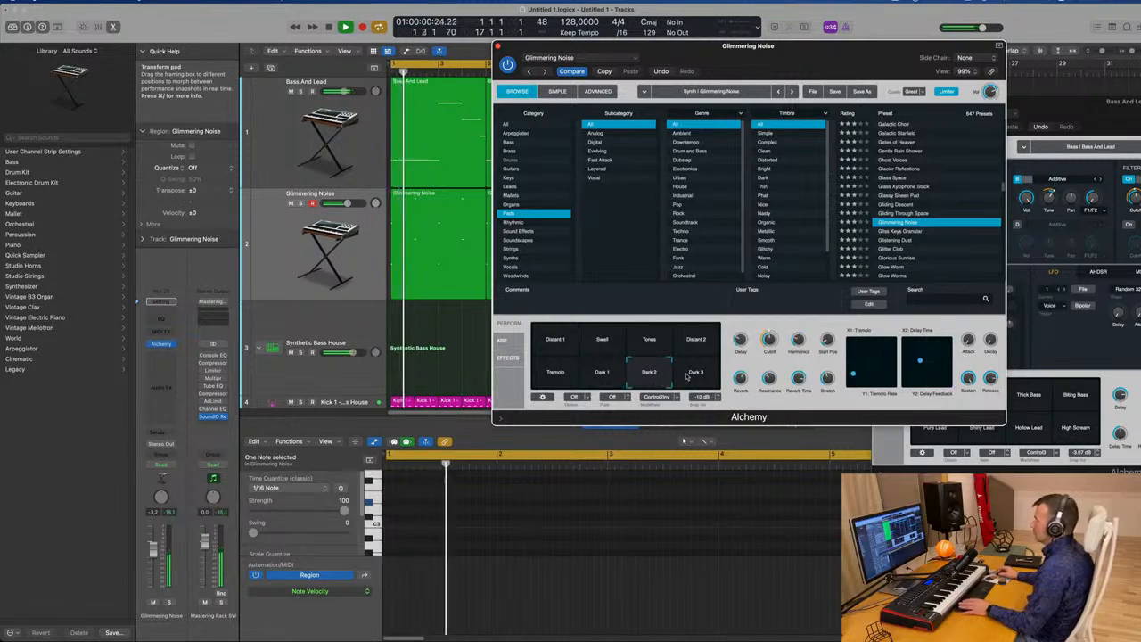
{"action": "left_click", "coordinate": [694, 375]}
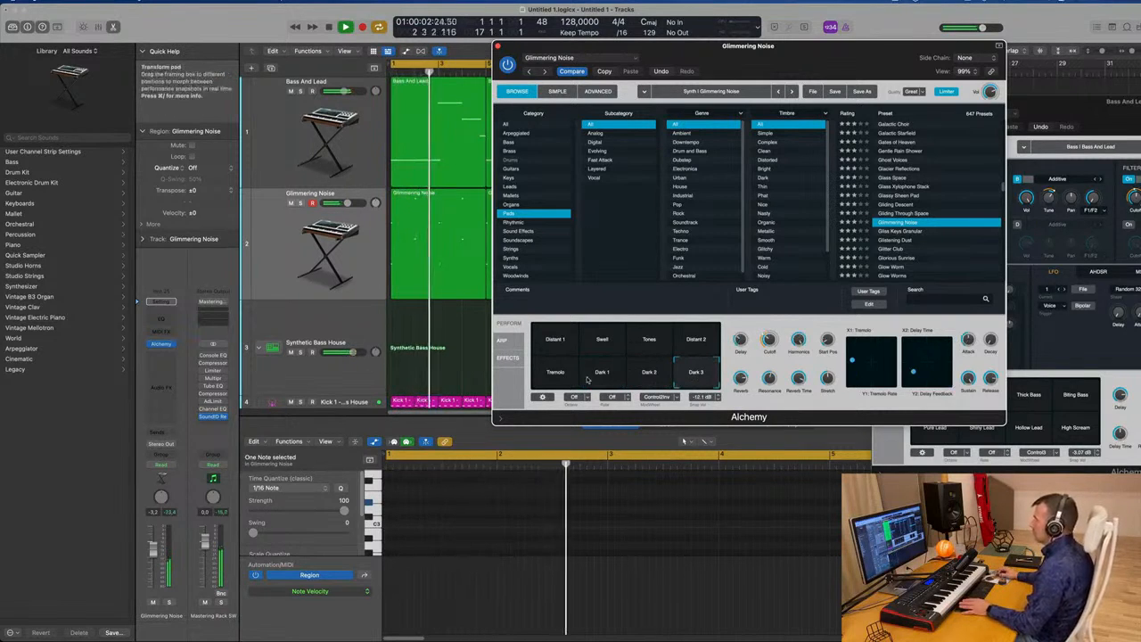
{"action": "left_click", "coordinate": [548, 375]}
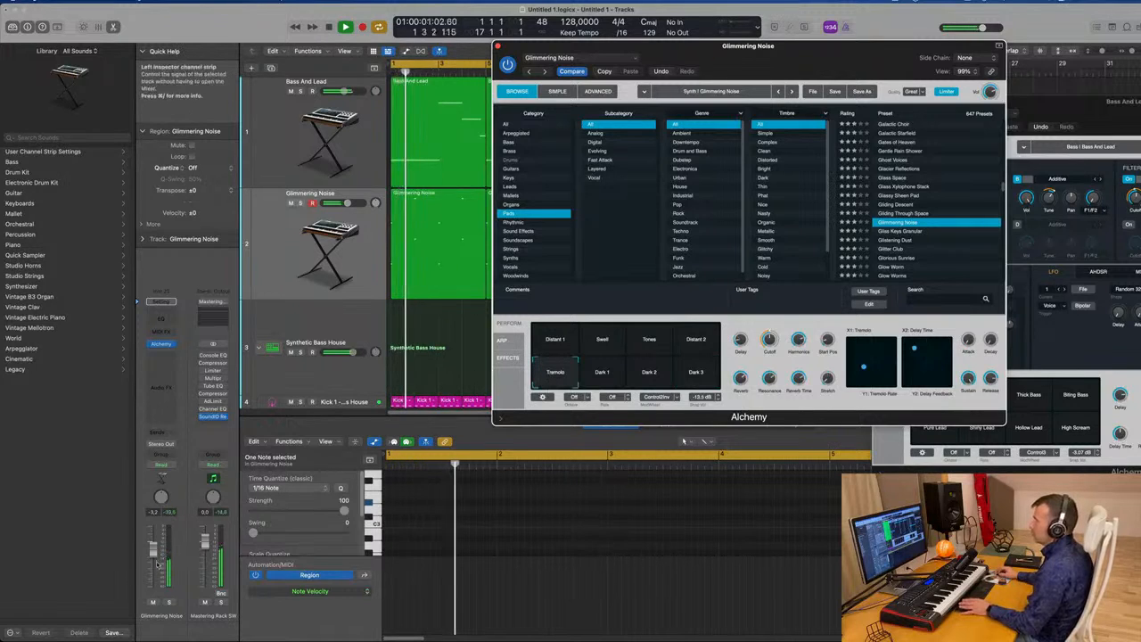
- Lower the Glimmering Noise track's volume and add a send to Bus 4 on its channel strip
{"action": "left_click_drag", "start_coordinate": [153, 548], "coordinate": [153, 558]}
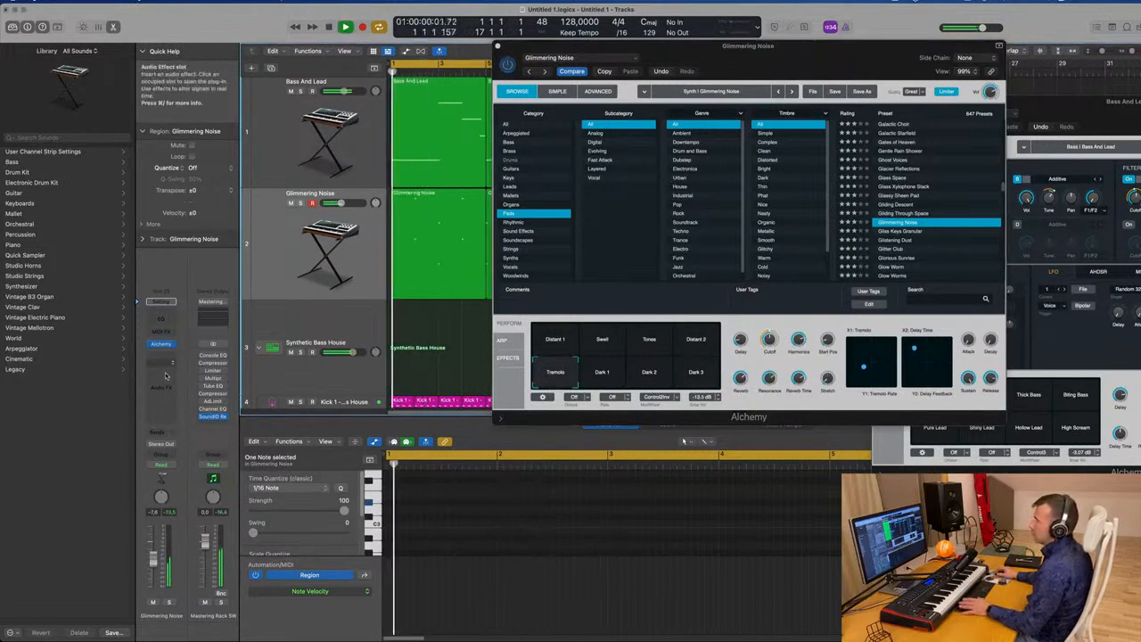
{"action": "left_click", "coordinate": [160, 432]}
{"action": "mouse_move", "coordinate": [178, 445]}
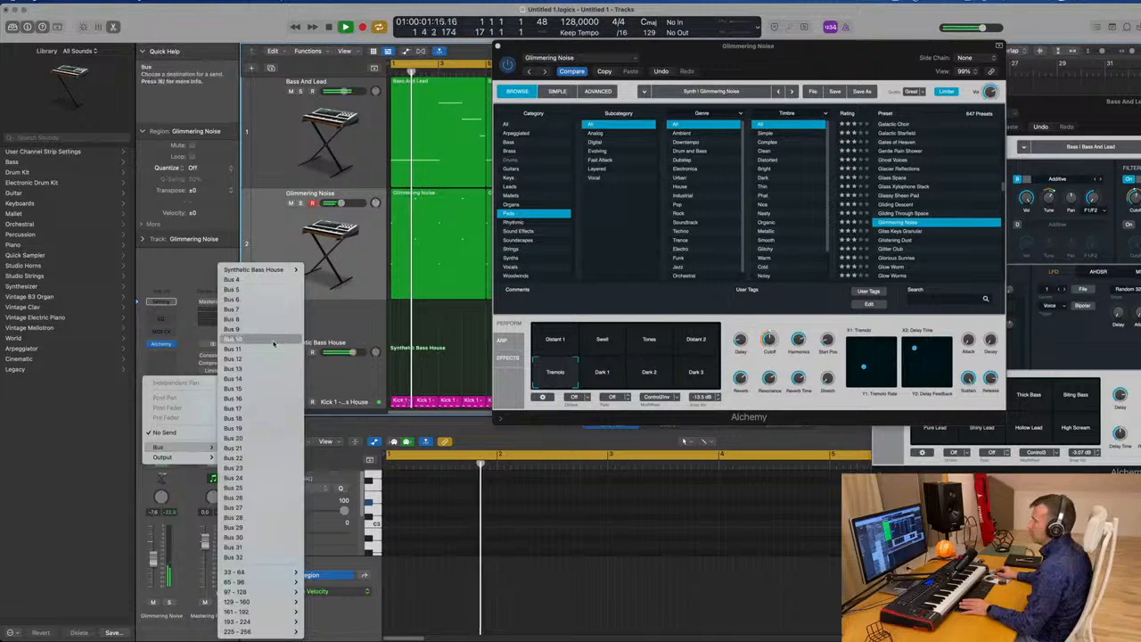
{"action": "left_click", "coordinate": [259, 284]}
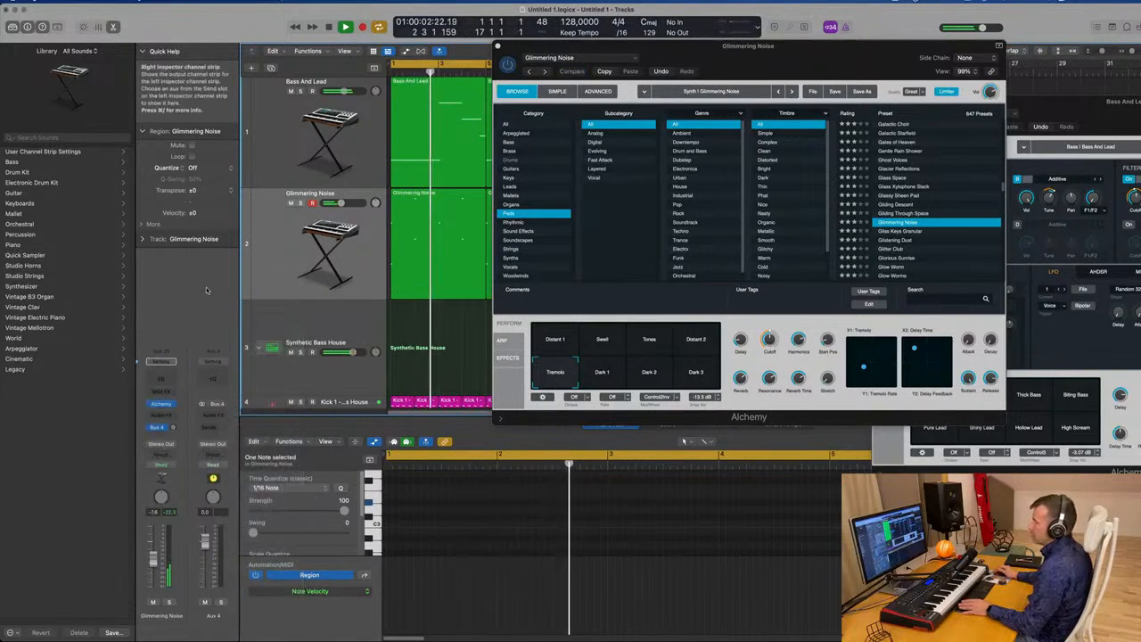
- Insert the SilverVerb reverb on the Aux 4 channel, load its grandiose preset, and move the plug-in window aside
{"action": "left_click", "coordinate": [214, 414]}
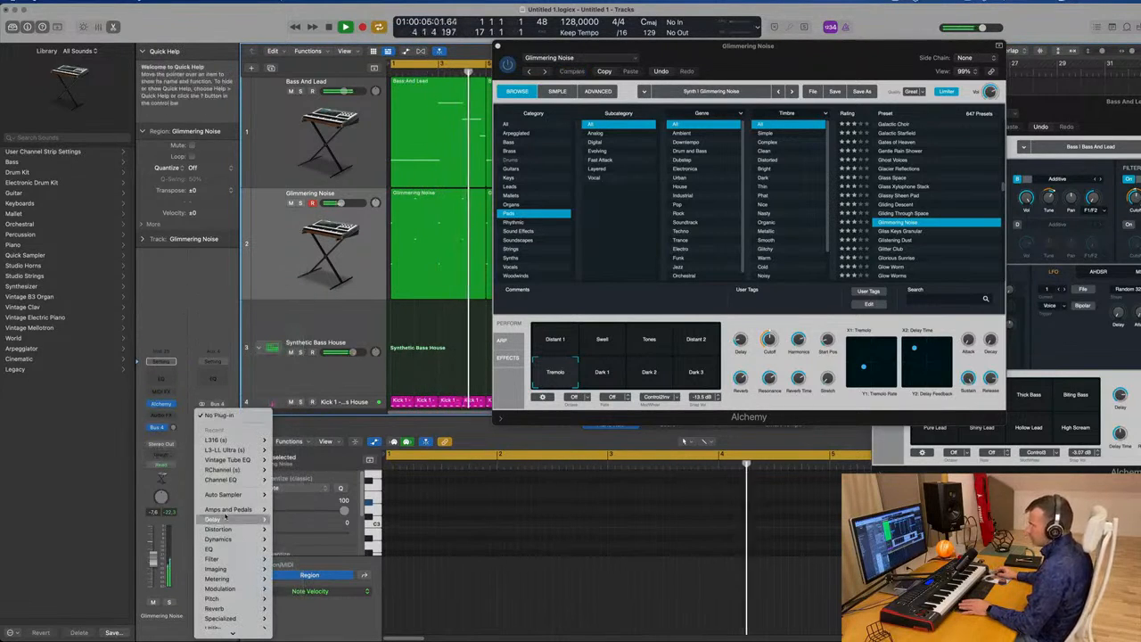
{"action": "mouse_move", "coordinate": [223, 635]}
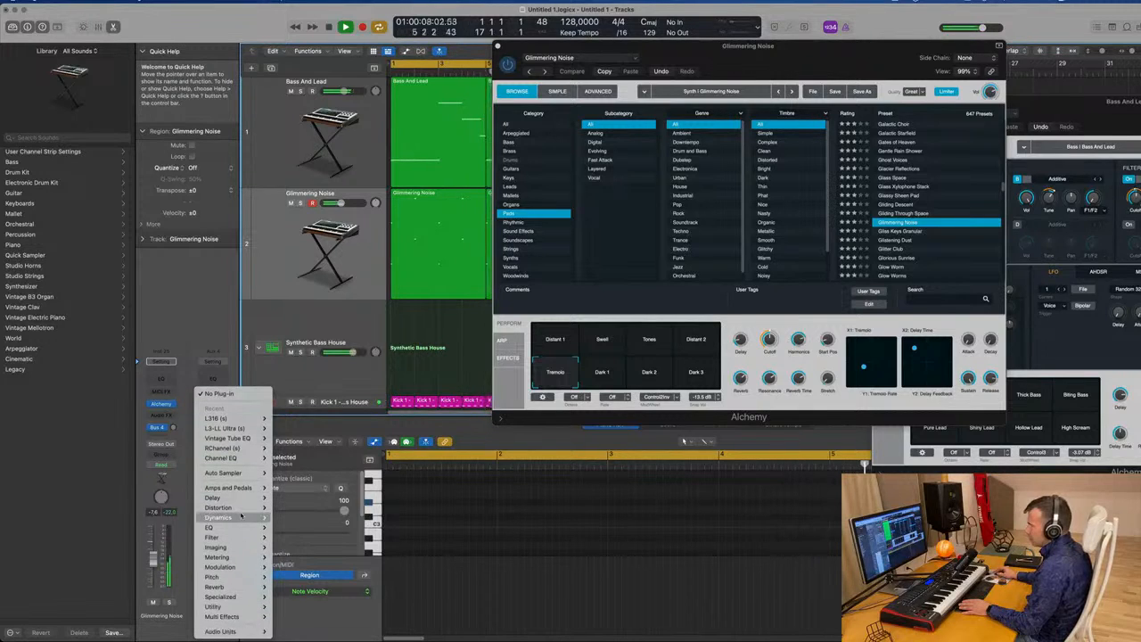
{"action": "mouse_move", "coordinate": [214, 586]}
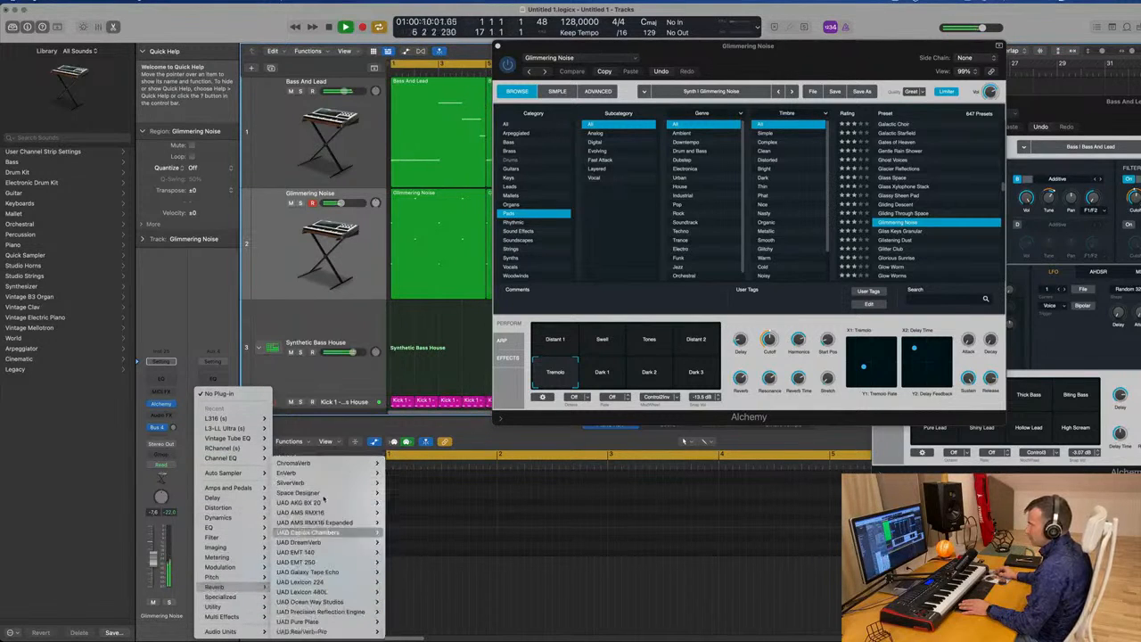
{"action": "left_click", "coordinate": [398, 483]}
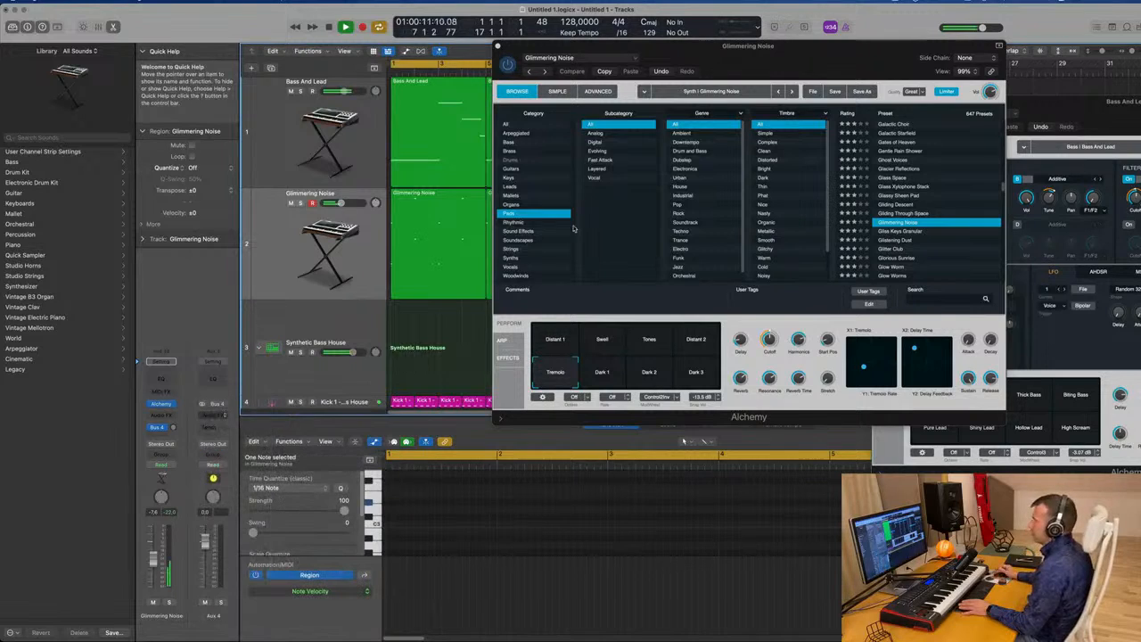
{"action": "left_click", "coordinate": [482, 134]}
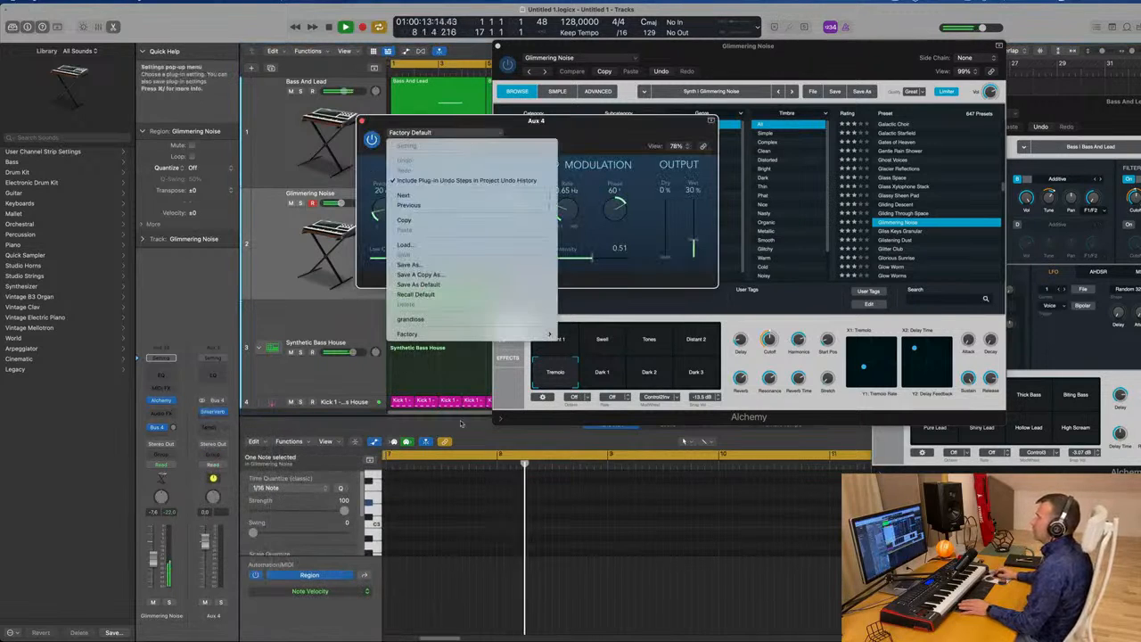
{"action": "left_click", "coordinate": [473, 321]}
{"action": "left_click_drag", "start_coordinate": [535, 120], "coordinate": [1066, 126]}
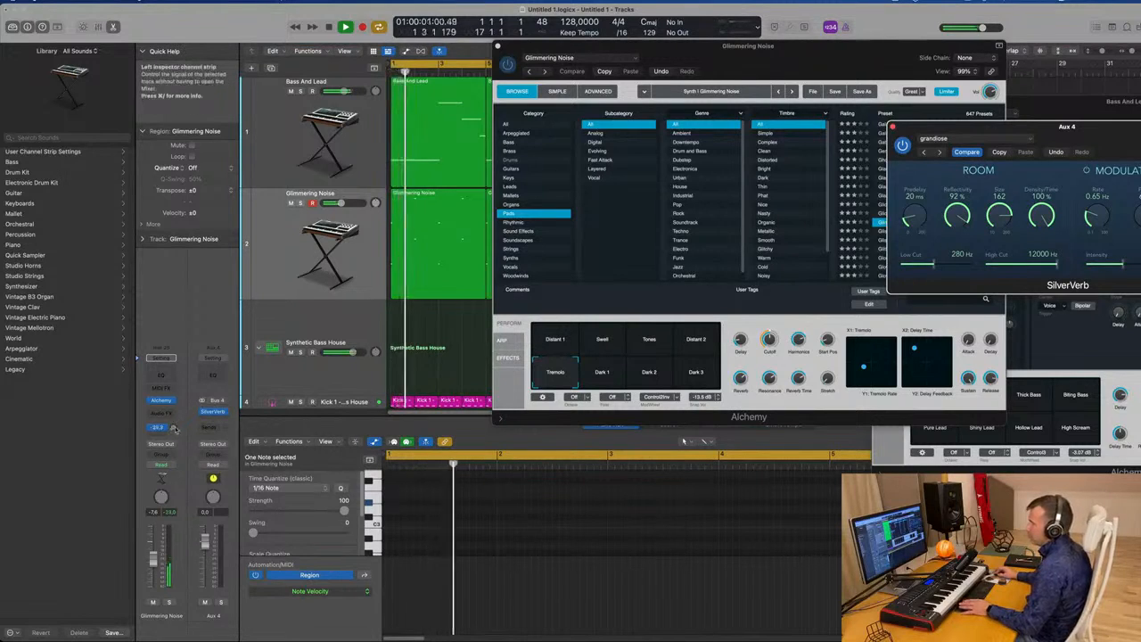
- Raise the Glimmering Noise send level to Bus 4 and insert a stereo Compressor after SilverVerb on the Aux 4 channel
{"action": "left_click_drag", "start_coordinate": [174, 428], "coordinate": [172, 426]}
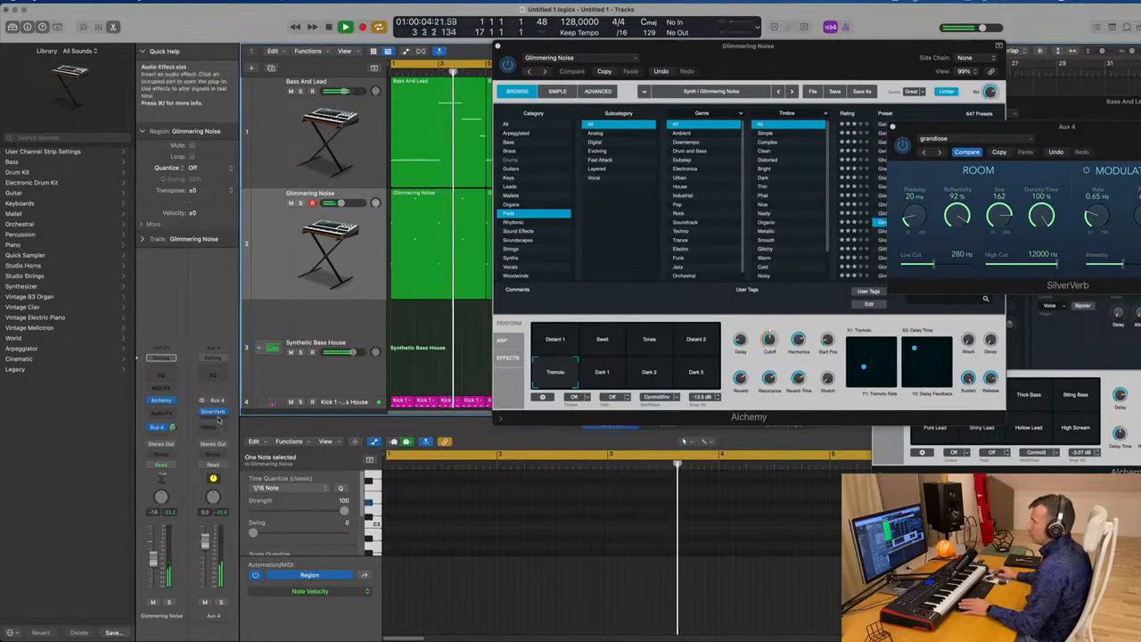
{"action": "left_click", "coordinate": [217, 419]}
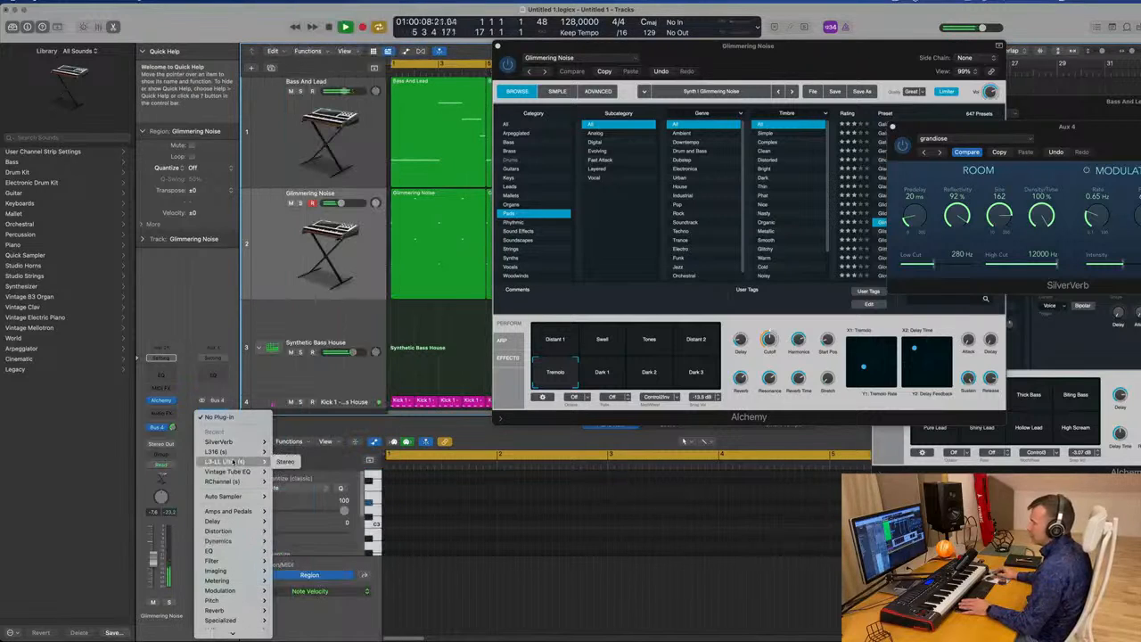
{"action": "mouse_move", "coordinate": [235, 544]}
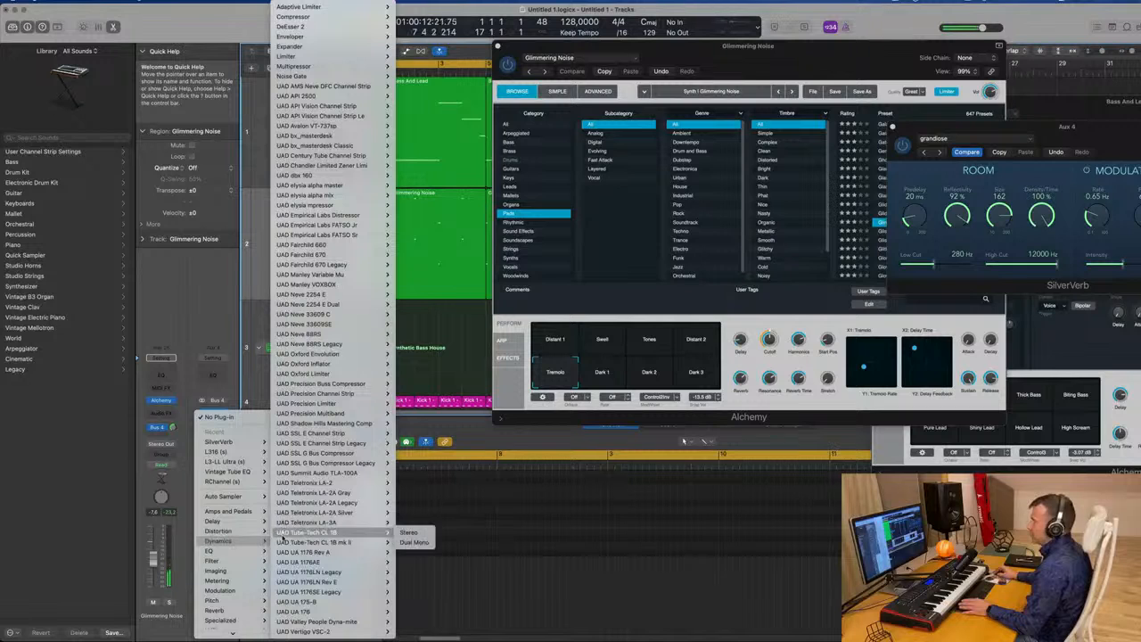
{"action": "mouse_move", "coordinate": [363, 15]}
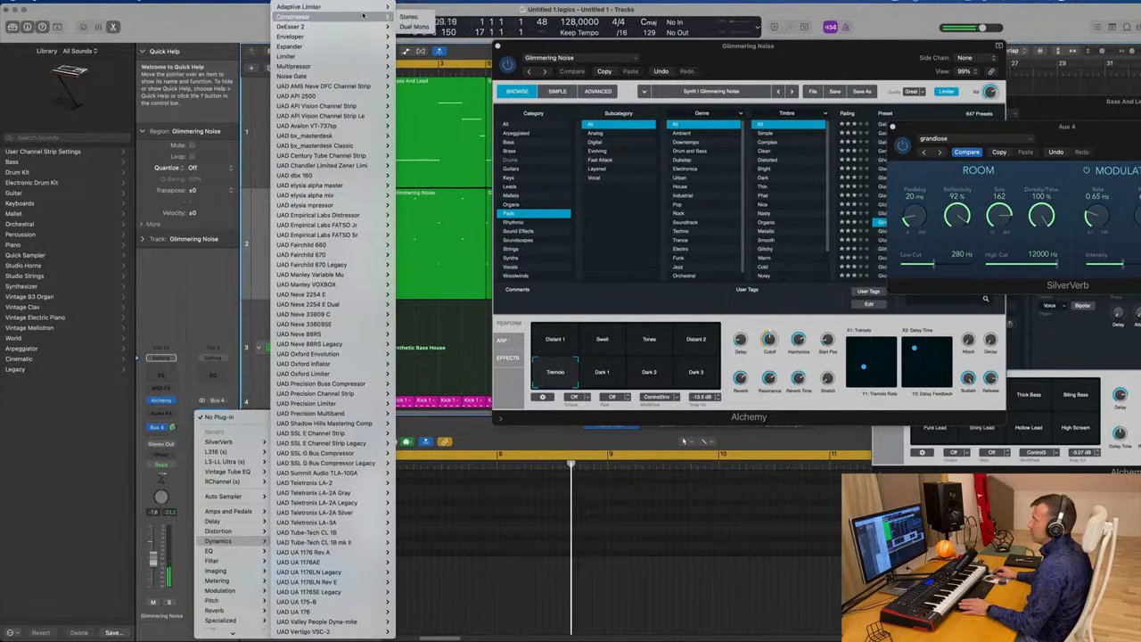
{"action": "left_click", "coordinate": [410, 17]}
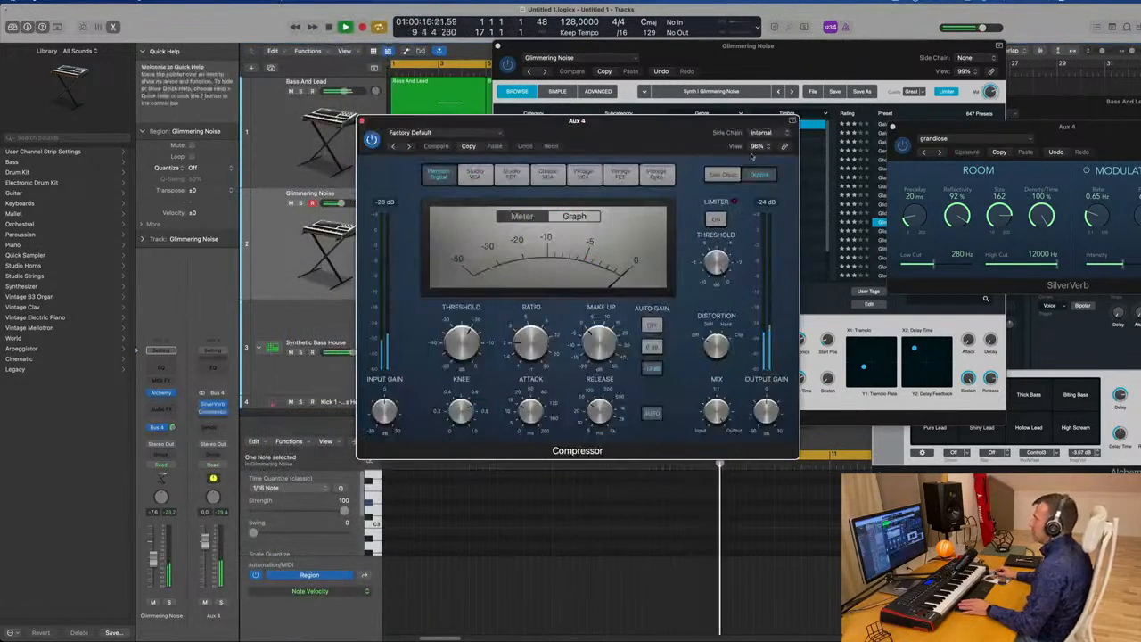
- Set the Aux 4 Compressor's side chain to Inst 2 and its threshold to about -18.5 dB, then close its window
{"action": "left_click", "coordinate": [760, 131]}
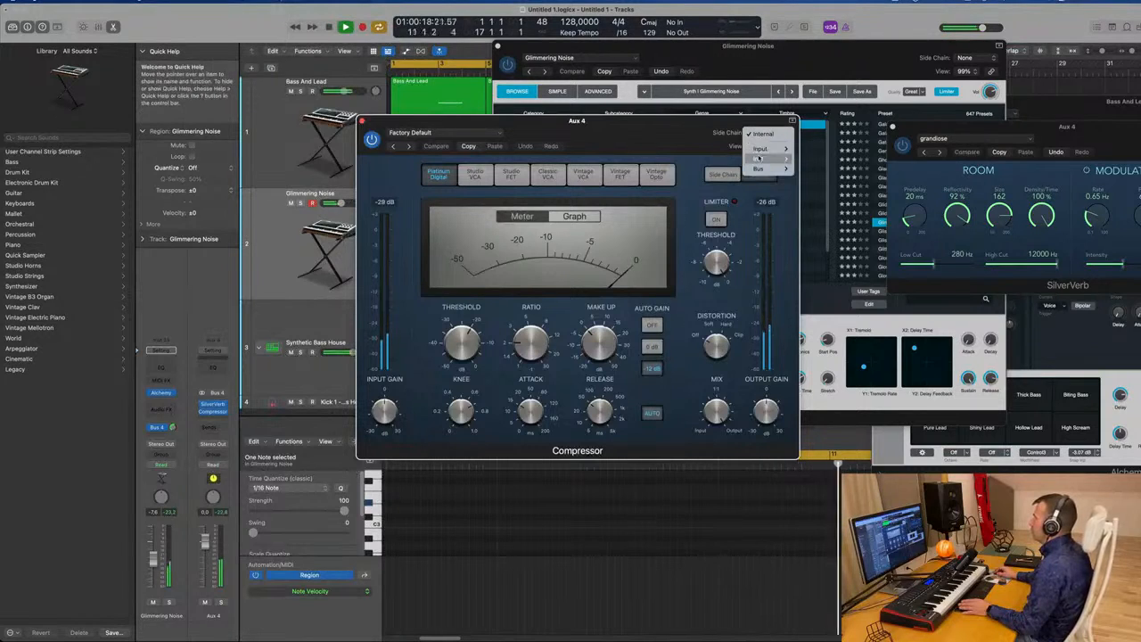
{"action": "mouse_move", "coordinate": [759, 159]}
{"action": "left_click", "coordinate": [847, 169]}
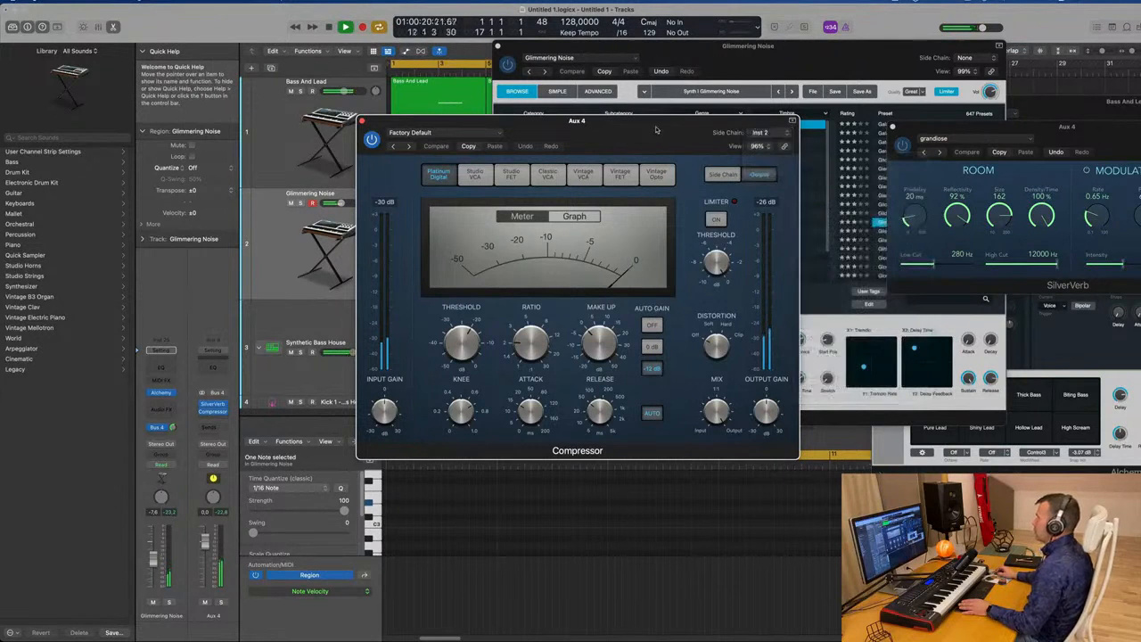
{"action": "left_click_drag", "start_coordinate": [647, 127], "coordinate": [730, 127]}
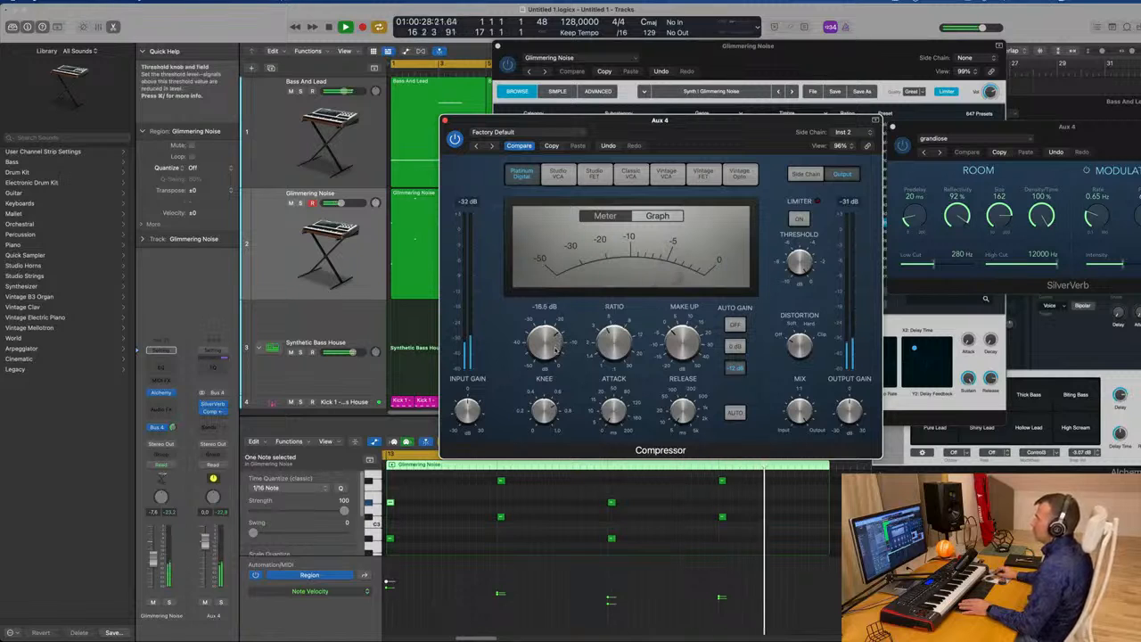
{"action": "left_click", "coordinate": [445, 120]}
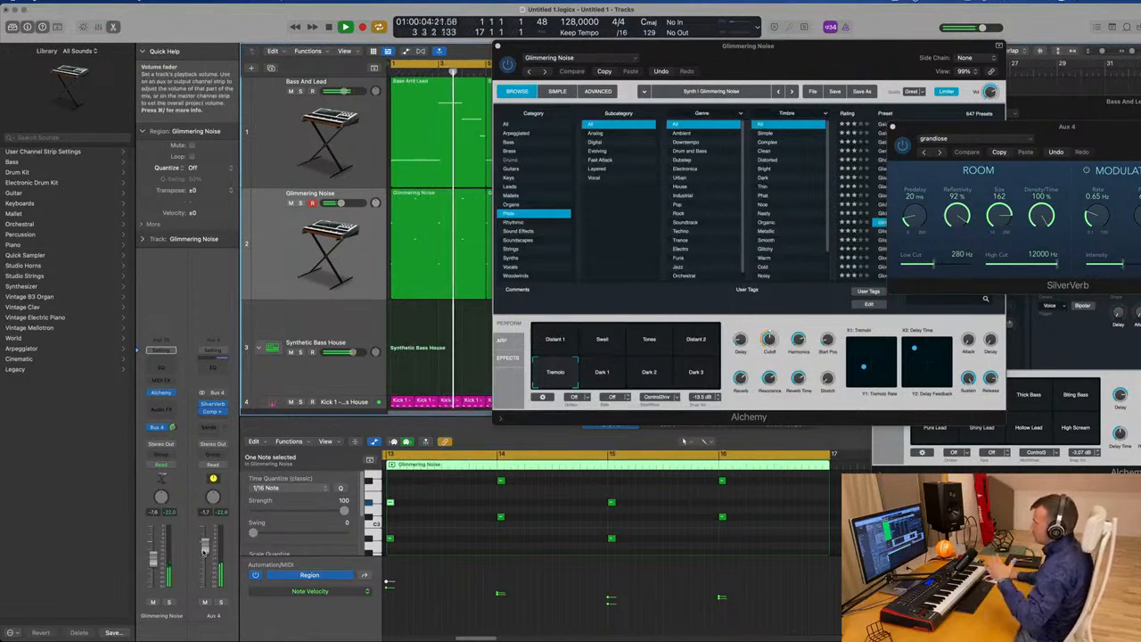
- Add a Channel EQ to Aux 4, enable its low-cut band and raise the cutoff into the midrange, then close it
{"action": "left_click", "coordinate": [213, 367]}
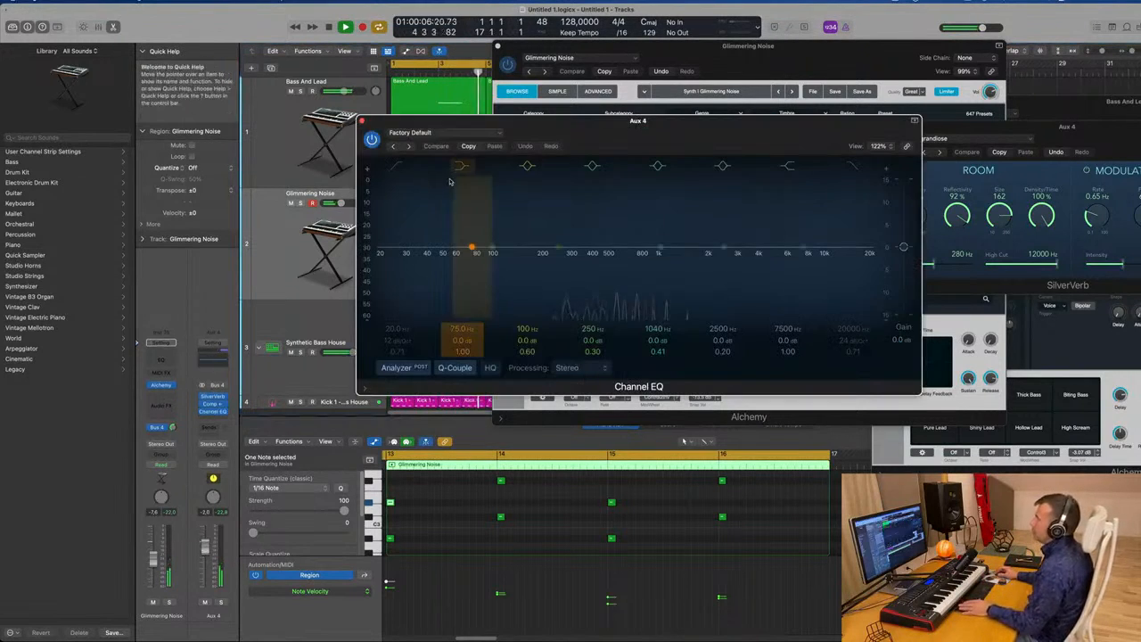
{"action": "left_click", "coordinate": [399, 168]}
{"action": "left_click_drag", "start_coordinate": [401, 202], "coordinate": [573, 203]}
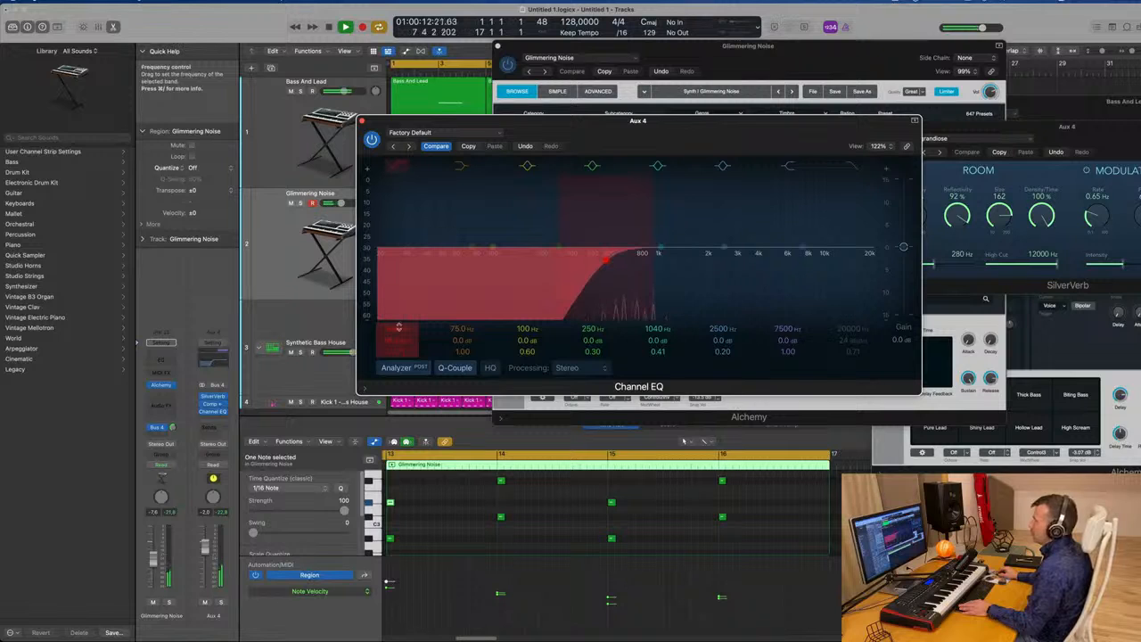
{"action": "left_click", "coordinate": [362, 120]}
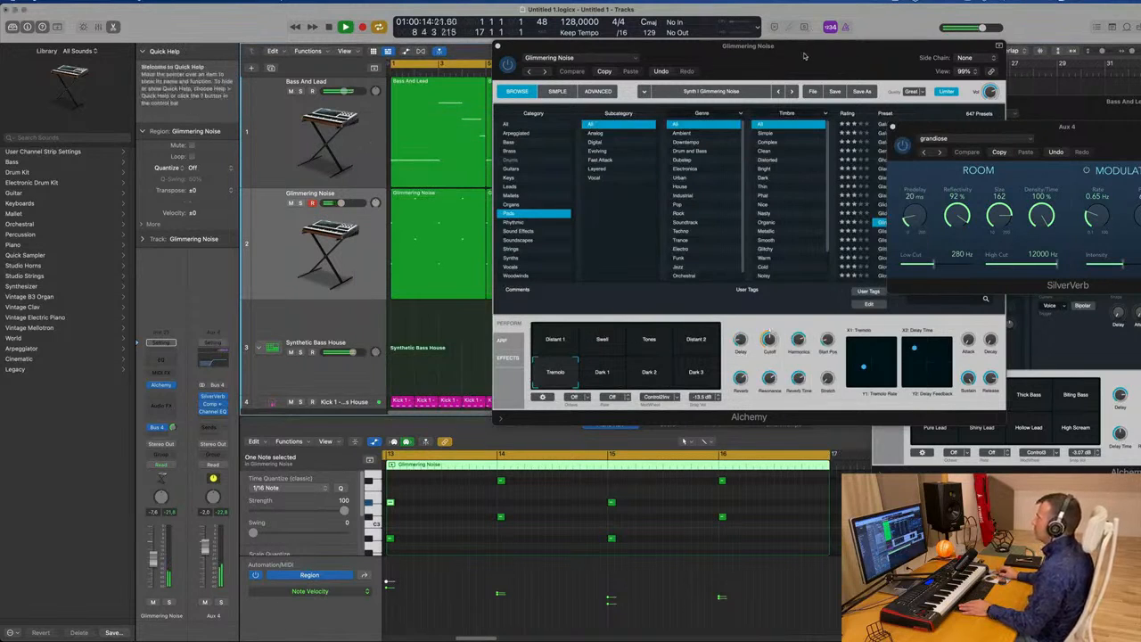
- Close the Glimmering Noise Alchemy window and duplicate the Glimmering Noise track with its channel settings
{"action": "left_click_drag", "start_coordinate": [803, 56], "coordinate": [748, 59]}
{"action": "left_click", "coordinate": [444, 49]}
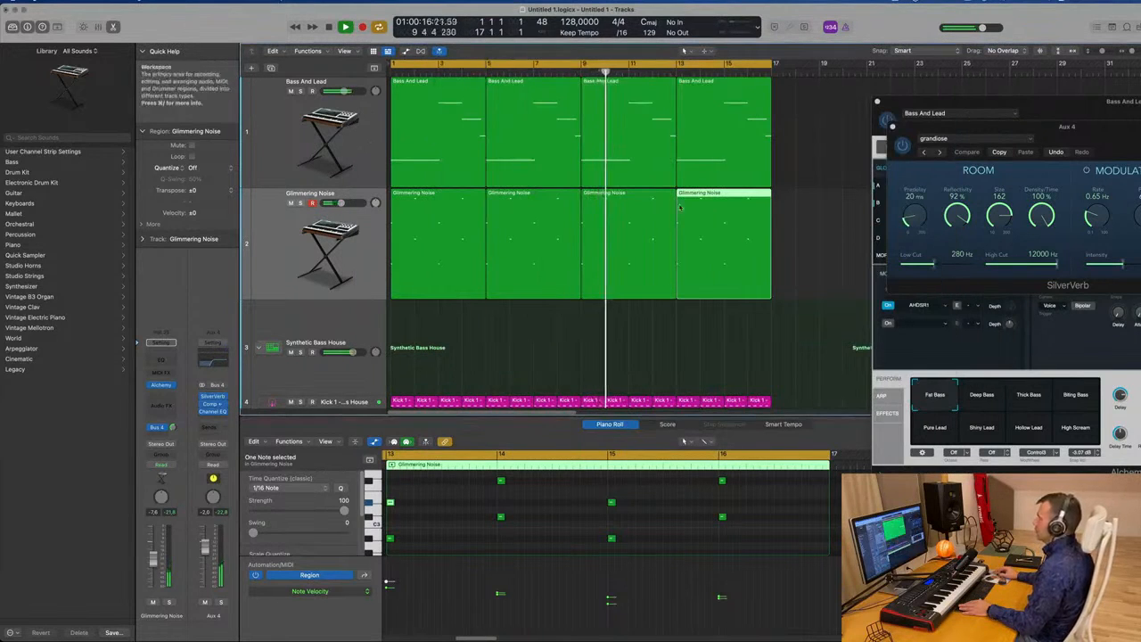
{"action": "left_click", "coordinate": [627, 330]}
{"action": "scroll", "coordinate": [323, 222], "scroll_direction": "down", "scroll_amount": 3}
{"action": "scroll", "coordinate": [323, 222], "scroll_direction": "up", "scroll_amount": 3}
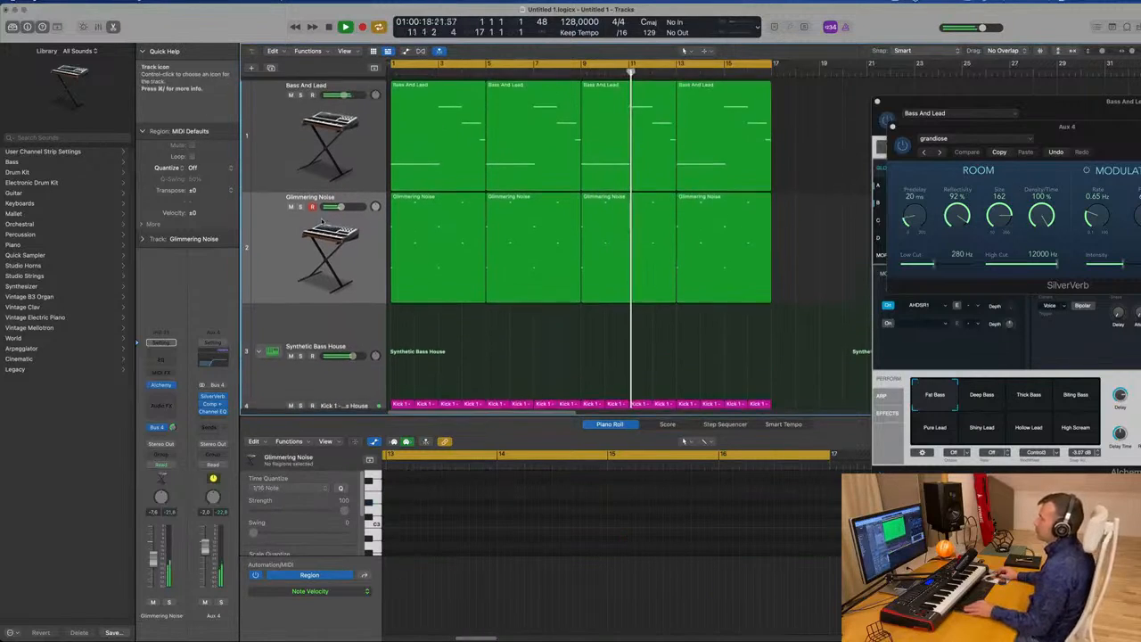
{"action": "scroll", "coordinate": [324, 222], "scroll_direction": "down", "scroll_amount": 3}
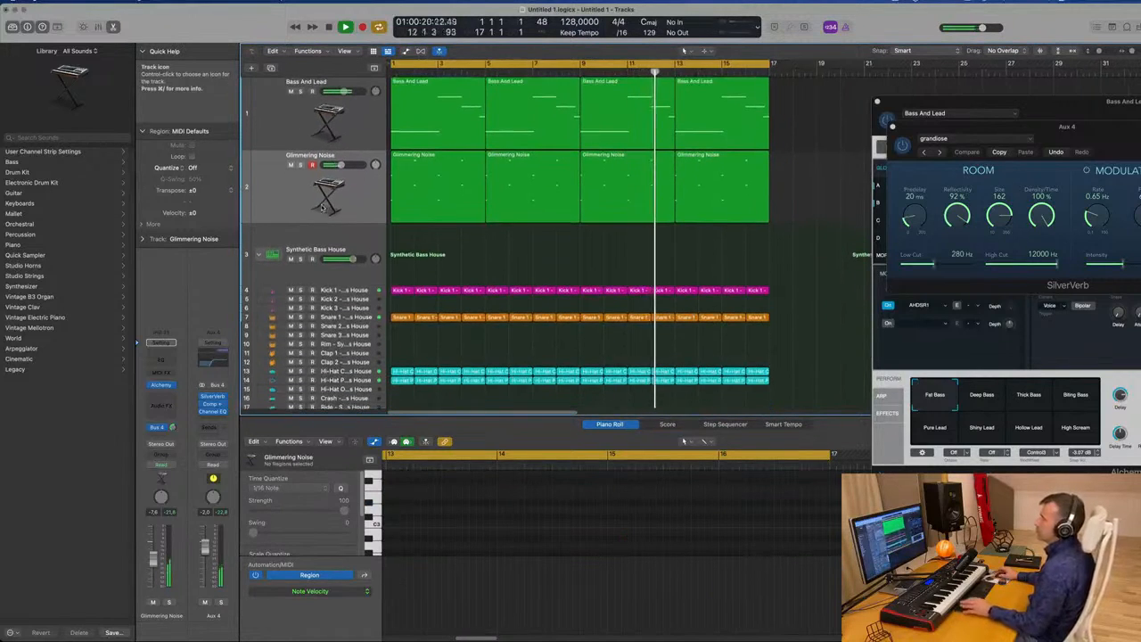
{"action": "left_click", "coordinate": [322, 207]}
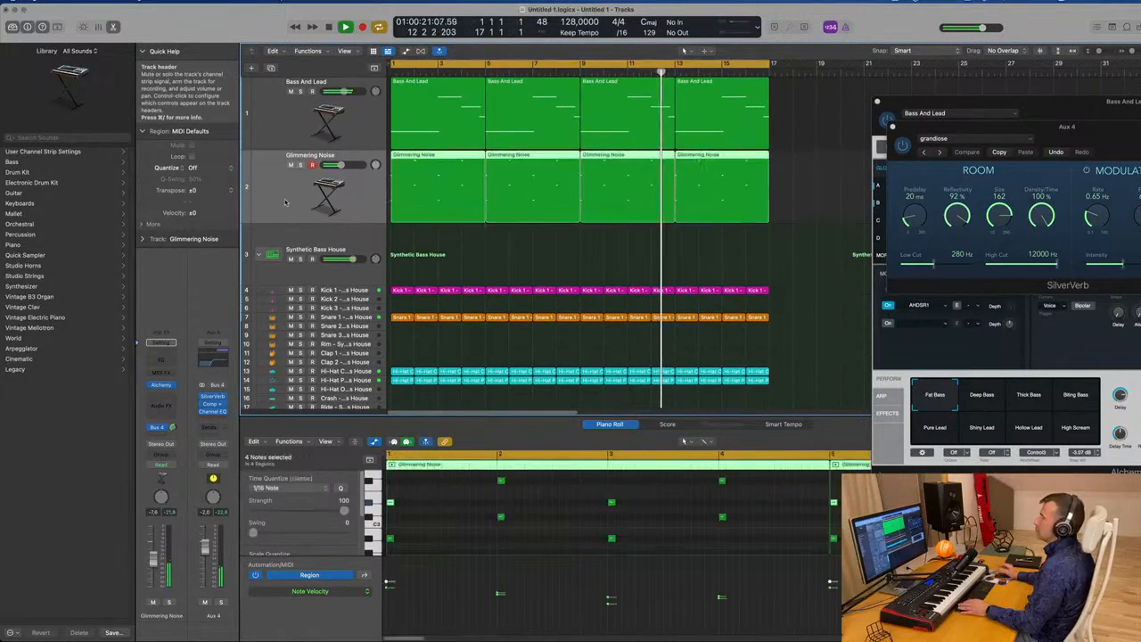
{"action": "left_click", "coordinate": [269, 65]}
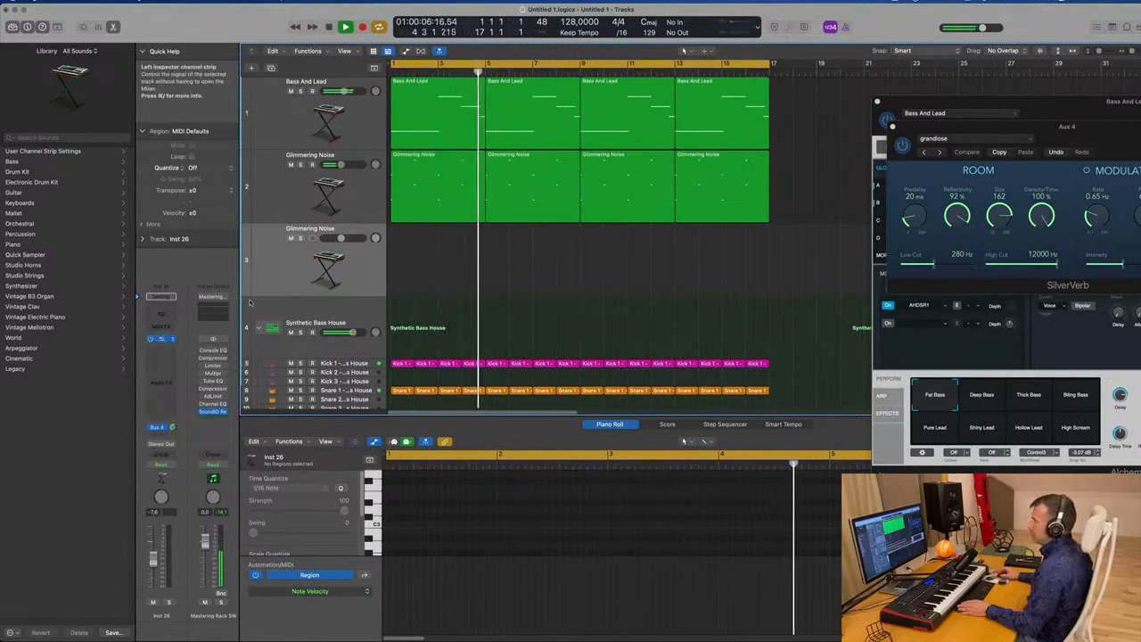
- Load the Cheesy Decays organ preset in the duplicated track's Alchemy, adjust its Bus 4 send, and move the plug-in window aside
{"action": "left_click", "coordinate": [161, 339]}
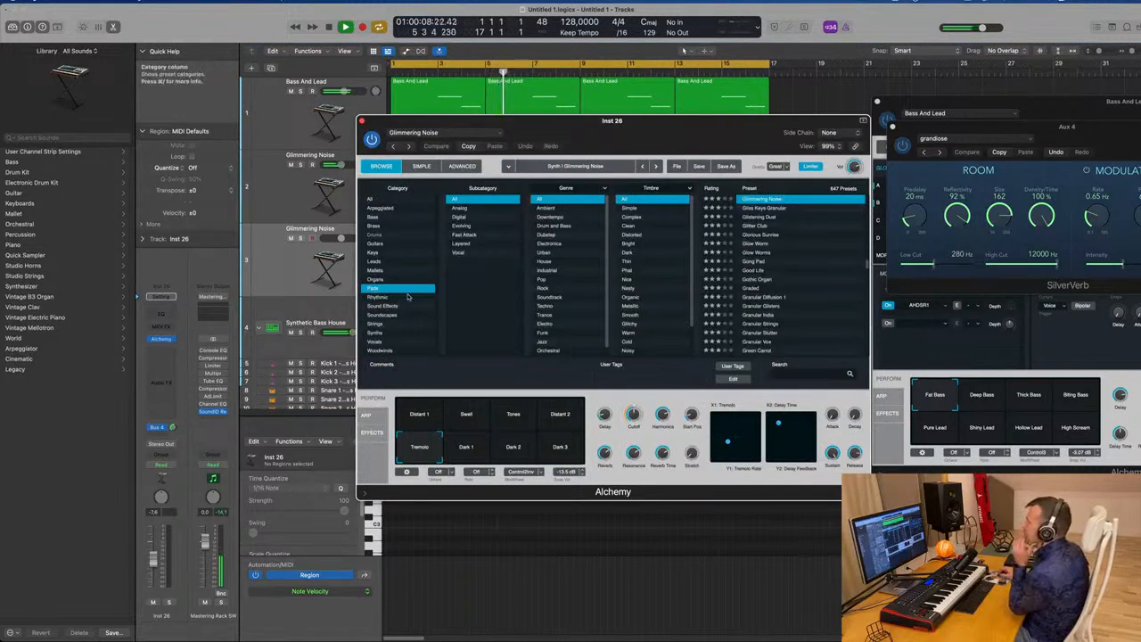
{"action": "left_click", "coordinate": [375, 279]}
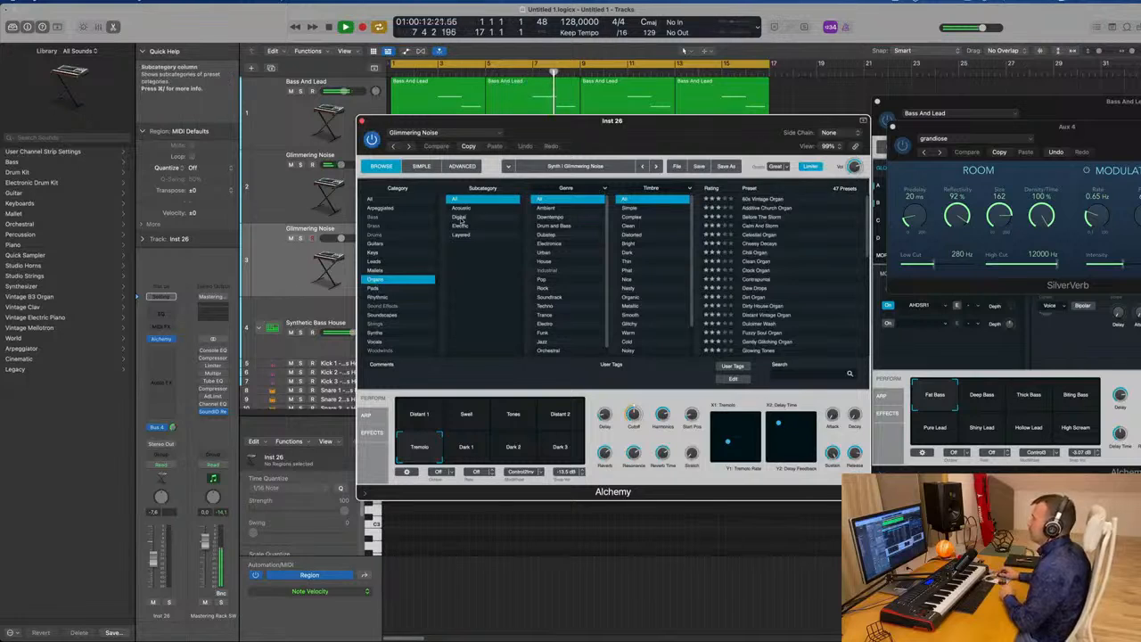
{"action": "left_click", "coordinate": [758, 244]}
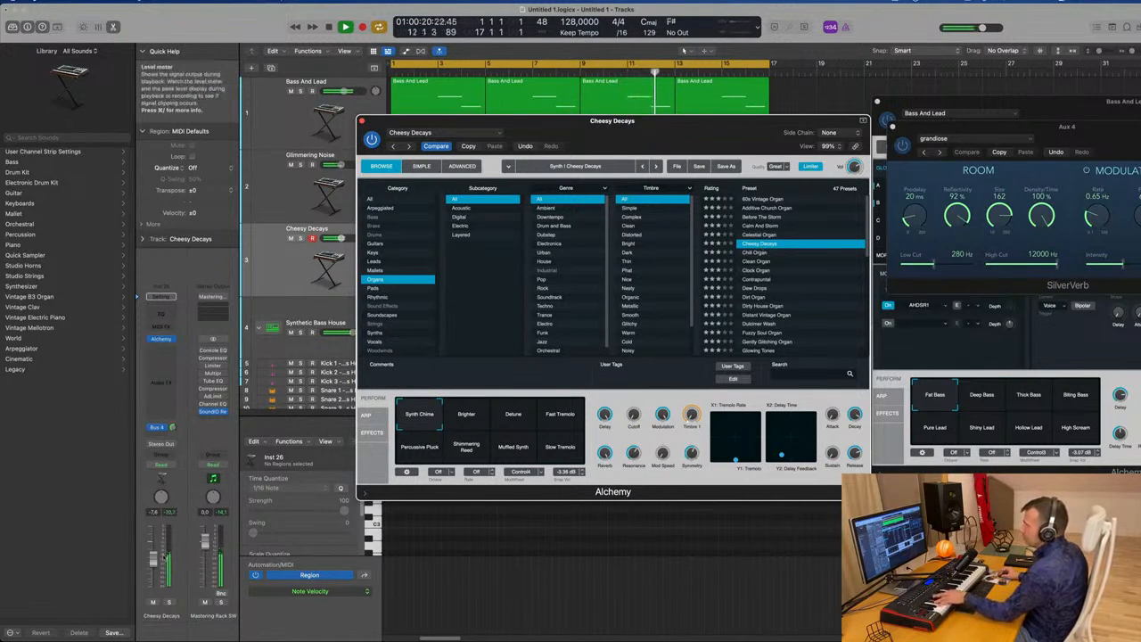
{"action": "left_click_drag", "start_coordinate": [172, 428], "coordinate": [173, 425]}
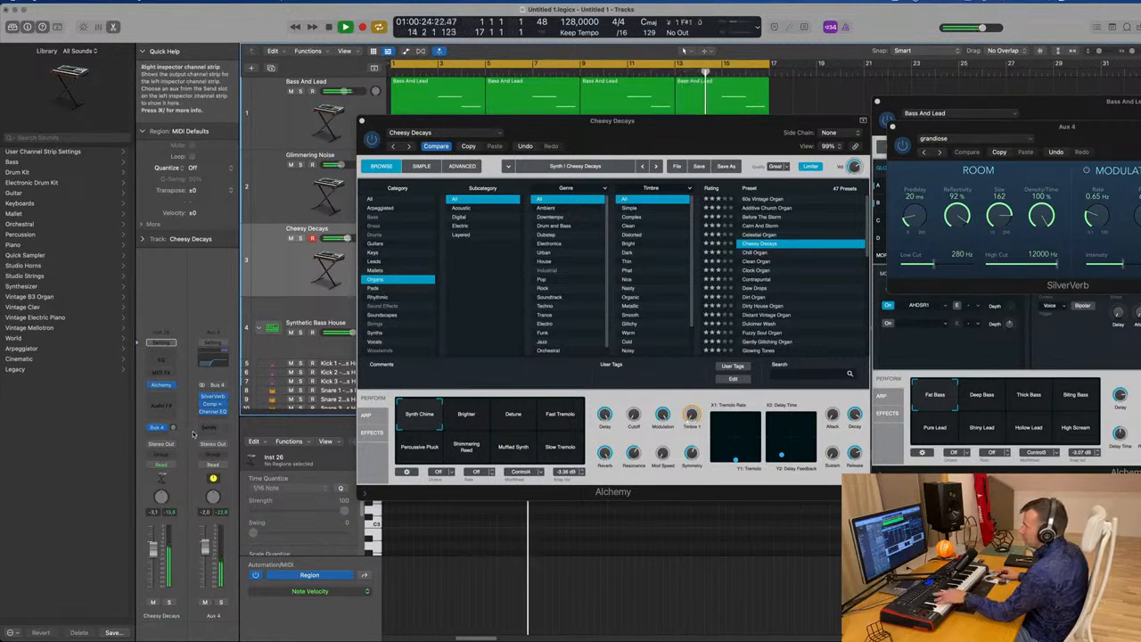
{"action": "left_click_drag", "start_coordinate": [604, 123], "coordinate": [827, 173]}
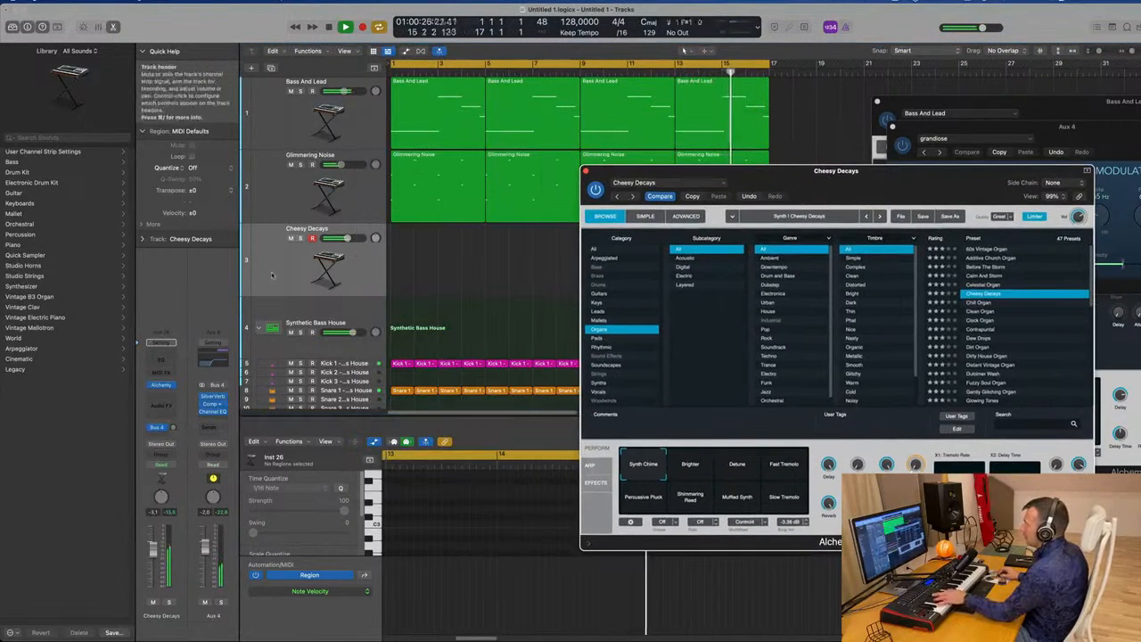
- Audition the Clean Organ, Clock Organ and Contrapuntal presets on the new track, raising its volume to 0.6 dB
{"action": "left_click", "coordinate": [980, 311]}
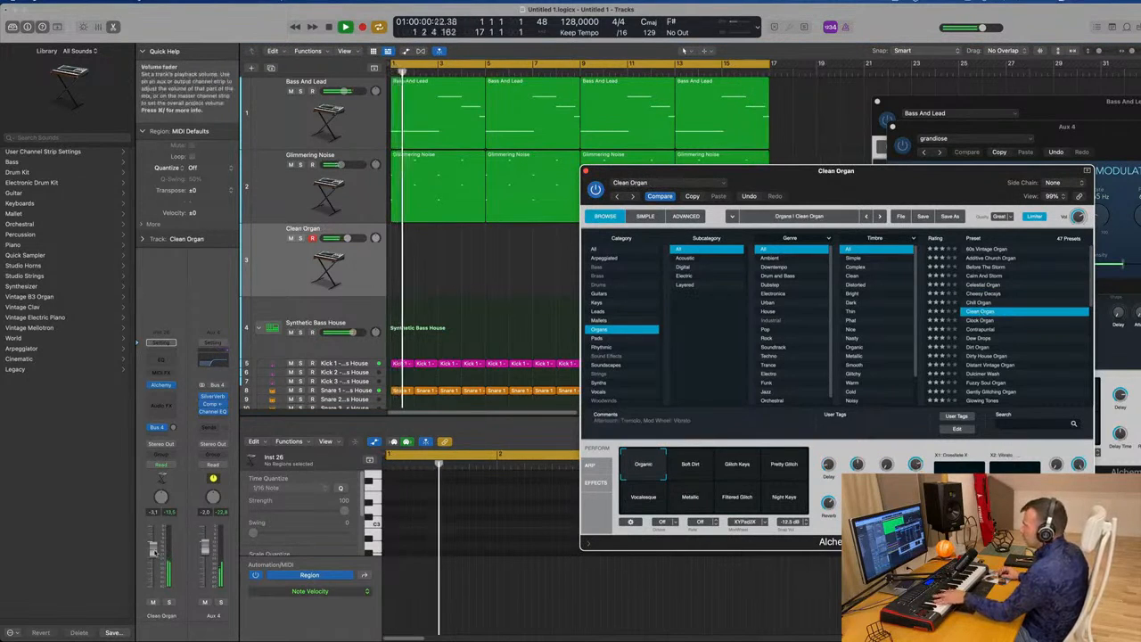
{"action": "left_click_drag", "start_coordinate": [154, 552], "coordinate": [154, 540]}
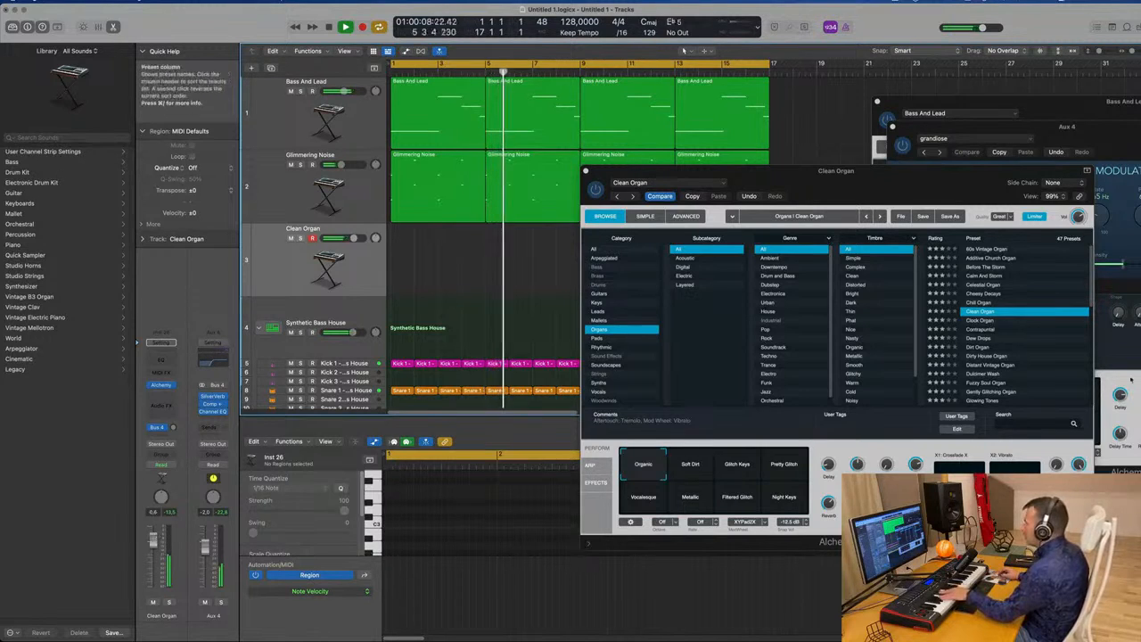
{"action": "left_click", "coordinate": [976, 320]}
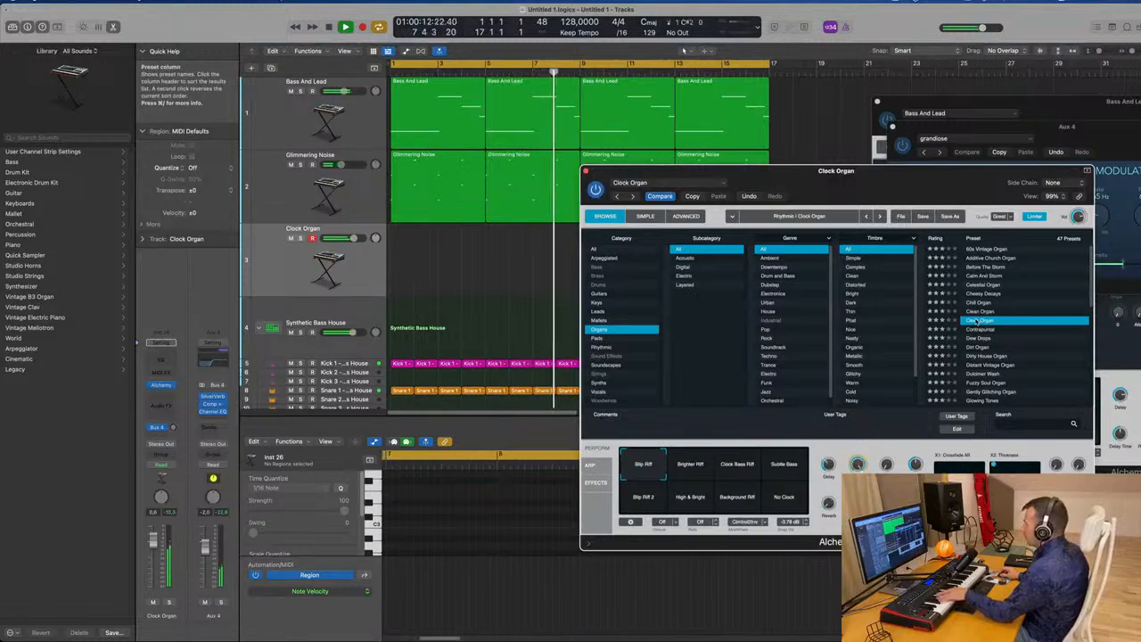
{"action": "left_click", "coordinate": [980, 329]}
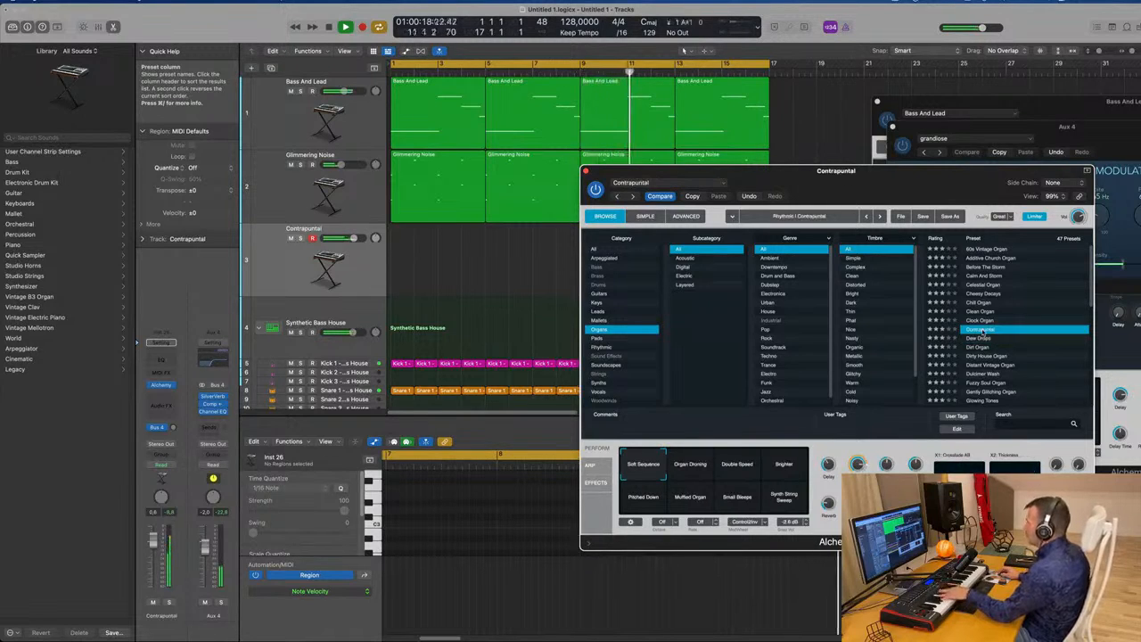
- Compare the Contrapuntal preset's variations, from Organ Droning through Synth String Sweep, and go back to Soft Sequence
{"action": "left_click", "coordinate": [703, 468]}
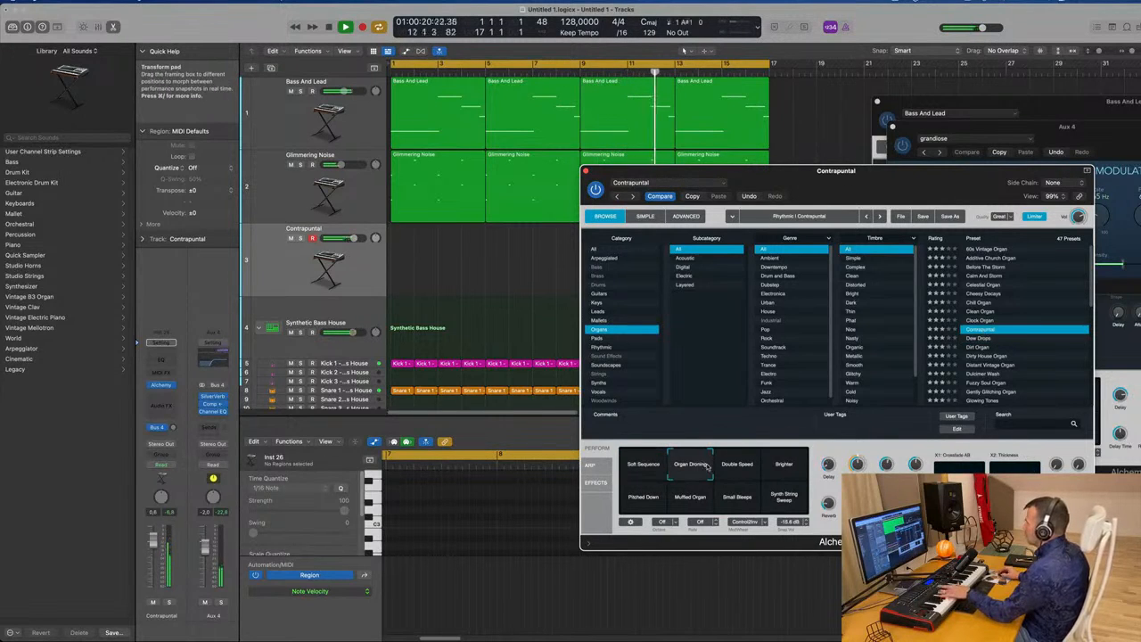
{"action": "left_click", "coordinate": [739, 474]}
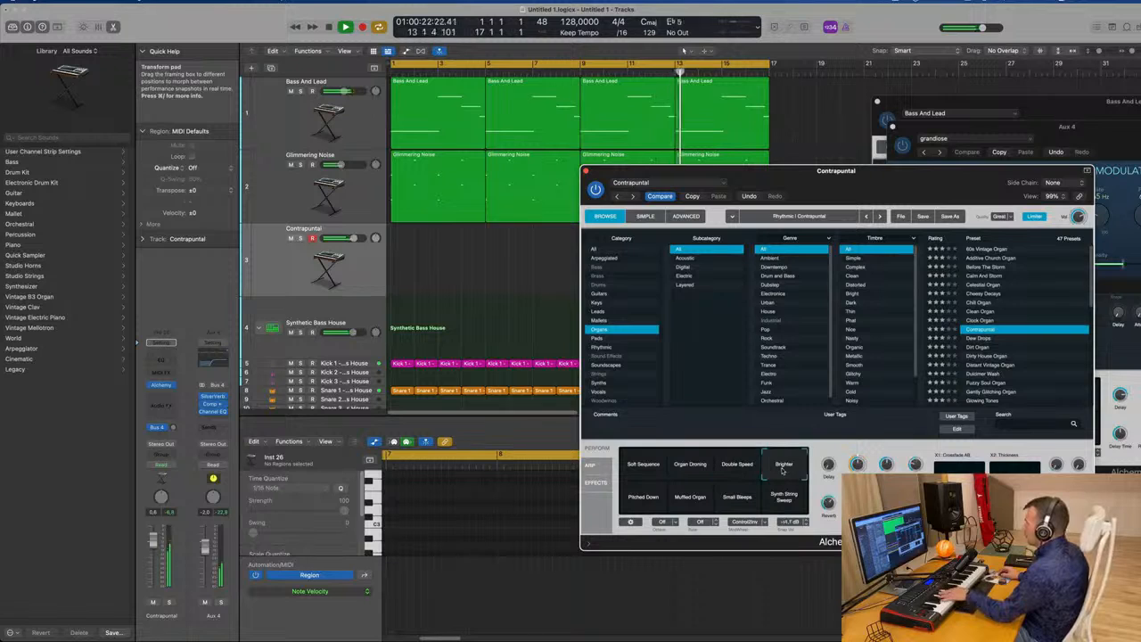
{"action": "left_click", "coordinate": [641, 502]}
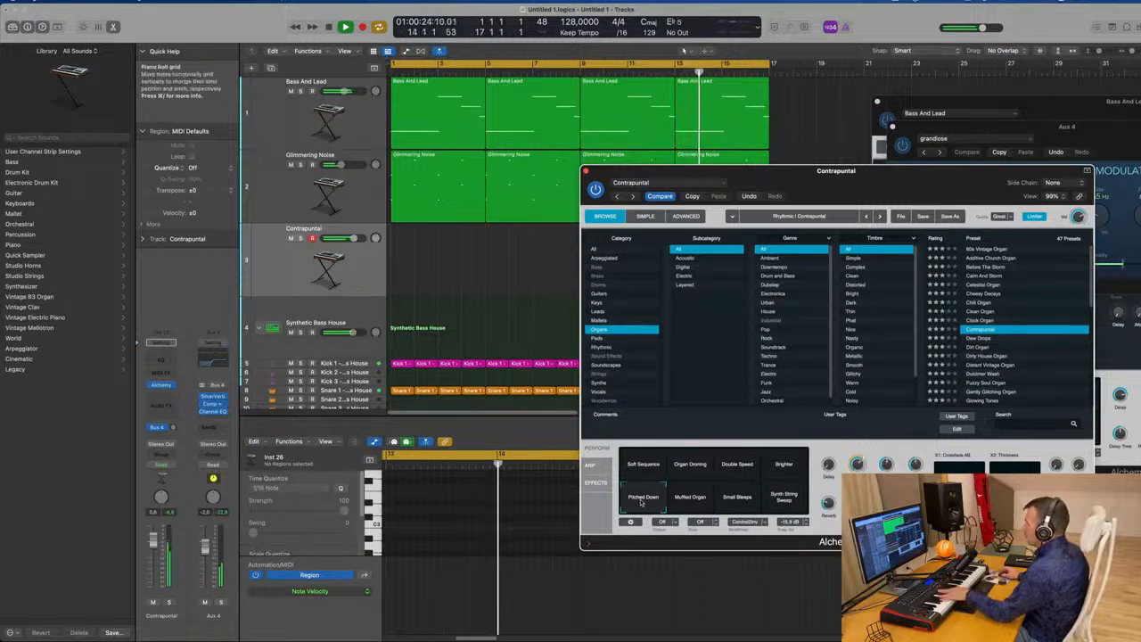
{"action": "left_click", "coordinate": [689, 502]}
{"action": "left_click", "coordinate": [731, 501]}
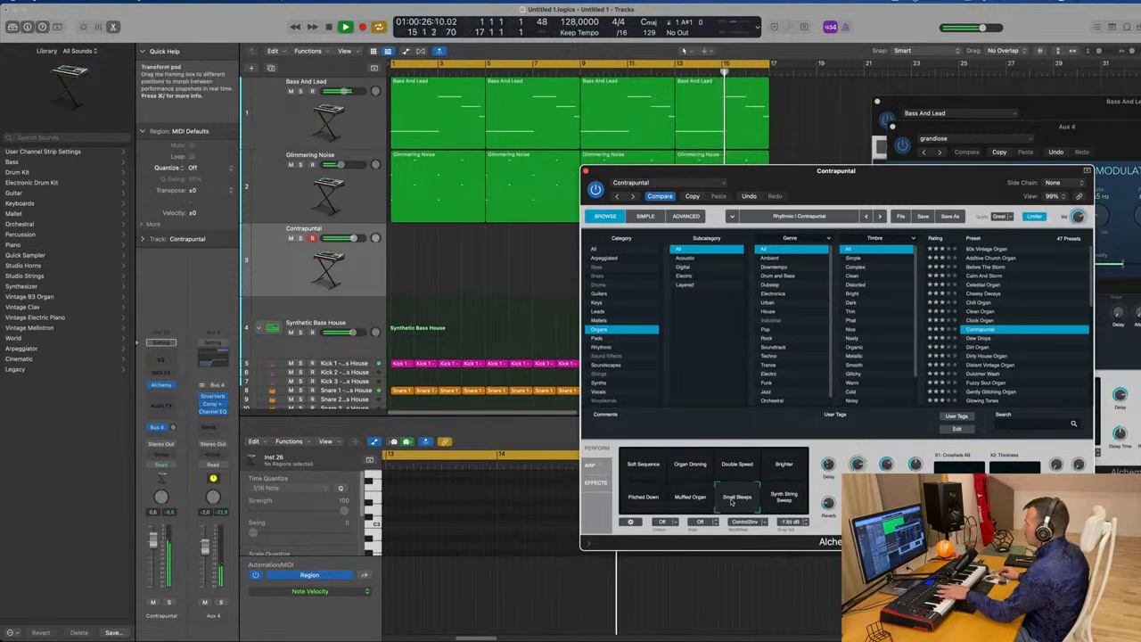
{"action": "left_click", "coordinate": [778, 499]}
{"action": "left_click", "coordinate": [643, 501]}
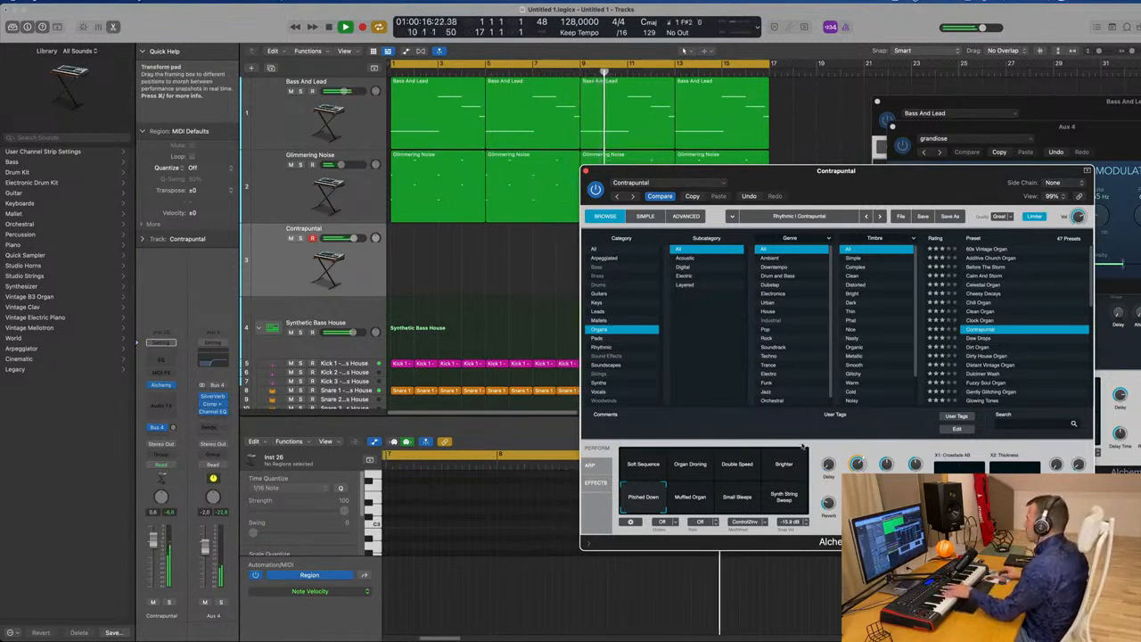
{"action": "left_click", "coordinate": [639, 469]}
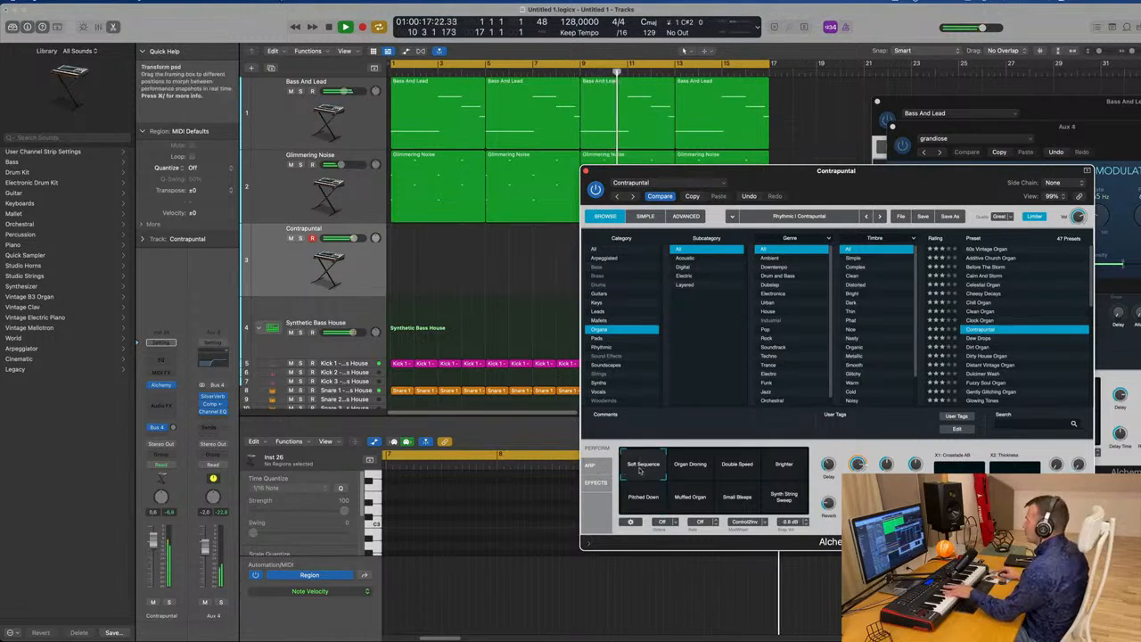
- Audition the Dew Drops and Dirt Organ presets, and load Dirty House Organ on the new track
{"action": "left_click", "coordinate": [983, 339]}
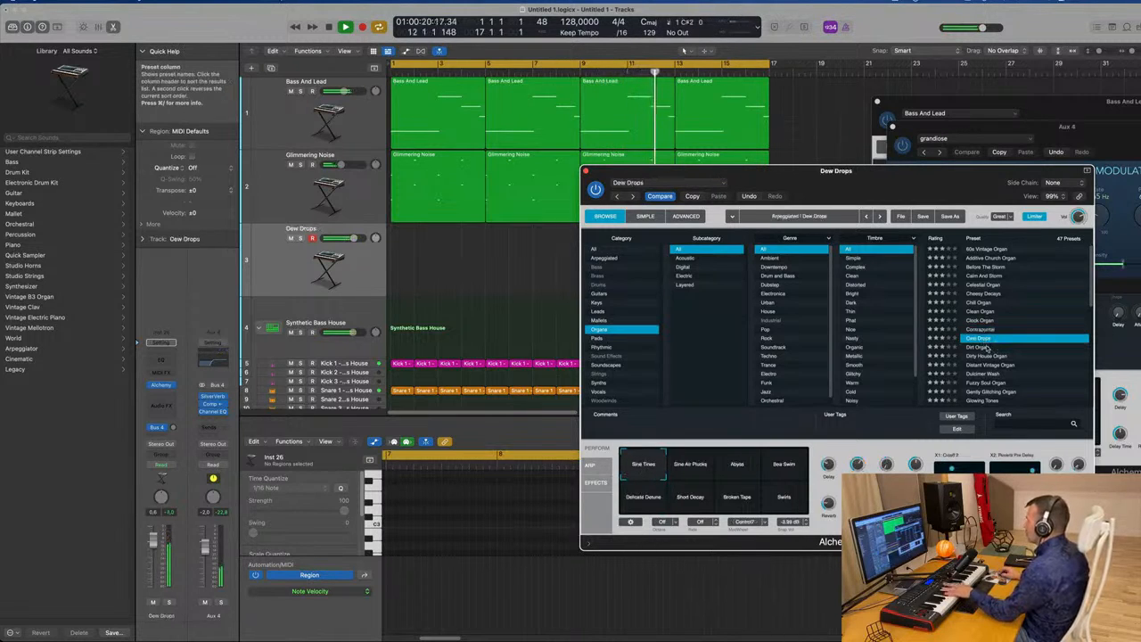
{"action": "left_click", "coordinate": [986, 347]}
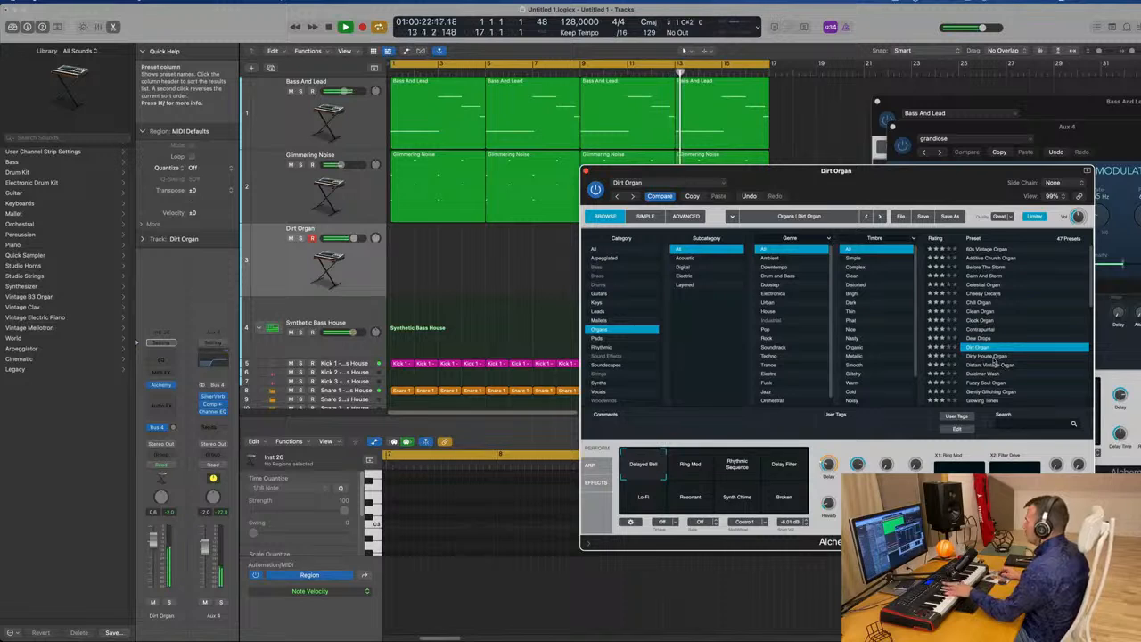
{"action": "left_click", "coordinate": [991, 356]}
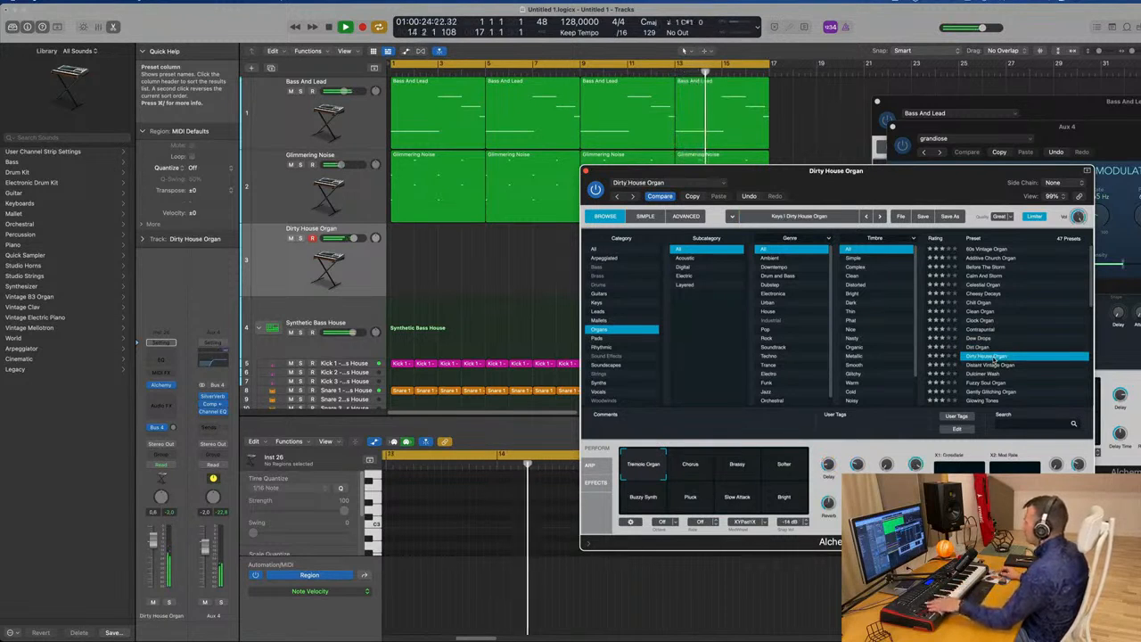
- Audition the Distant Vintage Organ, Dulcimer Wash, Fuzzy Soul Organ and Gently Glitching Organ presets on the new track
{"action": "left_click", "coordinate": [992, 365]}
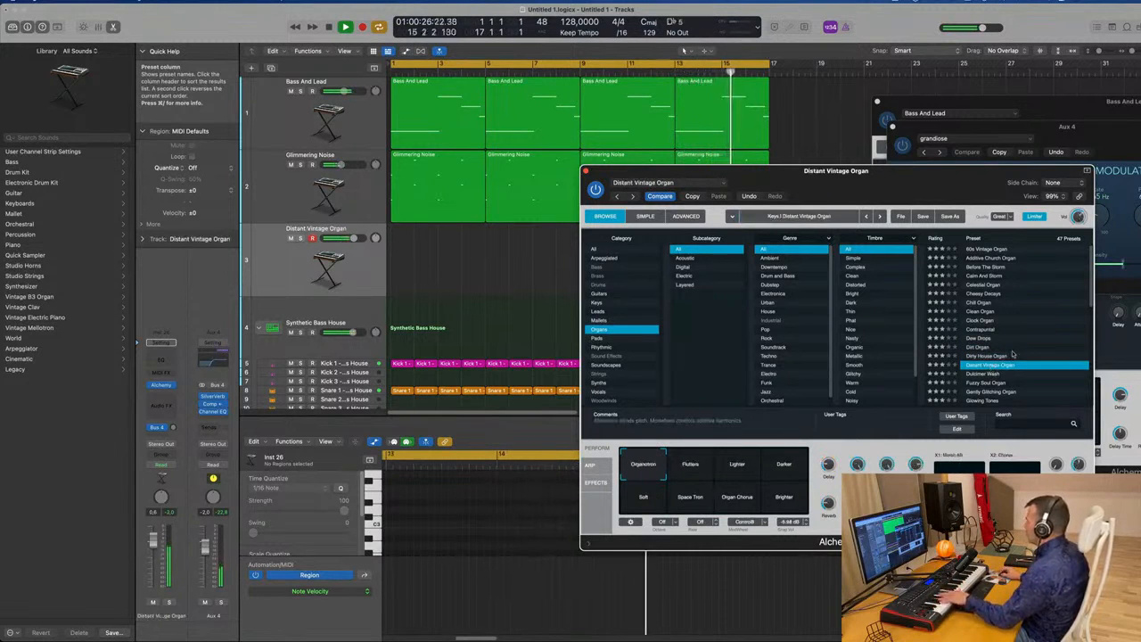
{"action": "scroll", "coordinate": [990, 361], "scroll_direction": "down", "scroll_amount": 2}
{"action": "left_click", "coordinate": [987, 351]}
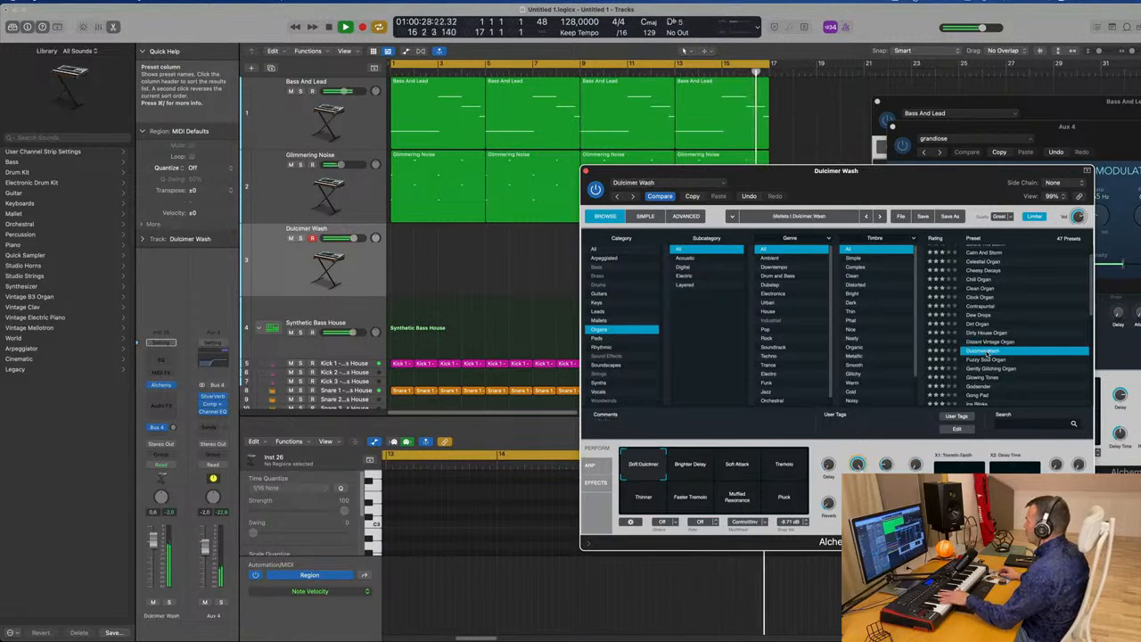
{"action": "left_click", "coordinate": [989, 359]}
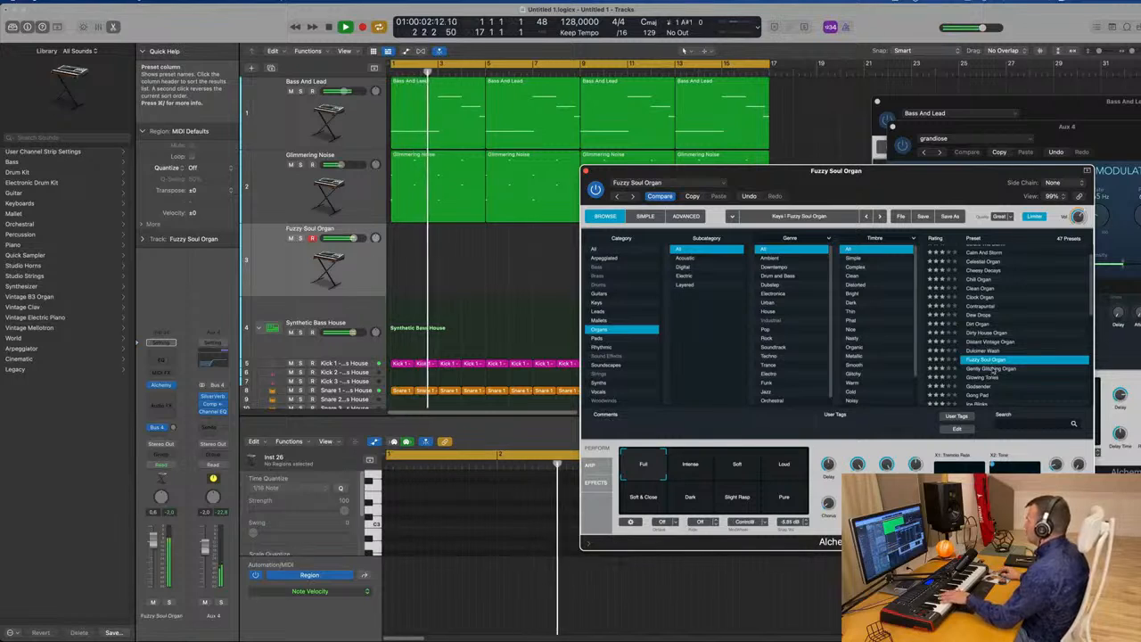
{"action": "left_click", "coordinate": [991, 369]}
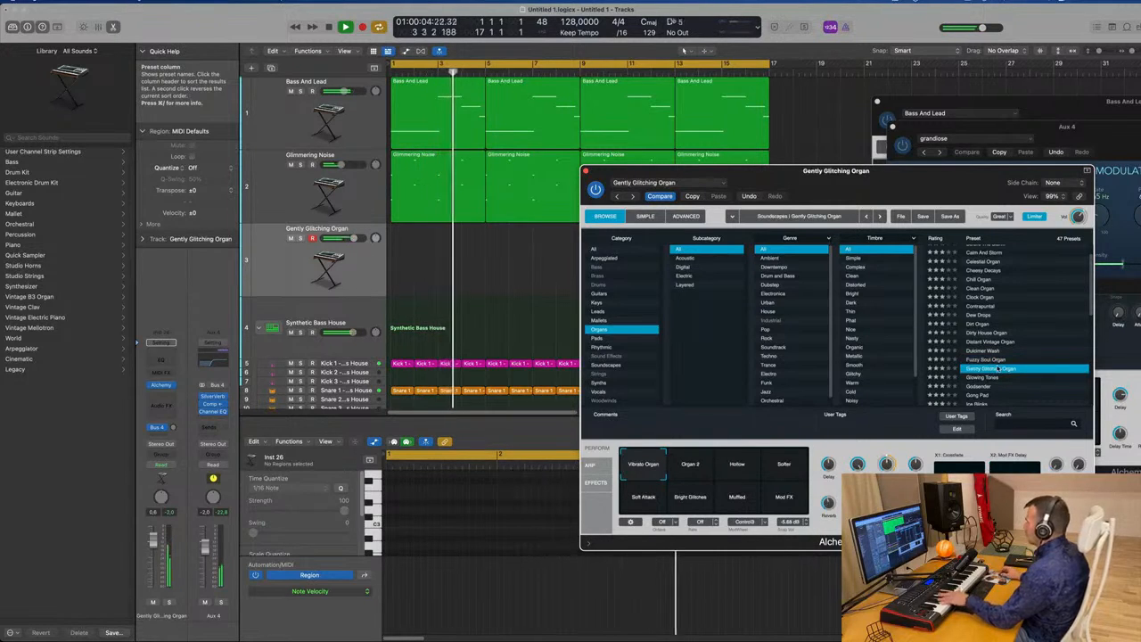
- Compare the Gently Glitching Organ variations Organ 2, Hollow and Softer, and go back to Vibrato Organ
{"action": "left_click", "coordinate": [688, 474]}
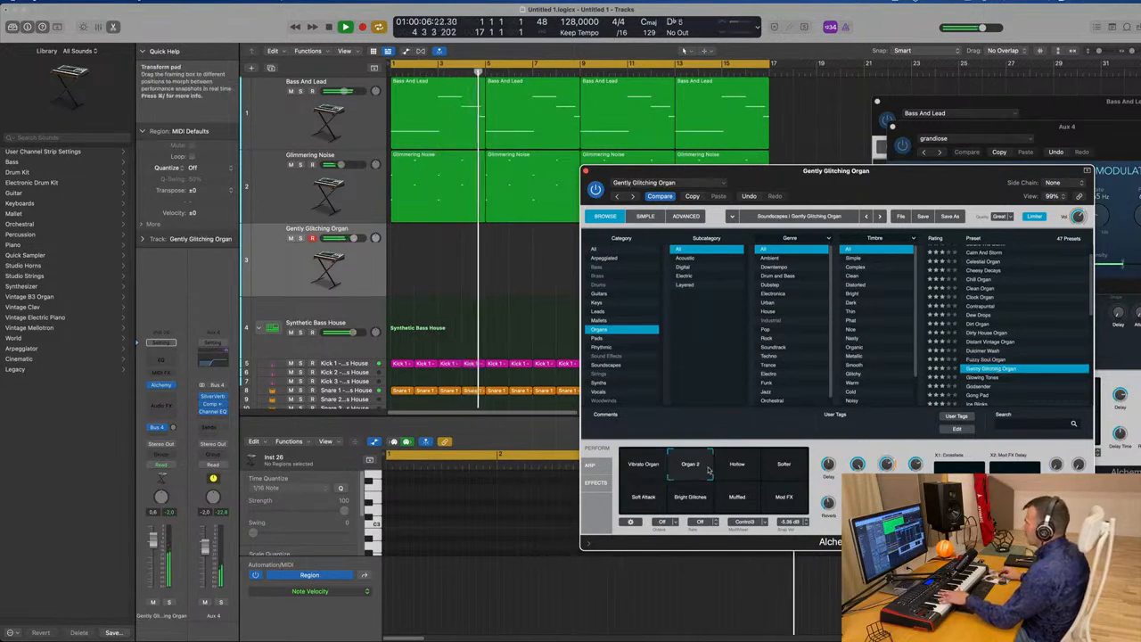
{"action": "left_click", "coordinate": [737, 467]}
{"action": "left_click", "coordinate": [777, 471]}
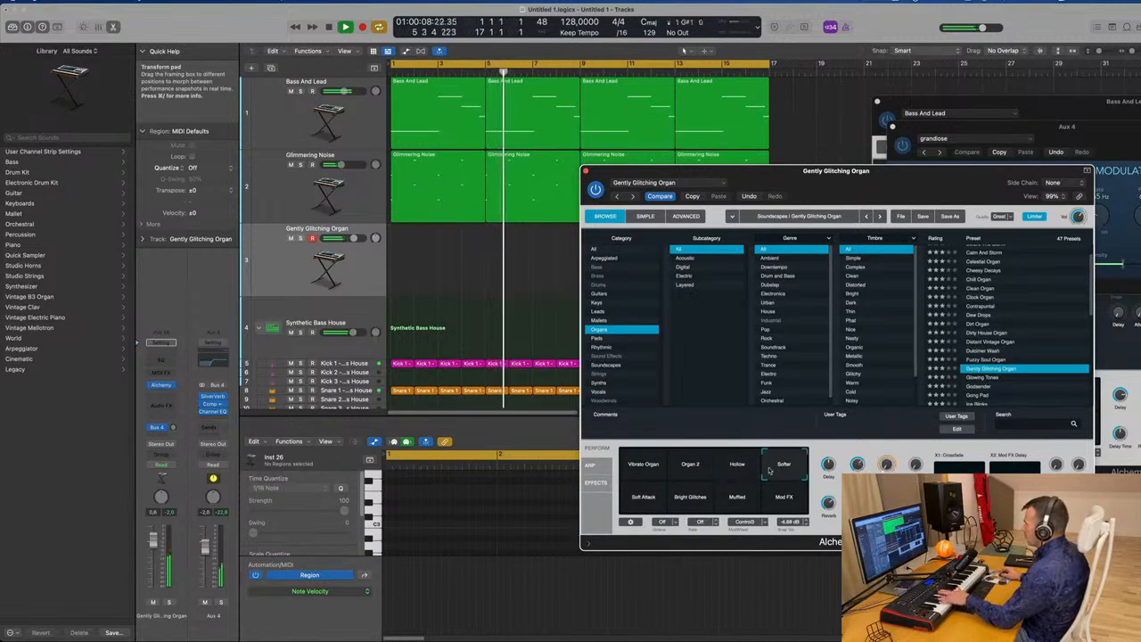
{"action": "left_click", "coordinate": [688, 472]}
{"action": "left_click", "coordinate": [642, 465]}
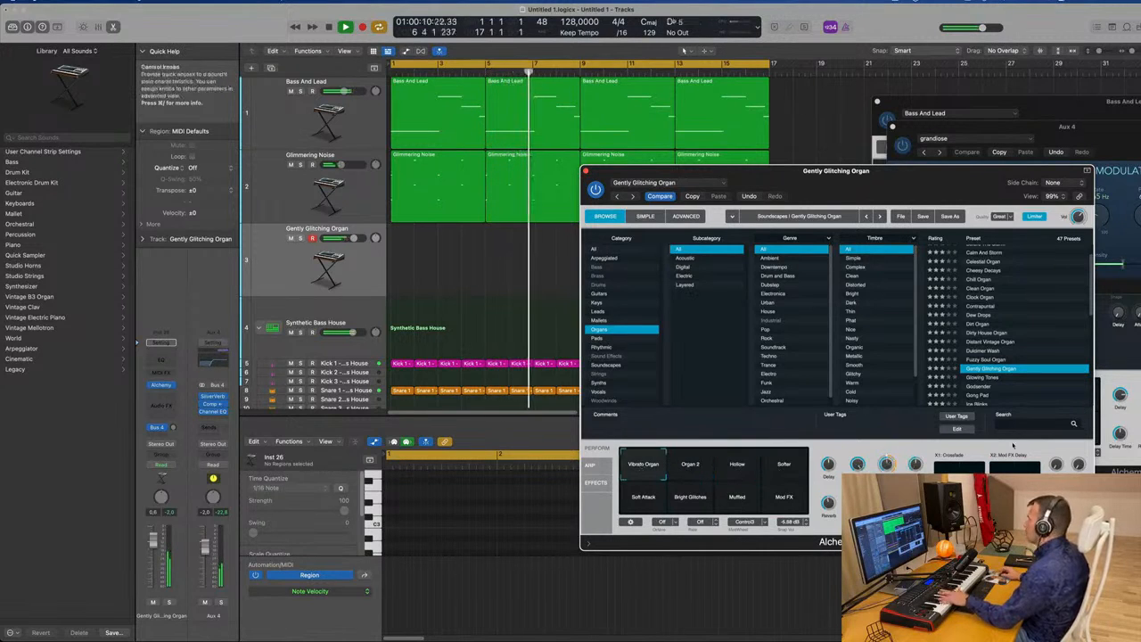
- Audition Glowing Tones, load the Godsender preset on the new track, and lower the track's volume to -6.4 dB
{"action": "left_click", "coordinate": [991, 377]}
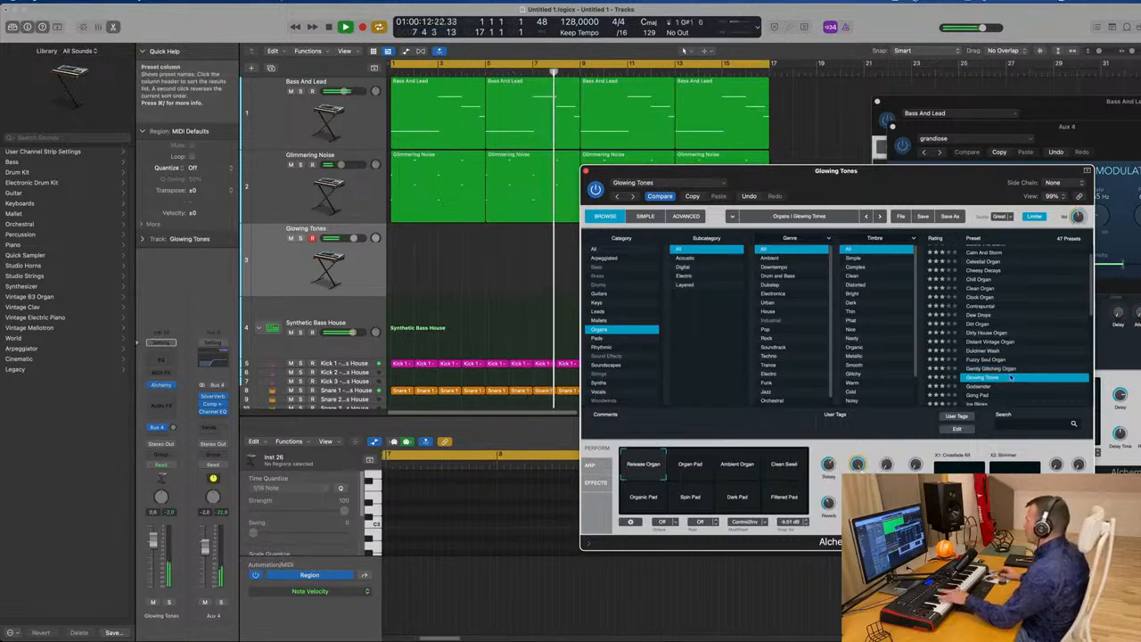
{"action": "scroll", "coordinate": [984, 352], "scroll_direction": "down", "scroll_amount": 2}
{"action": "left_click", "coordinate": [983, 346]}
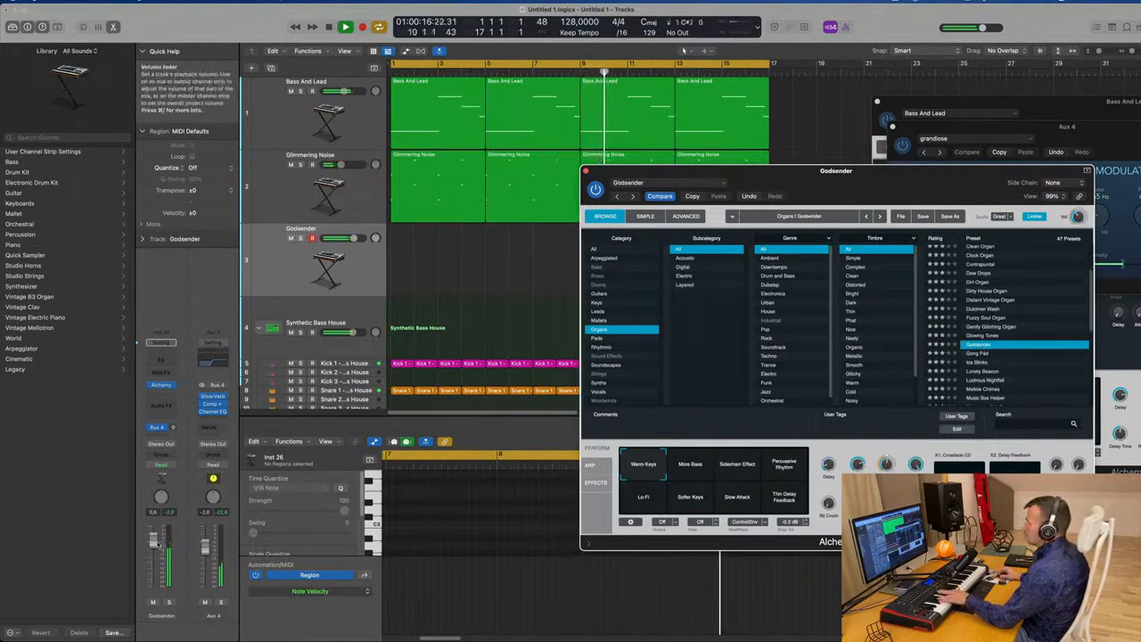
{"action": "left_click_drag", "start_coordinate": [354, 238], "coordinate": [343, 239]}
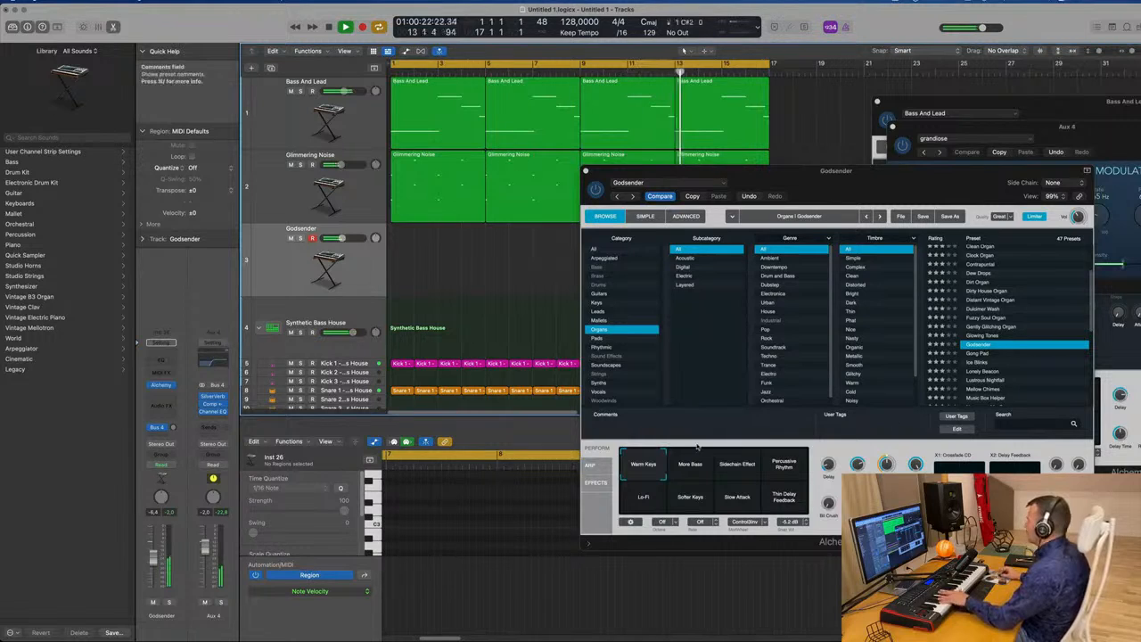
- Try Godsender's More Bass and Sidechain Effect variations, choose Percussive Rhythm, and set the track's volume to -4.1 dB
{"action": "left_click", "coordinate": [686, 472]}
{"action": "left_click", "coordinate": [748, 471]}
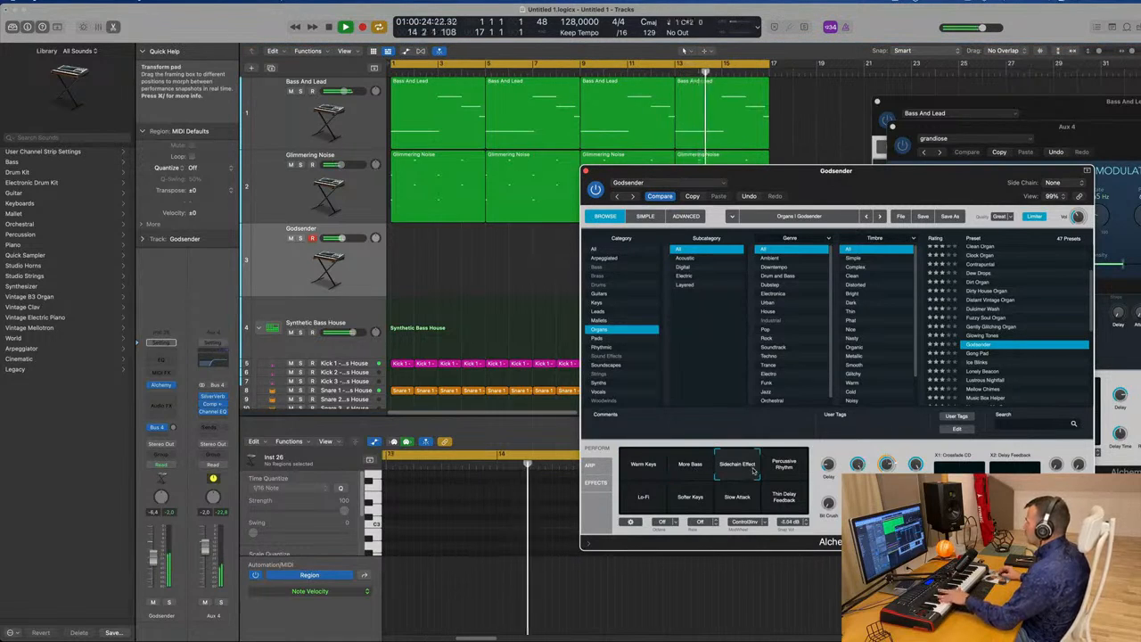
{"action": "left_click", "coordinate": [796, 468]}
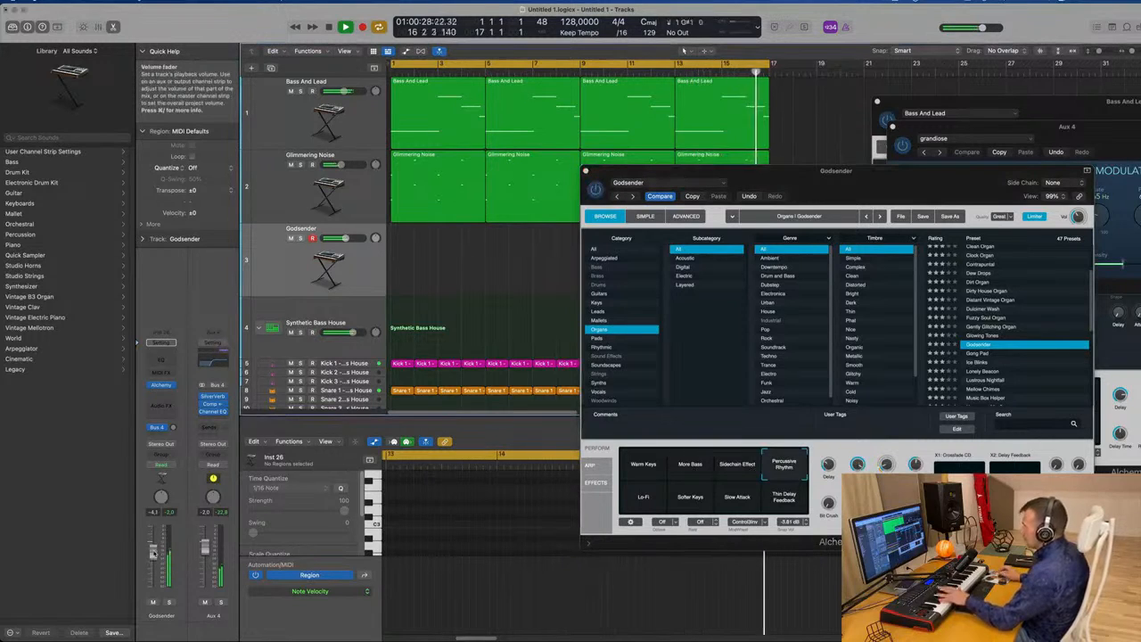
- Record a two-bar rhythmic part on the Godsender track from bar 3 and restart playback from the beginning
{"action": "key", "text": "r"}
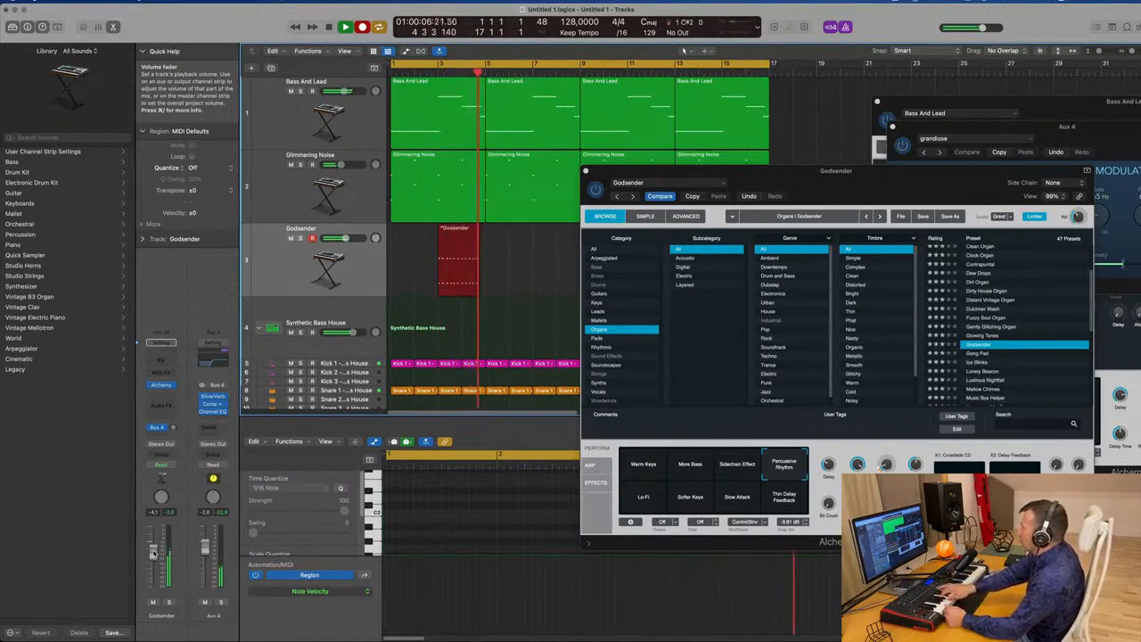
{"action": "key", "text": "space"}
{"action": "key", "text": "space"}
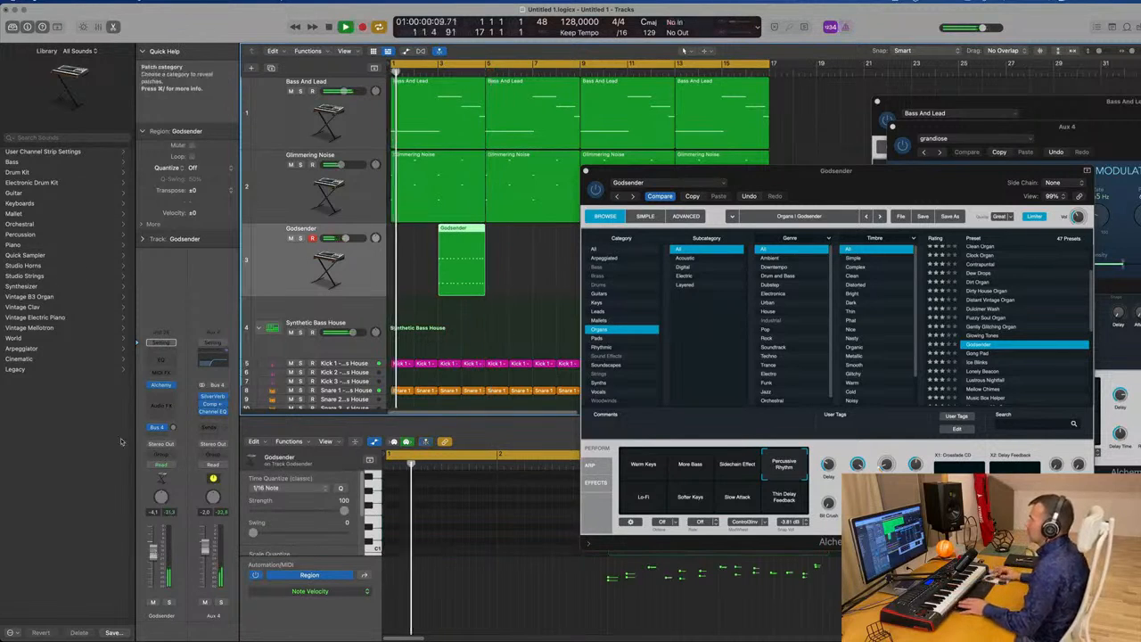
- Move the recorded Godsender region to bar 1 and quantize all its notes to 1/16
{"action": "left_click_drag", "start_coordinate": [453, 229], "coordinate": [405, 267]}
{"action": "key", "text": "super+a"}
{"action": "key", "text": "q"}
{"action": "key", "text": "Return"}
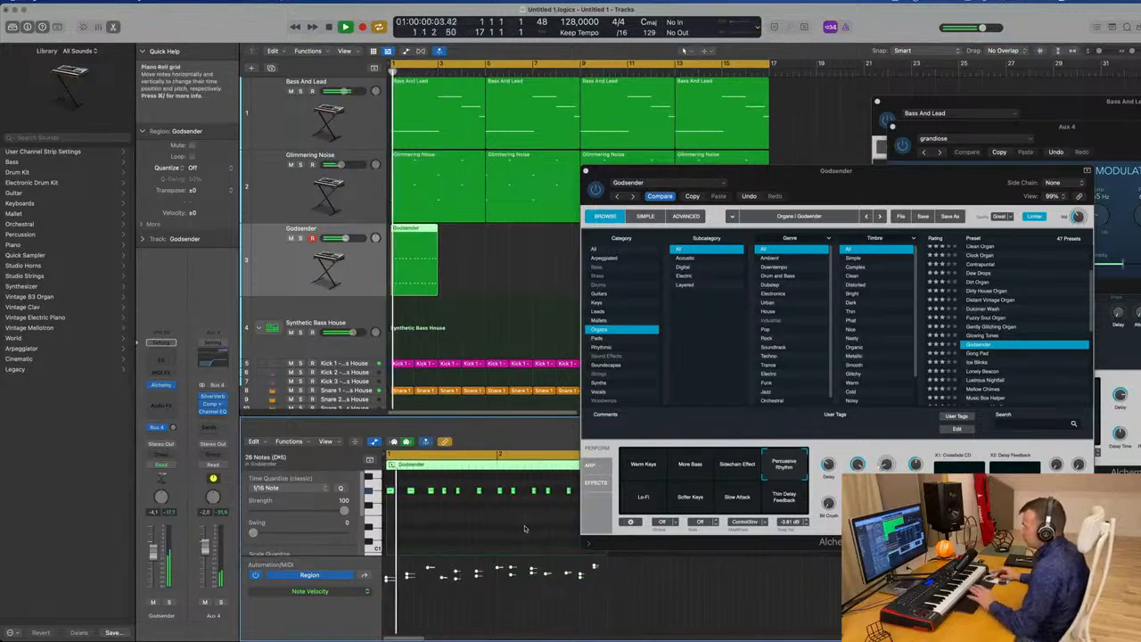
- Move the plug-in window aside, copy the Godsender region to bar 3, and join both regions into one four-bar region
{"action": "left_click_drag", "start_coordinate": [838, 170], "coordinate": [807, 63]}
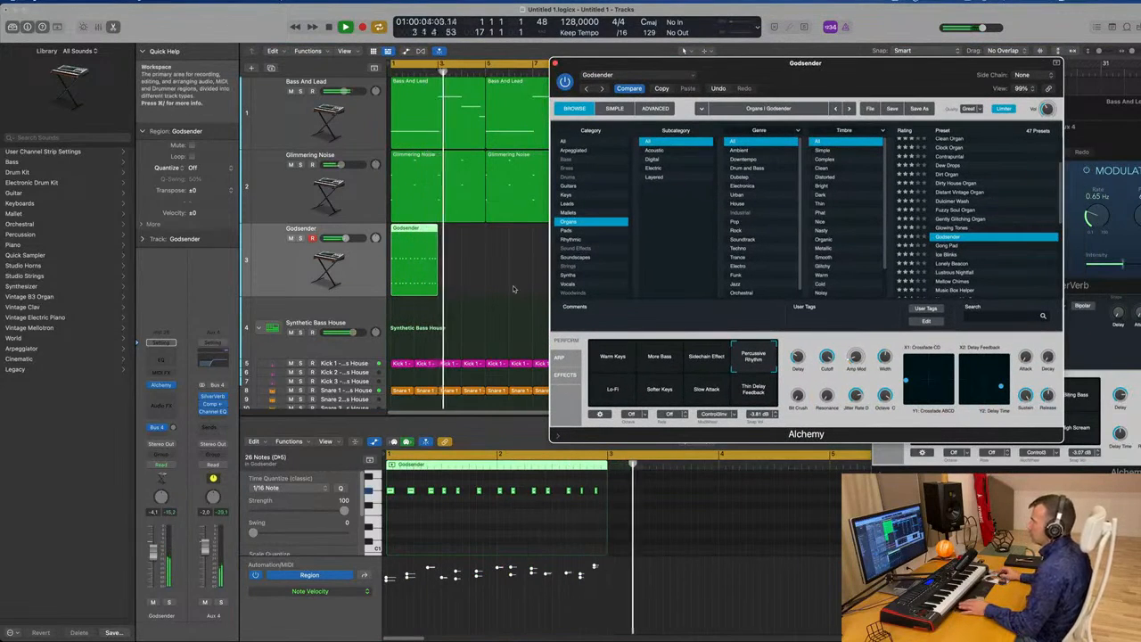
{"action": "left_click_drag", "start_coordinate": [839, 81], "coordinate": [1130, 91]}
{"action": "left_click_drag", "start_coordinate": [538, 252], "coordinate": [417, 274]}
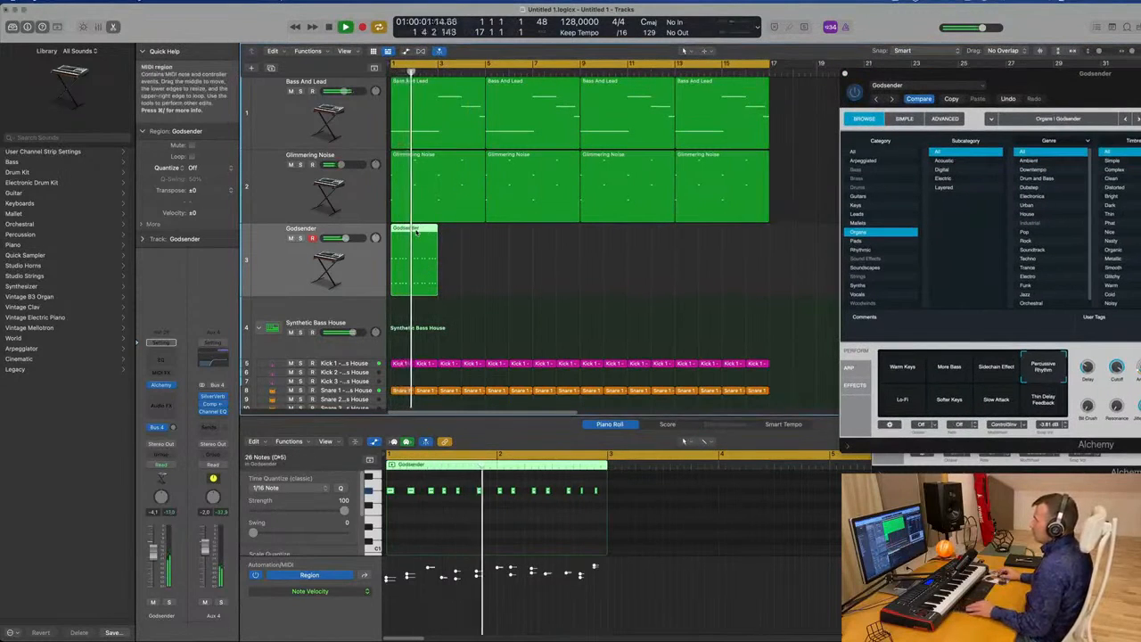
{"action": "left_click_drag", "start_coordinate": [416, 230], "coordinate": [463, 231]}
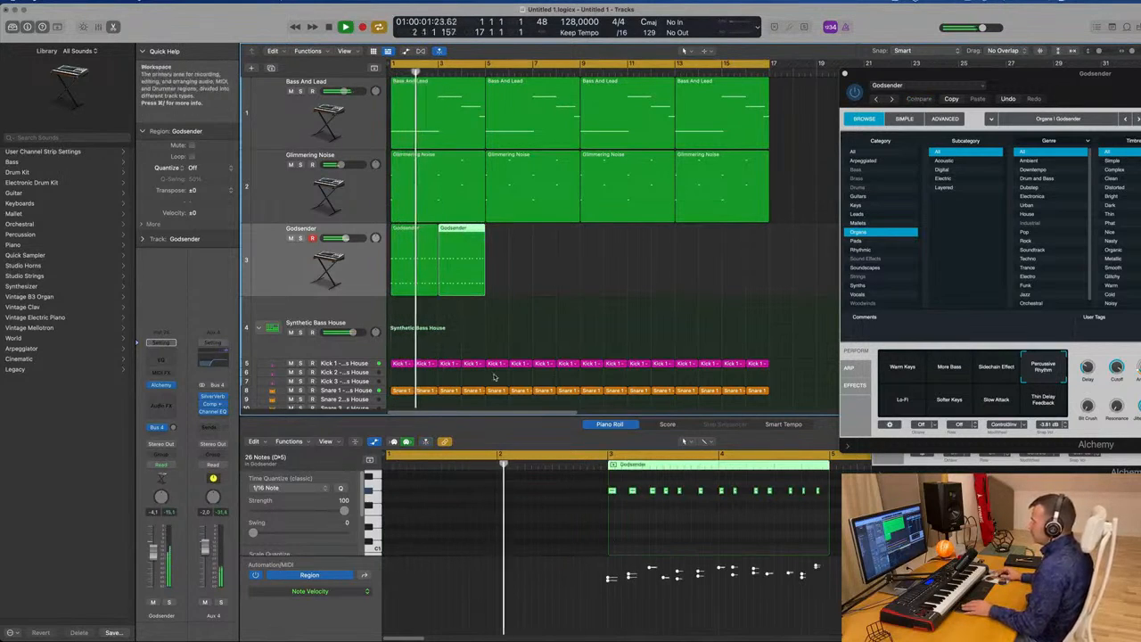
{"action": "left_click_drag", "start_coordinate": [566, 282], "coordinate": [420, 282]}
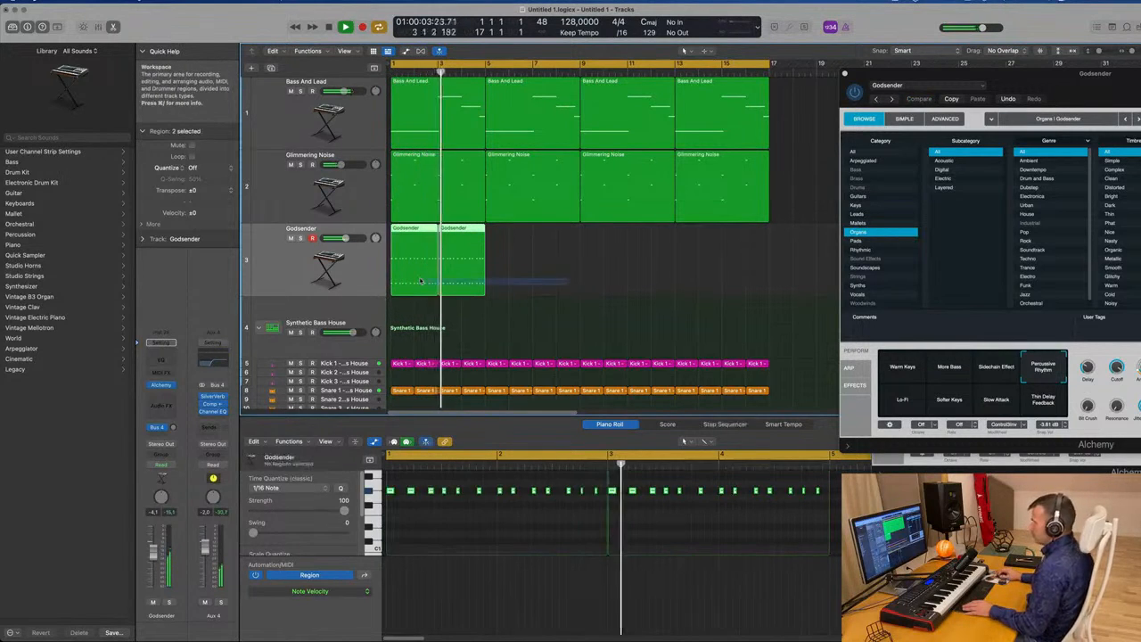
{"action": "key", "text": "super+j"}
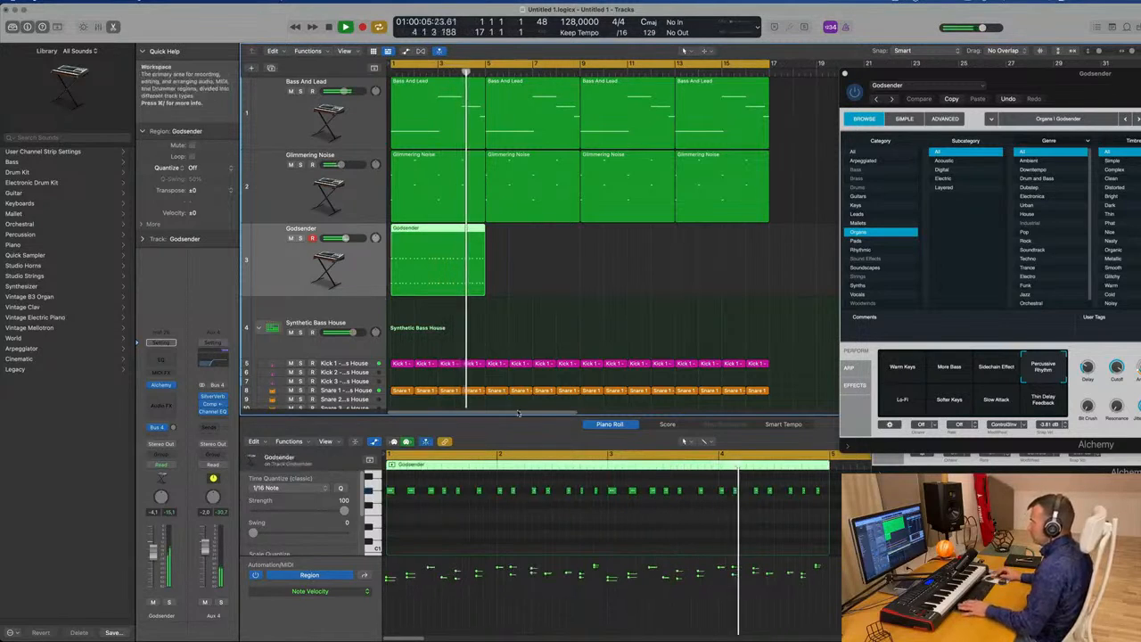
- Draw a velocity curve dipping mid-region across the Godsender notes, and repeat the region three times to fill the 16-bar loop
{"action": "left_click_drag", "start_coordinate": [389, 597], "coordinate": [459, 580]}
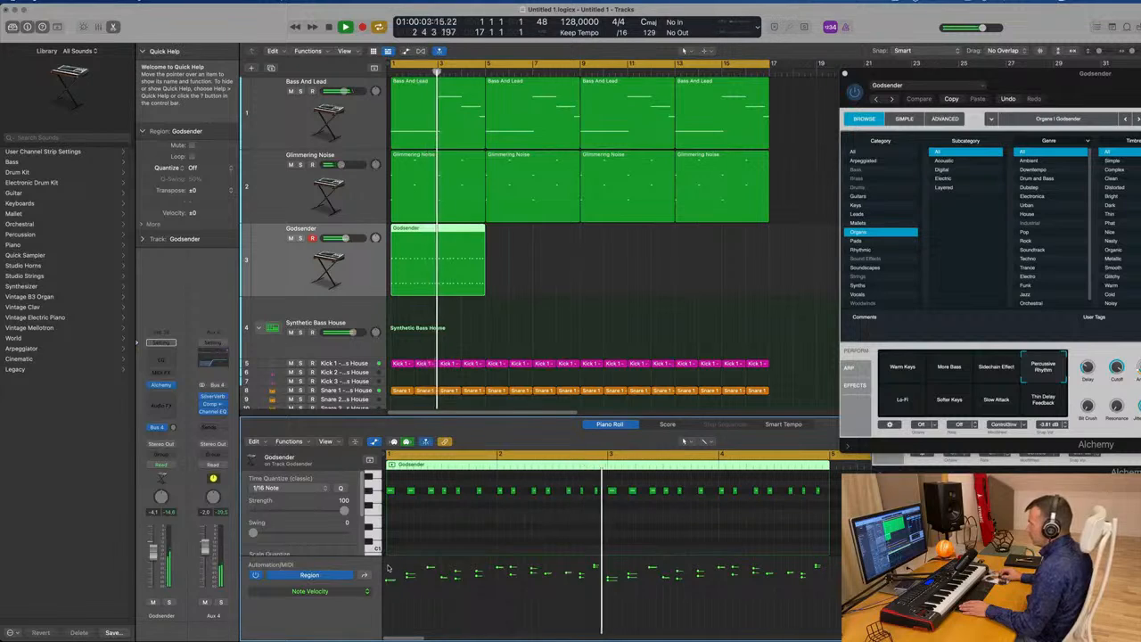
{"action": "left_click_drag", "start_coordinate": [388, 567], "coordinate": [828, 570]}
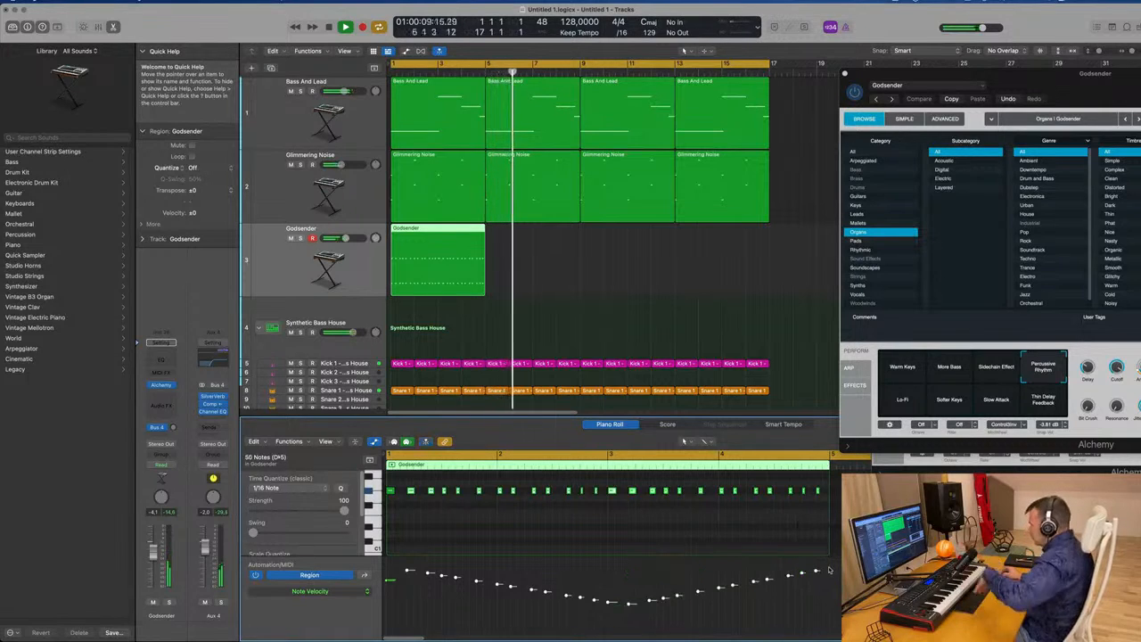
{"action": "left_click", "coordinate": [589, 285]}
{"action": "left_click", "coordinate": [417, 261]}
{"action": "key", "text": "super+r"}
{"action": "key", "text": "super+r"}
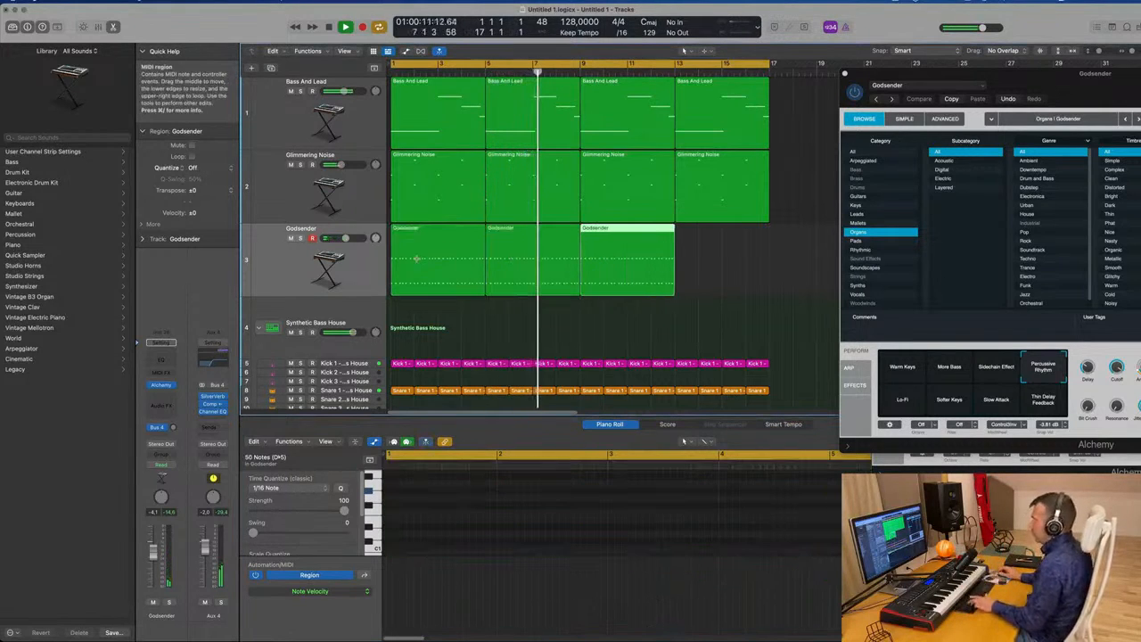
{"action": "key", "text": "super+r"}
- Move the Alchemy window back beside the tracks and lower the Godsender track's volume to -4.9 dB, keeping that track selected
{"action": "left_click_drag", "start_coordinate": [924, 87], "coordinate": [841, 93]}
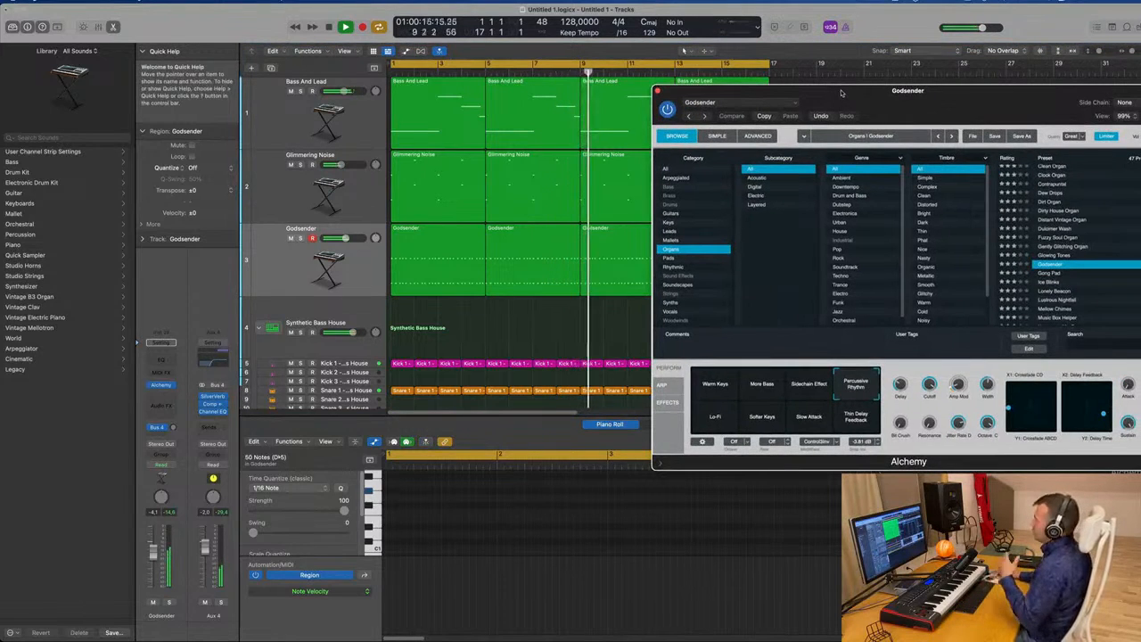
{"action": "left_click_drag", "start_coordinate": [844, 92], "coordinate": [773, 82]}
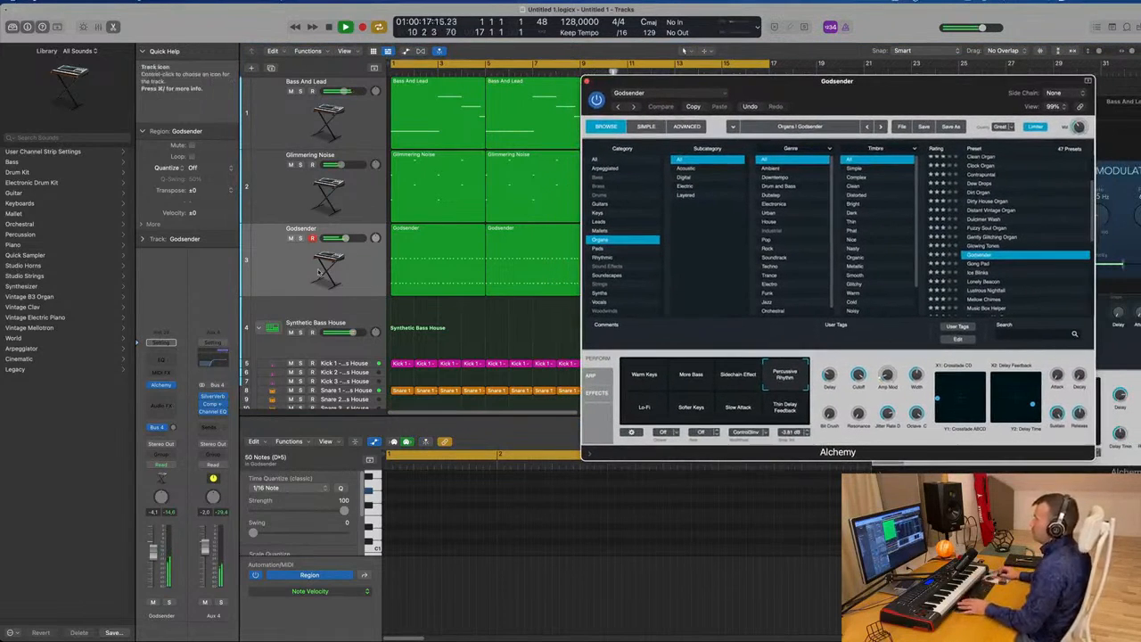
{"action": "left_click", "coordinate": [278, 269]}
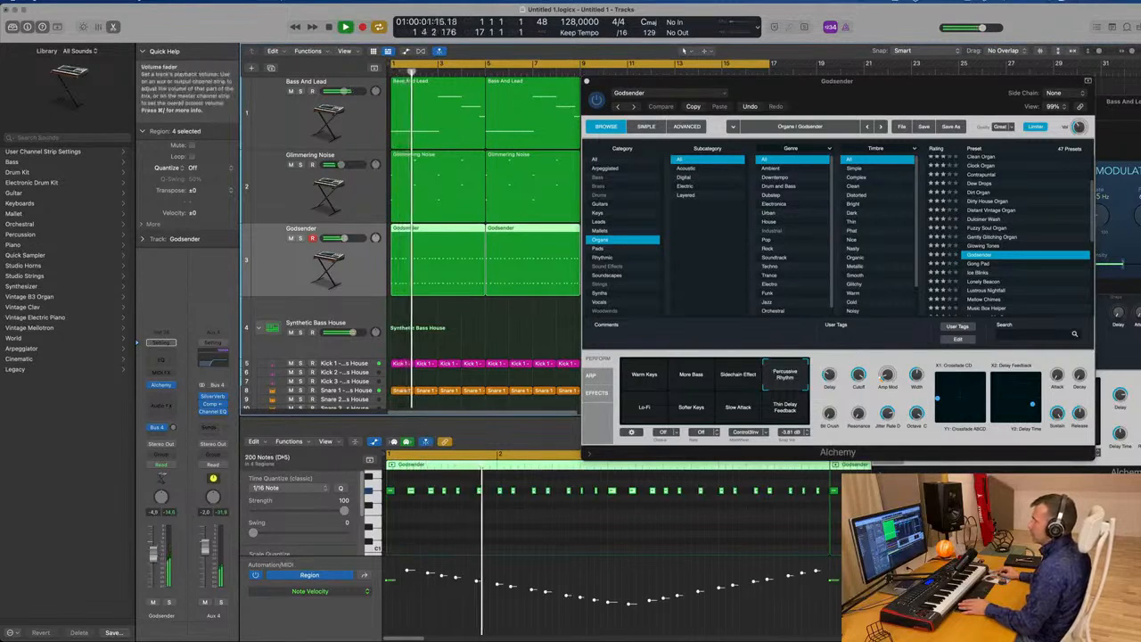
{"action": "left_click", "coordinate": [286, 215]}
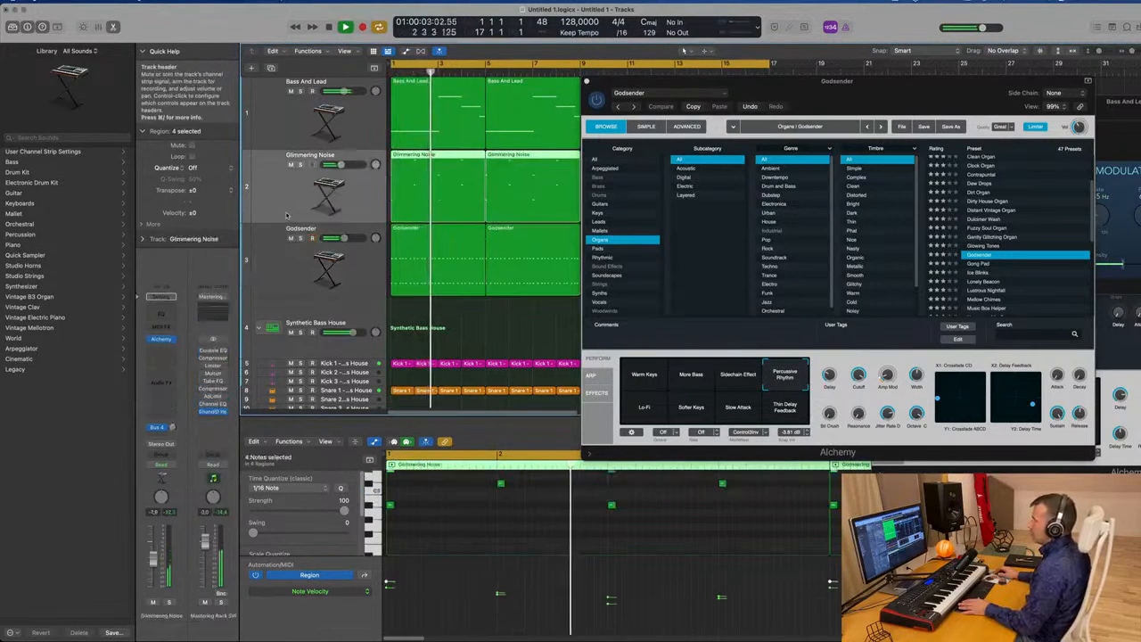
{"action": "left_click", "coordinate": [295, 265]}
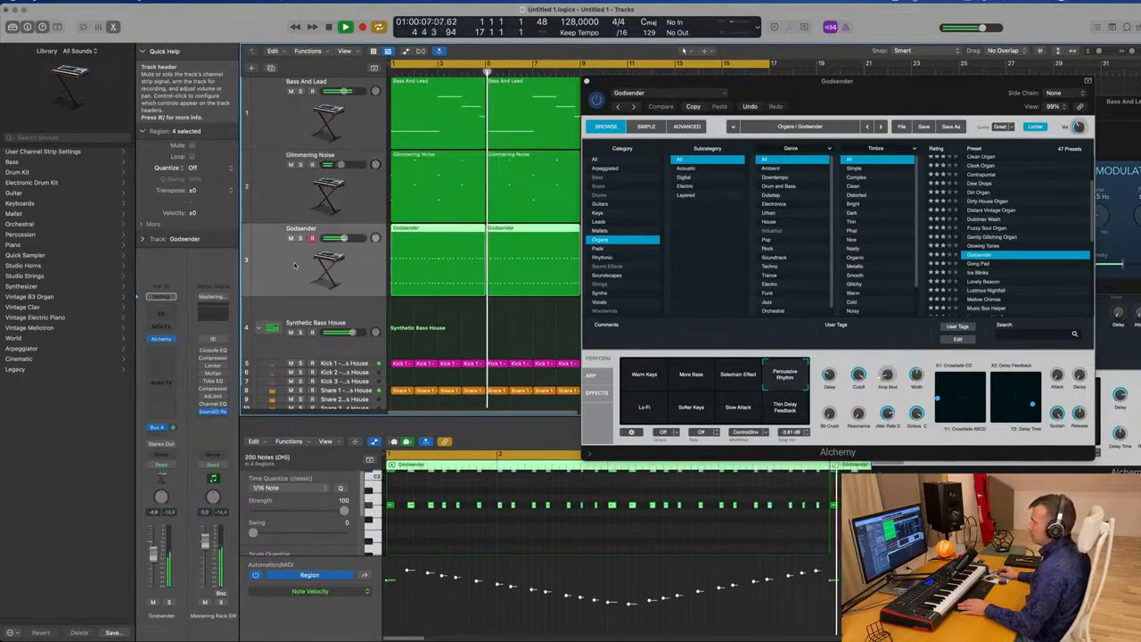
- Insert a Compressor on the Godsender track and set its side chain to the Kick 1 instrument (Inst 2)
{"action": "left_click", "coordinate": [161, 348]}
{"action": "mouse_move", "coordinate": [182, 386]}
{"action": "left_click", "coordinate": [232, 384]}
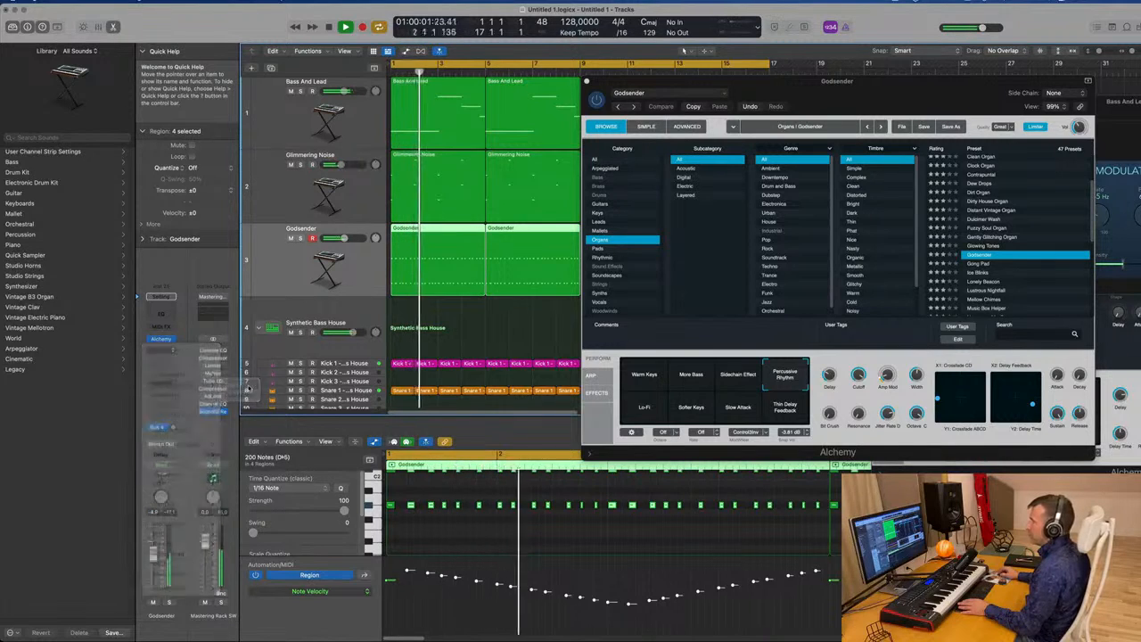
{"action": "left_click", "coordinate": [750, 133]}
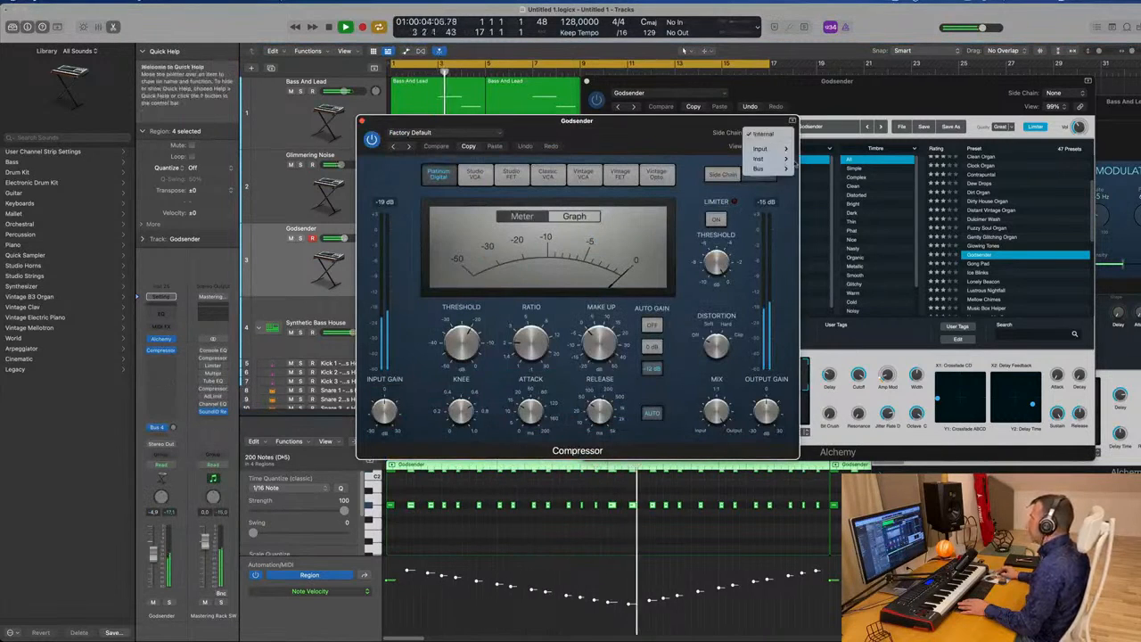
{"action": "mouse_move", "coordinate": [782, 158]}
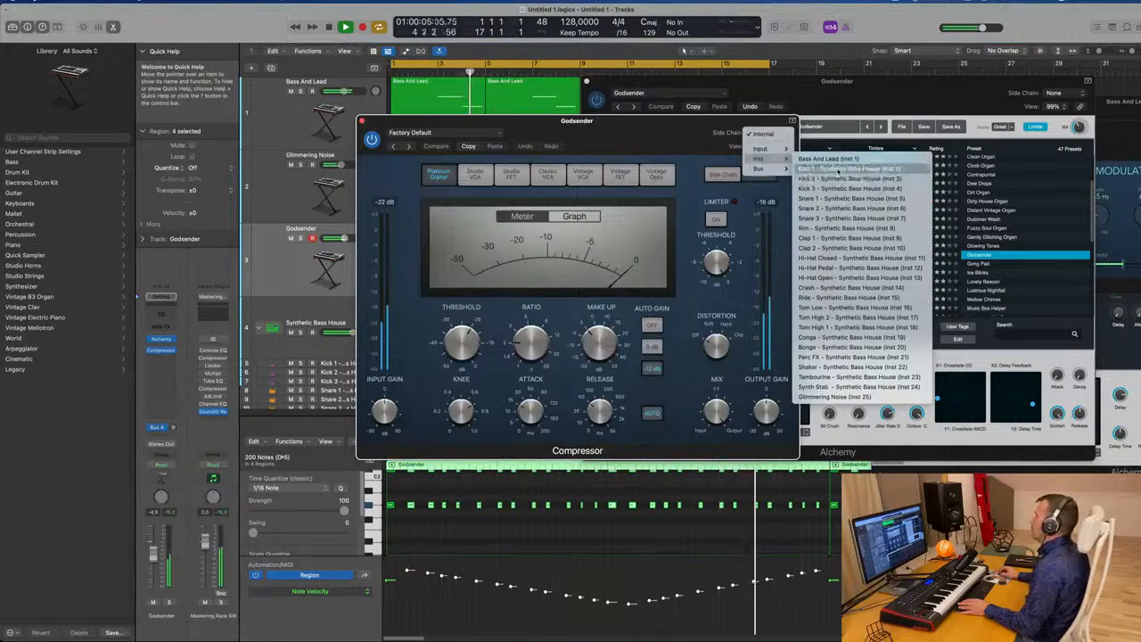
{"action": "left_click", "coordinate": [811, 176]}
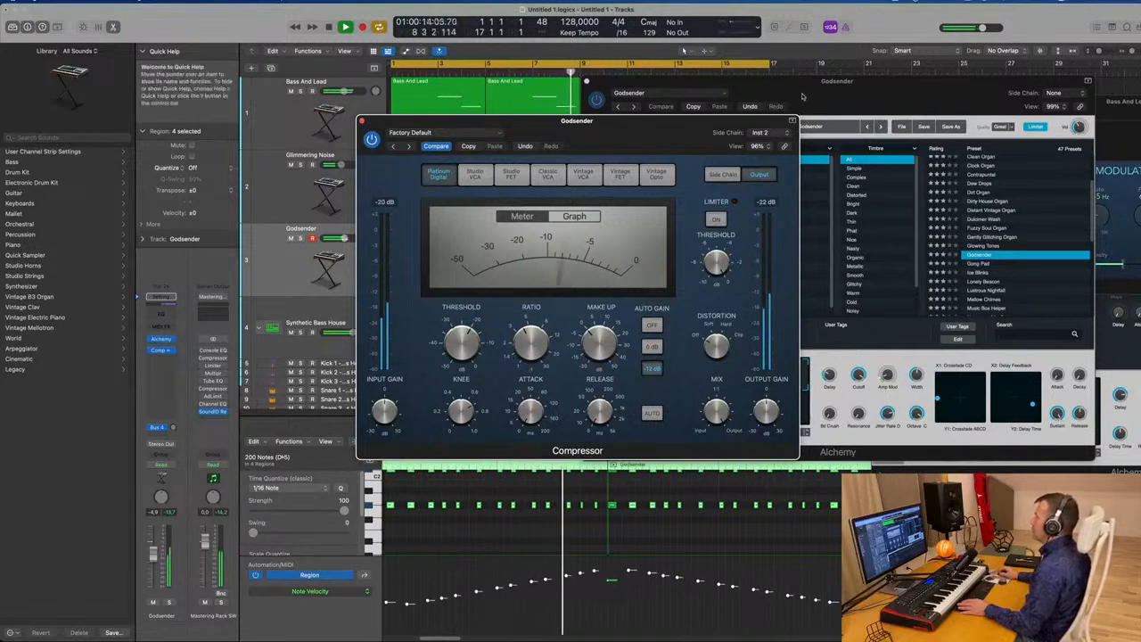
- Close Godsender's Alchemy and Compressor windows and select the Bass And Lead track
{"action": "left_click", "coordinate": [662, 81]}
{"action": "left_click", "coordinate": [585, 81]}
{"action": "left_click_drag", "start_coordinate": [432, 118], "coordinate": [415, 121]}
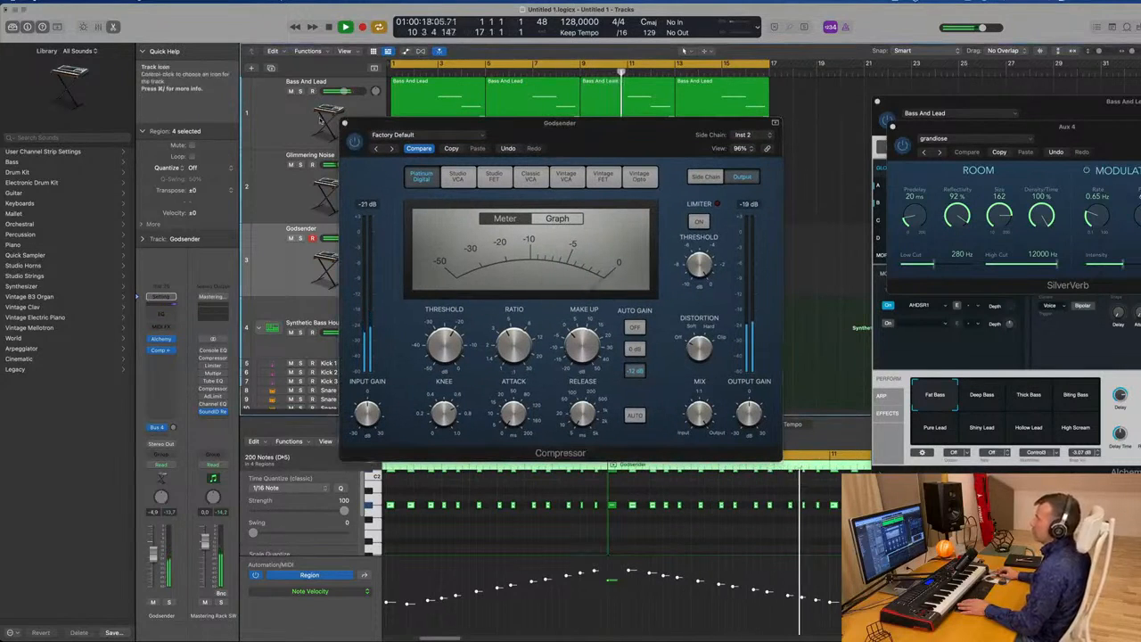
{"action": "left_click", "coordinate": [345, 123]}
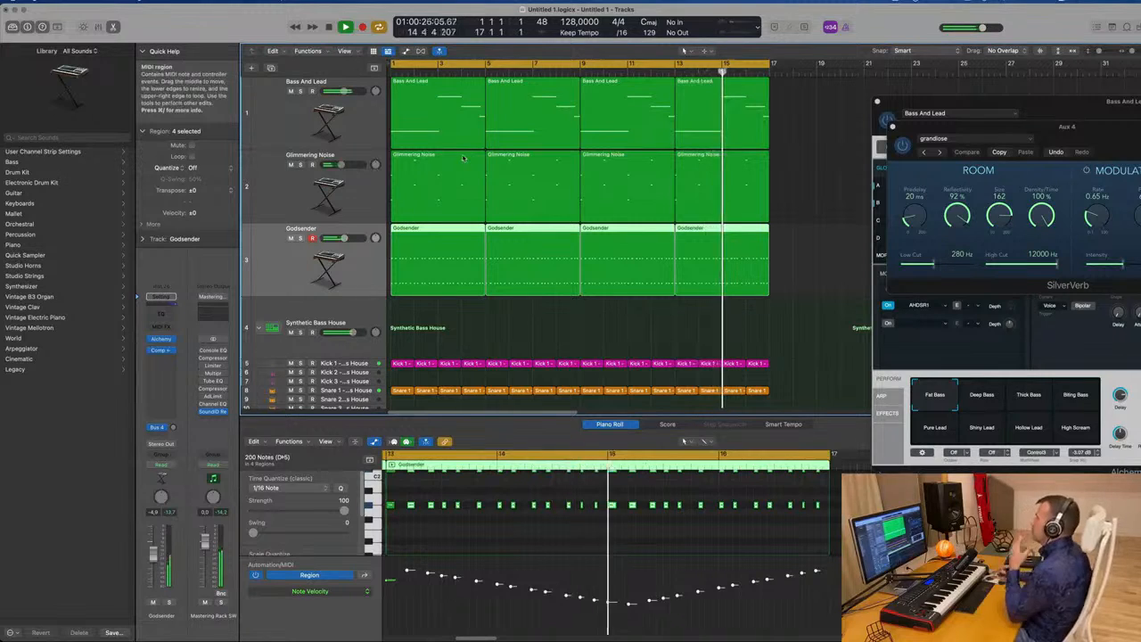
{"action": "left_click", "coordinate": [290, 118]}
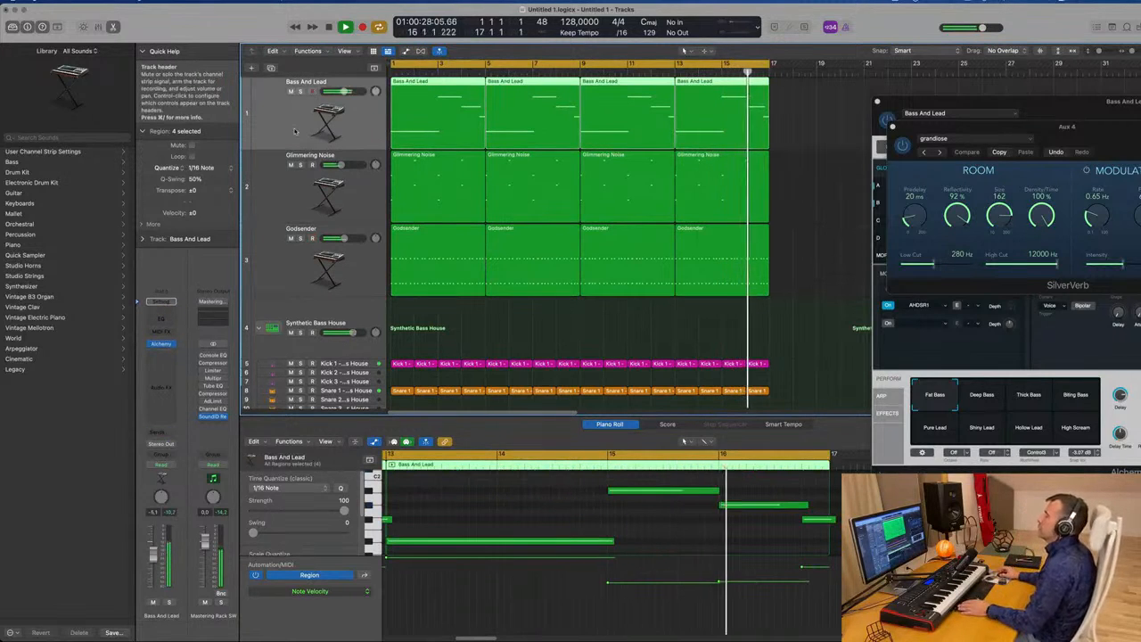
- Duplicate the Bass And Lead track with its settings and copy its first four-bar region onto the new track at bar 1
{"action": "scroll", "coordinate": [288, 133], "scroll_direction": "down", "scroll_amount": 2}
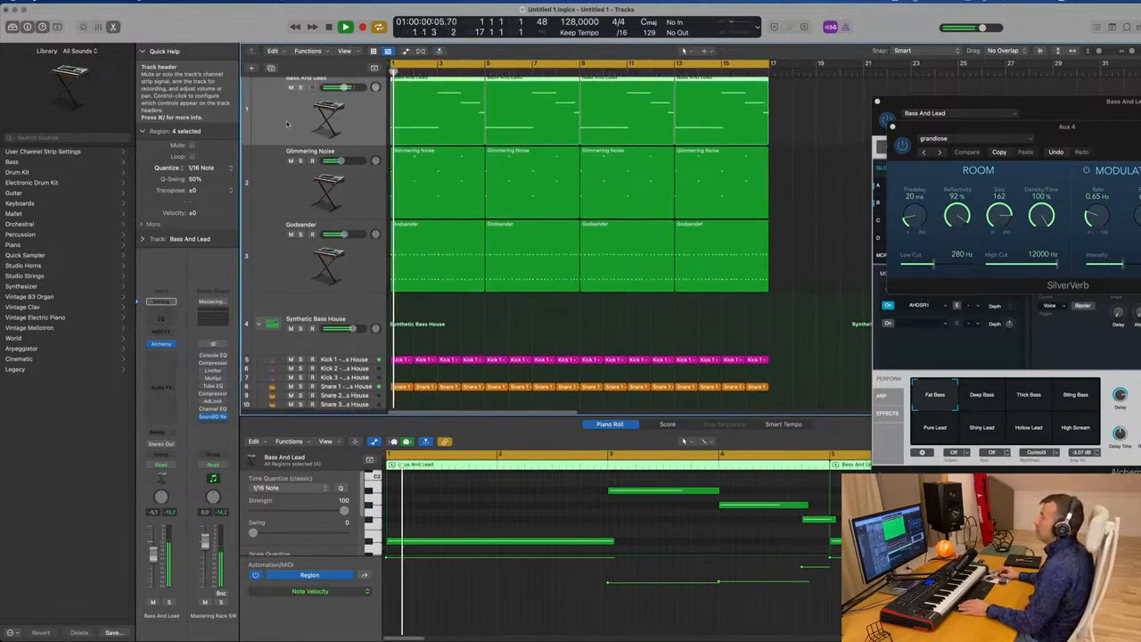
{"action": "scroll", "coordinate": [285, 134], "scroll_direction": "up", "scroll_amount": 2}
{"action": "left_click", "coordinate": [270, 69]}
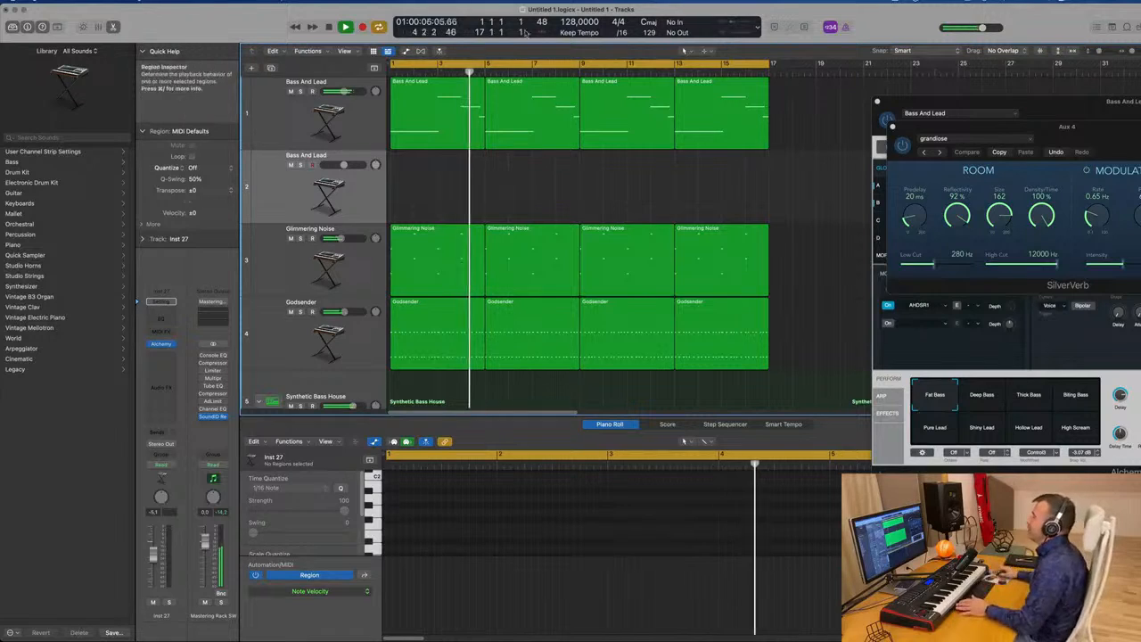
{"action": "left_click", "coordinate": [432, 108]}
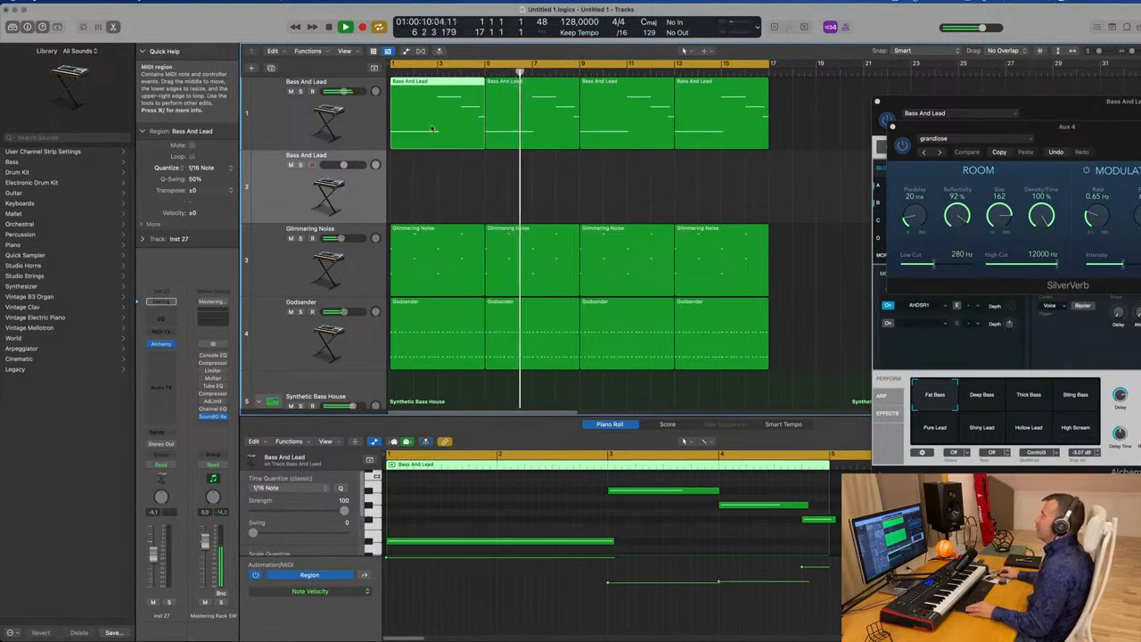
{"action": "left_click_drag", "start_coordinate": [432, 129], "coordinate": [435, 189]}
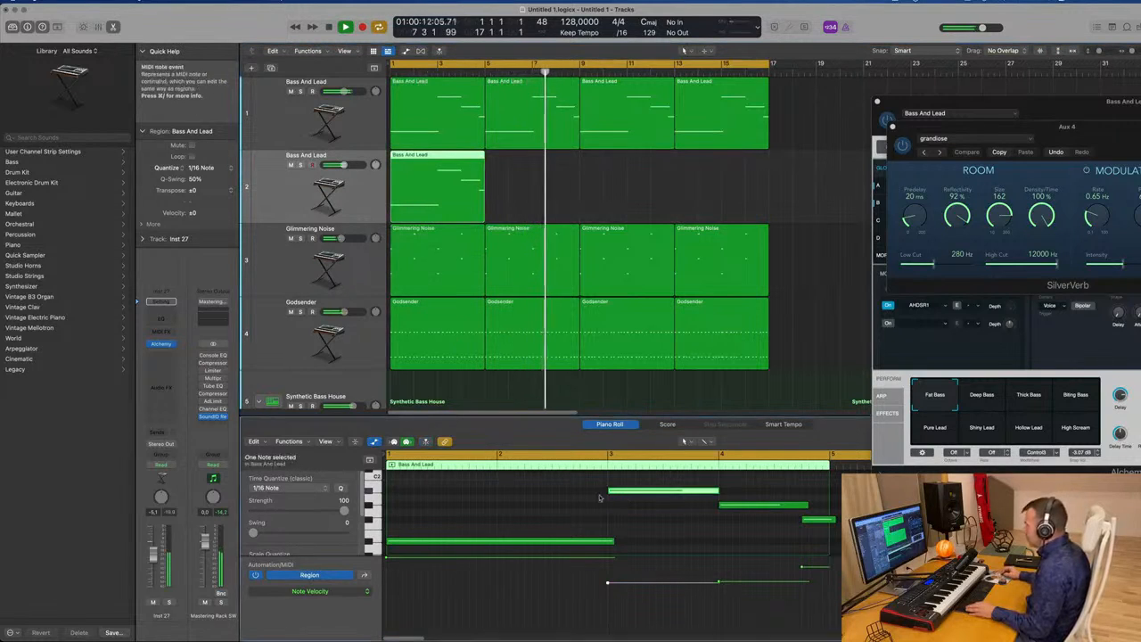
- In the copied region, move the bar 3 note to bar 1, end both held notes at bar 3, and delete the last two notes
{"action": "left_click_drag", "start_coordinate": [622, 496], "coordinate": [405, 491]}
{"action": "left_click_drag", "start_coordinate": [496, 491], "coordinate": [606, 495]}
{"action": "left_click_drag", "start_coordinate": [612, 540], "coordinate": [640, 535]}
{"action": "key", "text": "space"}
{"action": "left_click_drag", "start_coordinate": [700, 493], "coordinate": [837, 558]}
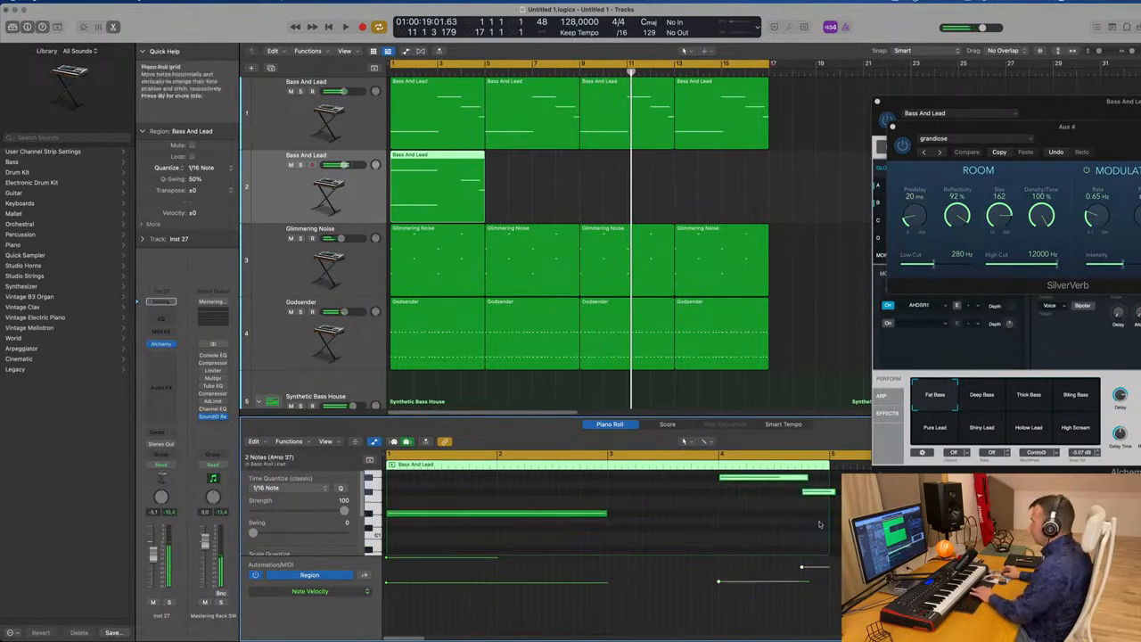
{"action": "key", "text": "BackSpace"}
- Divide the copied region at bar 3, delete its second half, and extend the first half to bar 5
{"action": "left_click", "coordinate": [436, 155]}
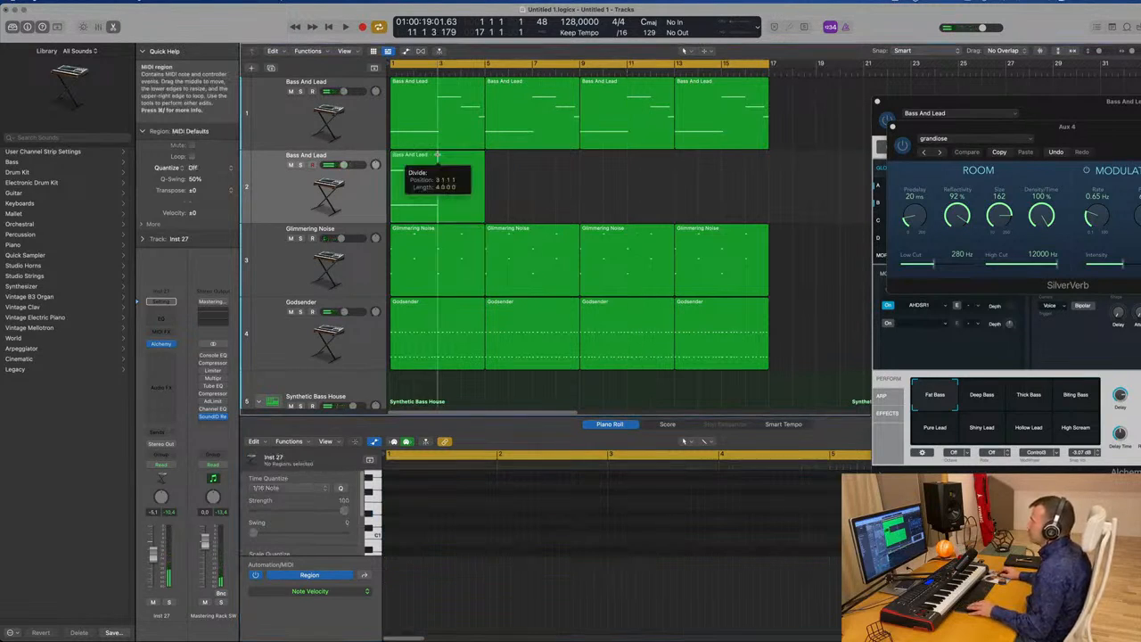
{"action": "left_click", "coordinate": [476, 192]}
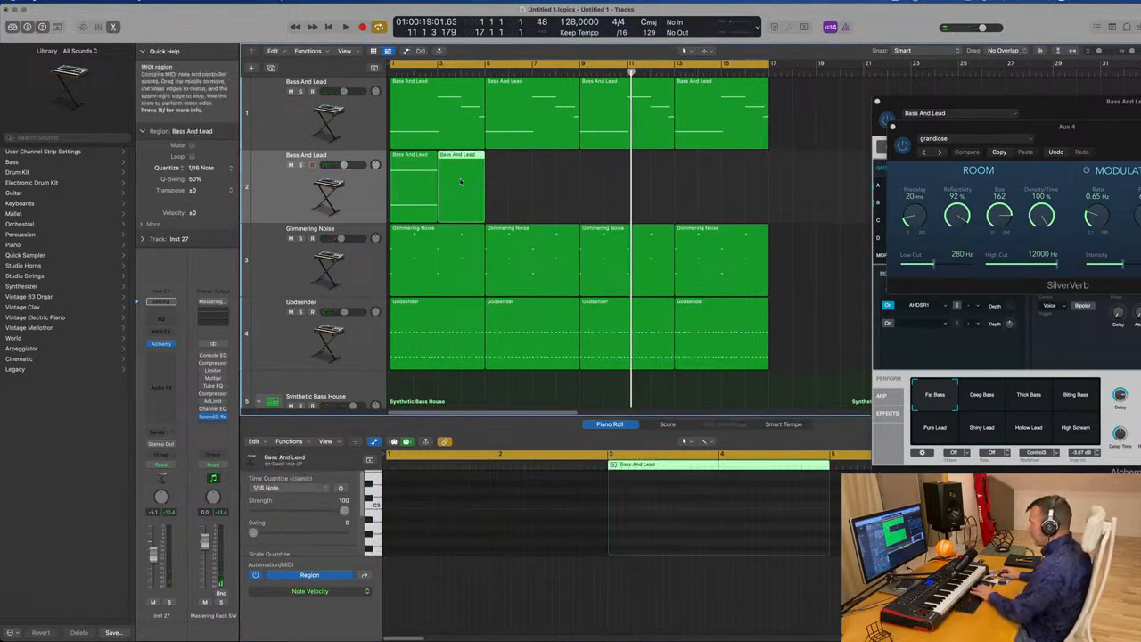
{"action": "key", "text": "BackSpace"}
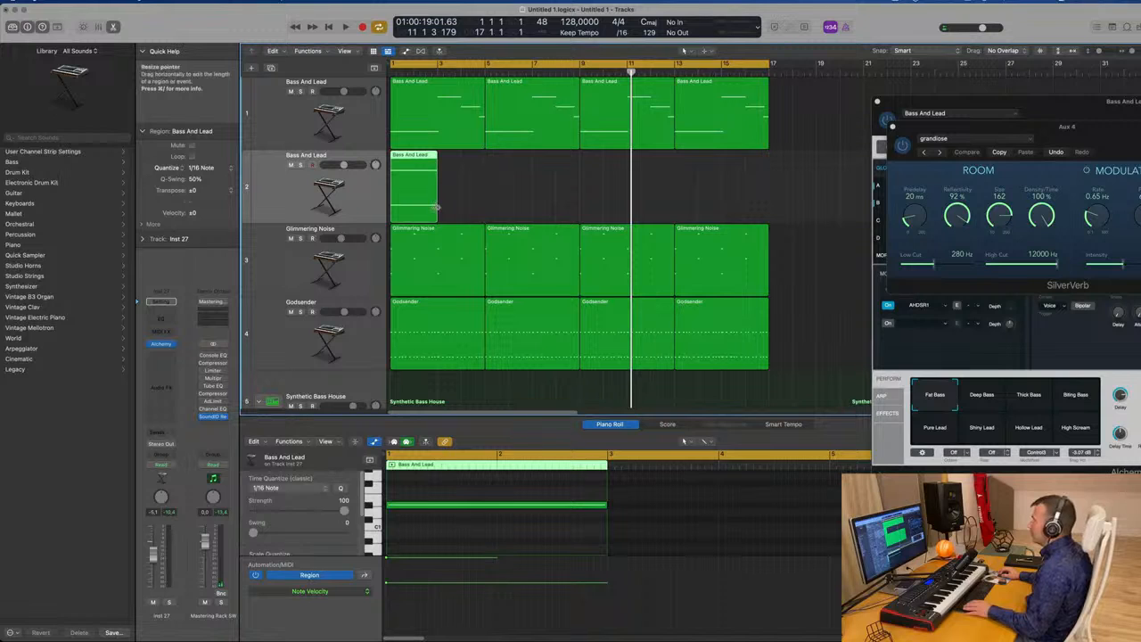
{"action": "left_click_drag", "start_coordinate": [436, 212], "coordinate": [483, 212]}
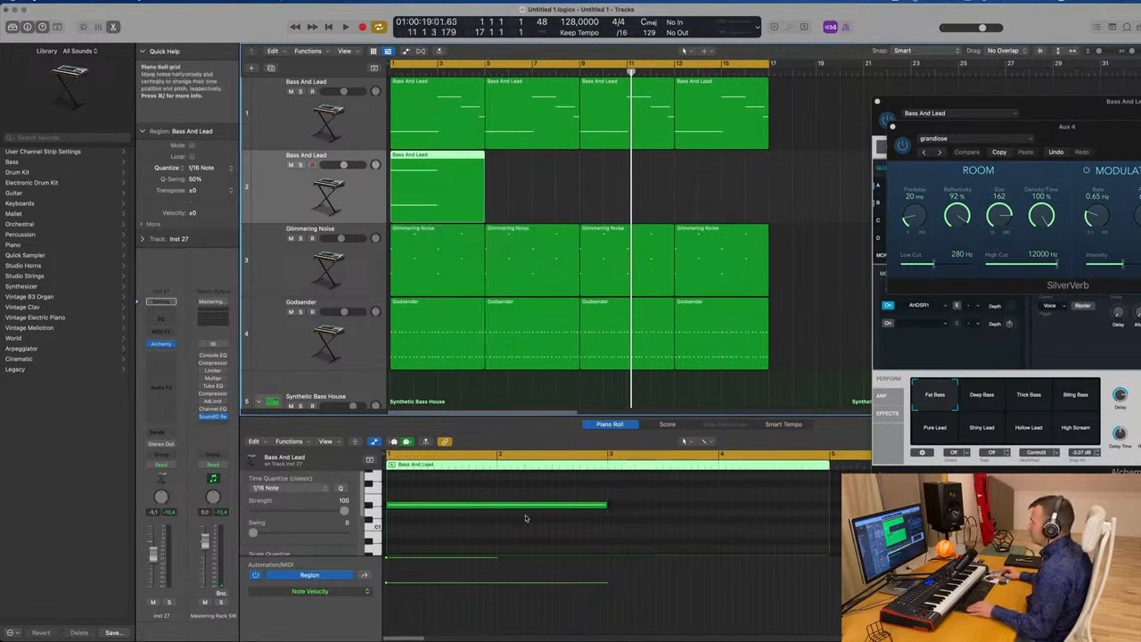
- Lengthen both notes in the copied region to four bars and open the duplicated track's Alchemy instrument
{"action": "scroll", "coordinate": [527, 514], "scroll_direction": "down", "scroll_amount": 3}
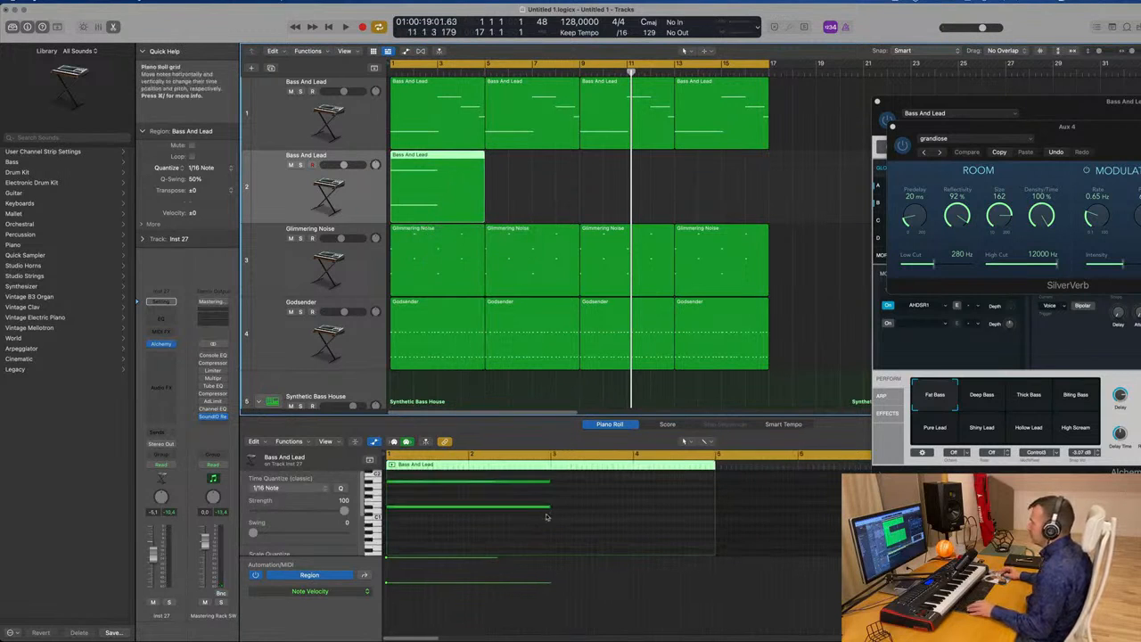
{"action": "left_click_drag", "start_coordinate": [579, 476], "coordinate": [385, 532]}
{"action": "left_click_drag", "start_coordinate": [549, 506], "coordinate": [716, 508]}
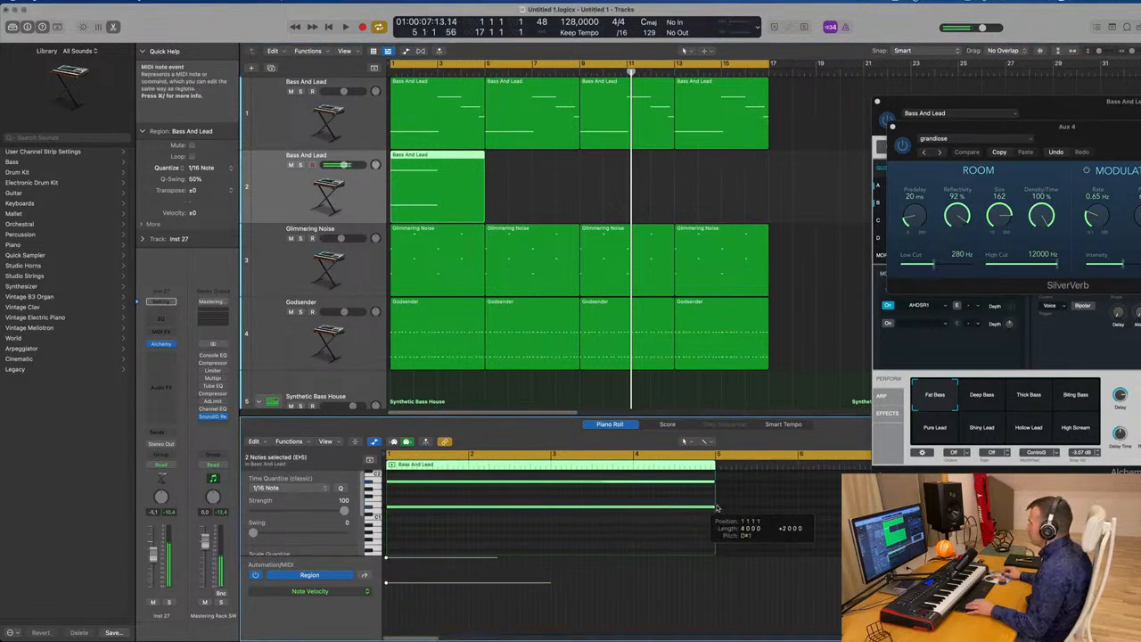
{"action": "left_click", "coordinate": [161, 344]}
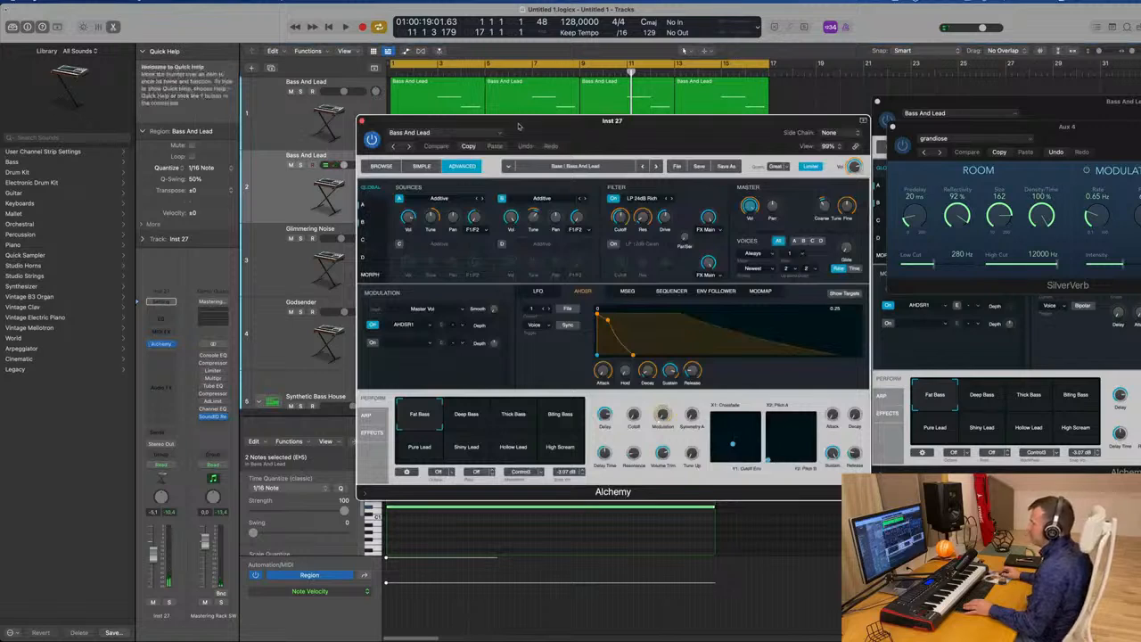
- Browse Alchemy's Soundscapes category for the second Bass And Lead track and load the Crustacean preset
{"action": "left_click_drag", "start_coordinate": [518, 125], "coordinate": [700, 121]}
{"action": "left_click", "coordinate": [561, 161]}
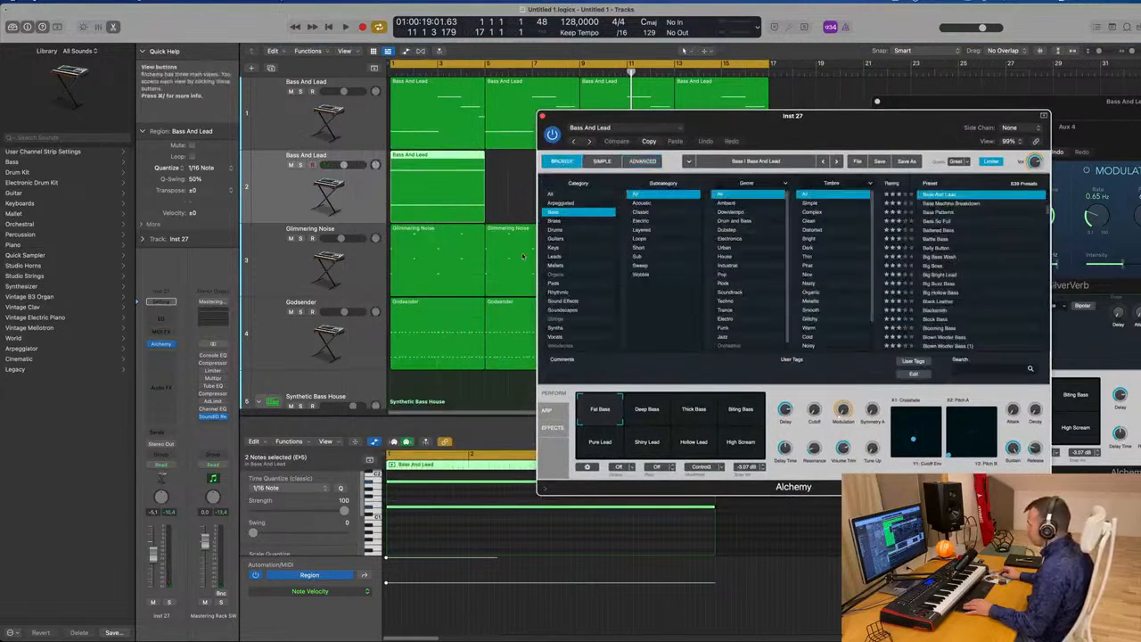
{"action": "left_click", "coordinate": [563, 309]}
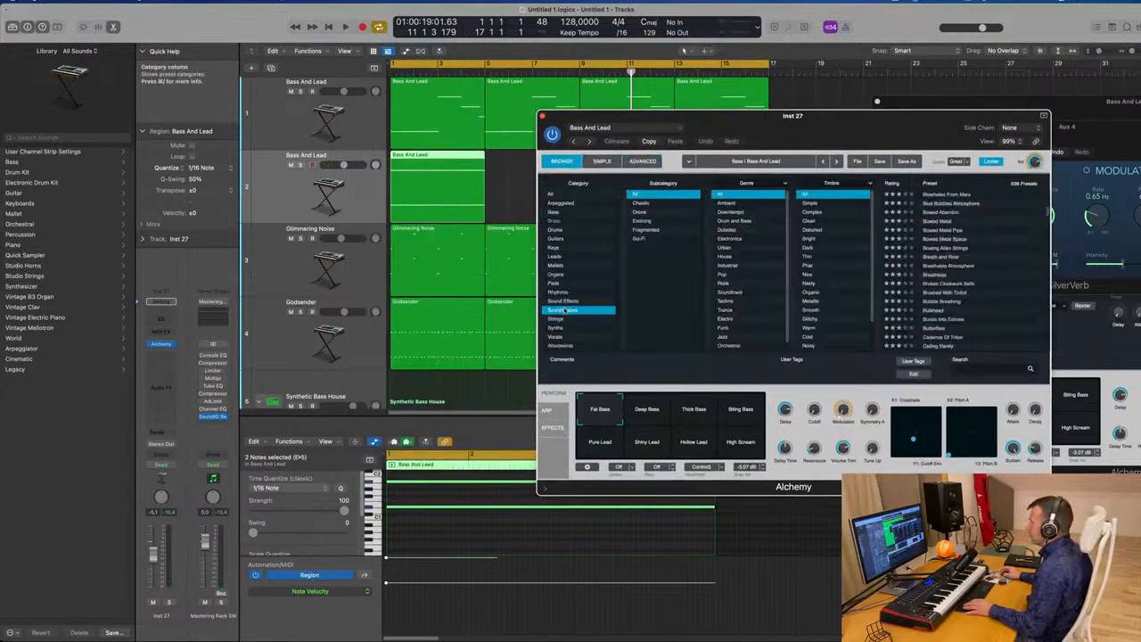
{"action": "scroll", "coordinate": [945, 285], "scroll_direction": "down", "scroll_amount": 10}
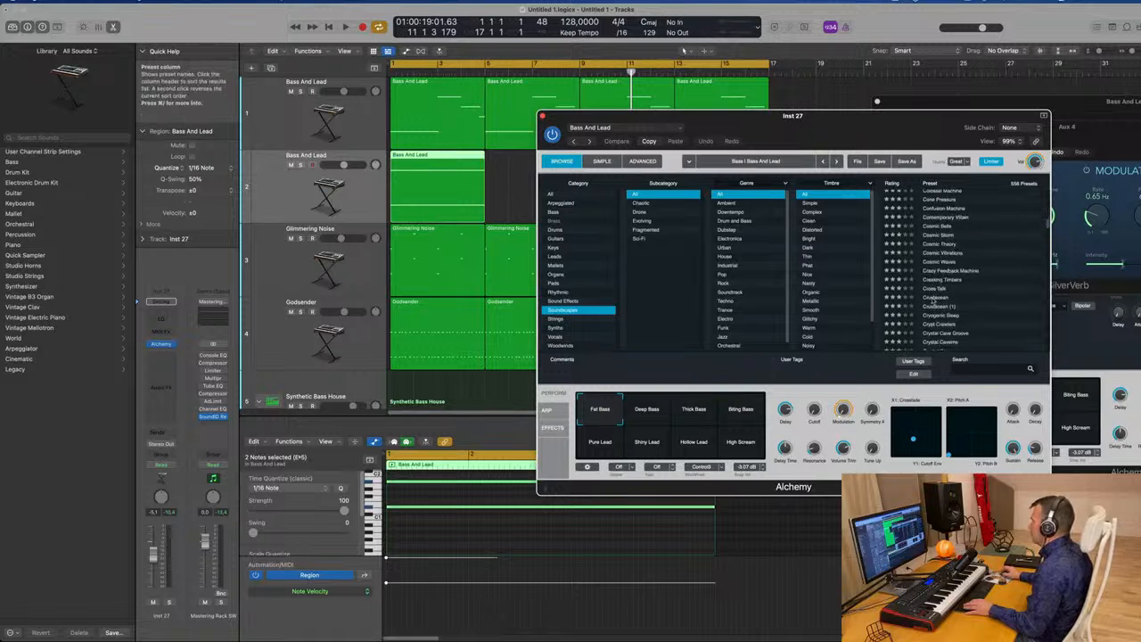
{"action": "left_click_drag", "start_coordinate": [862, 129], "coordinate": [944, 100]}
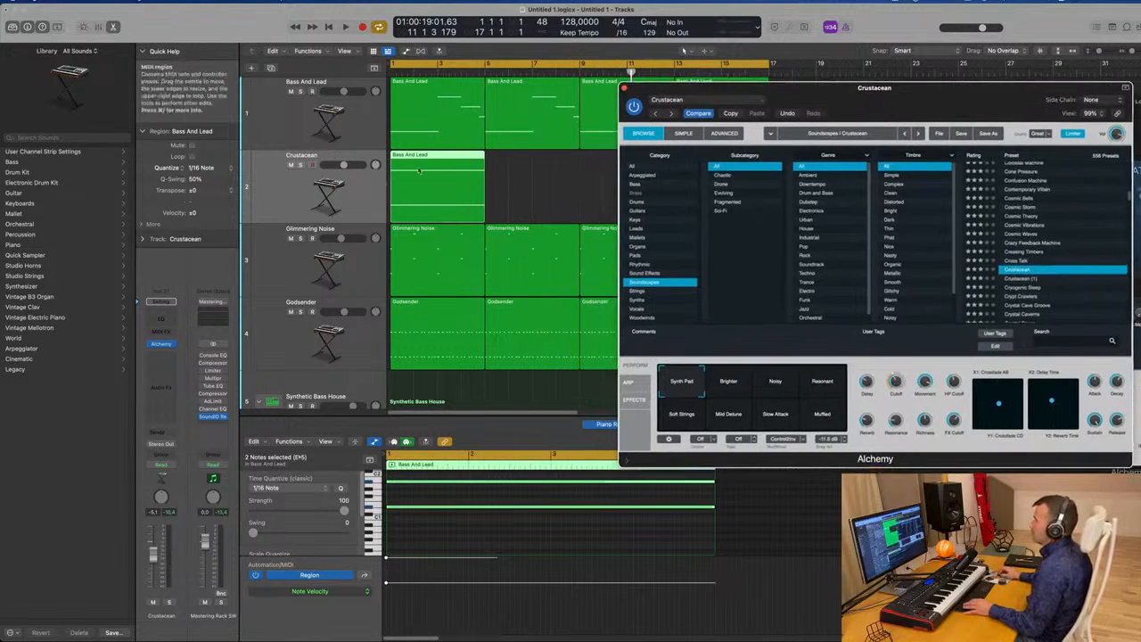
- Play the Crustacean track and transpose the two selected notes in its region up one octave
{"action": "left_click", "coordinate": [354, 198]}
{"action": "key", "text": "space"}
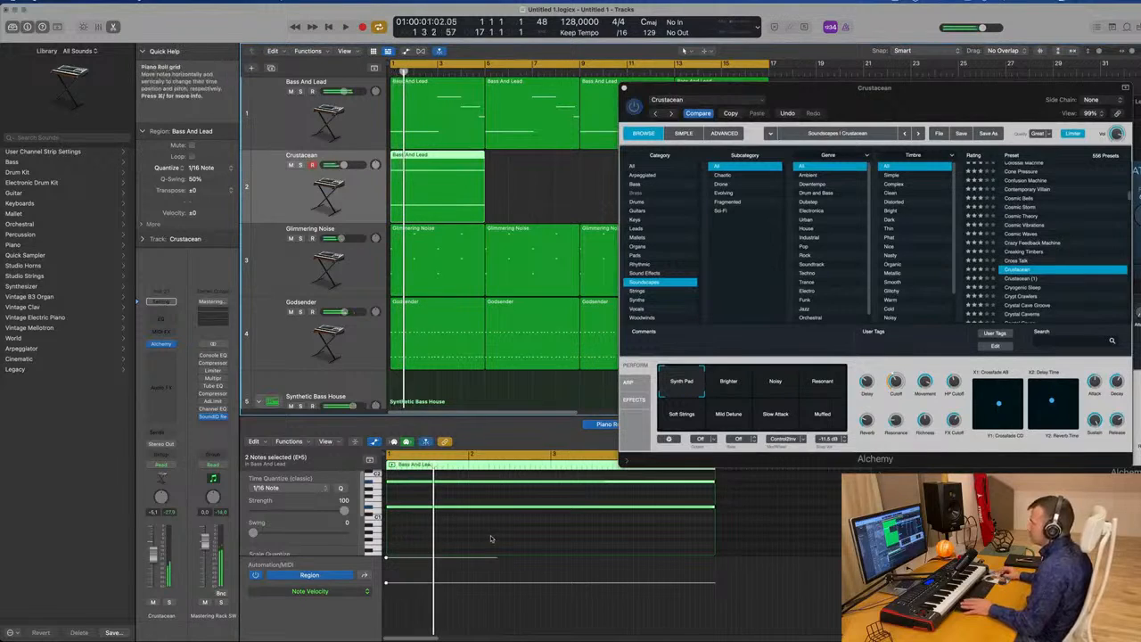
{"action": "scroll", "coordinate": [488, 546], "scroll_direction": "up", "scroll_amount": 1}
{"action": "left_click_drag", "start_coordinate": [489, 546], "coordinate": [545, 493]}
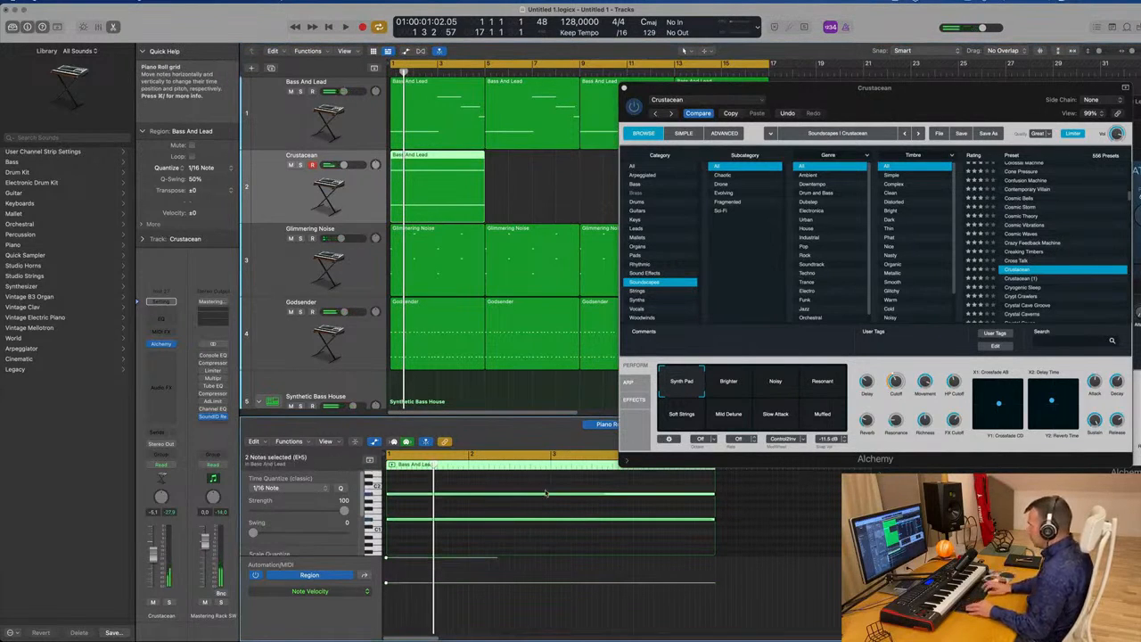
{"action": "key", "text": "alt+shift+Up"}
- Repeat the Crustacean track's region until bar 17 and select all four regions on the track
{"action": "left_click_drag", "start_coordinate": [900, 90], "coordinate": [748, 196]}
{"action": "left_click", "coordinate": [493, 172]}
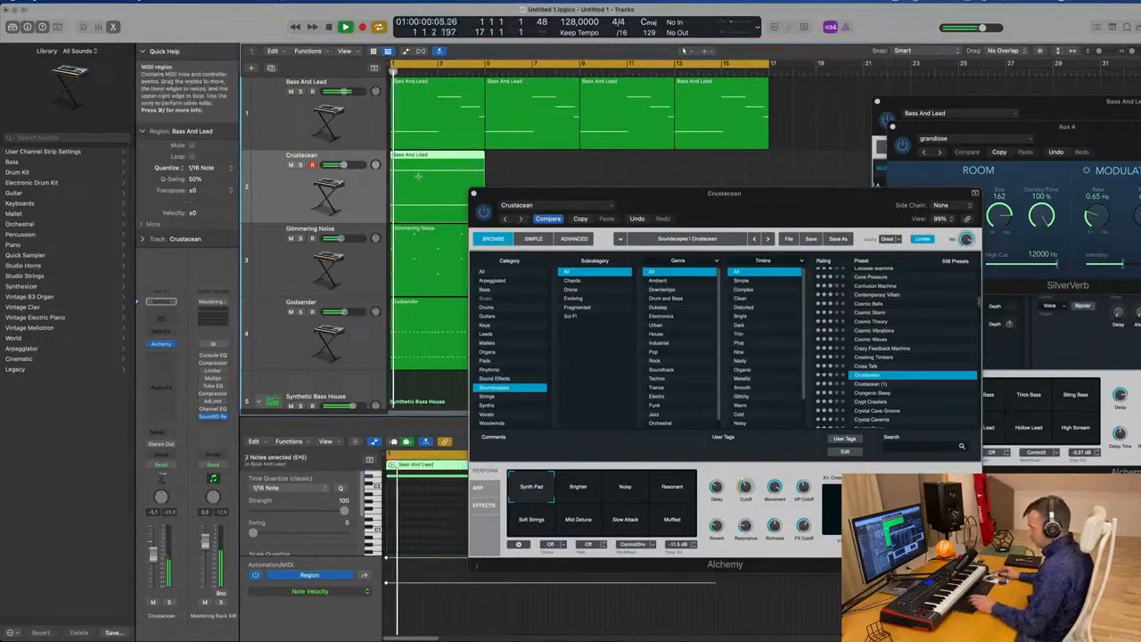
{"action": "left_click_drag", "start_coordinate": [721, 198], "coordinate": [814, 97]}
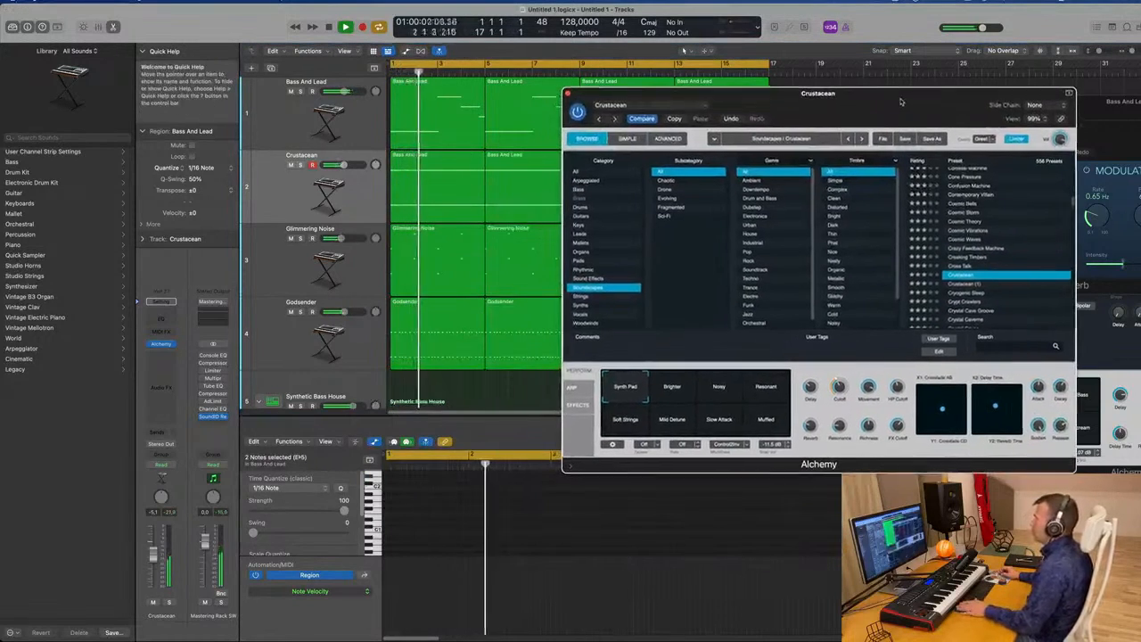
{"action": "left_click", "coordinate": [273, 194]}
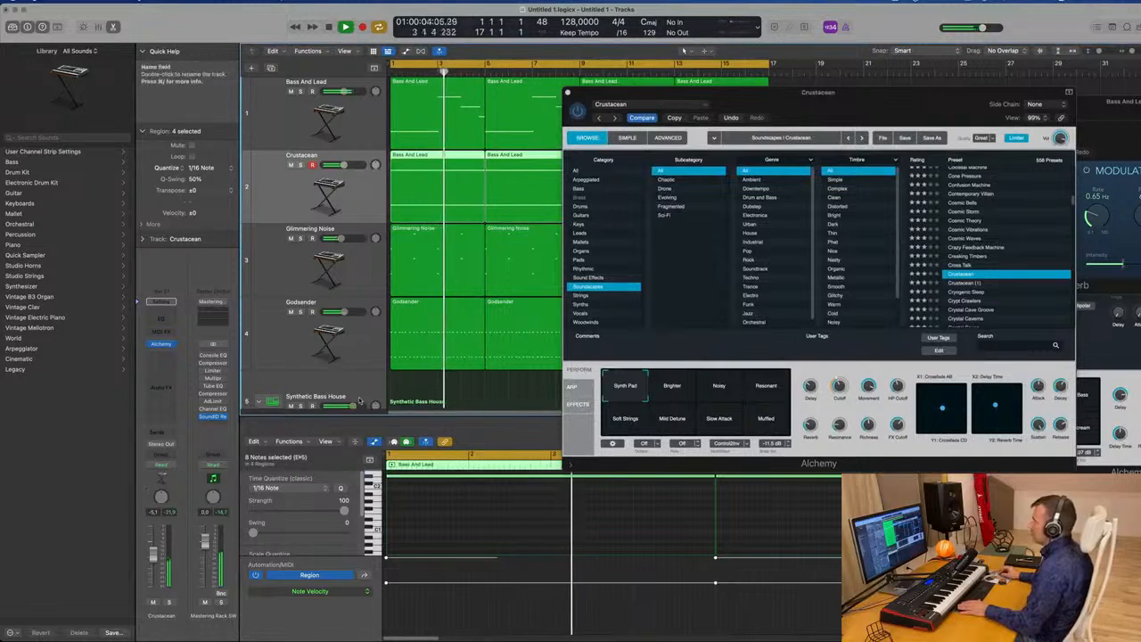
- Audition Crustacean with the full arrangement and switch the track's Alchemy preset to Crystal Caverns
{"action": "left_click_drag", "start_coordinate": [831, 116], "coordinate": [790, 157]}
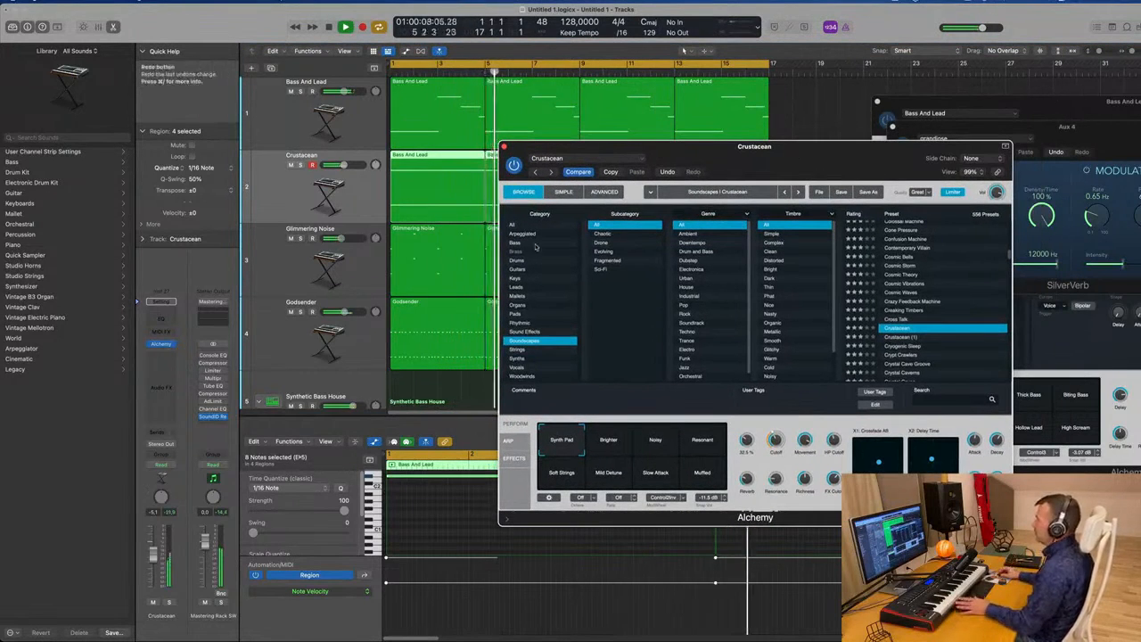
{"action": "left_click", "coordinate": [652, 113]}
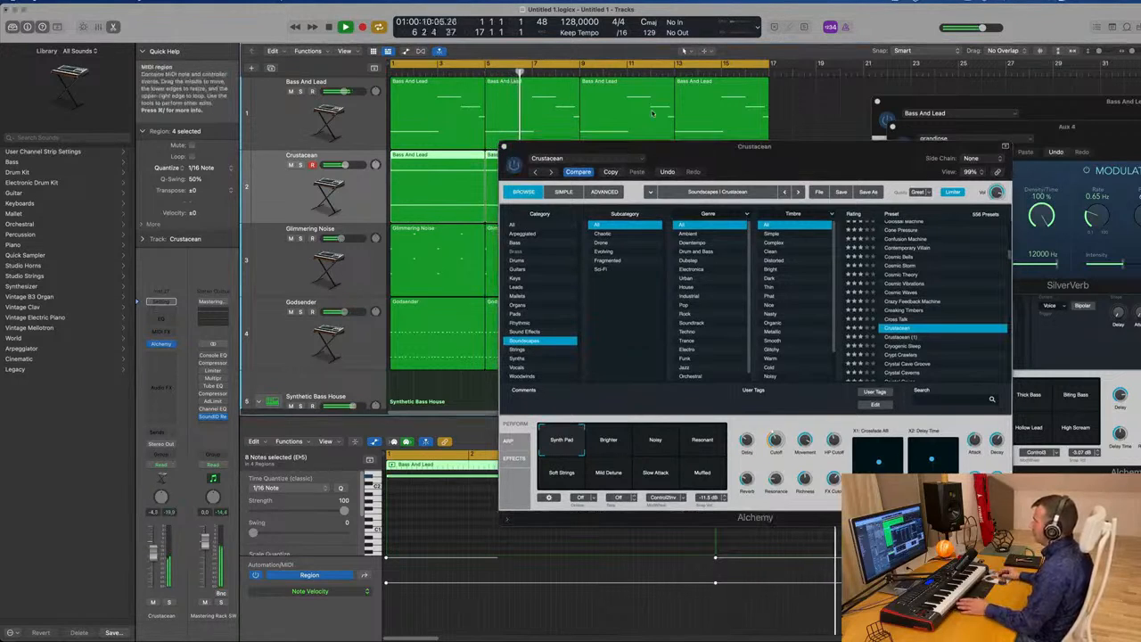
{"action": "left_click", "coordinate": [613, 176]}
{"action": "key", "text": "space"}
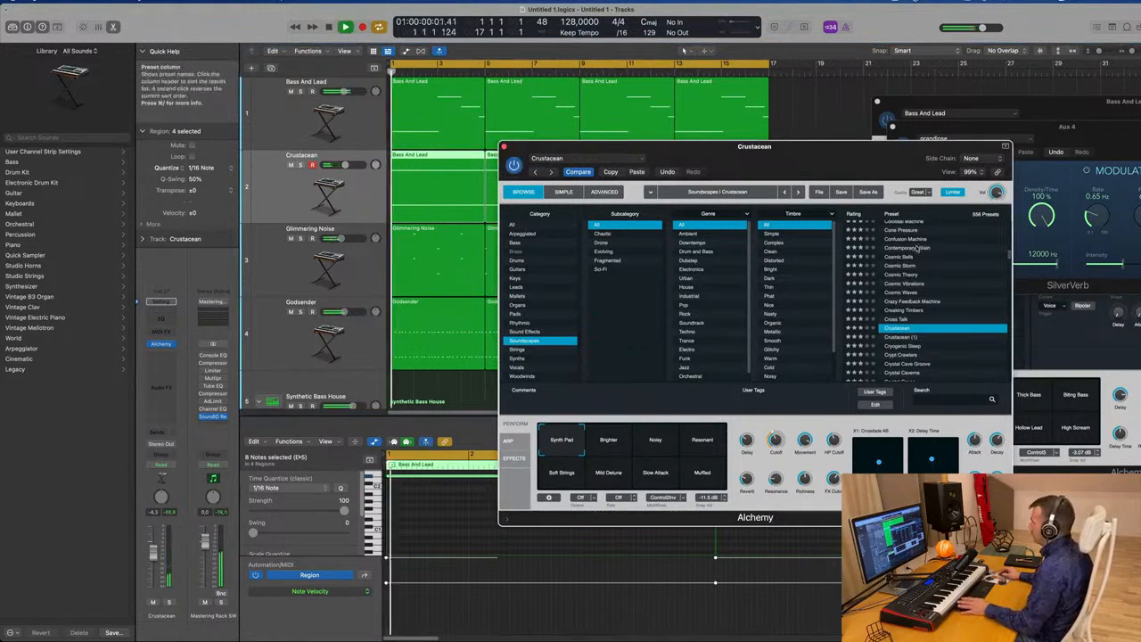
{"action": "scroll", "coordinate": [907, 283], "scroll_direction": "down", "scroll_amount": 3}
{"action": "left_click", "coordinate": [907, 285]}
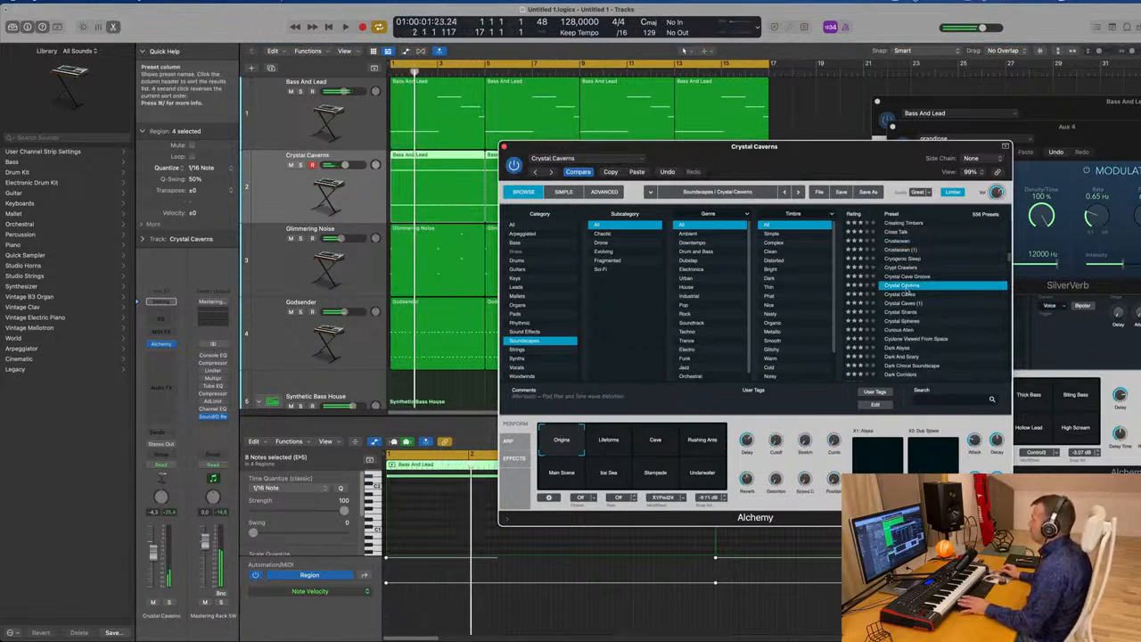
- Solo the Crystal Caverns track, add a Channel EQ low cut at about 252 Hz, and unsolo the track
{"action": "left_click_drag", "start_coordinate": [849, 162], "coordinate": [884, 145]}
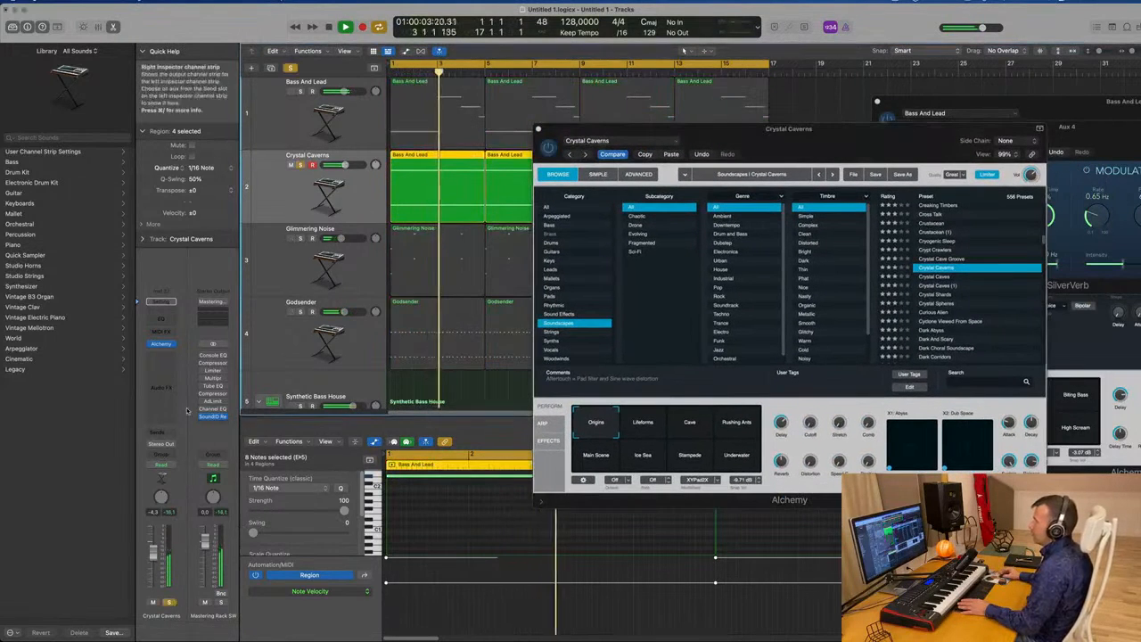
{"action": "left_click", "coordinate": [165, 318]}
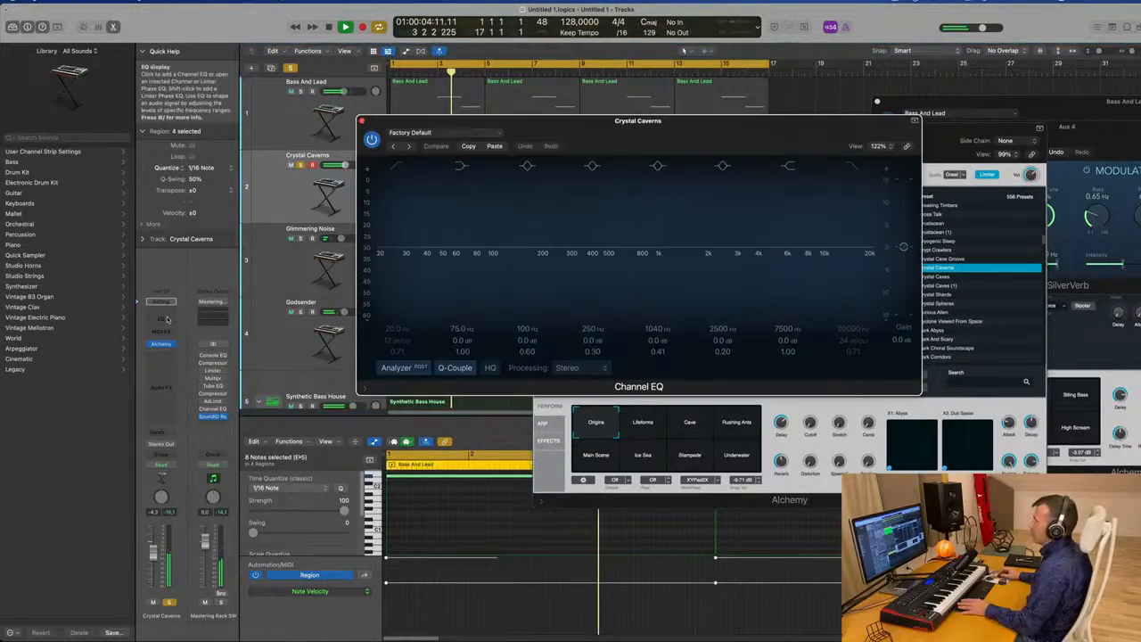
{"action": "left_click", "coordinate": [398, 167]}
{"action": "left_click_drag", "start_coordinate": [398, 223], "coordinate": [562, 212]}
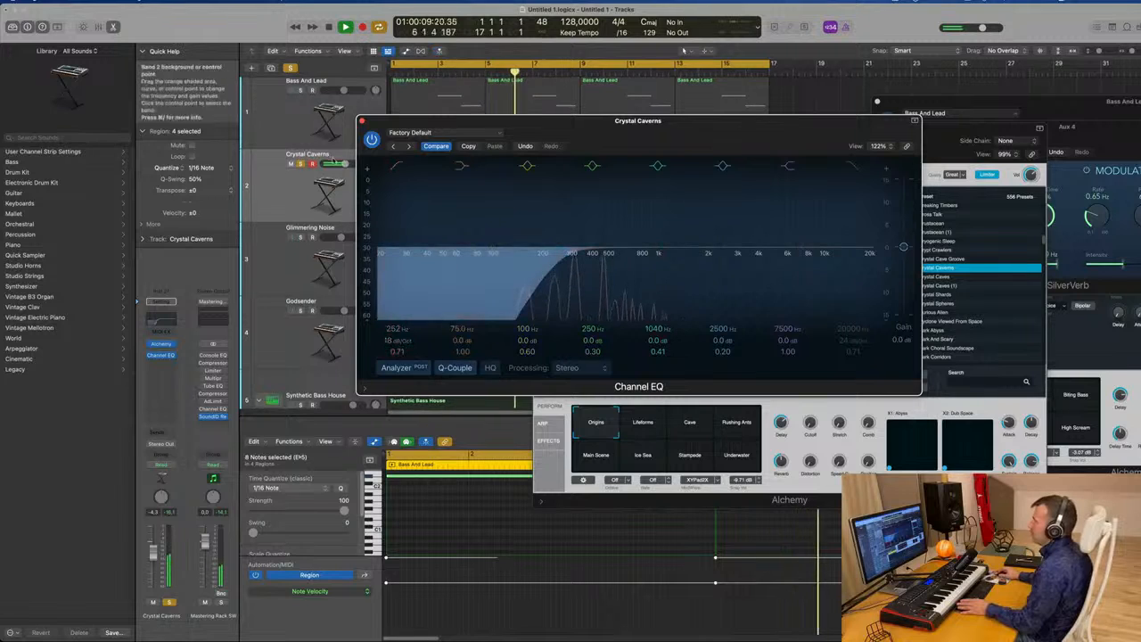
{"action": "left_click", "coordinate": [360, 119]}
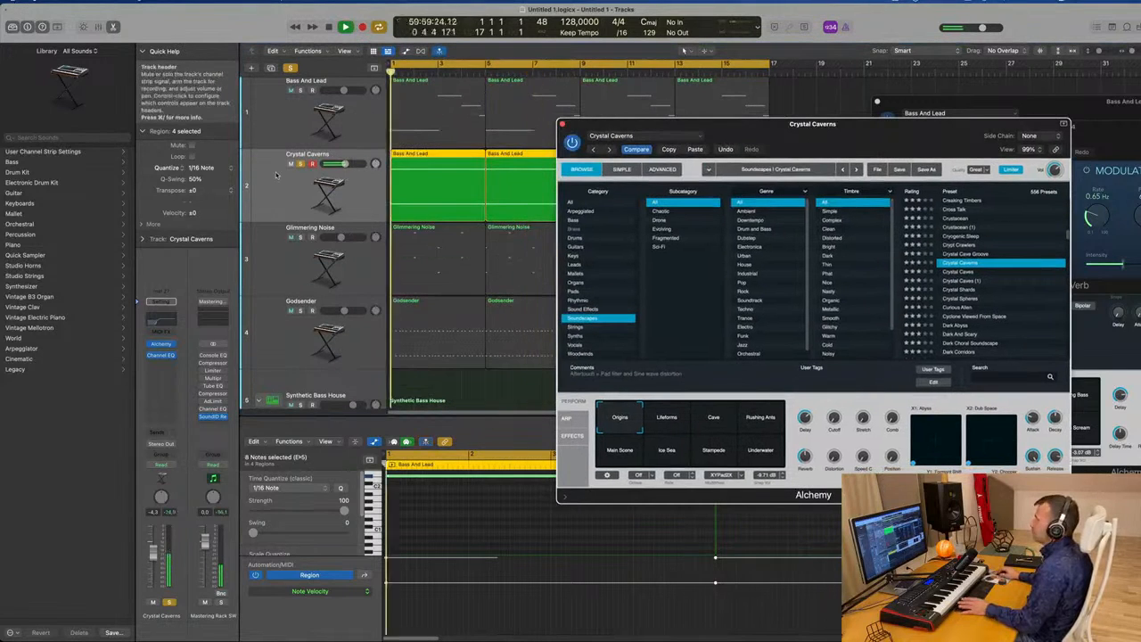
{"action": "left_click", "coordinate": [301, 165]}
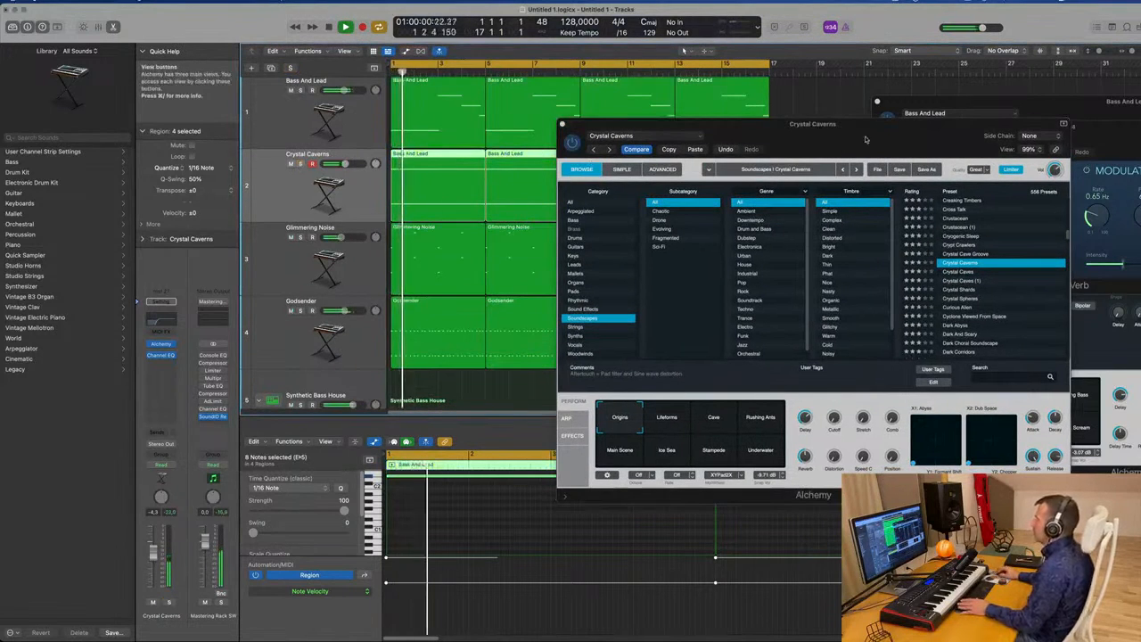
- Lower the Crystal Caverns track's volume to about -8 dB while replaying from the start
{"action": "left_click_drag", "start_coordinate": [867, 134], "coordinate": [840, 129]}
{"action": "key", "text": "Return"}
{"action": "left_click_drag", "start_coordinate": [155, 555], "coordinate": [156, 562]}
{"action": "key", "text": "Return"}
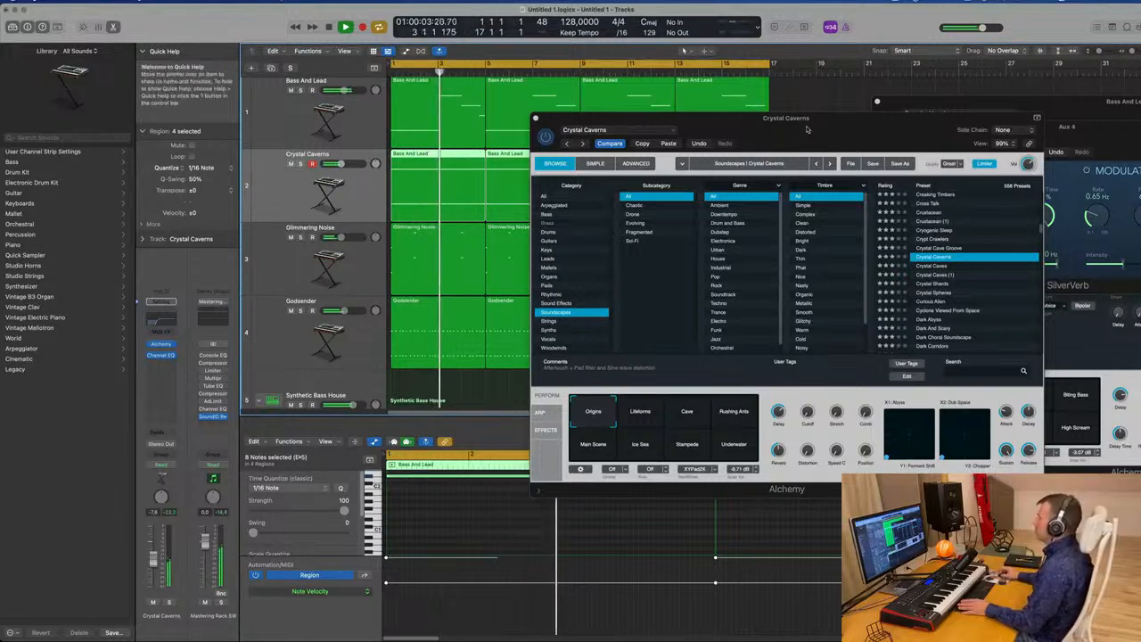
- Try the Curious Alien preset from the Soundscapes category on the second track, replaying from the start
{"action": "mouse_move", "coordinate": [807, 129]}
{"action": "left_mouse_down"}
{"action": "mouse_move", "coordinate": [1061, 125]}
{"action": "mouse_move", "coordinate": [812, 140]}
{"action": "left_mouse_up"}
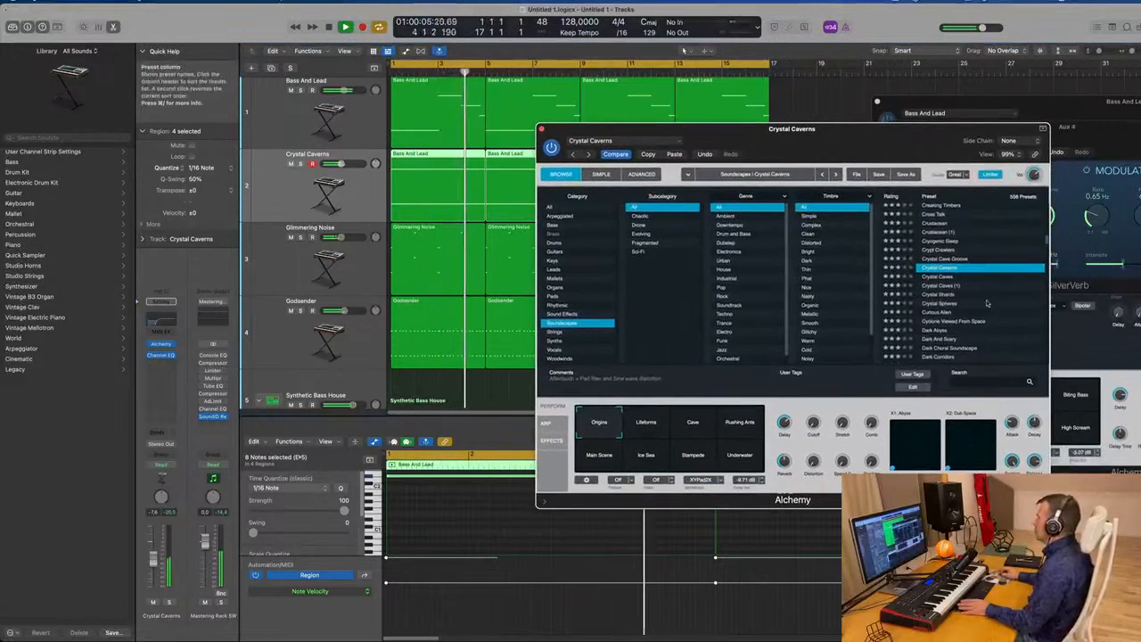
{"action": "scroll", "coordinate": [987, 303], "scroll_direction": "down", "scroll_amount": 1}
{"action": "left_click", "coordinate": [946, 299]}
{"action": "scroll", "coordinate": [962, 295], "scroll_direction": "down", "scroll_amount": 3}
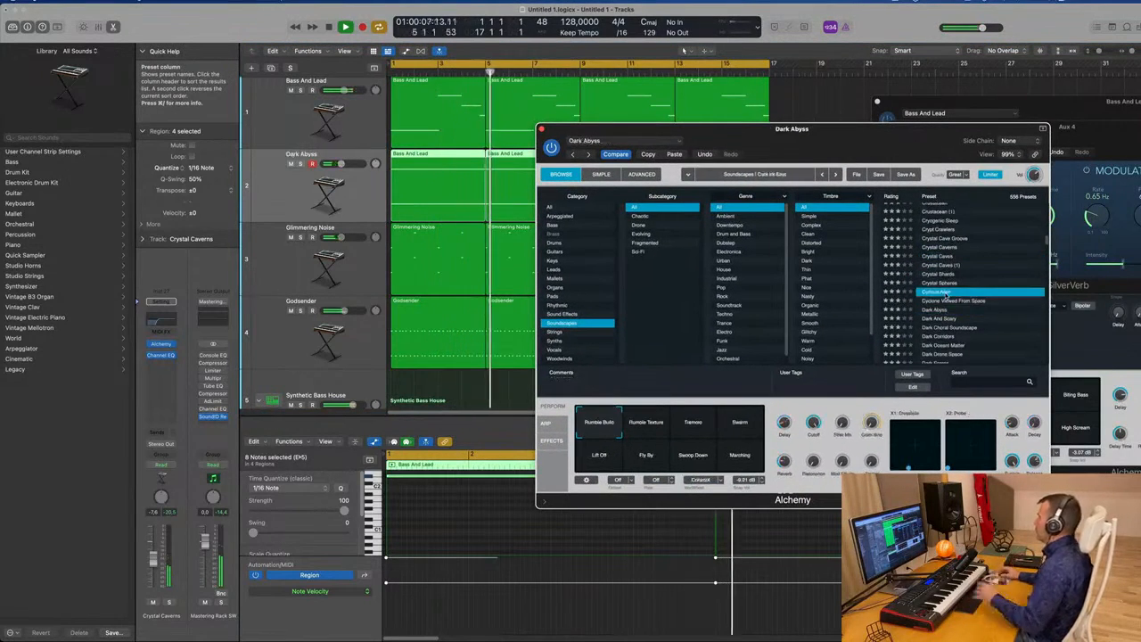
{"action": "key", "text": "space"}
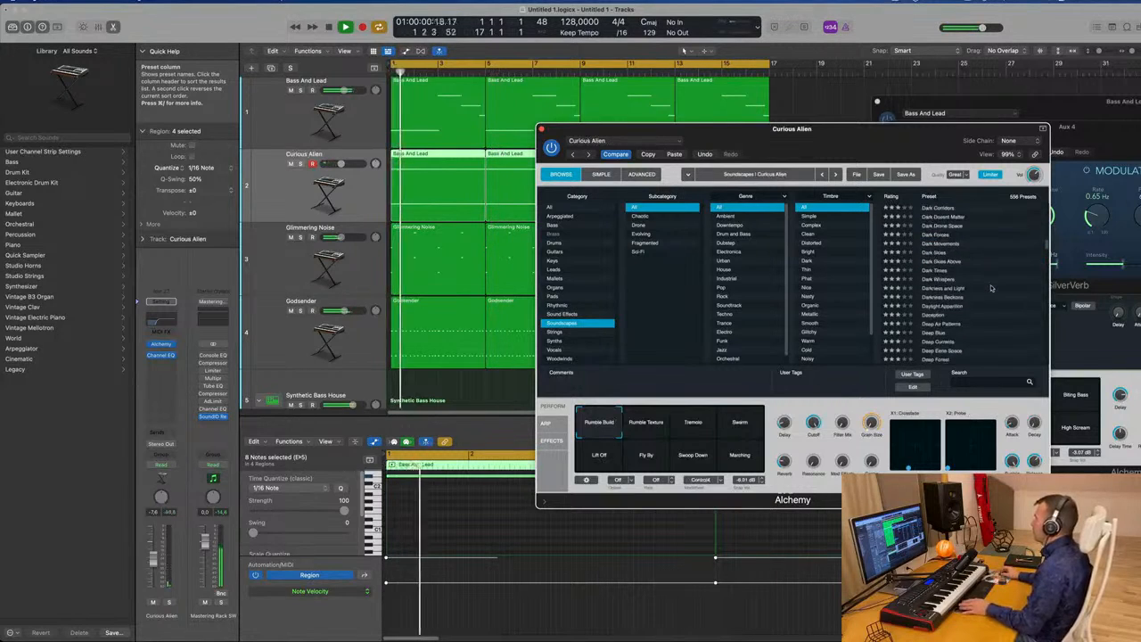
- Load the Deep Blue soundscape preset and set the track's volume to about -6 dB during playback
{"action": "scroll", "coordinate": [992, 284], "scroll_direction": "down", "scroll_amount": 5}
{"action": "left_click", "coordinate": [932, 281]}
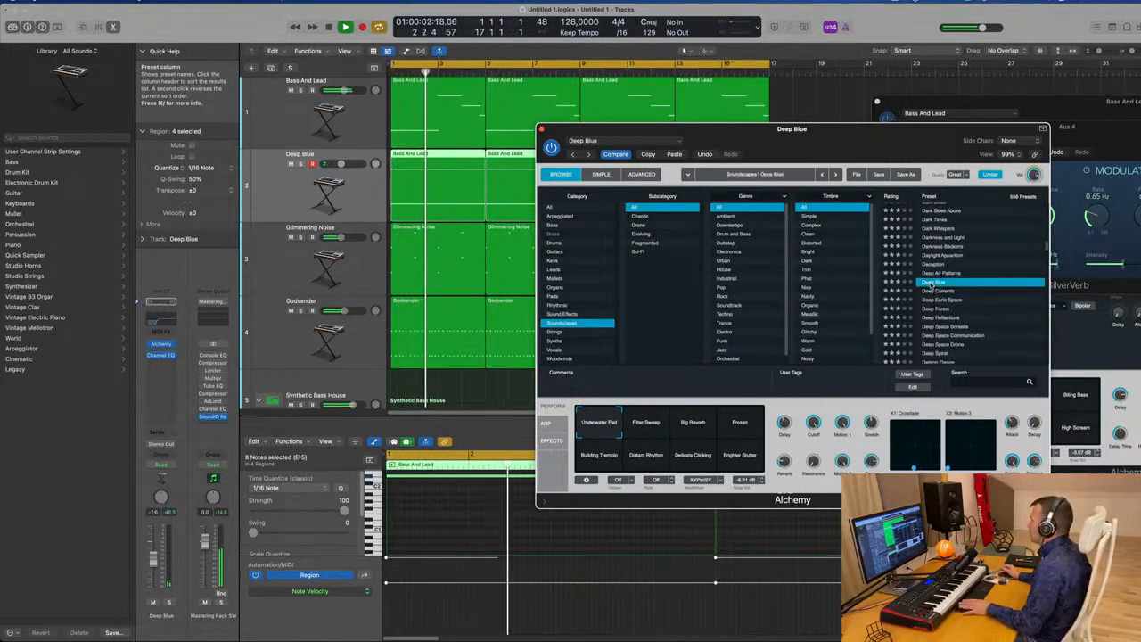
{"action": "key", "text": "Return"}
{"action": "left_click_drag", "start_coordinate": [154, 560], "coordinate": [153, 556]}
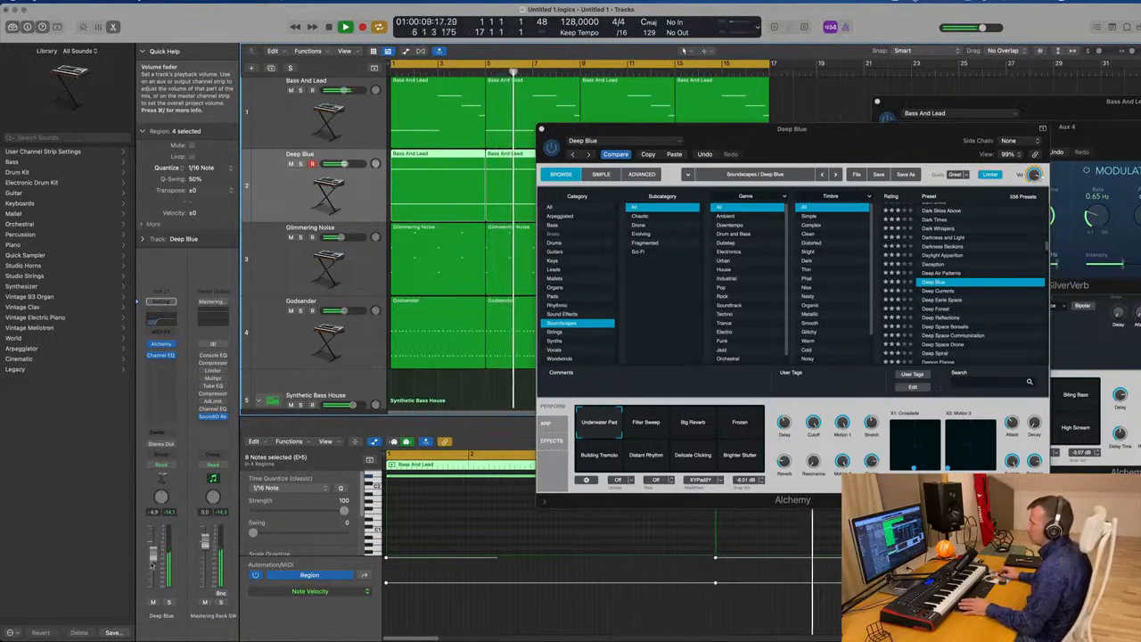
- Add a send to Bus 4 (Aux 4) on the Deep Blue track, turn it up and close the instrument window
{"action": "left_click", "coordinate": [160, 432]}
{"action": "mouse_move", "coordinate": [160, 447]}
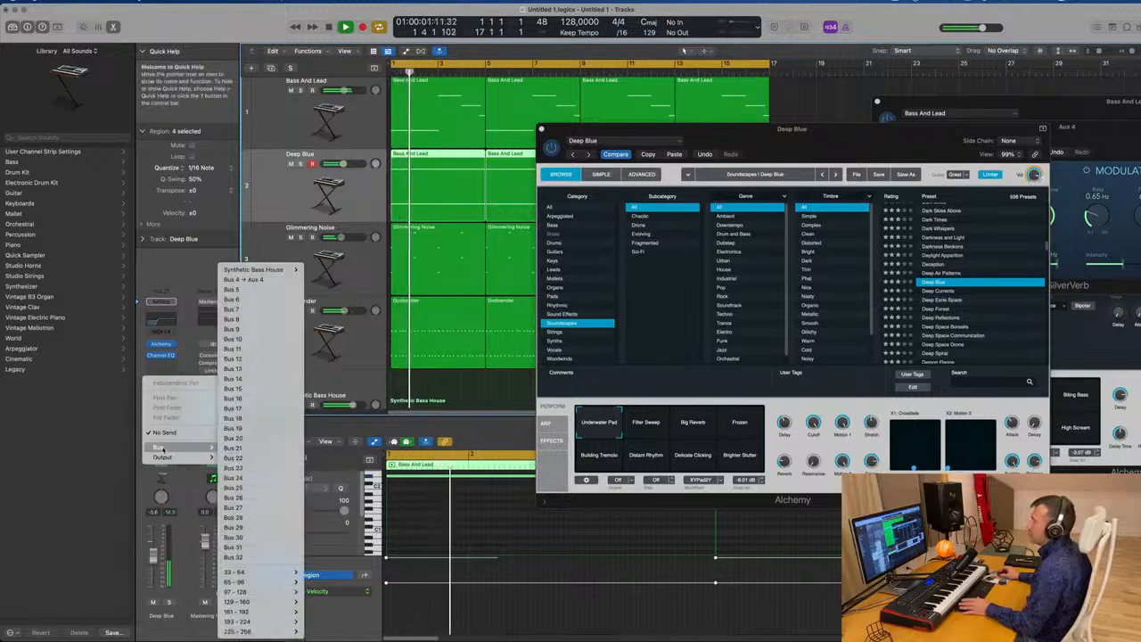
{"action": "left_click", "coordinate": [250, 279]}
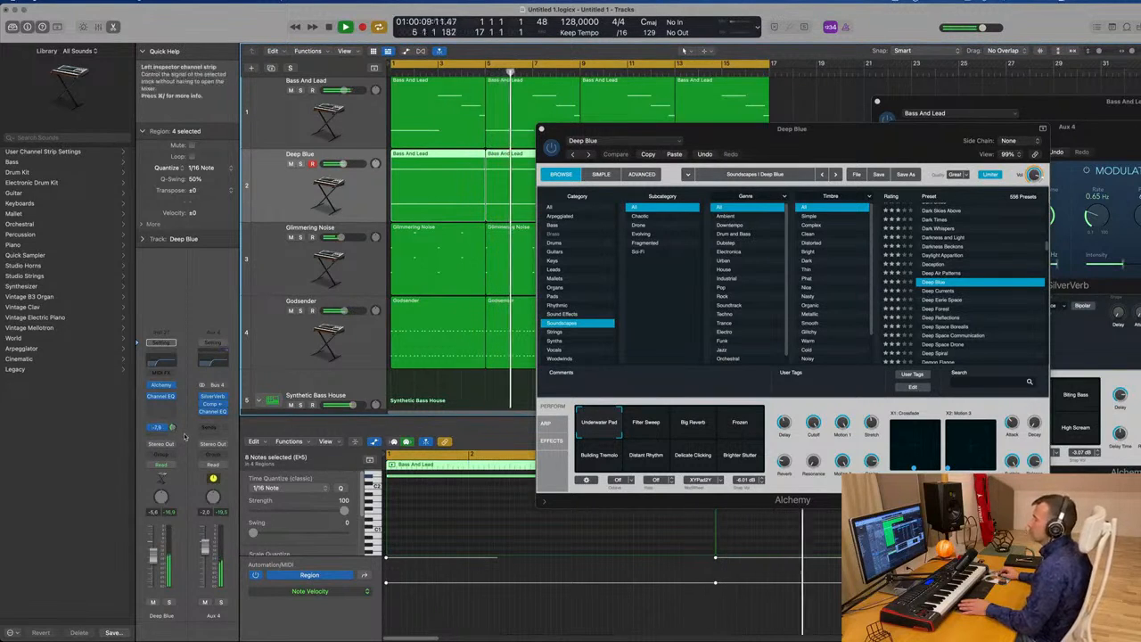
{"action": "left_click_drag", "start_coordinate": [749, 132], "coordinate": [633, 117]}
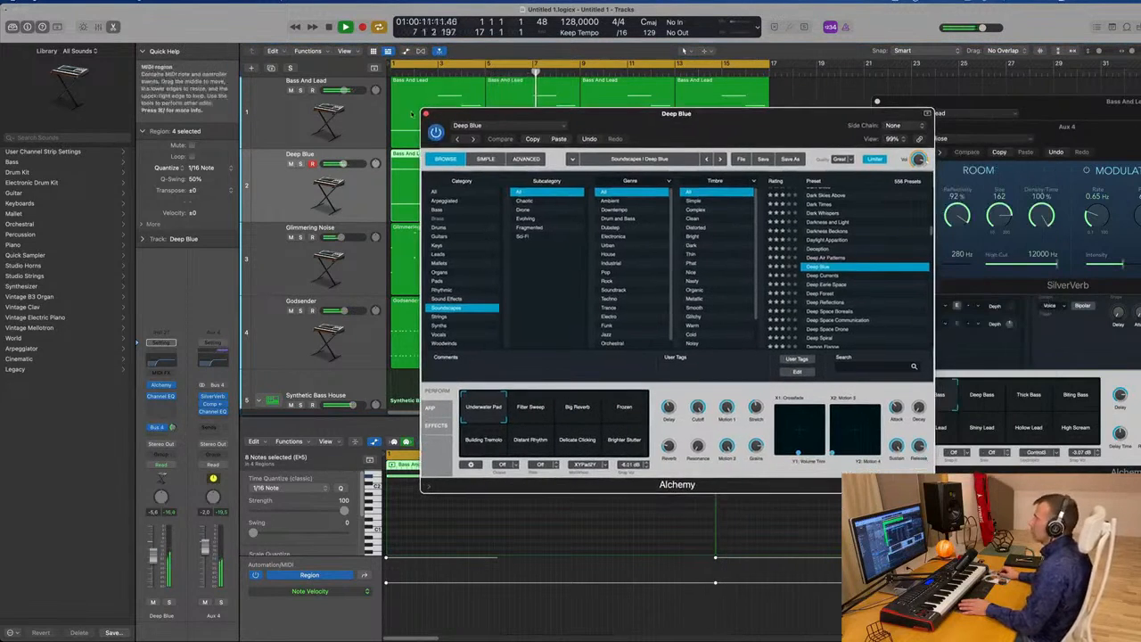
{"action": "left_click", "coordinate": [411, 140]}
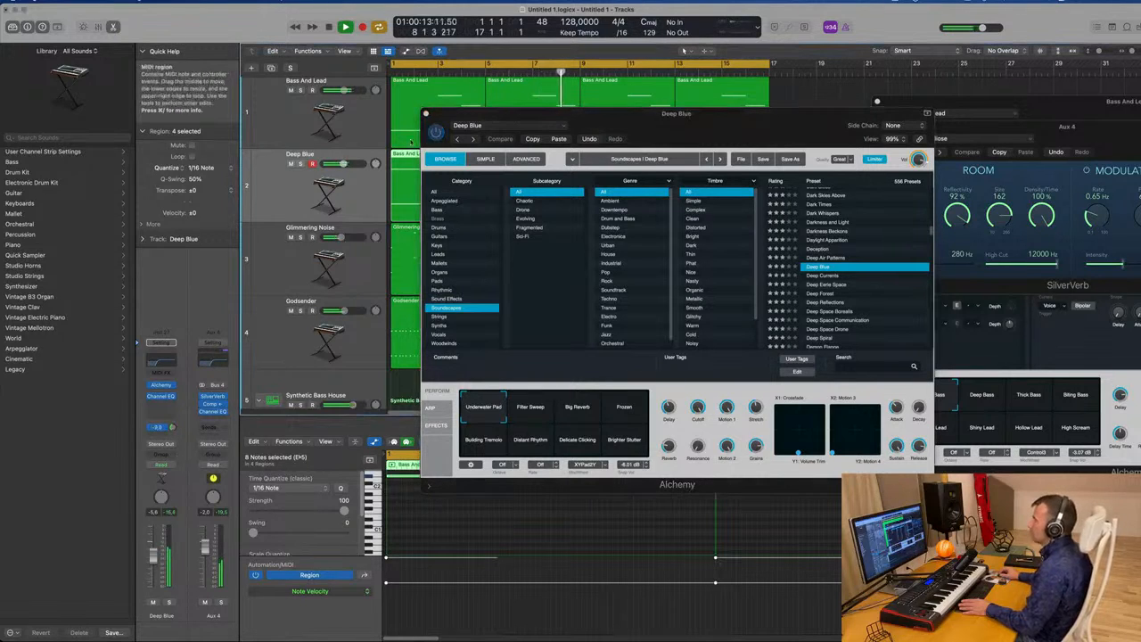
{"action": "left_click", "coordinate": [426, 115]}
- Boost the 75 Hz low shelf by about 5.7 dB in Kick 1's Channel EQ and set its volume to about -4 dB
{"action": "scroll", "coordinate": [412, 276], "scroll_direction": "down", "scroll_amount": 5}
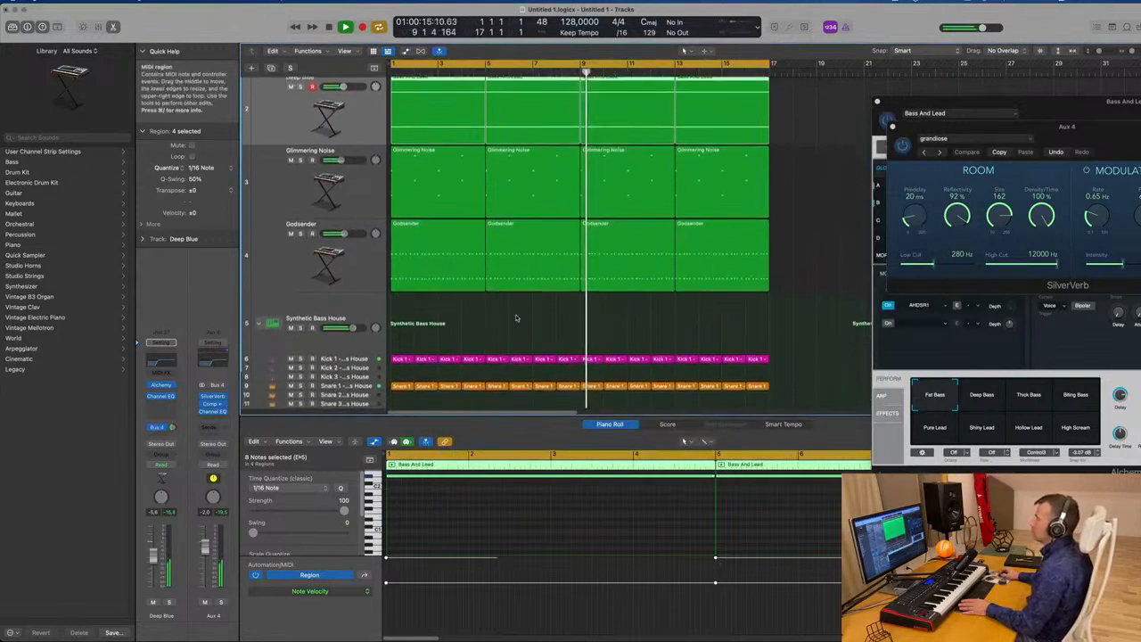
{"action": "left_click", "coordinate": [356, 312]}
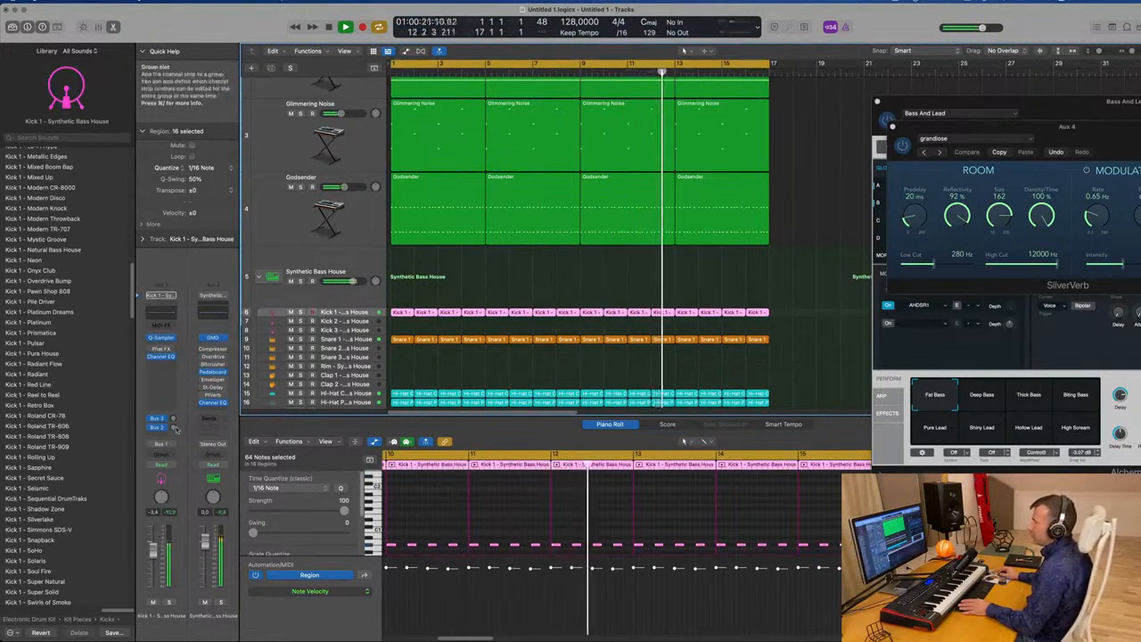
{"action": "left_click", "coordinate": [165, 313]}
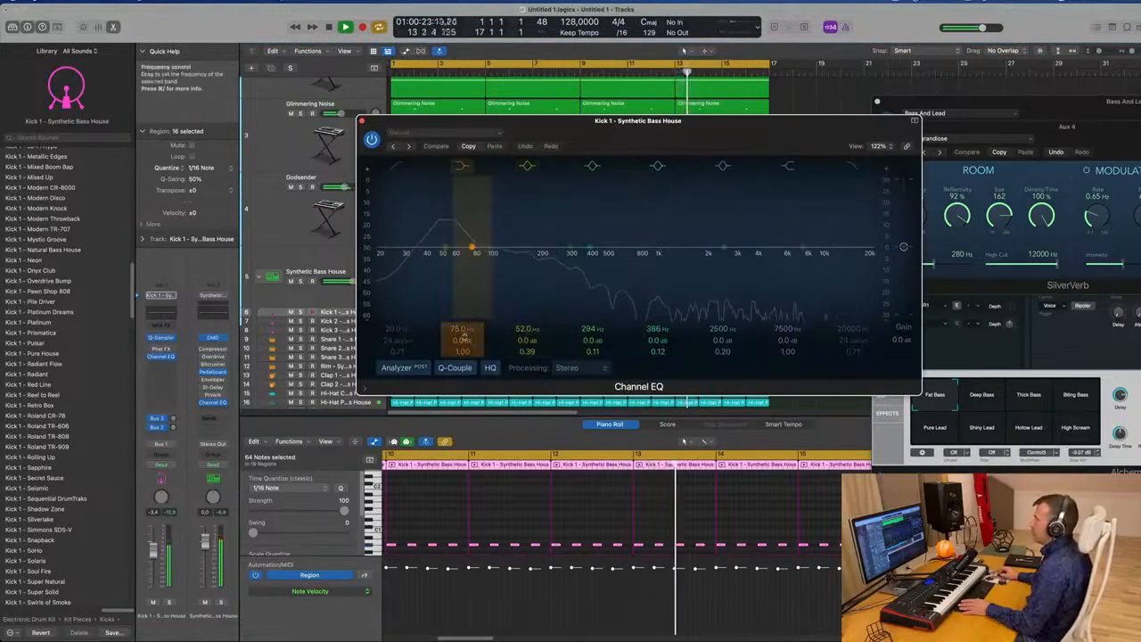
{"action": "left_click_drag", "start_coordinate": [471, 247], "coordinate": [472, 241]}
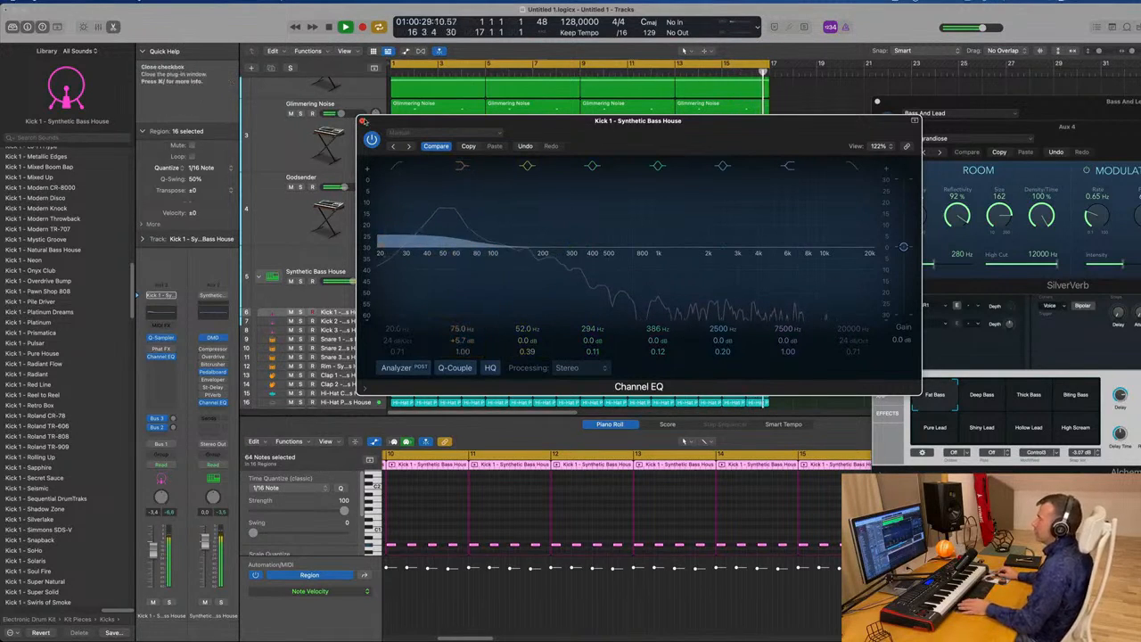
{"action": "left_click", "coordinate": [362, 121]}
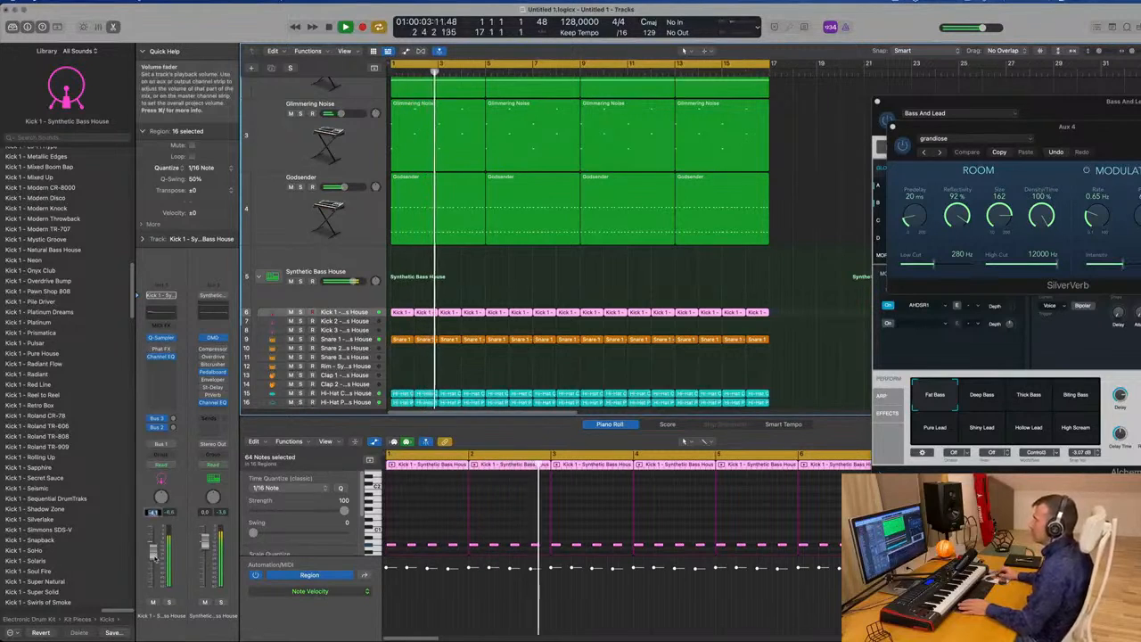
- Select the Deep Blue track again and lower its volume to about -8 dB
{"action": "left_click", "coordinate": [500, 310]}
{"action": "scroll", "coordinate": [500, 309], "scroll_direction": "up", "scroll_amount": 5}
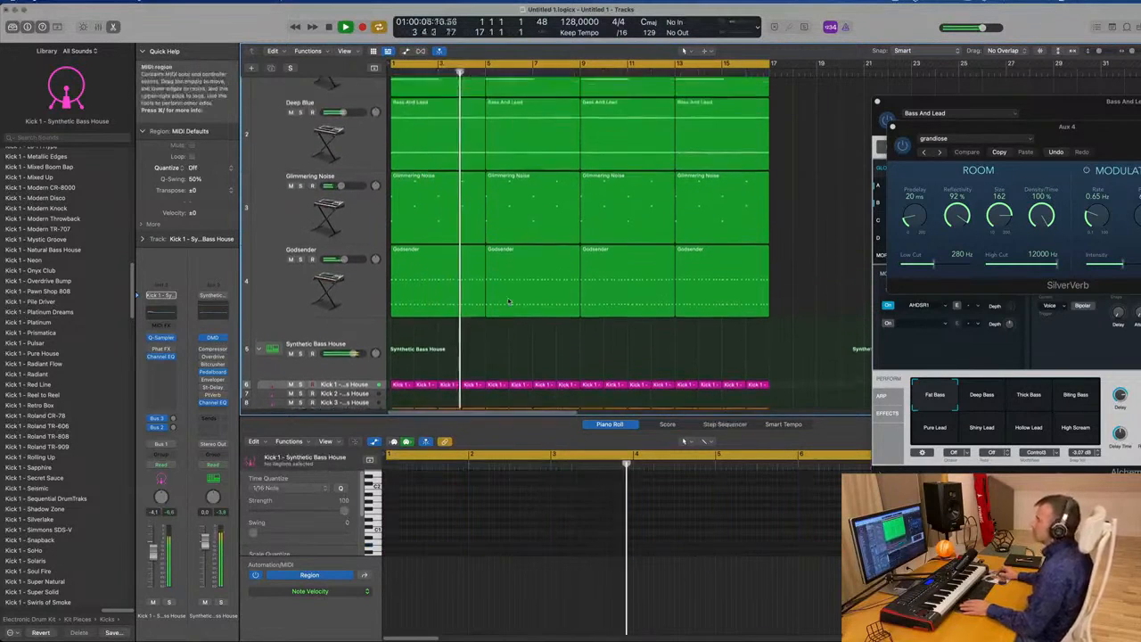
{"action": "left_click", "coordinate": [284, 195]}
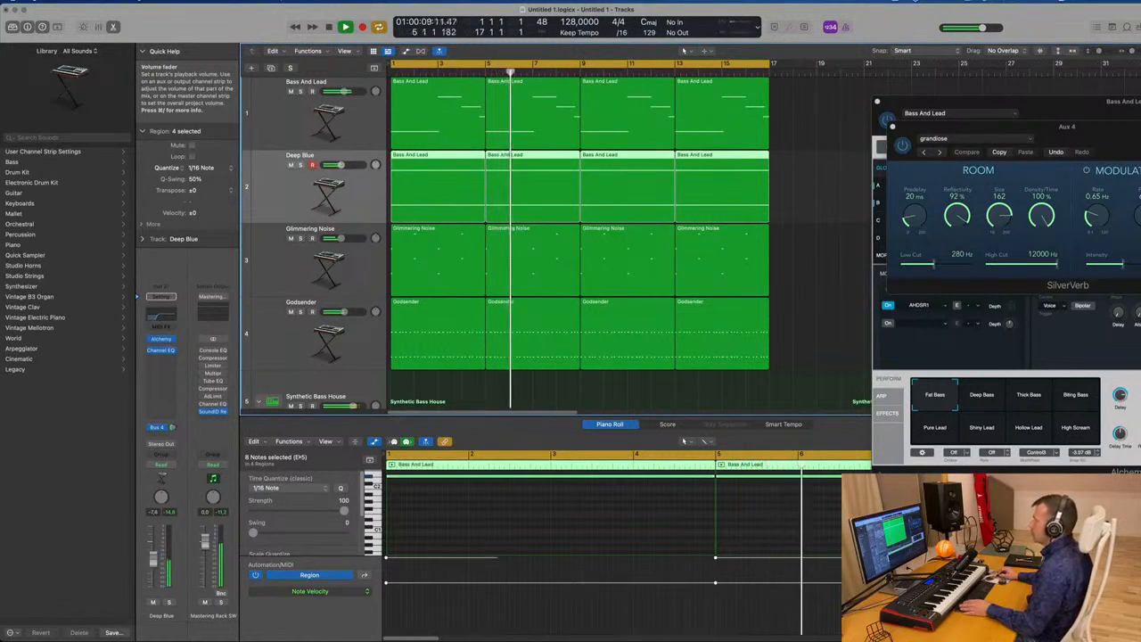
- Copy the first bar's Snare 1 region onto the Tom High 2 track of the drum kit
{"action": "scroll", "coordinate": [627, 248], "scroll_direction": "down", "scroll_amount": 2}
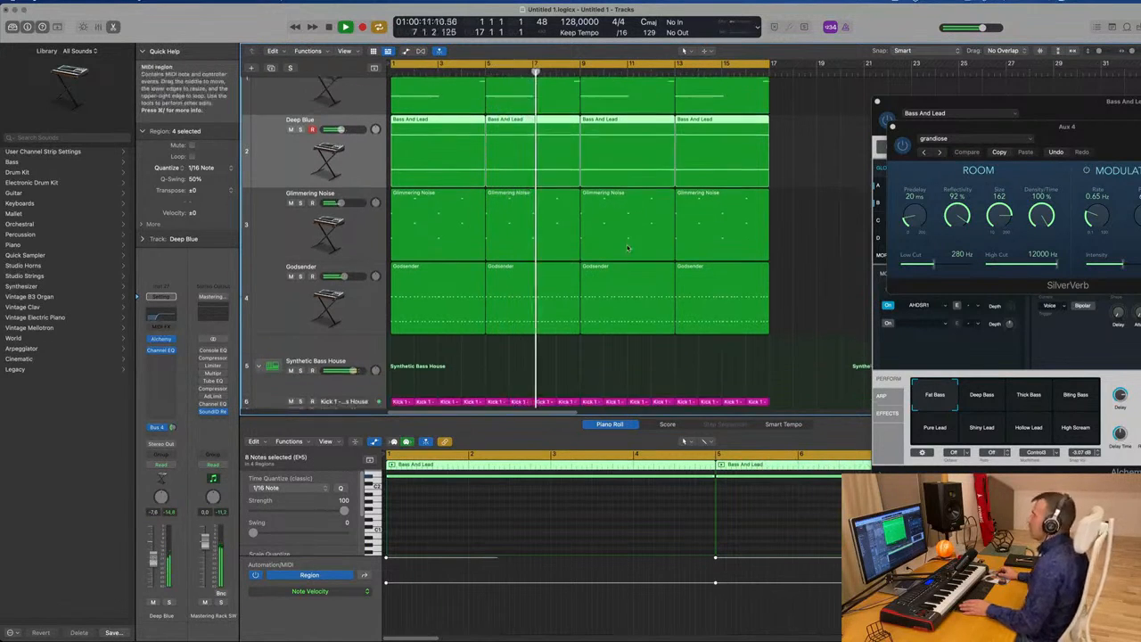
{"action": "scroll", "coordinate": [627, 248], "scroll_direction": "down", "scroll_amount": 6}
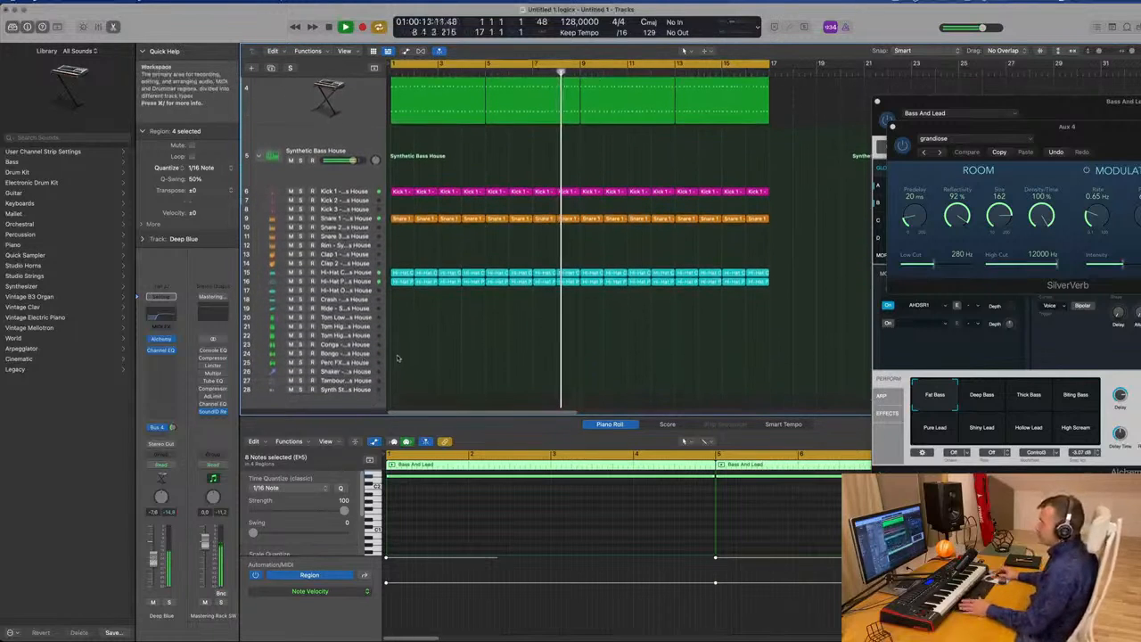
{"action": "left_click", "coordinate": [400, 220]}
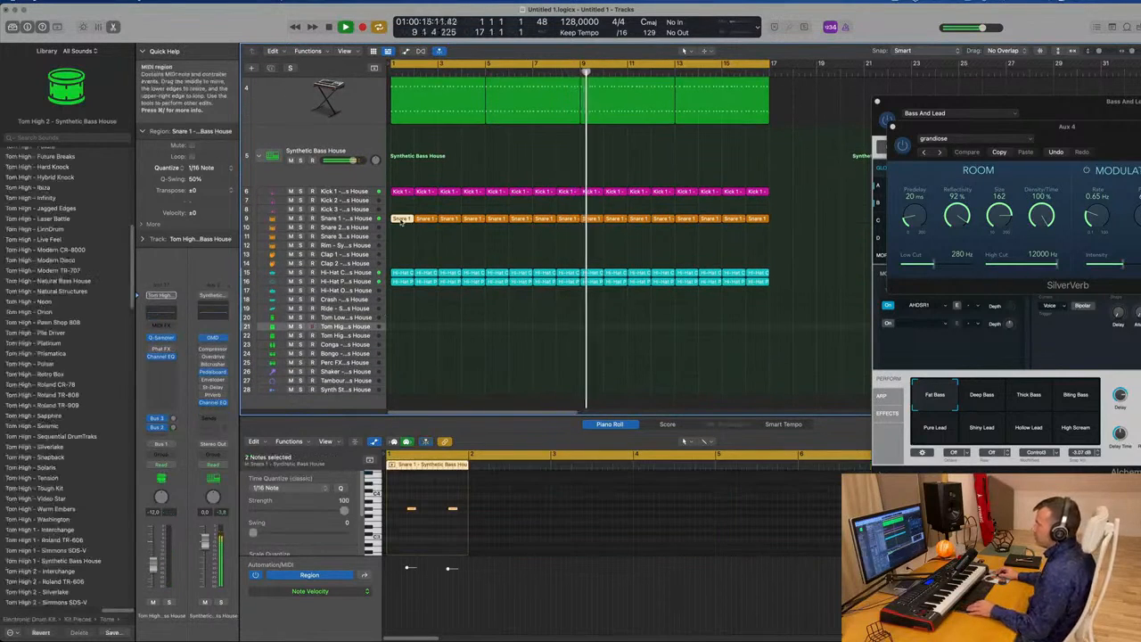
{"action": "left_click_drag", "start_coordinate": [400, 220], "coordinate": [402, 327]}
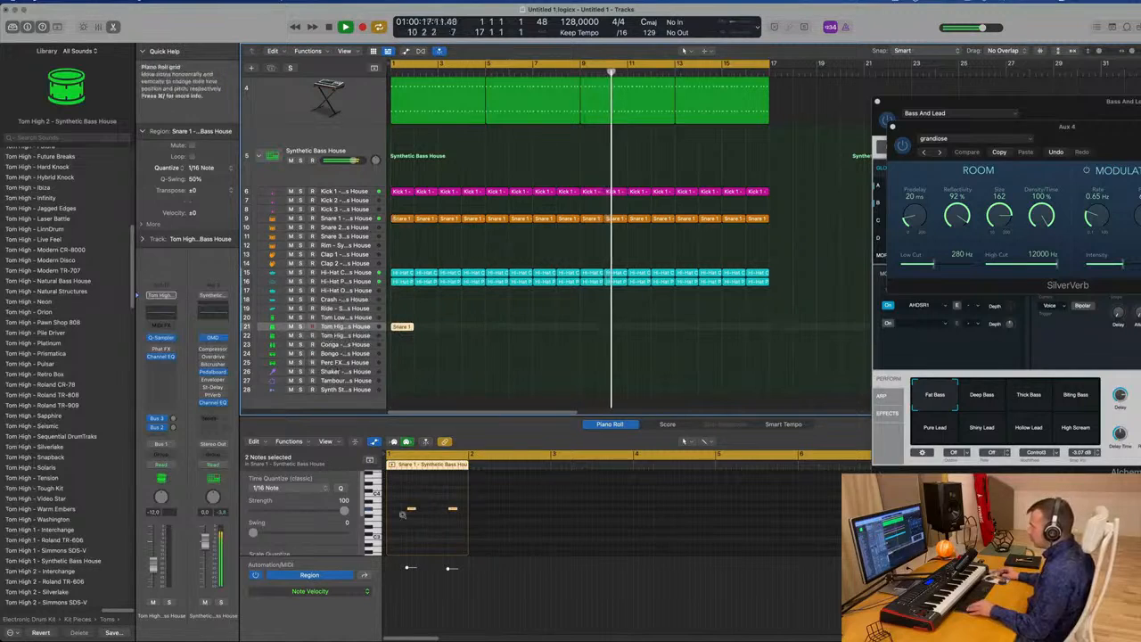
- Shift both notes of the copied Tom High 2 region three sixteenths later and play the loop from the start
{"action": "scroll", "coordinate": [410, 499], "scroll_direction": "up", "scroll_amount": 5}
{"action": "left_click_drag", "start_coordinate": [413, 496], "coordinate": [587, 514]}
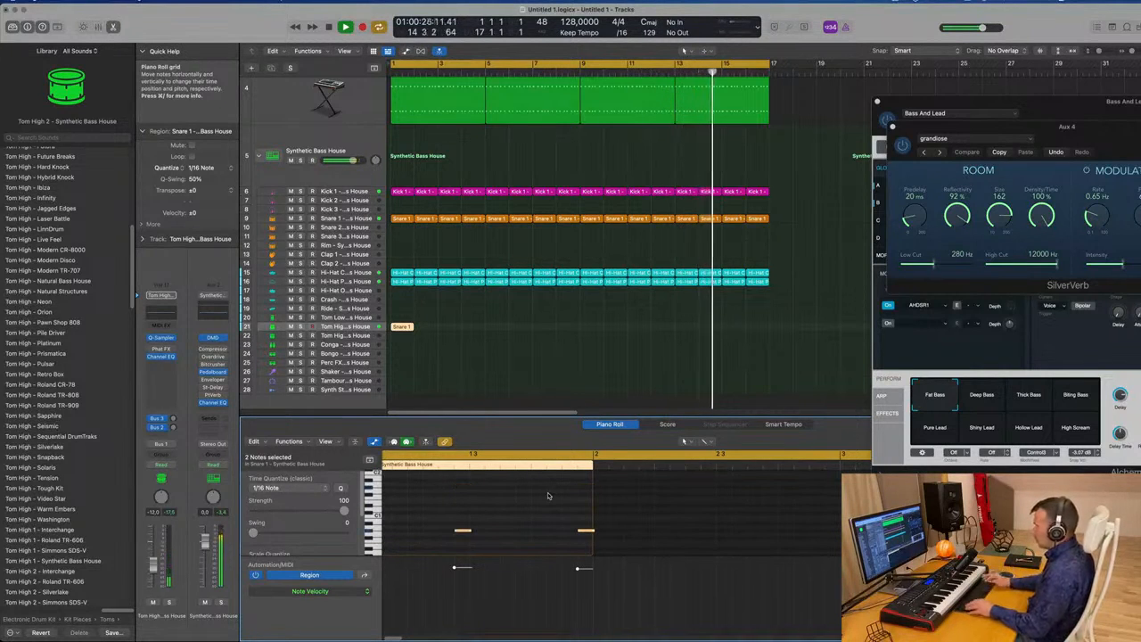
{"action": "key", "text": "Return"}
{"action": "key", "text": "space"}
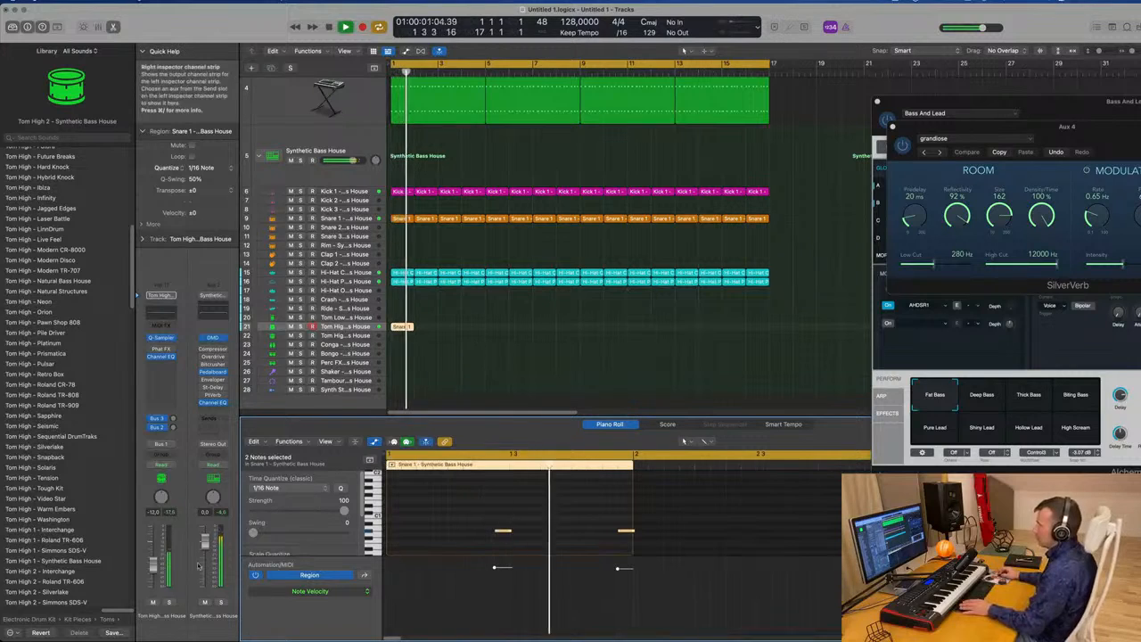
- Raise Tom High 2's volume to about -6.8 dB during playback and delete the second note of its region
{"action": "key", "text": "Return"}
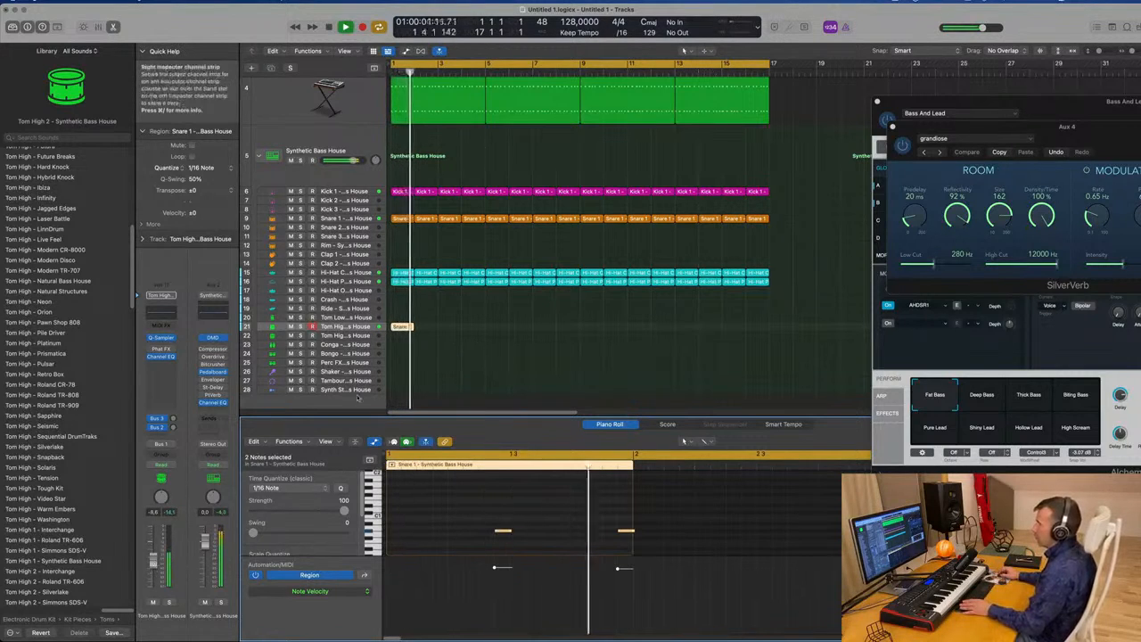
{"action": "key", "text": "Return"}
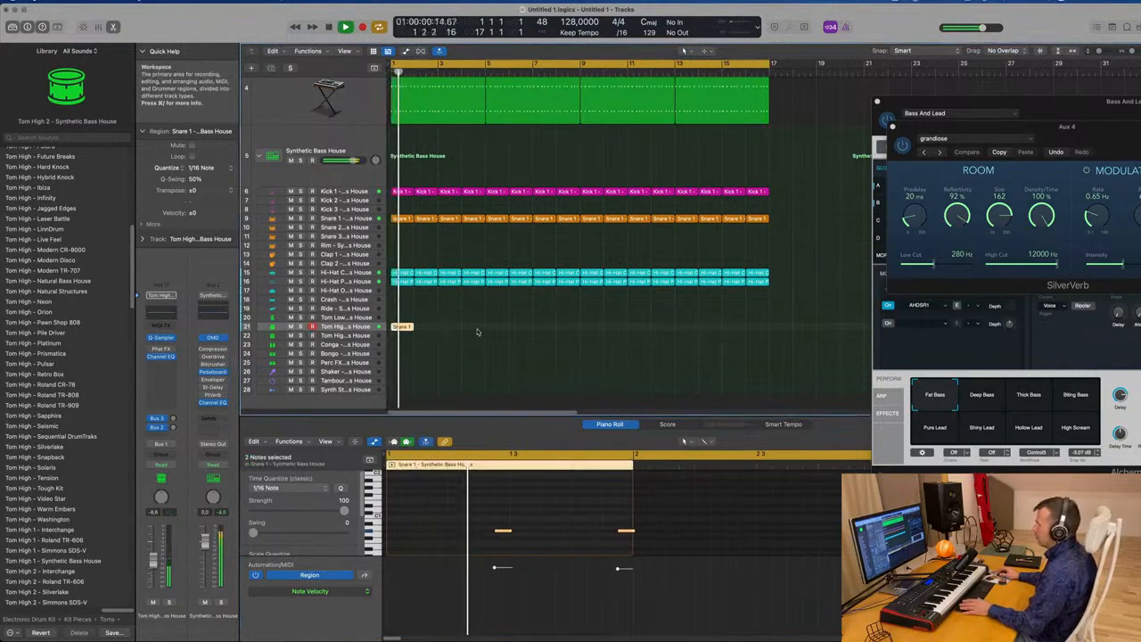
{"action": "key", "text": "Return"}
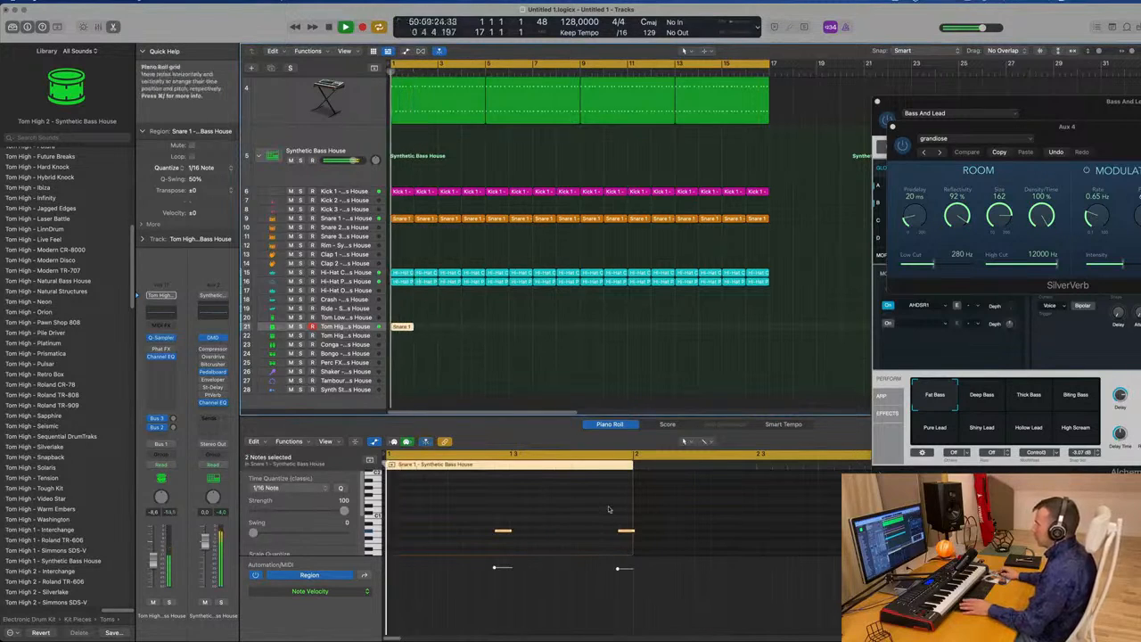
{"action": "left_click", "coordinate": [624, 531]}
{"action": "key", "text": "Delete"}
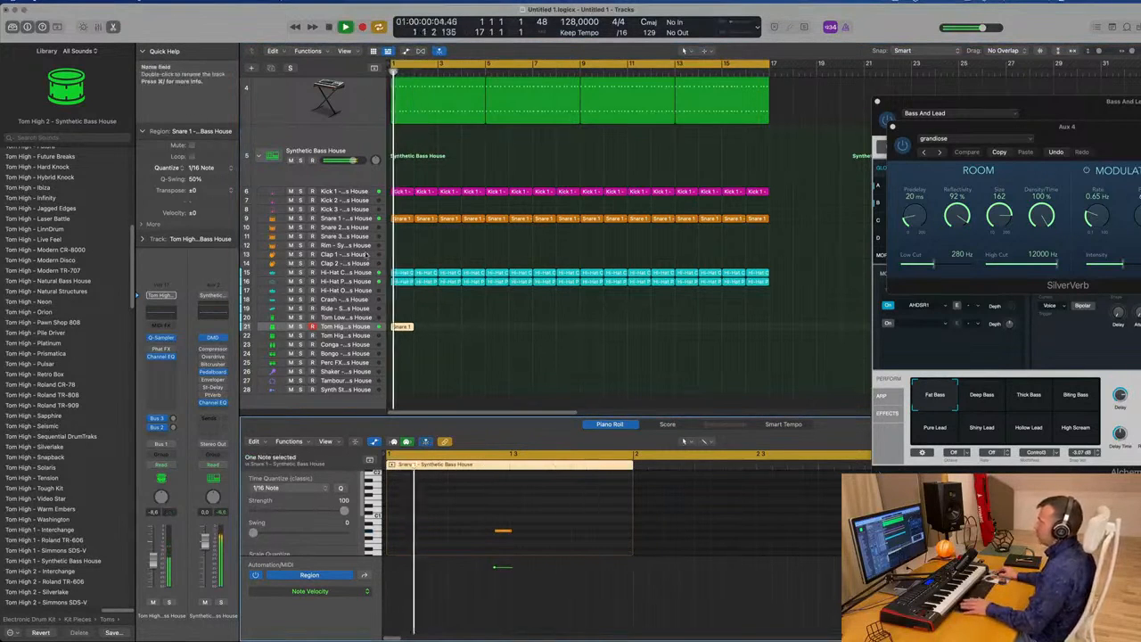
- Repeat the one-bar Tom High 2 region until it fills the loop through bar 16
{"action": "left_click_drag", "start_coordinate": [467, 319], "coordinate": [404, 333]}
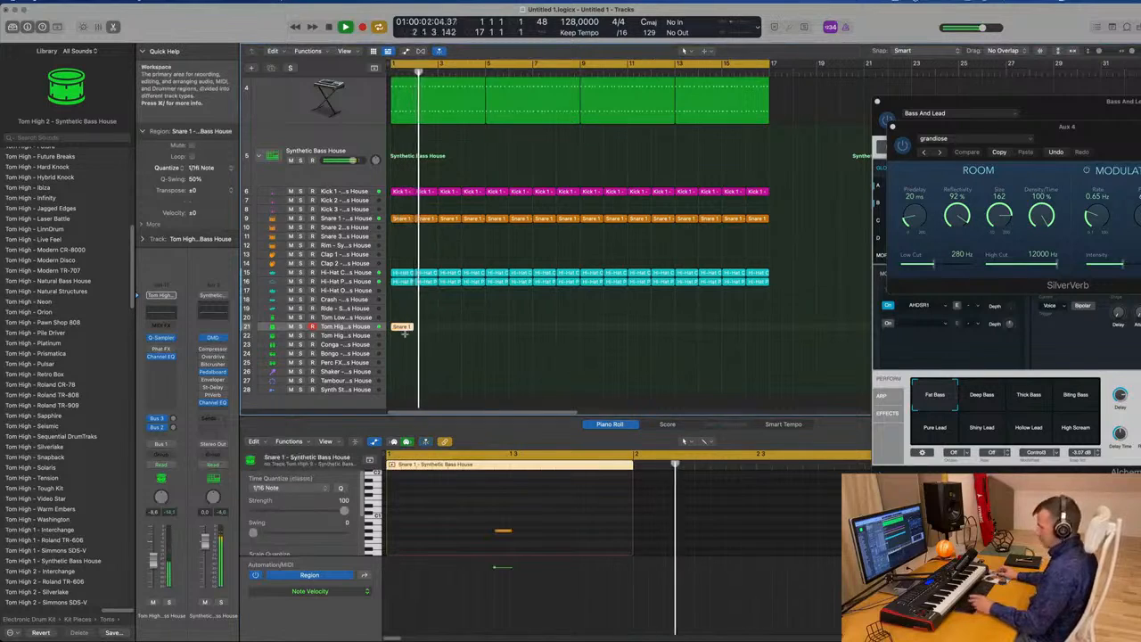
{"action": "key", "text": "super+r"}
{"action": "key", "text": "super+r"}
{"action": "key", "text": "super+r"}
{"action": "key", "text": "super+r"}
{"action": "key", "text": "super+r"}
{"action": "key", "text": "super+r"}
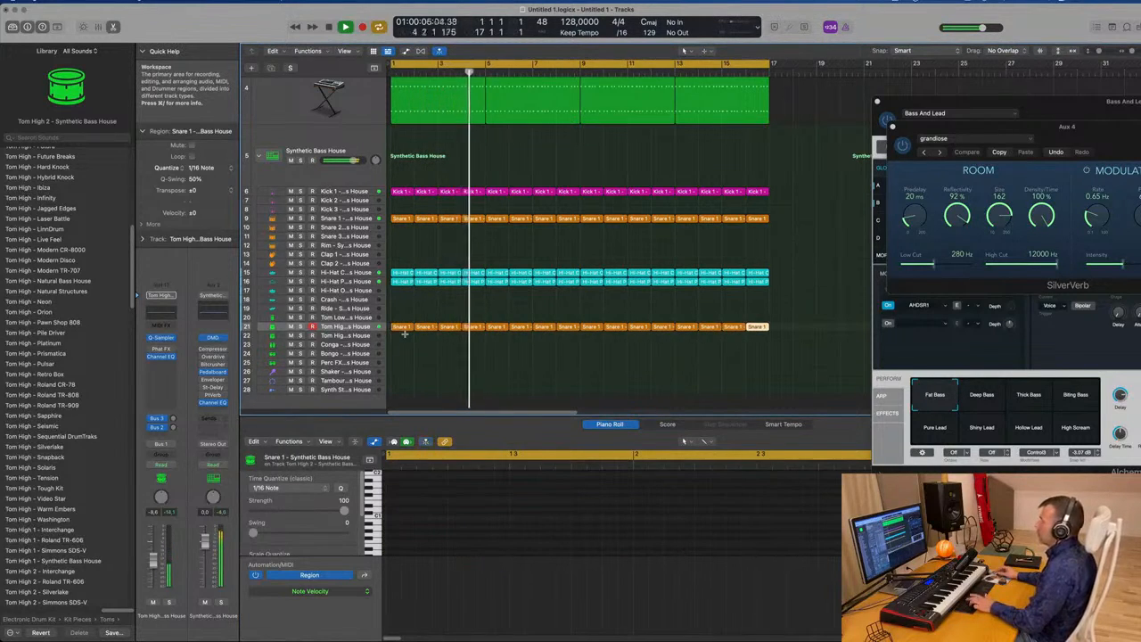
- Select all the Tom High 2 regions and lower the track's volume to about -10 dB
{"action": "left_click", "coordinate": [412, 308]}
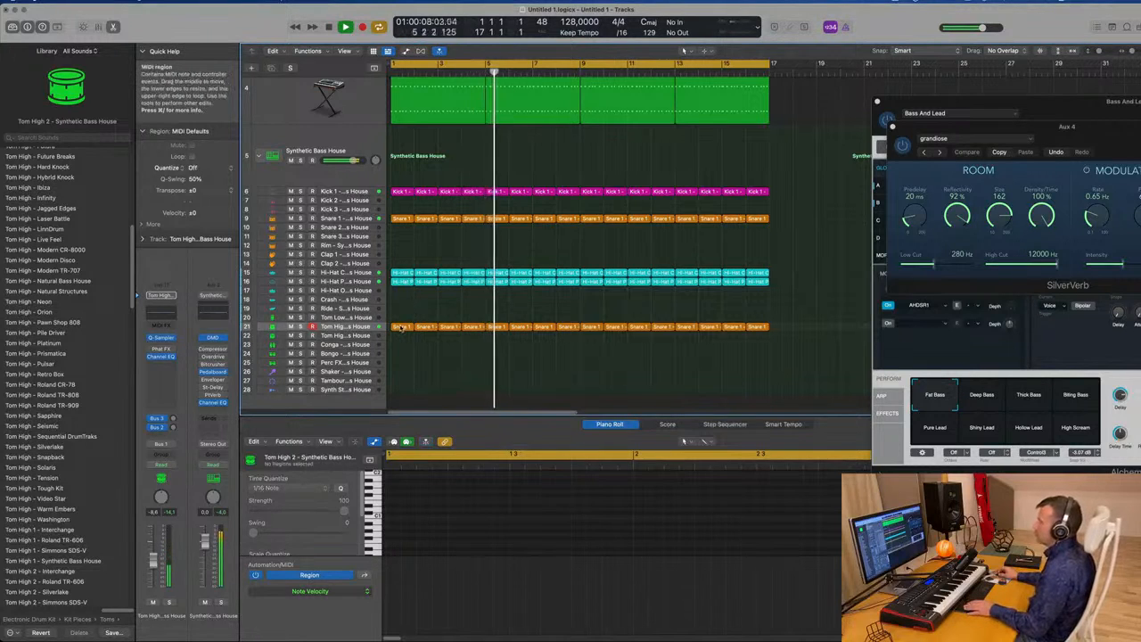
{"action": "left_click", "coordinate": [400, 327]}
{"action": "key", "text": "shift+f"}
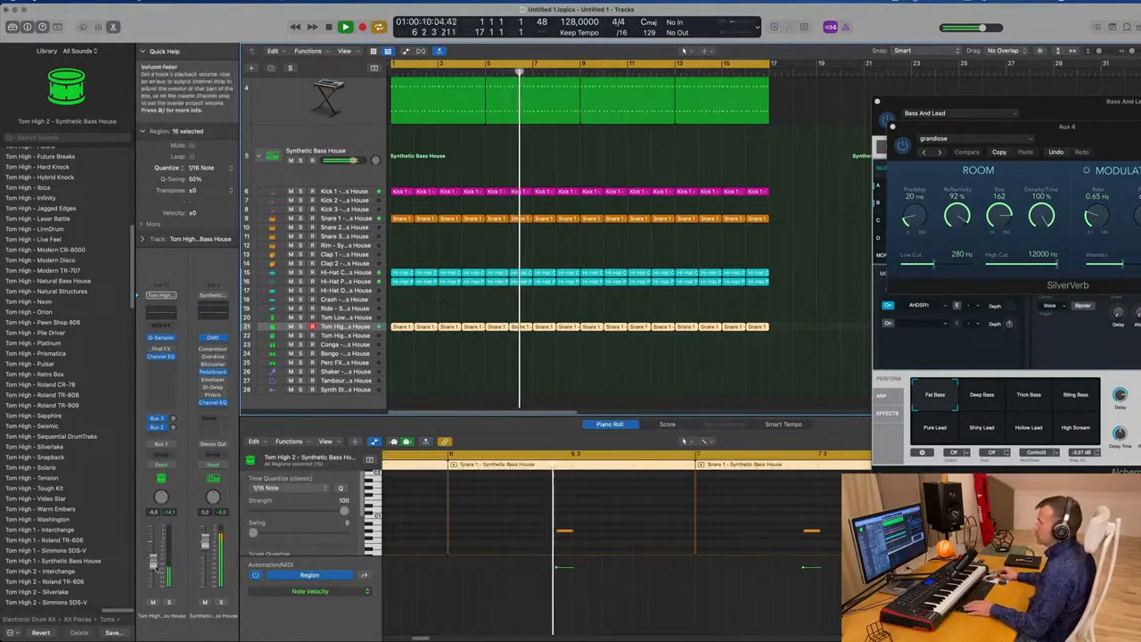
{"action": "left_click", "coordinate": [419, 363]}
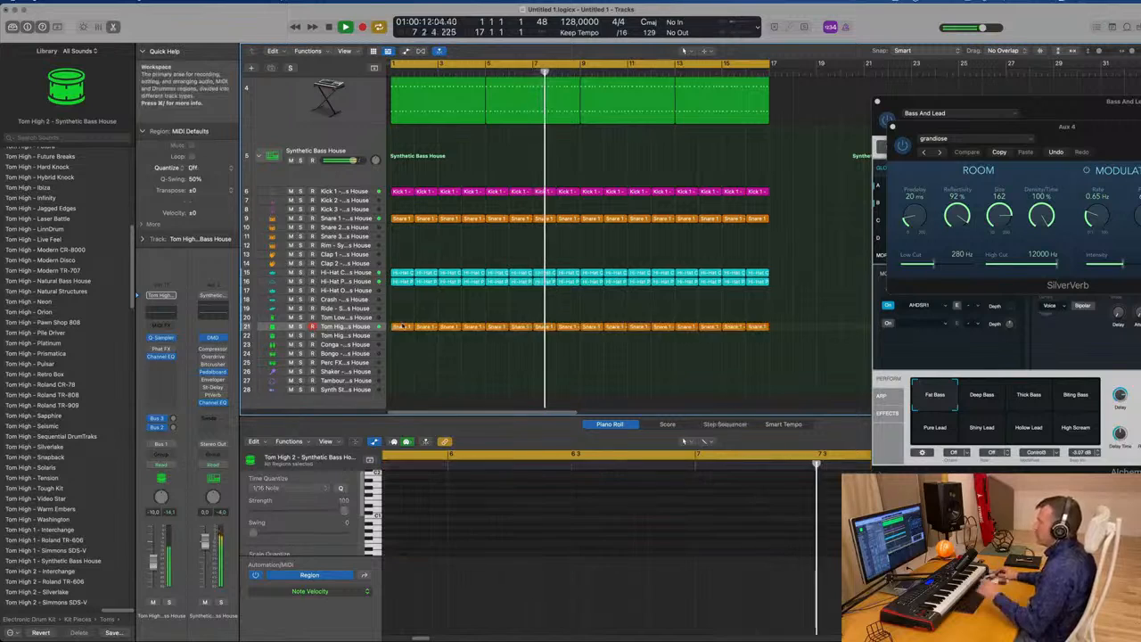
- Copy the first Hi-Hat Pedal region onto the Tom High 1 track
{"action": "left_click", "coordinate": [403, 273]}
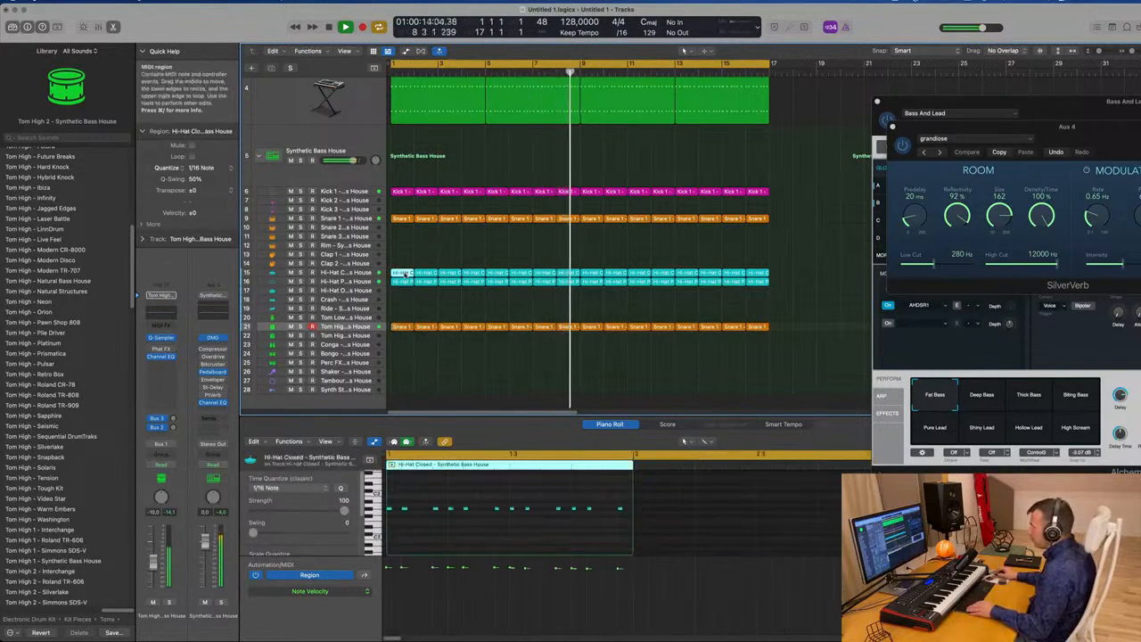
{"action": "left_click", "coordinate": [403, 281]}
{"action": "left_click_drag", "start_coordinate": [401, 290], "coordinate": [398, 336]}
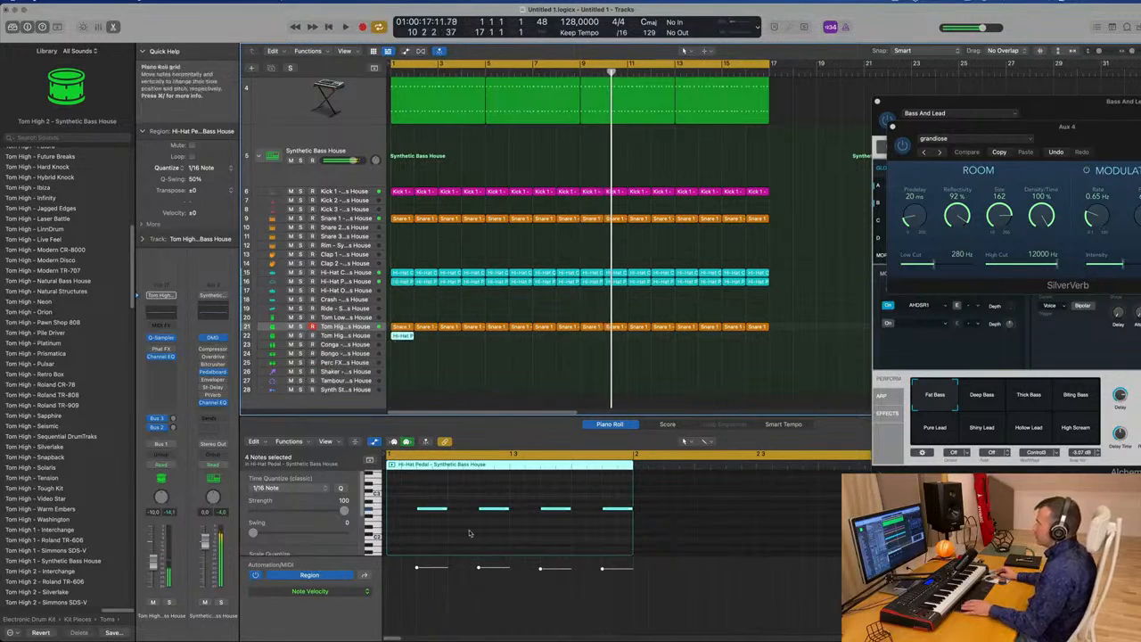
- Remove the copied region's first two notes and move the remaining two to positions 1 2 4 1 and 1 4 2 1
{"action": "left_click", "coordinate": [415, 497]}
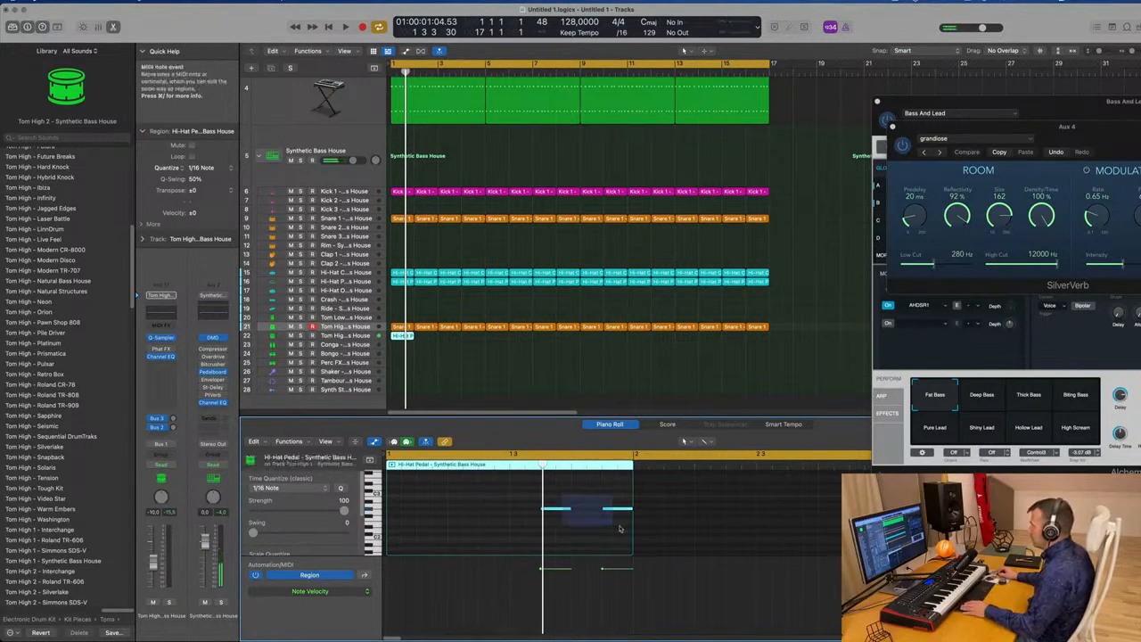
{"action": "left_click_drag", "start_coordinate": [547, 511], "coordinate": [521, 512]}
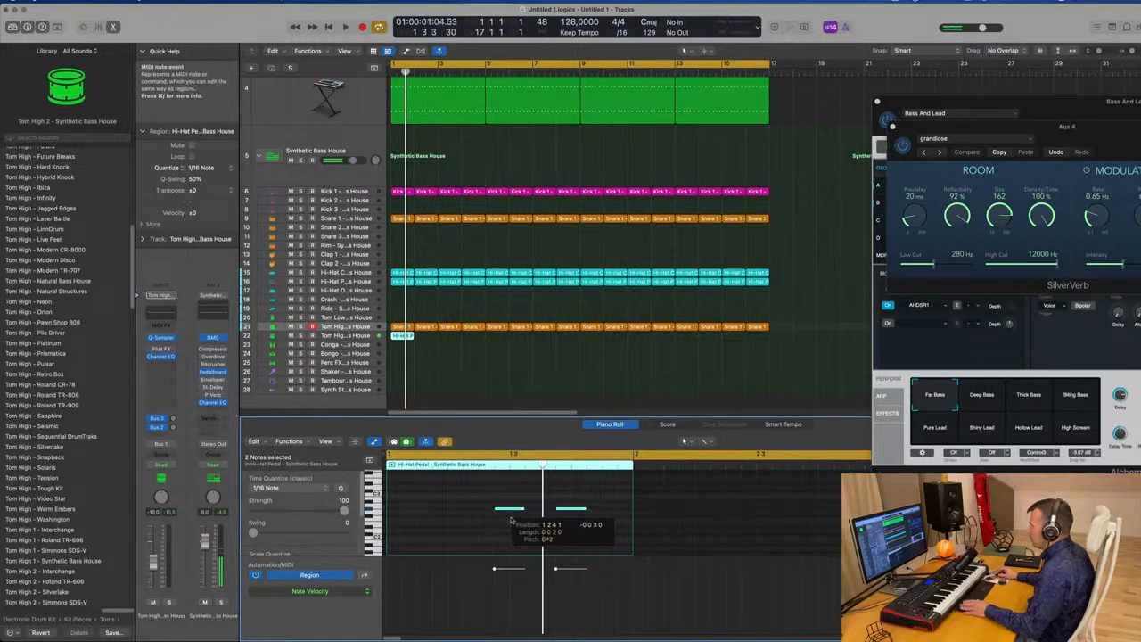
{"action": "key", "text": "space"}
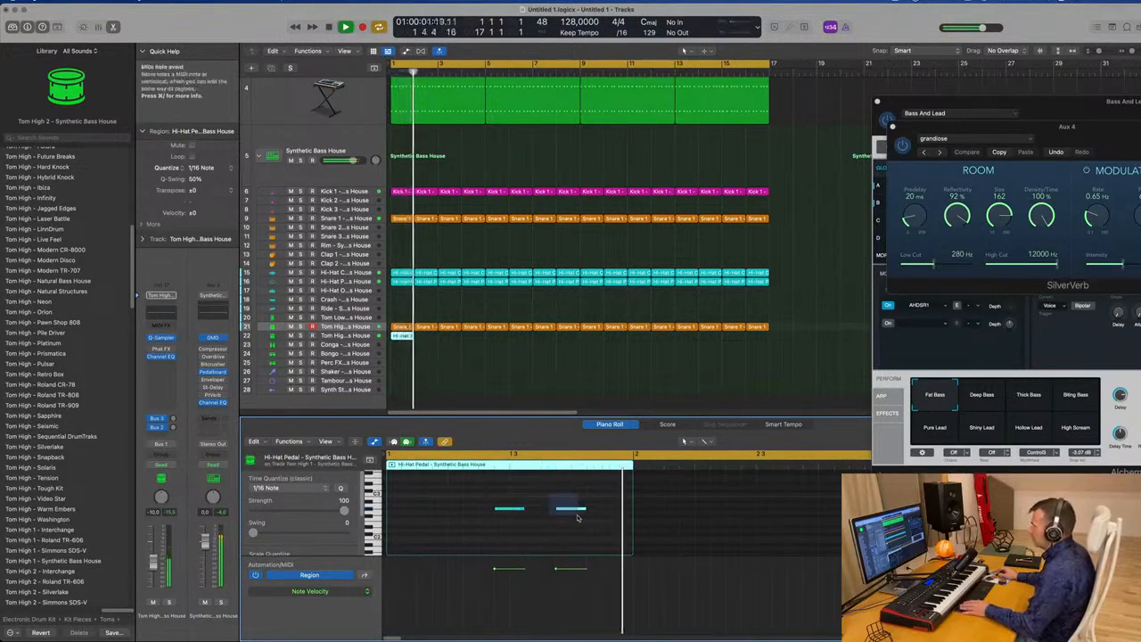
{"action": "key", "text": "space"}
{"action": "left_click_drag", "start_coordinate": [578, 511], "coordinate": [591, 510]}
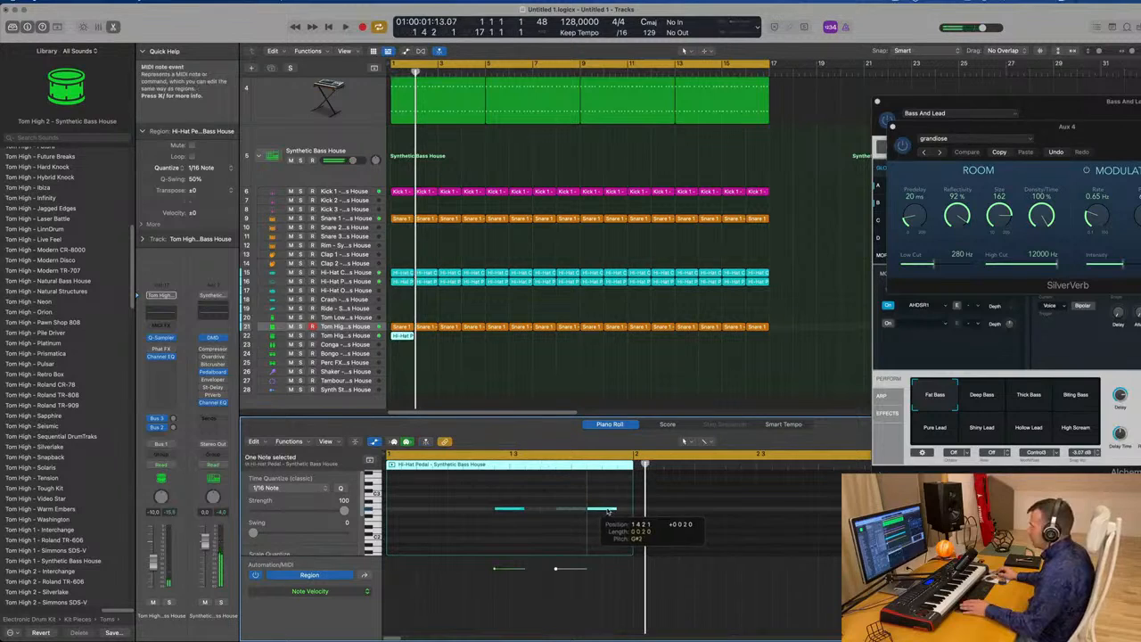
- Transpose both notes of the Tom High 1 region together and play the loop
{"action": "left_click_drag", "start_coordinate": [501, 503], "coordinate": [607, 539]}
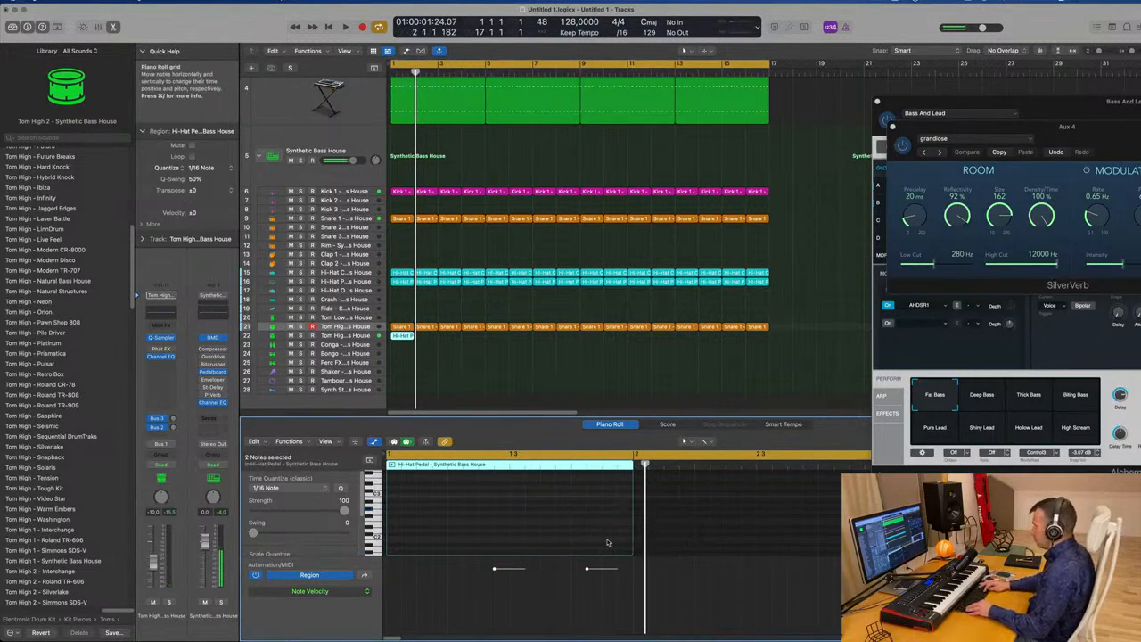
{"action": "key", "text": "space"}
{"action": "scroll", "coordinate": [546, 365], "scroll_direction": "down", "scroll_amount": 2}
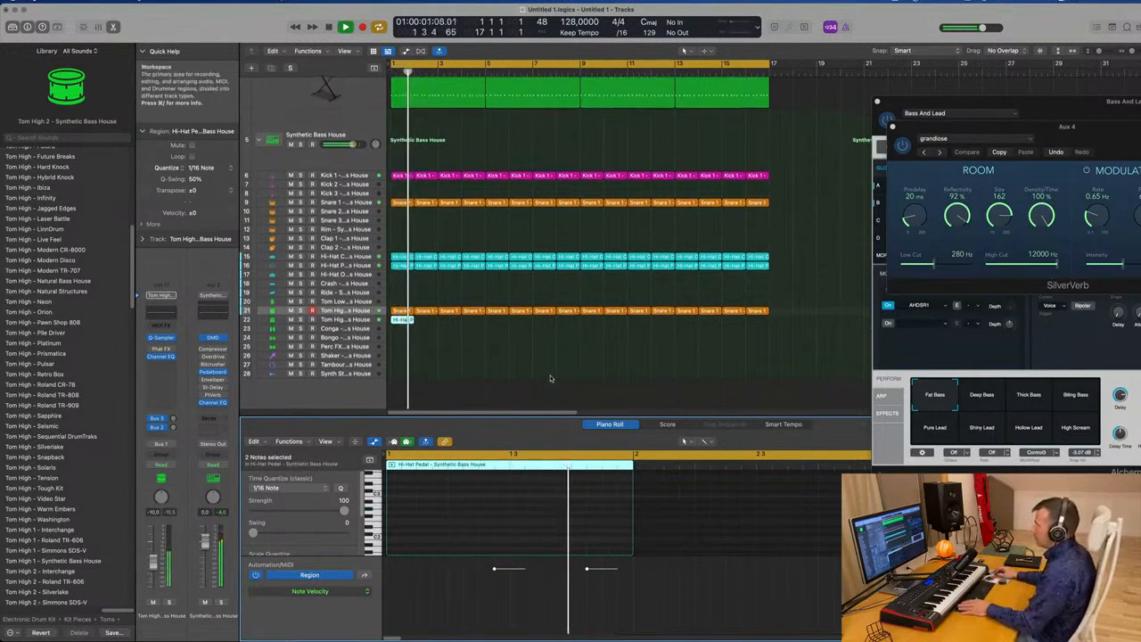
- Hide the floating plug-in windows and lower the Tom High 1 track's volume to about -13.8 dB
{"action": "left_click", "coordinate": [344, 305]}
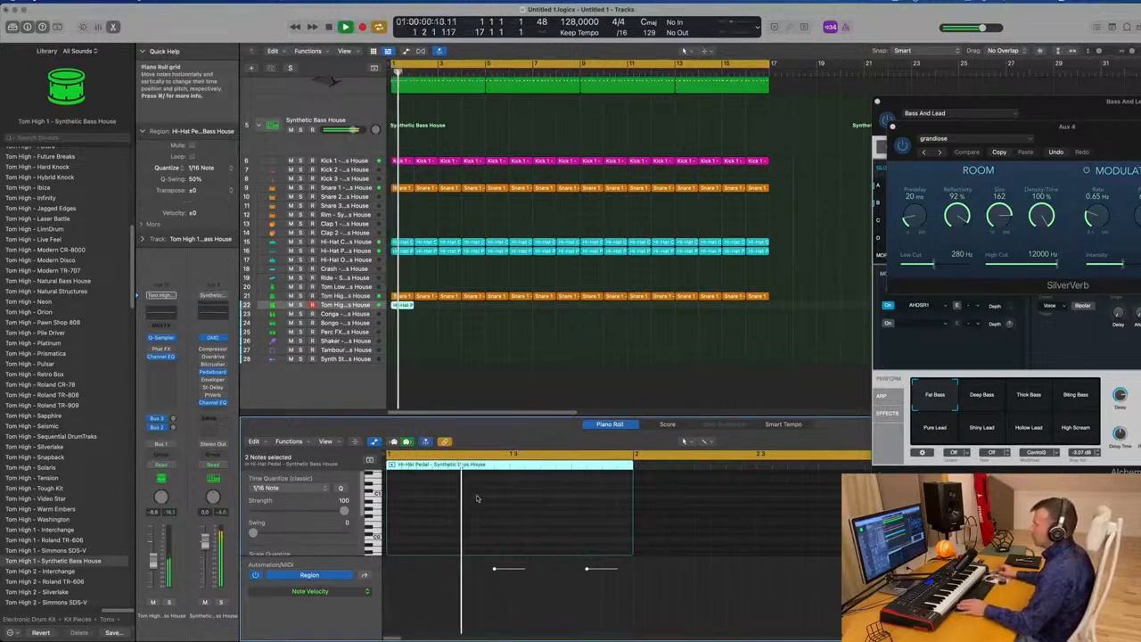
{"action": "key", "text": "v"}
{"action": "scroll", "coordinate": [478, 373], "scroll_direction": "up", "scroll_amount": 1}
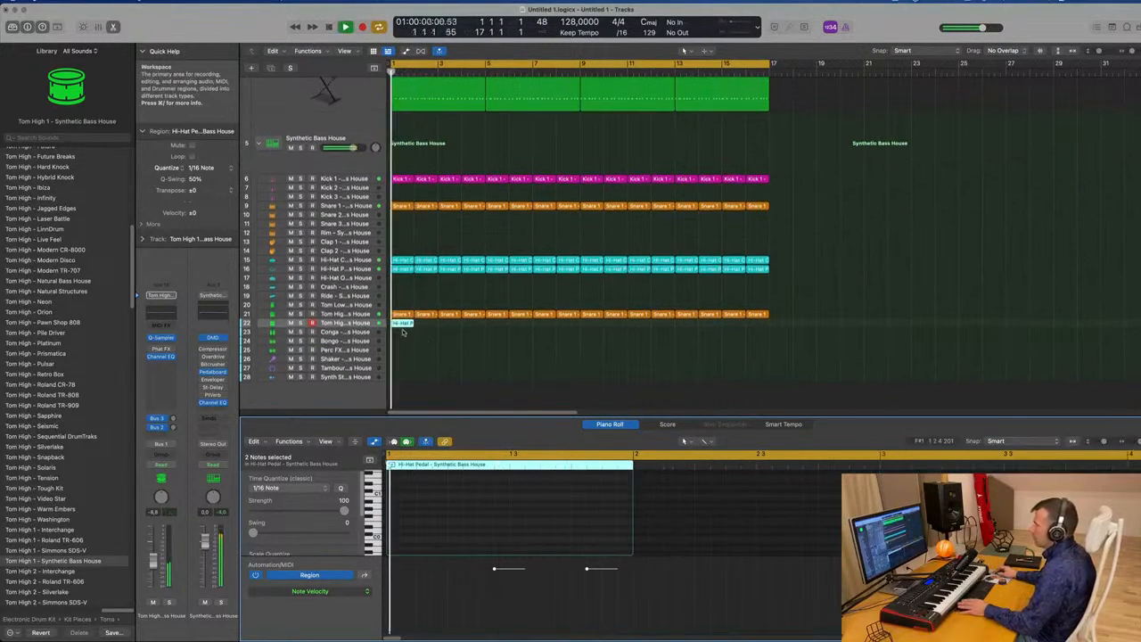
{"action": "left_click", "coordinate": [402, 324]}
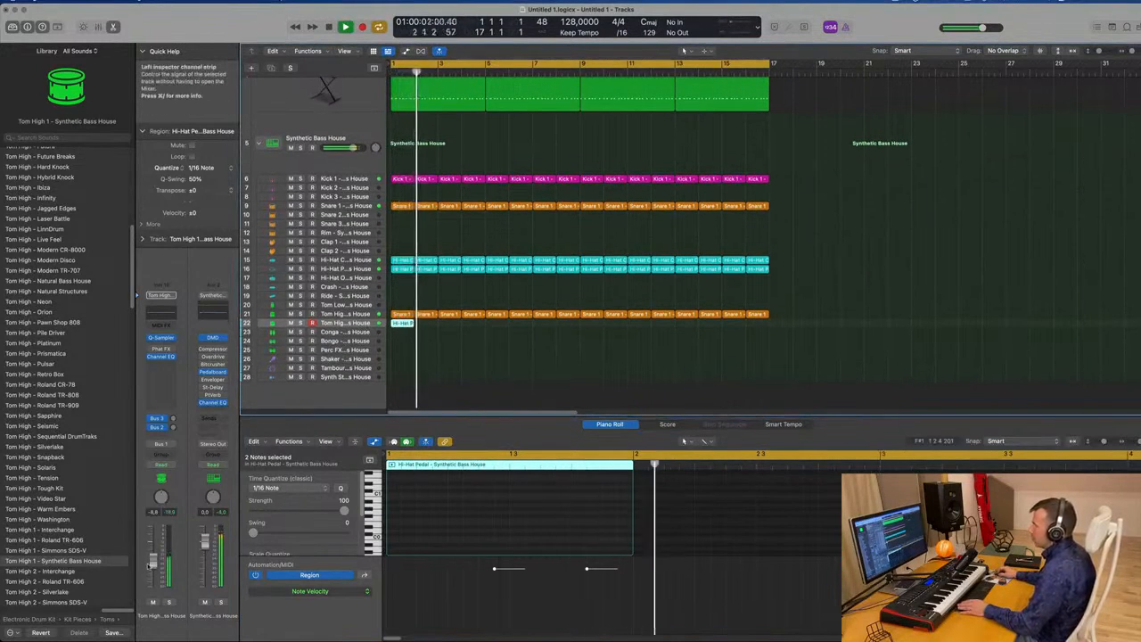
{"action": "key", "text": "space"}
{"action": "key", "text": "space"}
{"action": "left_click_drag", "start_coordinate": [152, 562], "coordinate": [152, 570]}
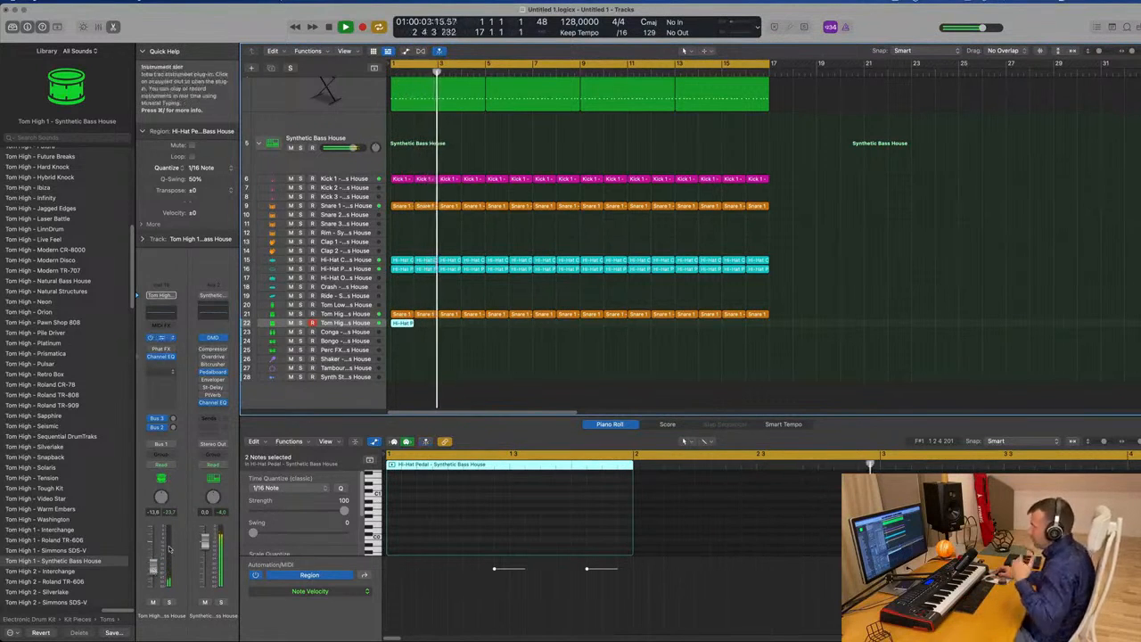
- Repeat the one-bar Tom High 1 region until it fills the loop through bar 16
{"action": "left_click", "coordinate": [421, 332]}
{"action": "left_click", "coordinate": [408, 325]}
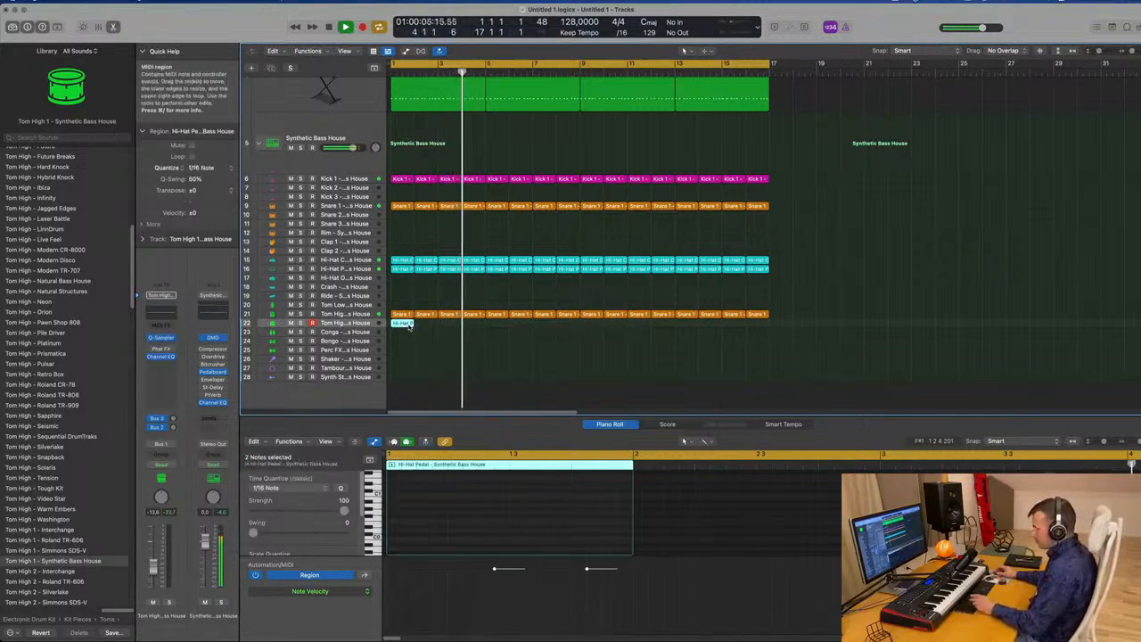
{"action": "key", "text": "super+r"}
{"action": "key", "text": "super+r"}
{"action": "key", "text": "super+r"}
{"action": "key", "text": "super+r"}
{"action": "key", "text": "super+r"}
{"action": "key", "text": "super+r"}
{"action": "key", "text": "super+r"}
{"action": "key", "text": "super+r"}
{"action": "key", "text": "super+r"}
{"action": "key", "text": "super+r"}
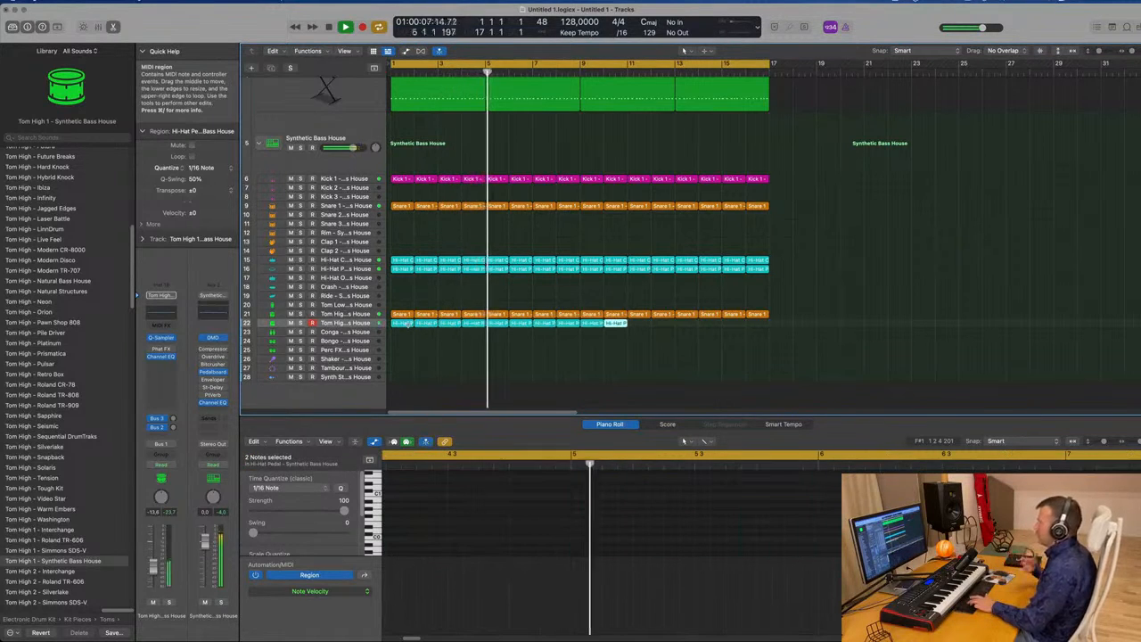
{"action": "key", "text": "super+r"}
{"action": "key", "text": "super+r"}
{"action": "key", "text": "super+r"}
{"action": "key", "text": "super+r"}
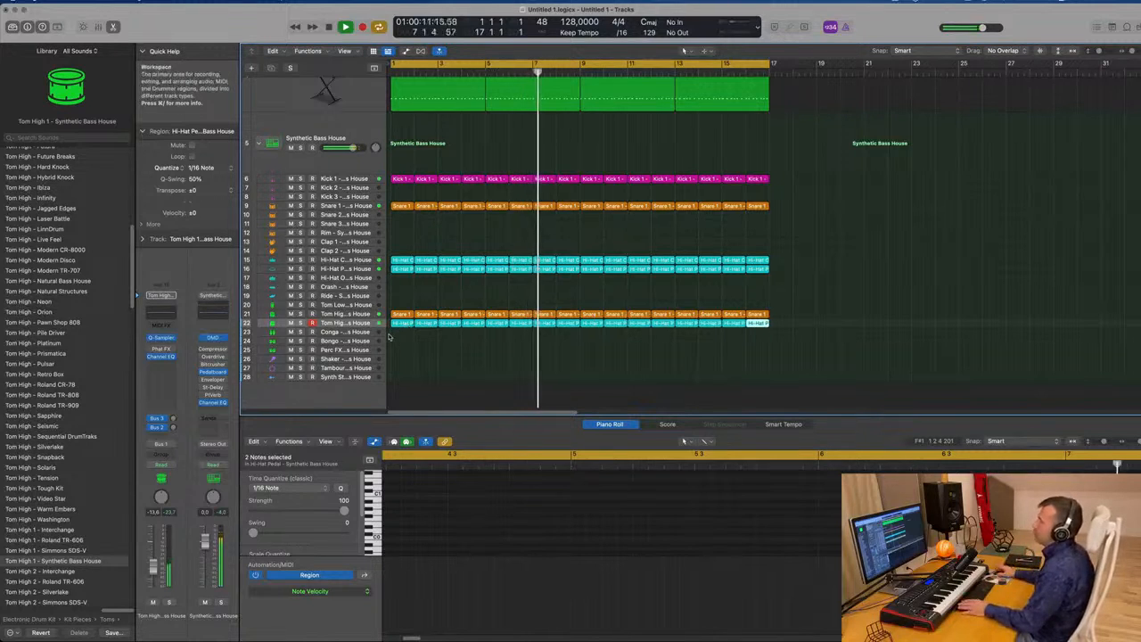
- Copy the first Hi-Hat Closed region onto the Conga track and play it from the start
{"action": "left_click", "coordinate": [397, 347]}
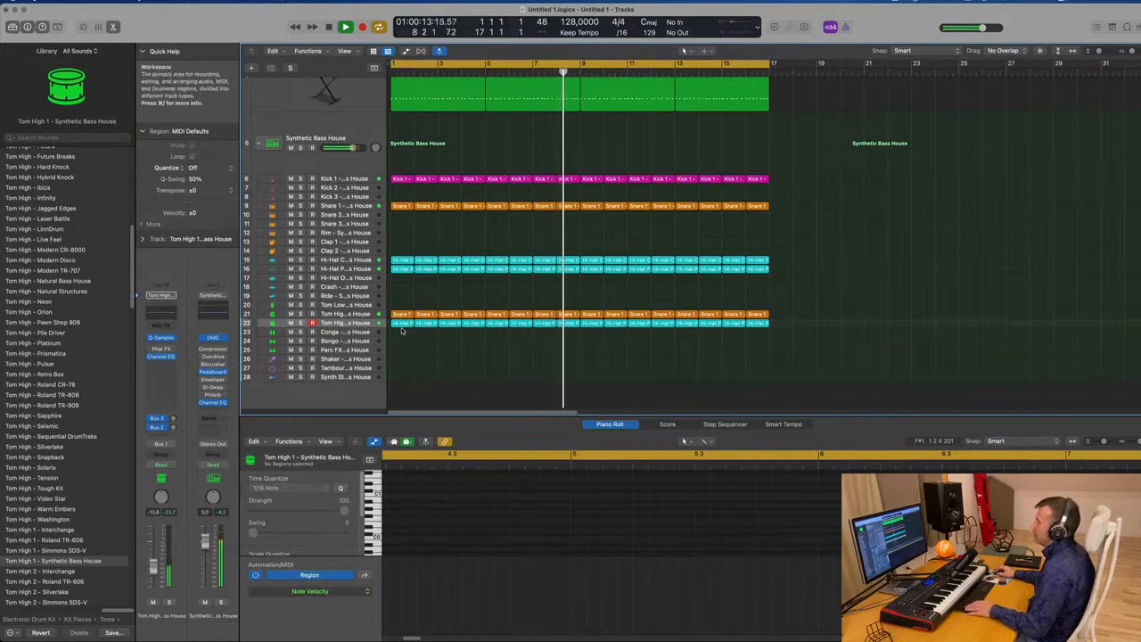
{"action": "left_click", "coordinate": [402, 269]}
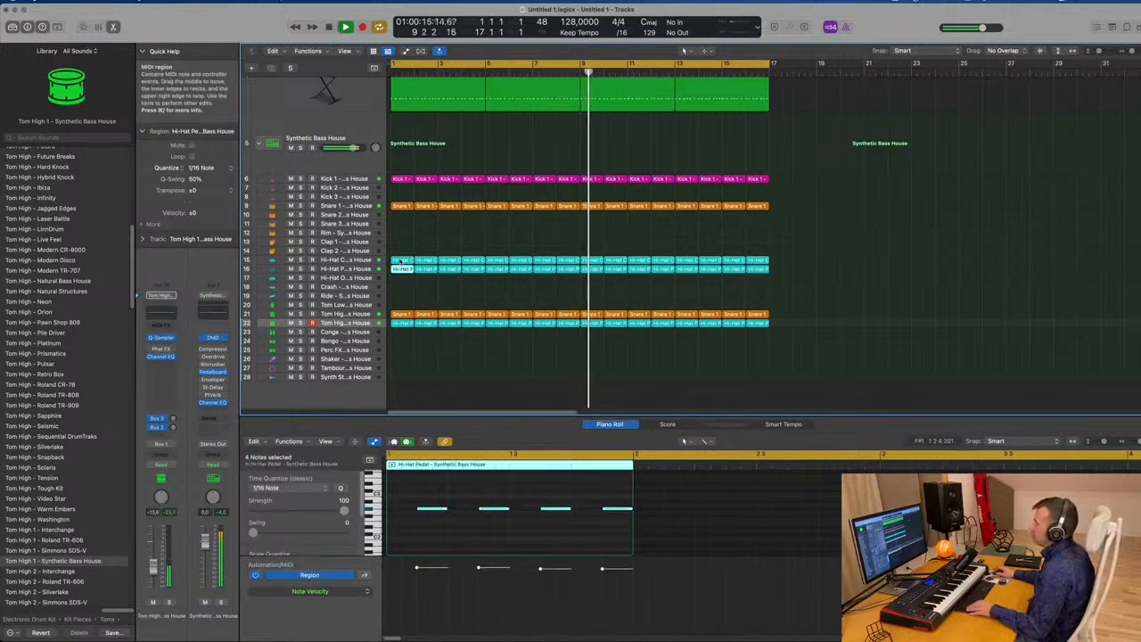
{"action": "left_click_drag", "start_coordinate": [400, 261], "coordinate": [399, 338]}
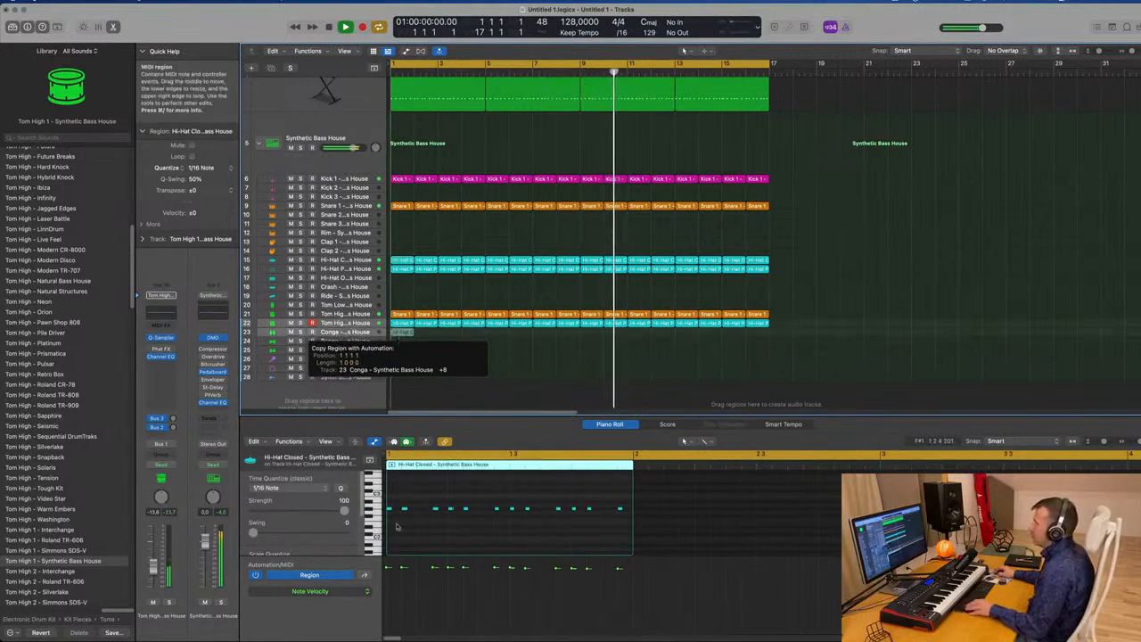
{"action": "key", "text": "Return"}
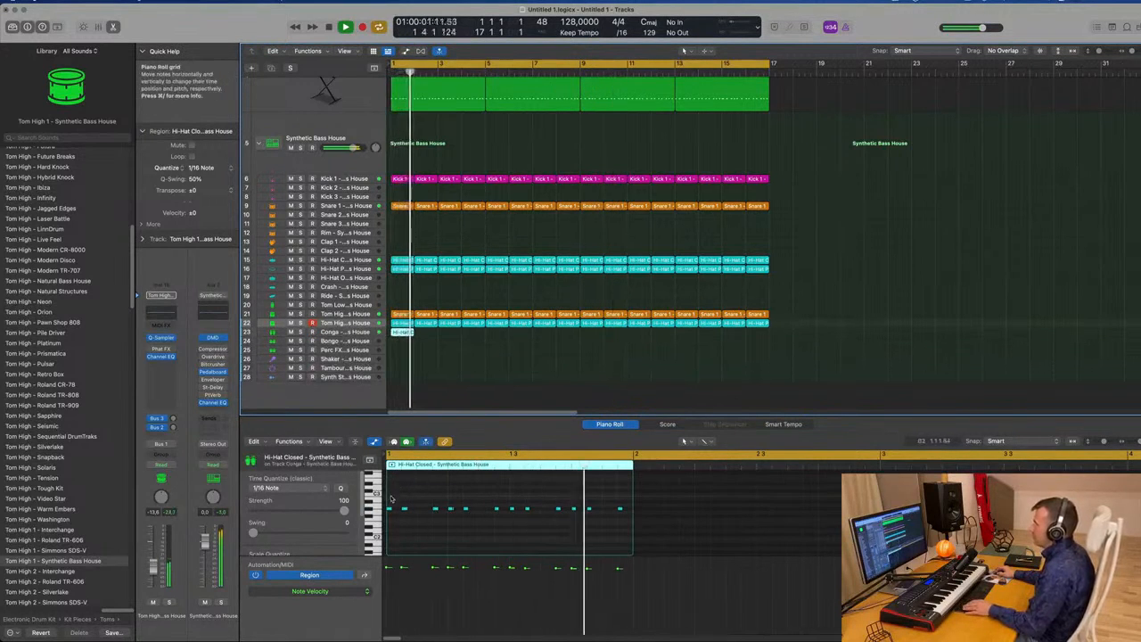
{"action": "left_click", "coordinate": [393, 499]}
{"action": "scroll", "coordinate": [453, 503], "scroll_direction": "up", "scroll_amount": 4}
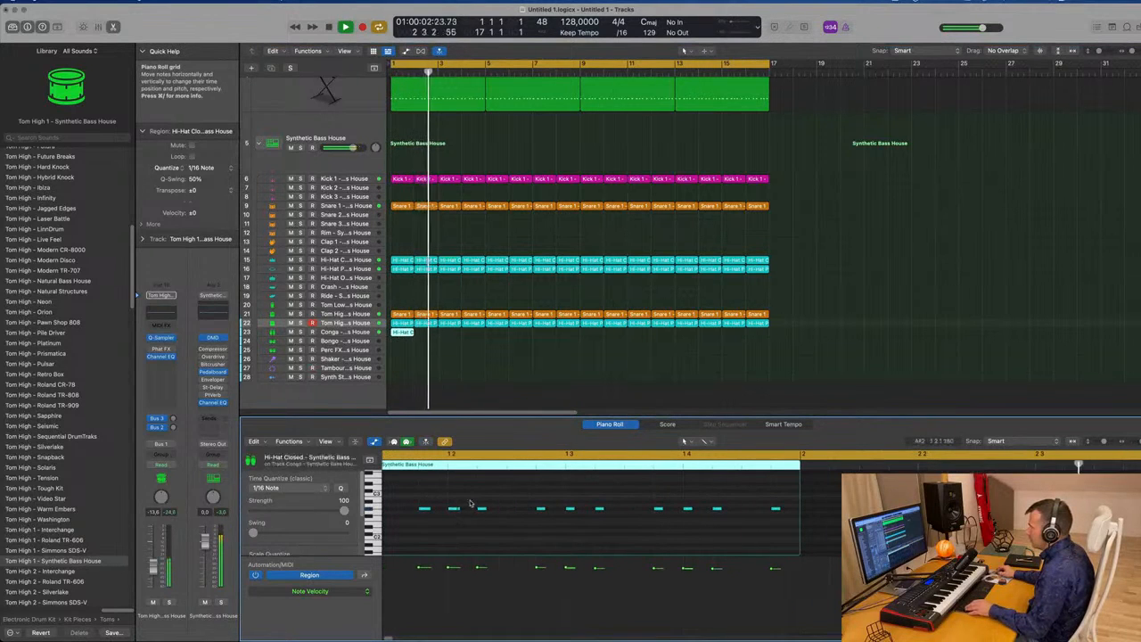
- Transpose all notes of the copied Conga region down one octave and thin out its pattern
{"action": "left_click", "coordinate": [455, 509]}
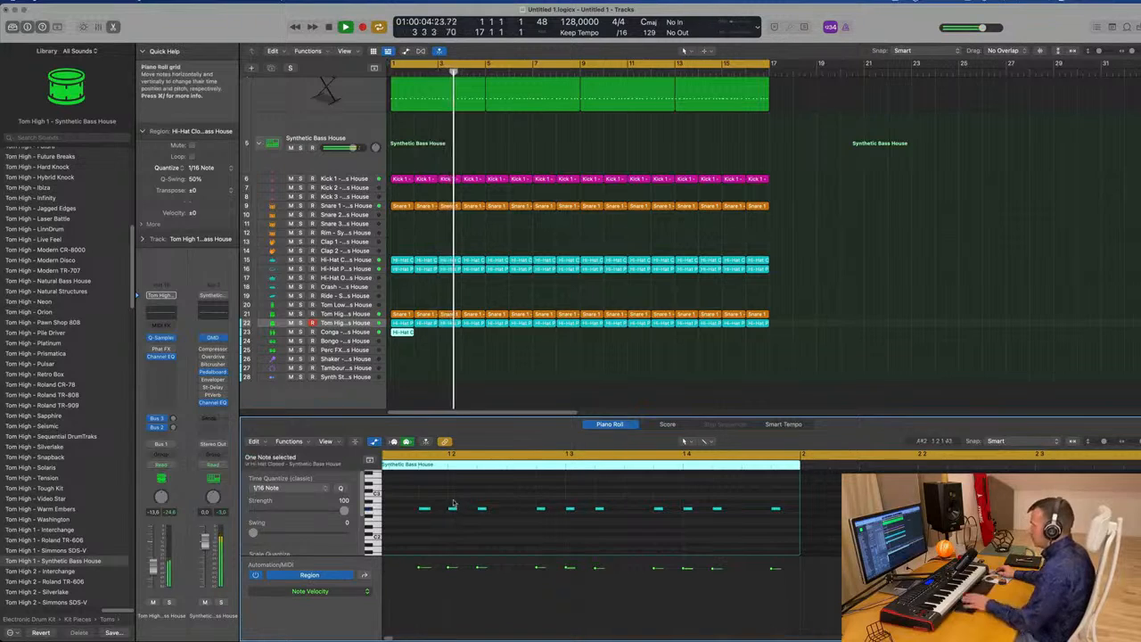
{"action": "scroll", "coordinate": [448, 505], "scroll_direction": "down", "scroll_amount": 3}
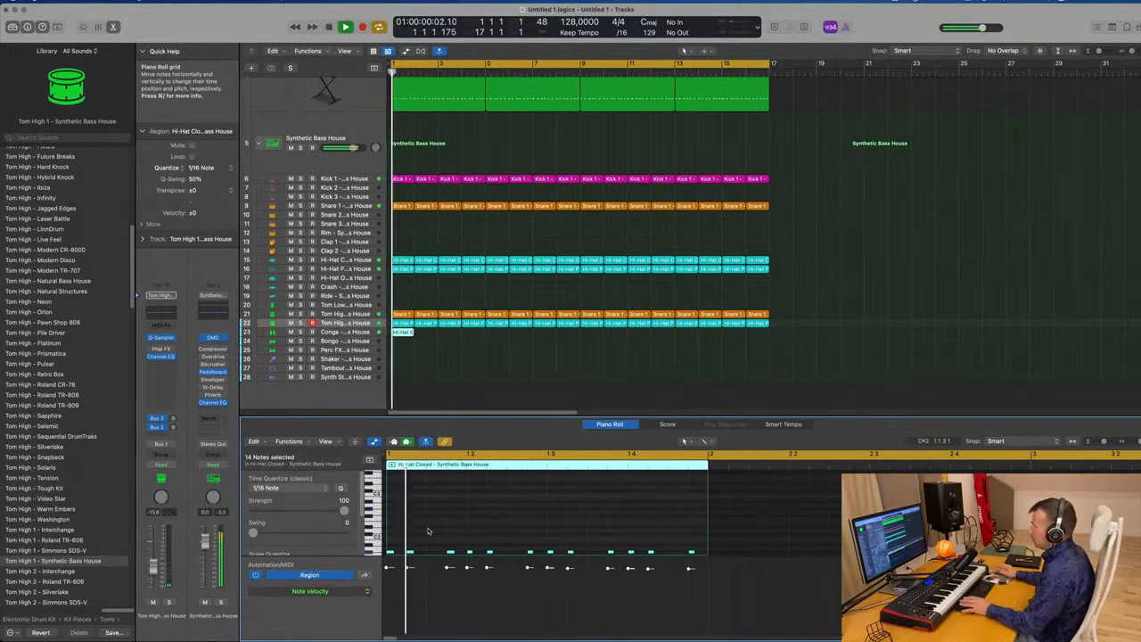
{"action": "scroll", "coordinate": [504, 527], "scroll_direction": "down", "scroll_amount": 3}
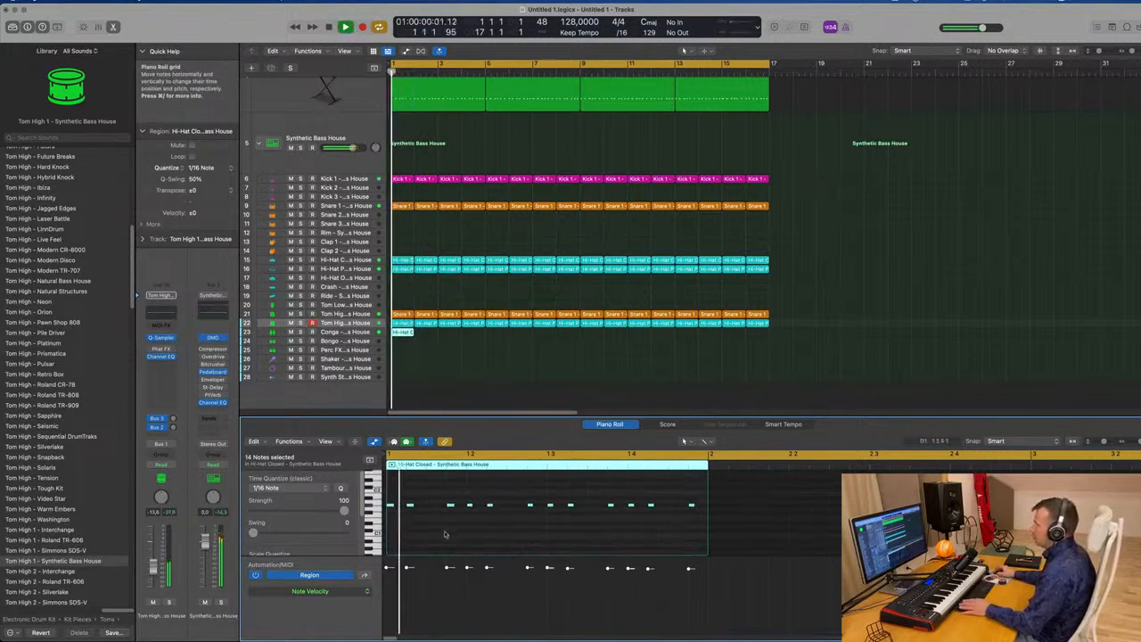
{"action": "scroll", "coordinate": [442, 521], "scroll_direction": "up", "scroll_amount": 1}
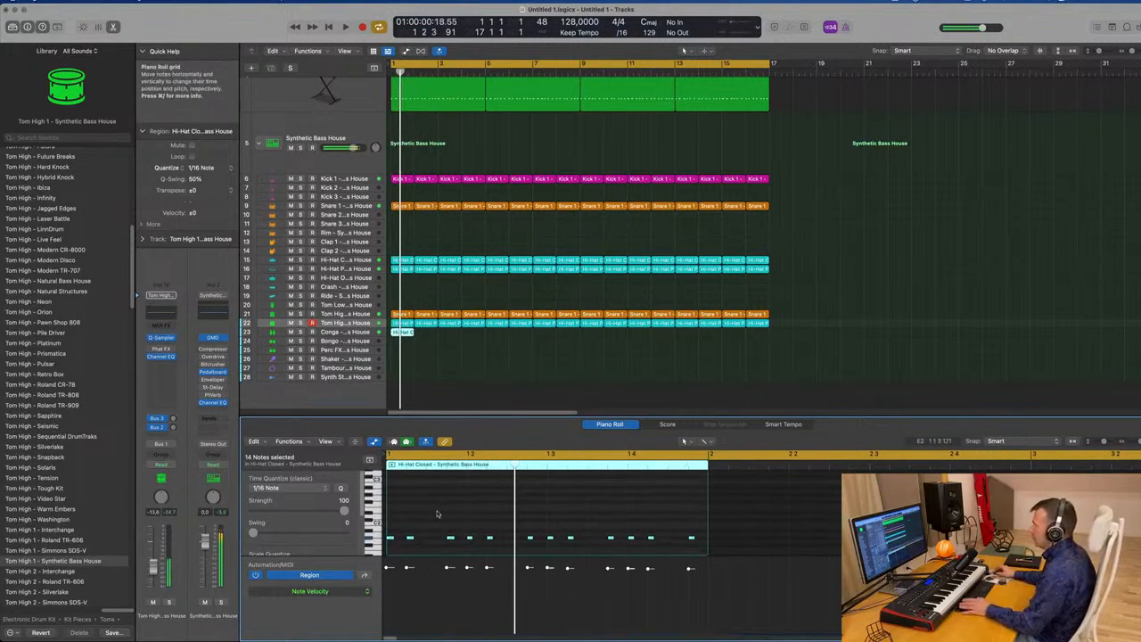
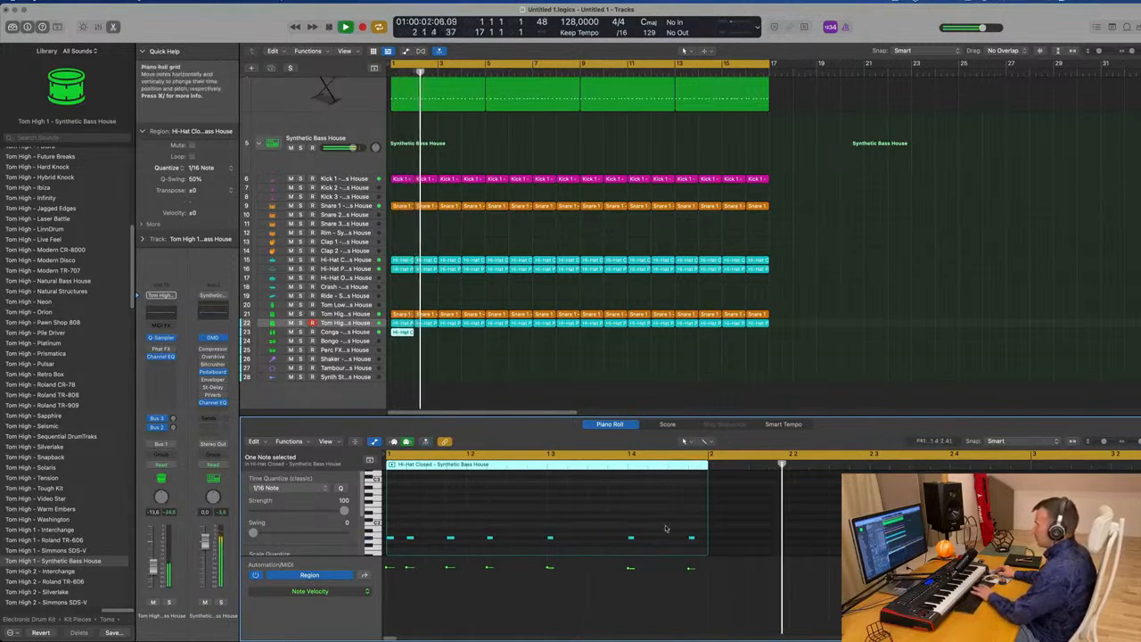
- Lower the Conga track's volume to about -10.8 dB and delete the second note of its region
{"action": "left_click", "coordinate": [360, 331]}
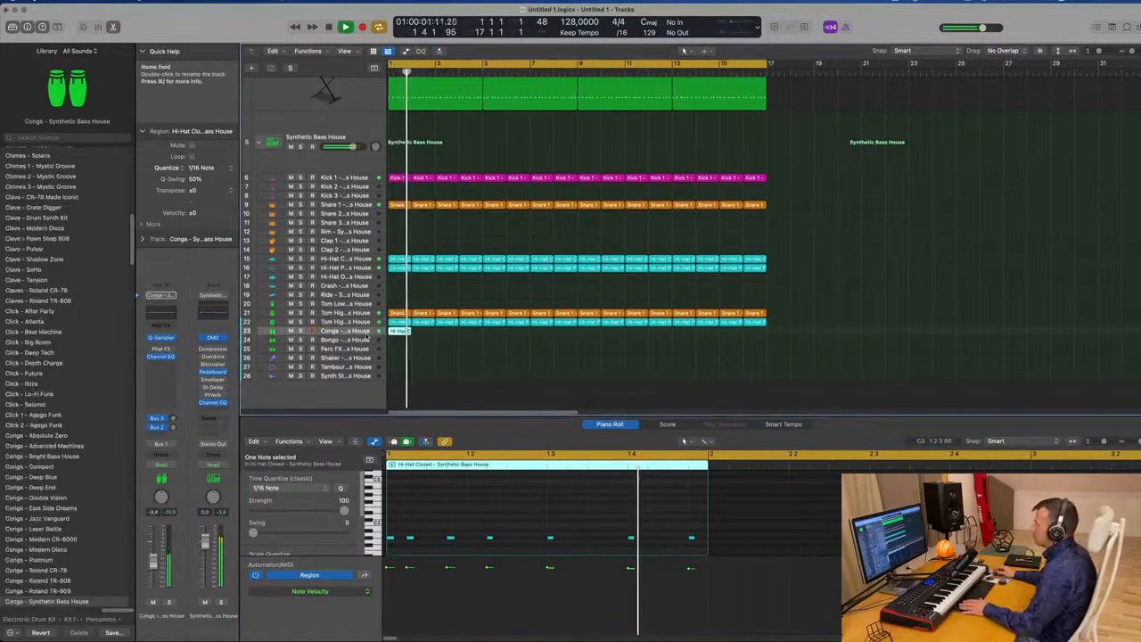
{"action": "key", "text": "space"}
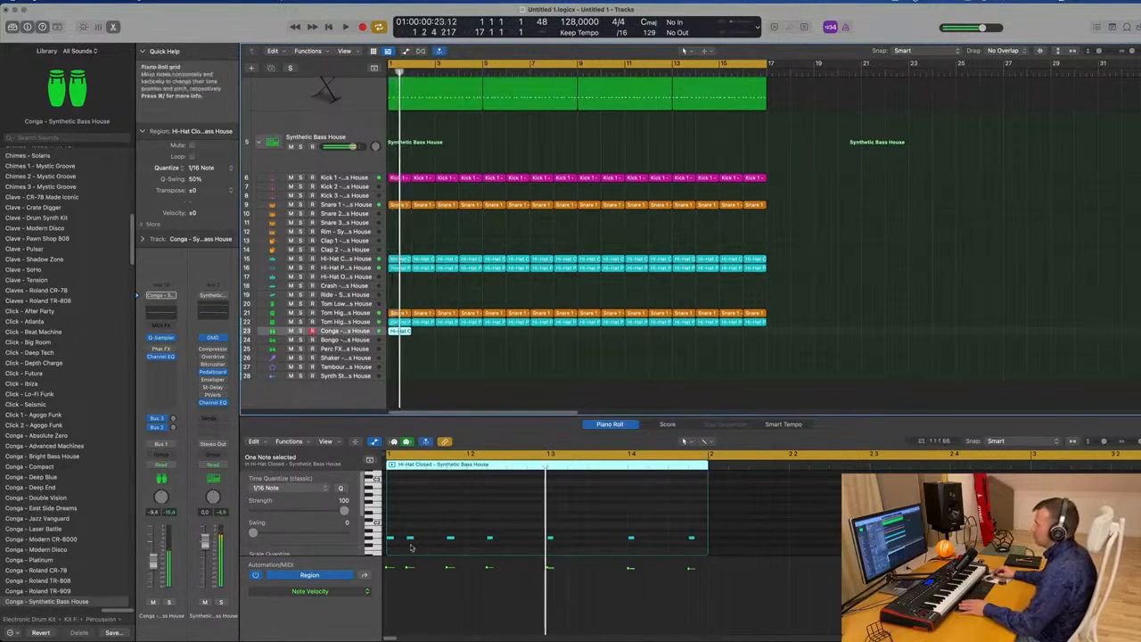
{"action": "key", "text": "space"}
{"action": "key", "text": "space"}
{"action": "left_click", "coordinate": [409, 538]}
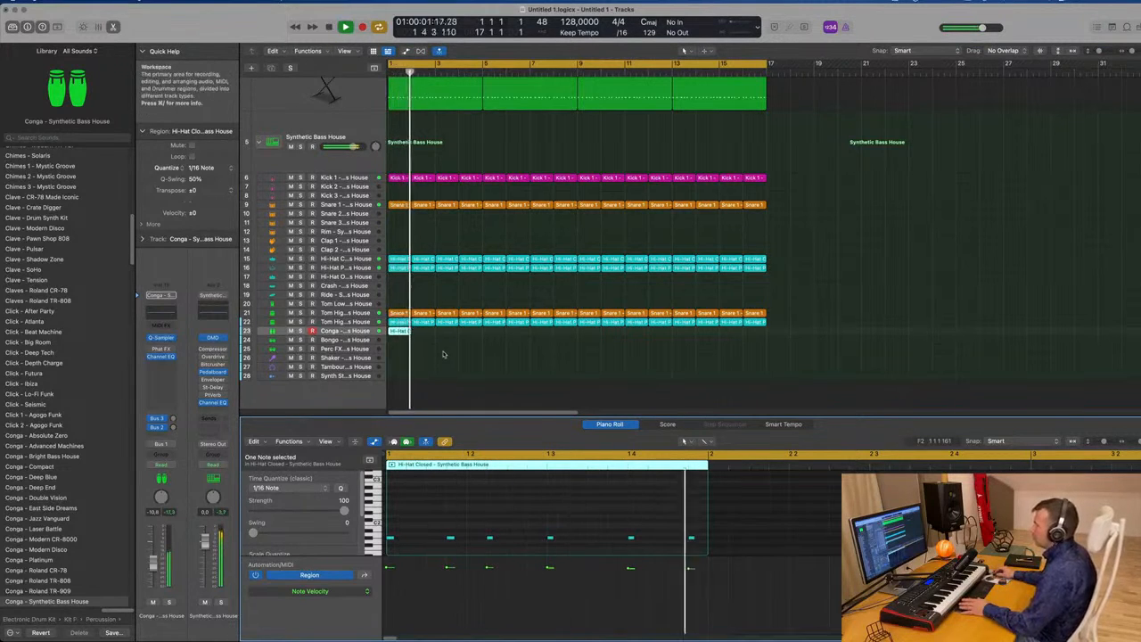
- Repeat the one-bar Conga region until it fills the loop through bar 16
{"action": "left_click", "coordinate": [409, 336]}
{"action": "left_click", "coordinate": [405, 334]}
{"action": "key", "text": "space"}
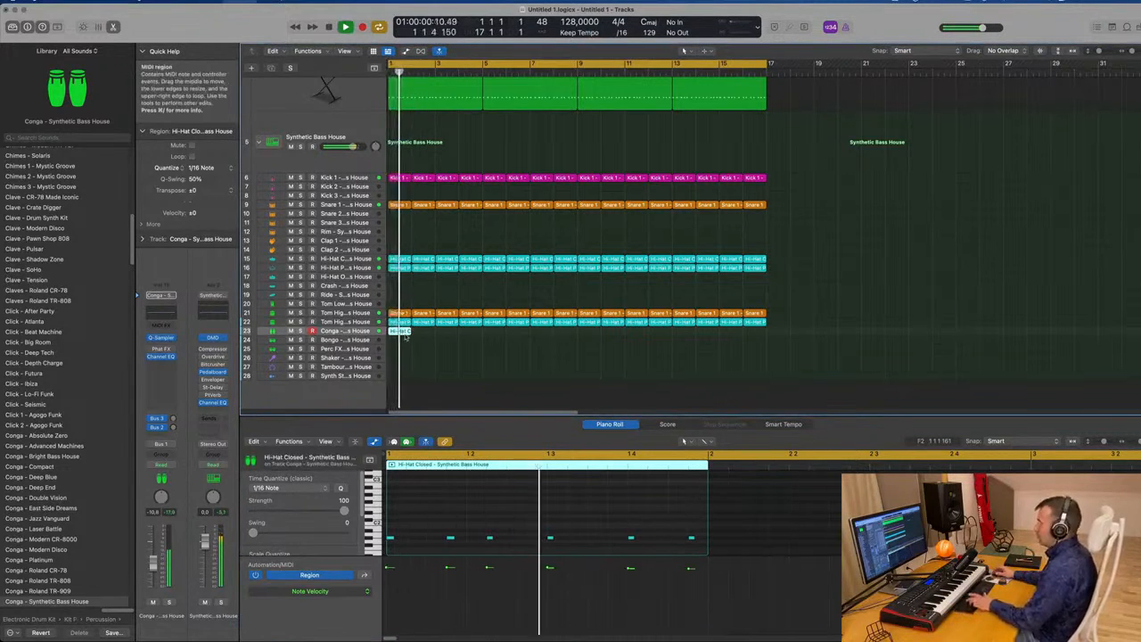
{"action": "key", "text": "super+5"}
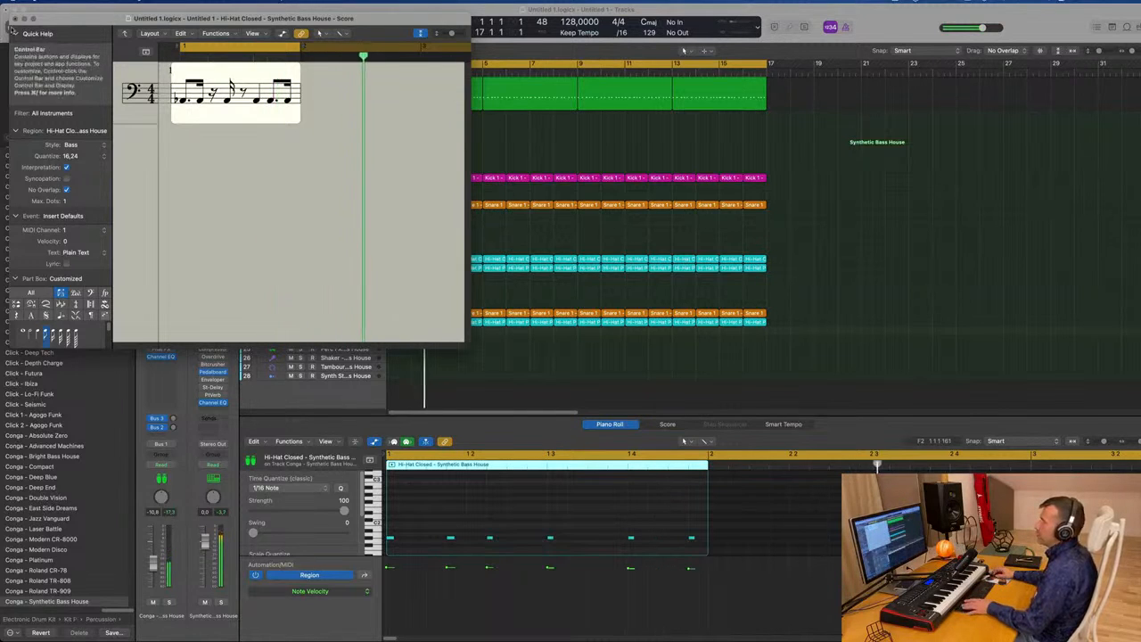
{"action": "left_click", "coordinate": [13, 18]}
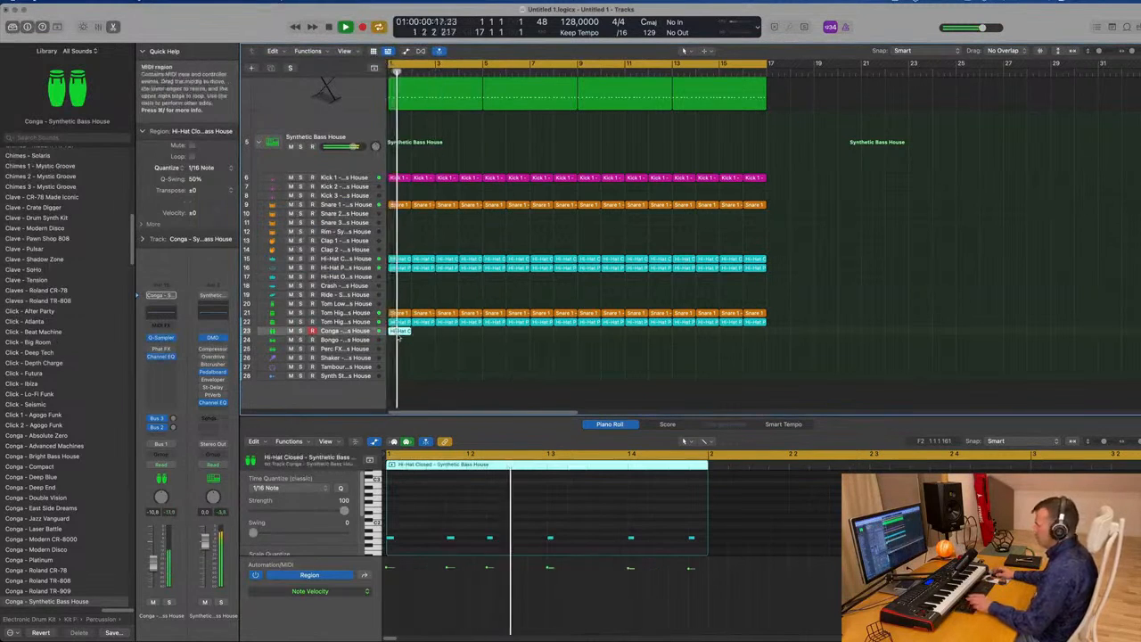
{"action": "key", "text": "super+r"}
{"action": "key", "text": "super+r"}
{"action": "key", "text": "super+r"}
{"action": "key", "text": "super+r"}
{"action": "key", "text": "super+r"}
{"action": "key", "text": "super+r"}
{"action": "key", "text": "super+r"}
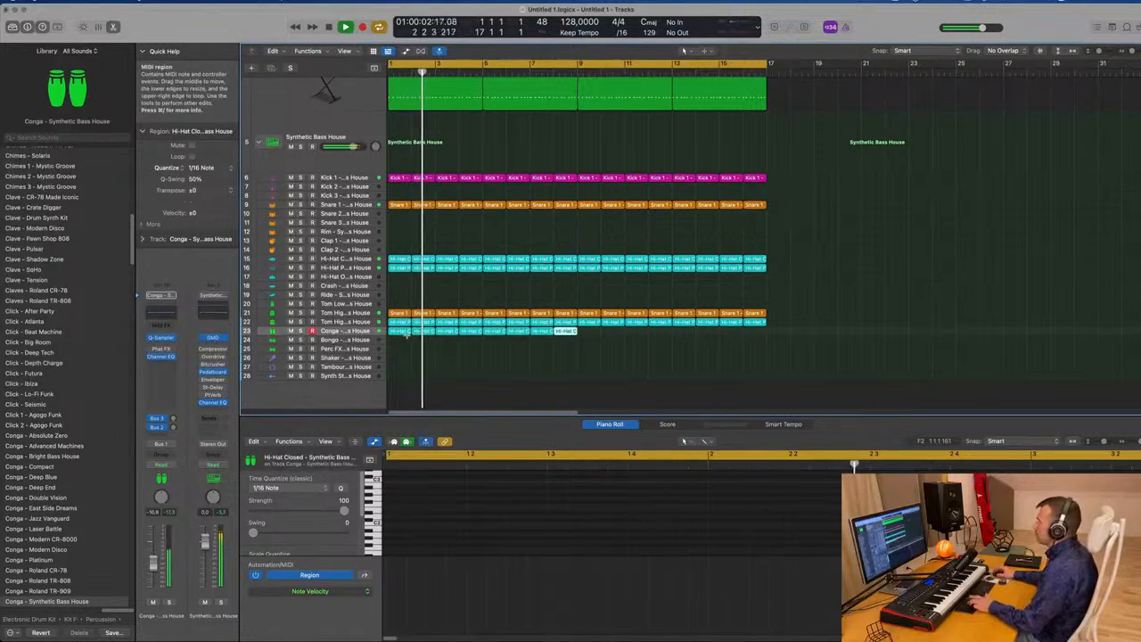
{"action": "key", "text": "super+r"}
{"action": "key", "text": "super+r"}
{"action": "key", "text": "super+r"}
{"action": "key", "text": "super+r"}
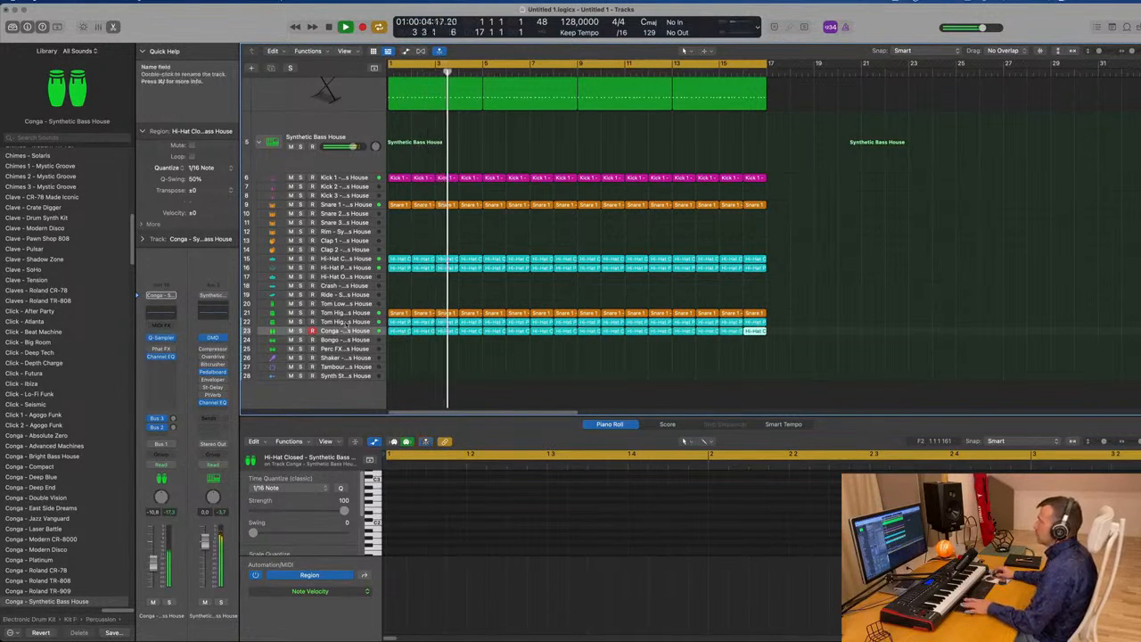
- Play the Conga part from the start, lower its volume to about -12.8 dB and adjust its Bus 2 send to the Delay
{"action": "key", "text": "Return"}
{"action": "left_click", "coordinate": [343, 330]}
{"action": "key", "text": "Return"}
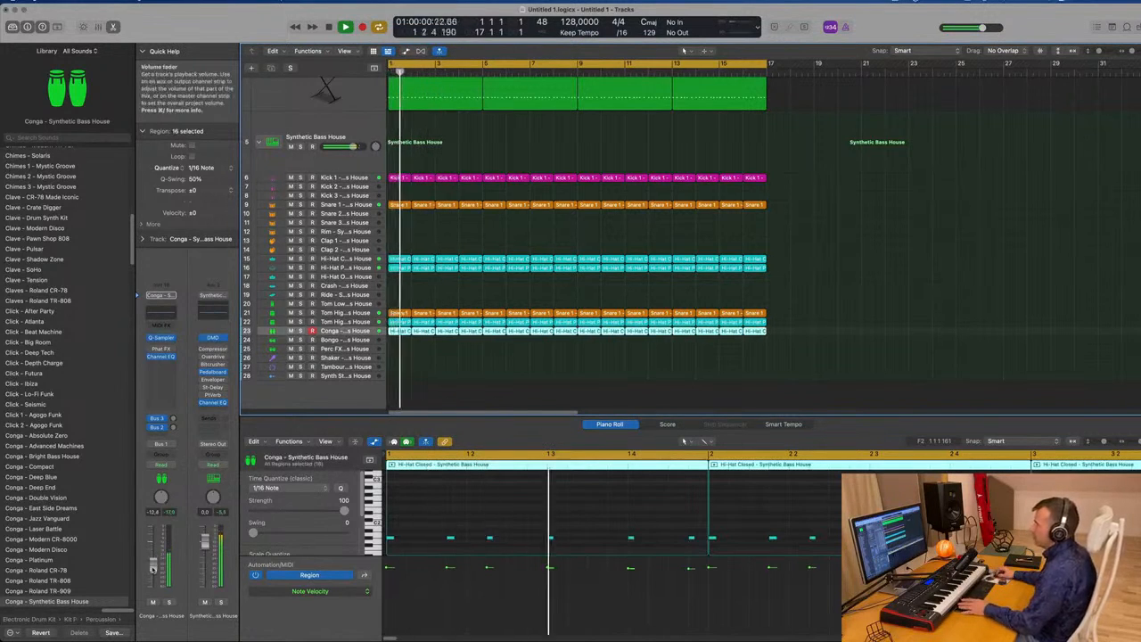
{"action": "left_click", "coordinate": [174, 421]}
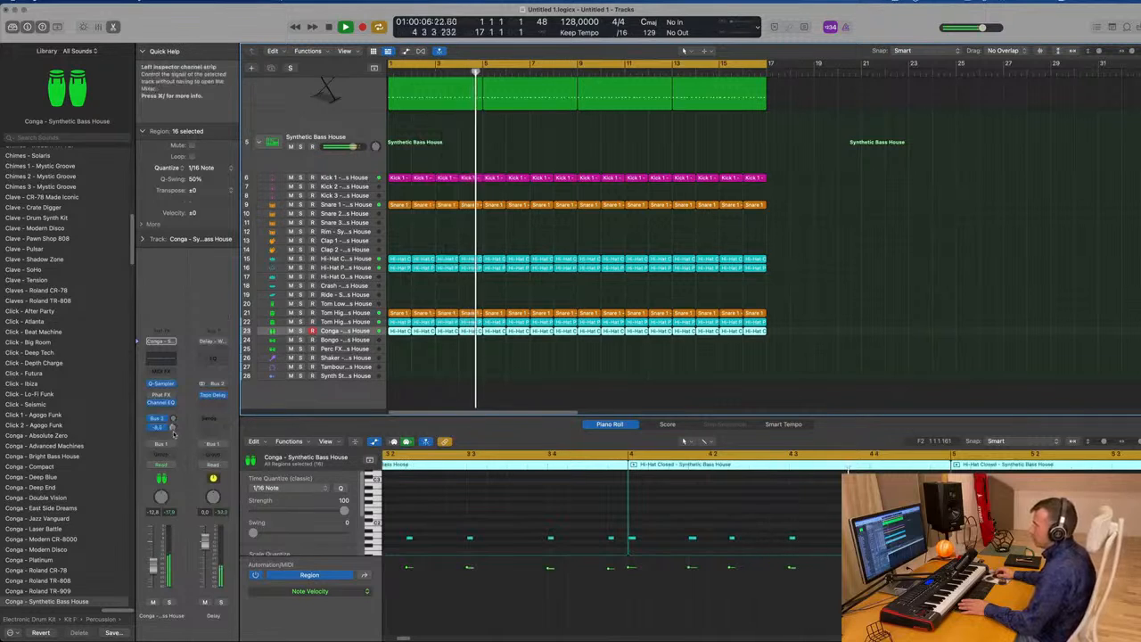
- Add a Channel EQ to the Delay bus and cut its low end below about 200 Hz with the high-pass band
{"action": "left_click", "coordinate": [213, 358]}
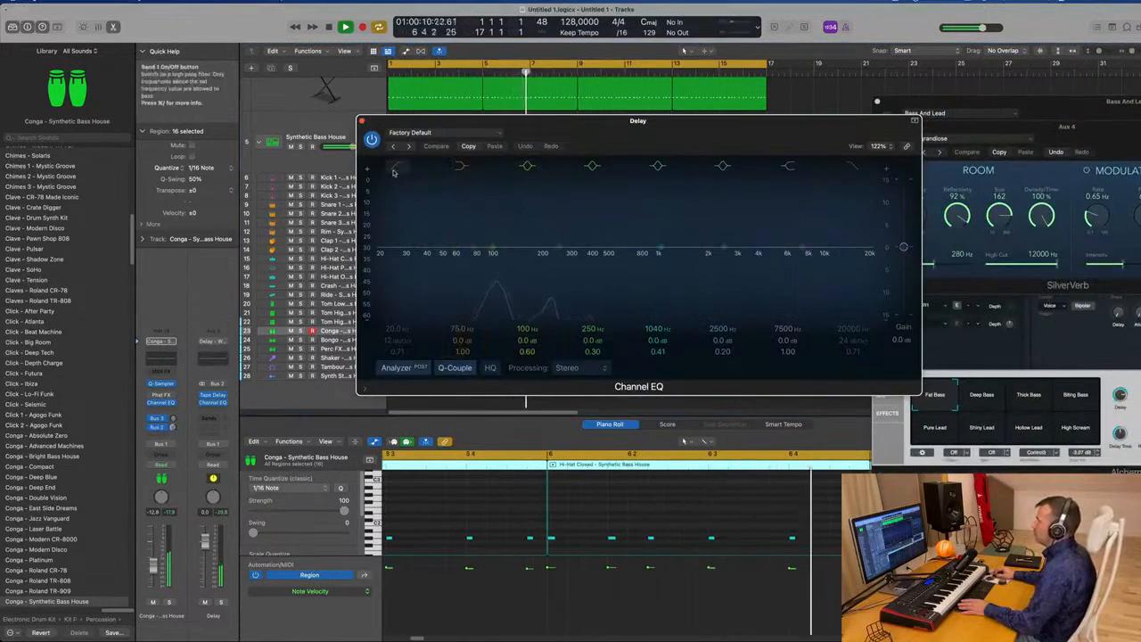
{"action": "left_click_drag", "start_coordinate": [396, 250], "coordinate": [512, 246]}
{"action": "left_click_drag", "start_coordinate": [397, 343], "coordinate": [397, 334]}
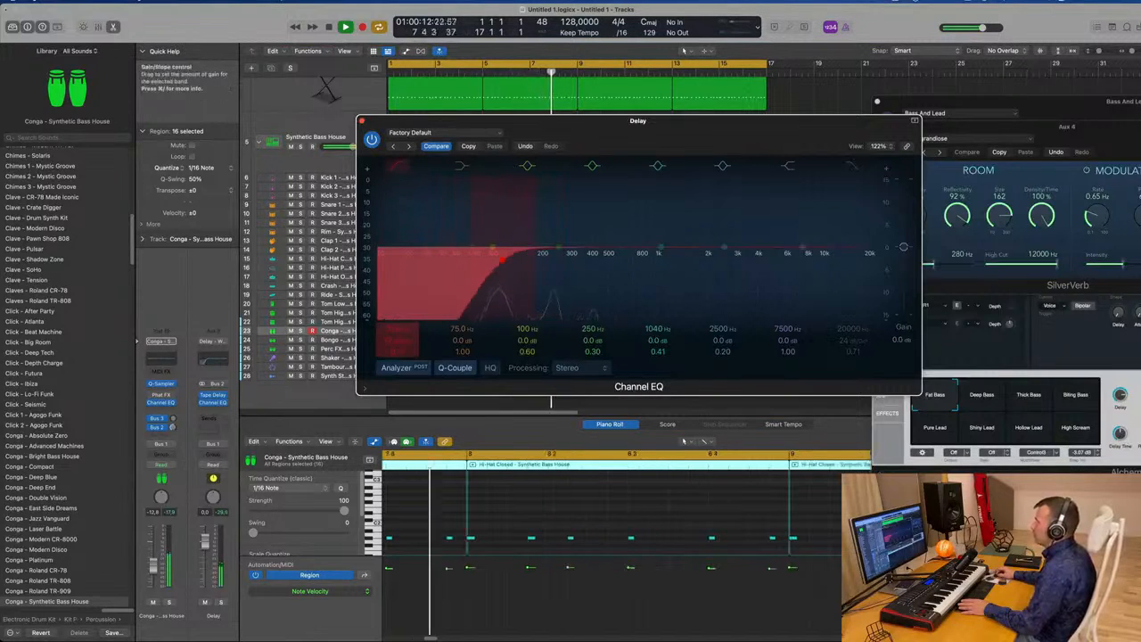
{"action": "left_click_drag", "start_coordinate": [502, 259], "coordinate": [540, 258]}
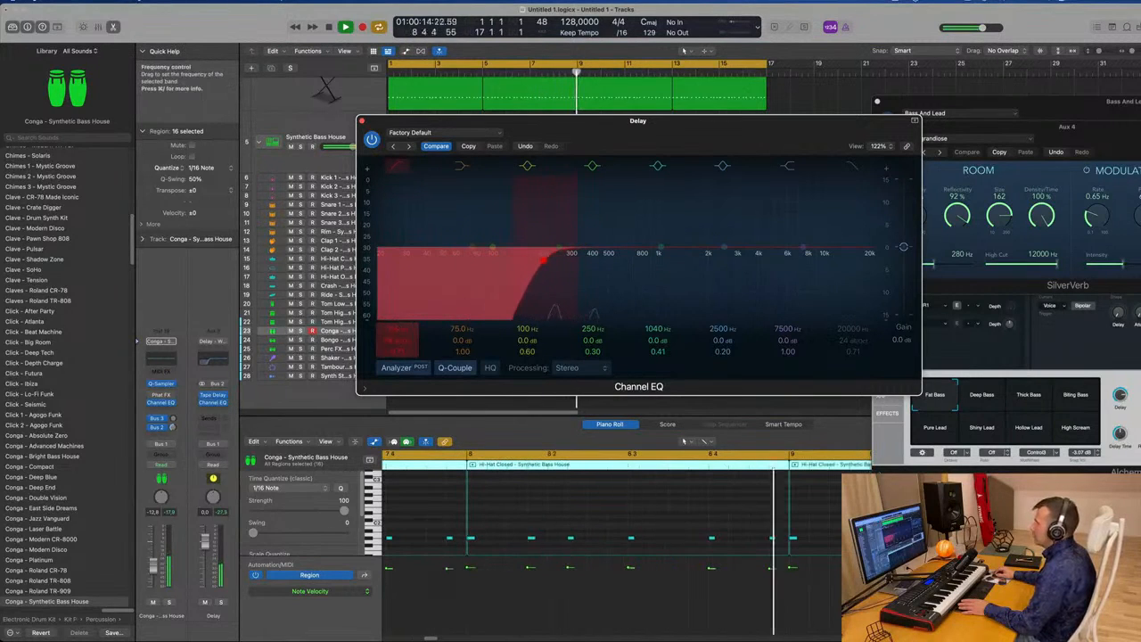
{"action": "left_click", "coordinate": [362, 121]}
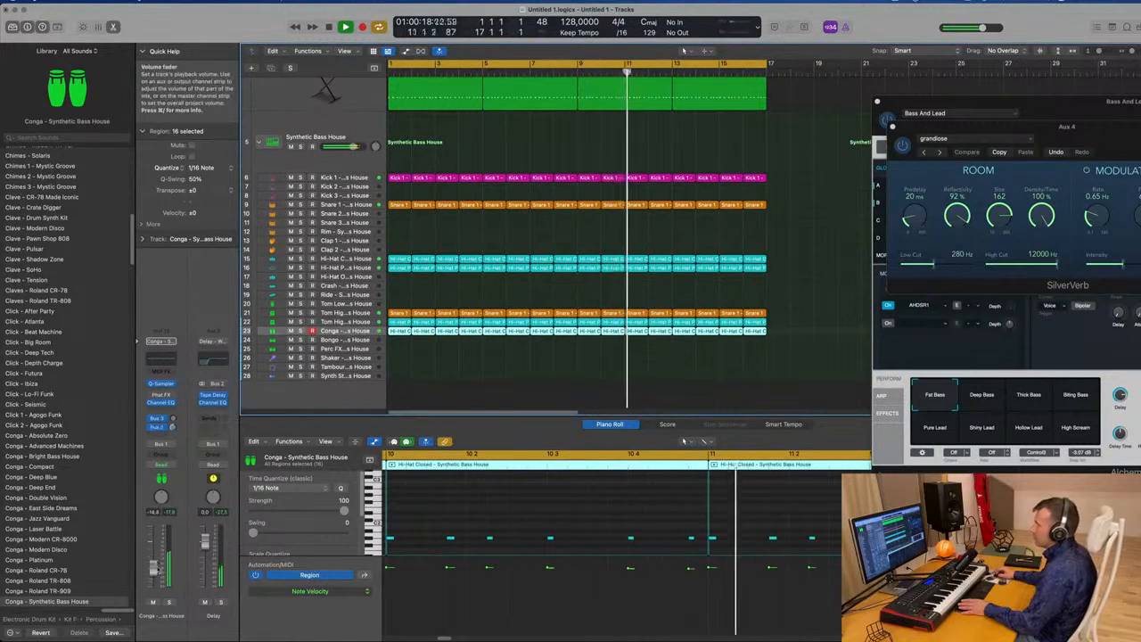
- Copy the first Hi-Hat Pedal region onto the Shaker track
{"action": "scroll", "coordinate": [534, 250], "scroll_direction": "down", "scroll_amount": 2}
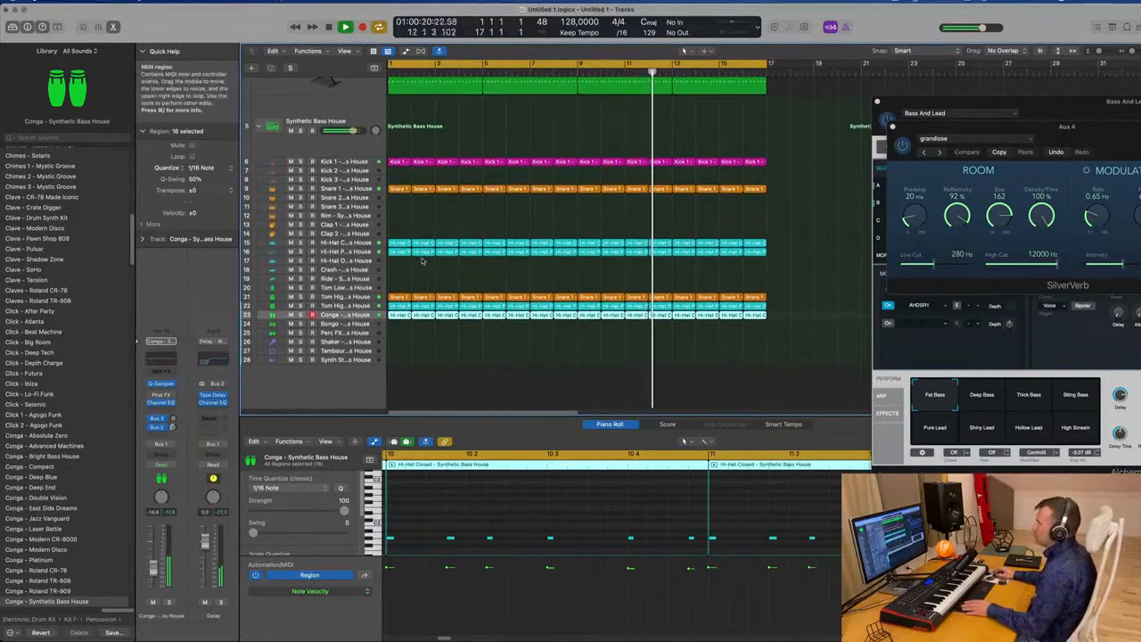
{"action": "left_click", "coordinate": [400, 252]}
{"action": "left_click_drag", "start_coordinate": [394, 296], "coordinate": [397, 343]}
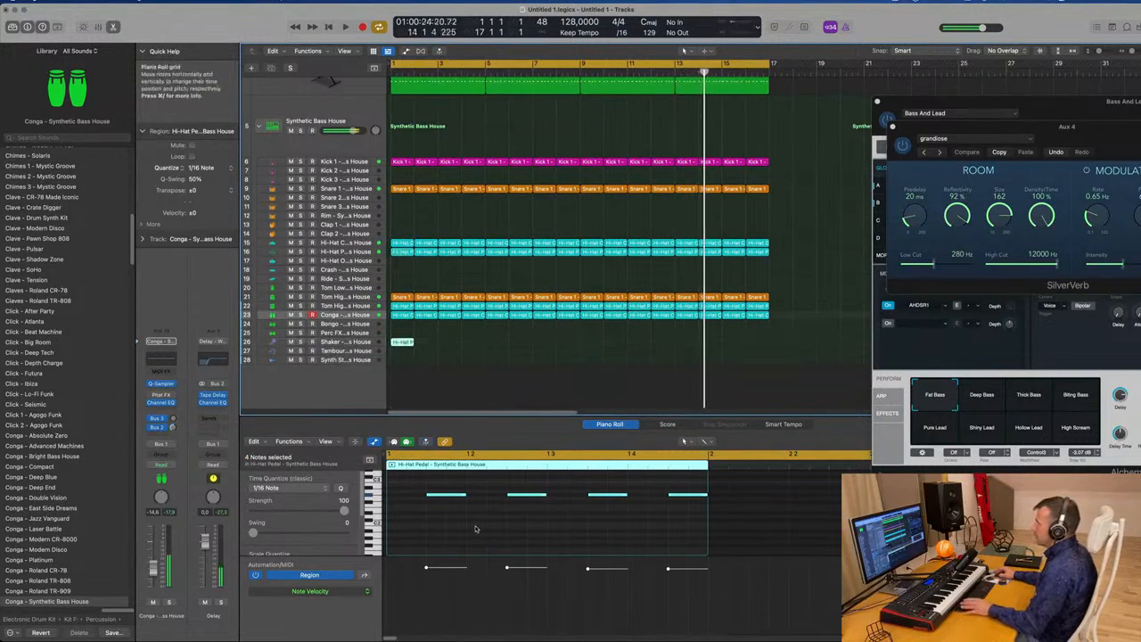
- Shorten all four notes of the Shaker region to about half their length and play it from the start
{"action": "left_click_drag", "start_coordinate": [421, 483], "coordinate": [682, 518]}
{"action": "key", "text": "space"}
{"action": "key", "text": "space"}
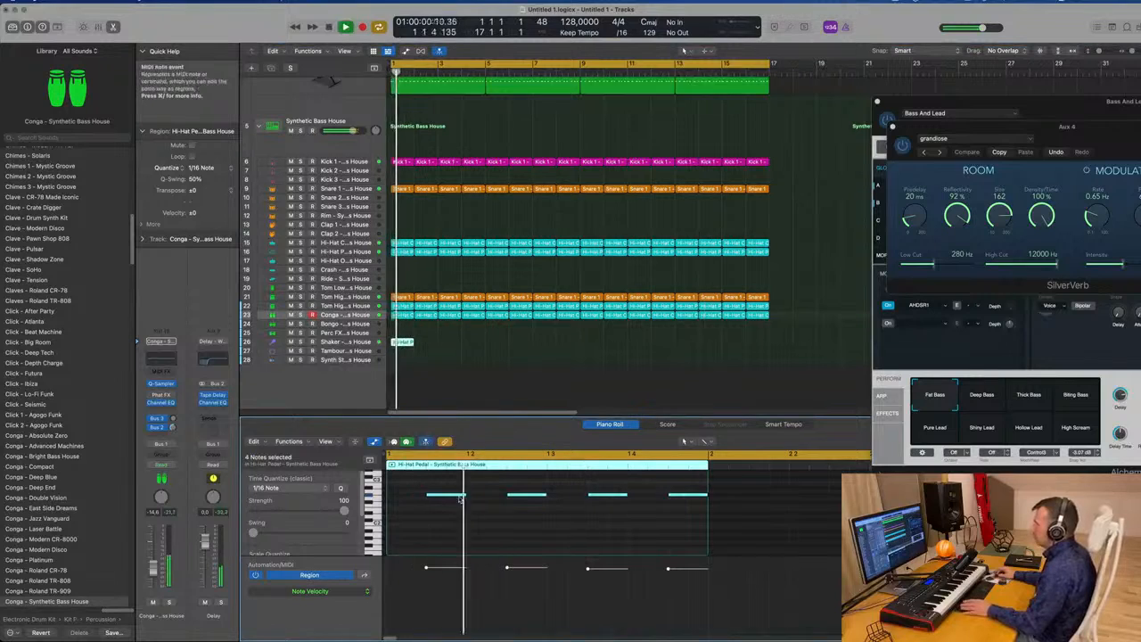
{"action": "left_click_drag", "start_coordinate": [465, 495], "coordinate": [445, 495]}
{"action": "key", "text": "space"}
{"action": "key", "text": "space"}
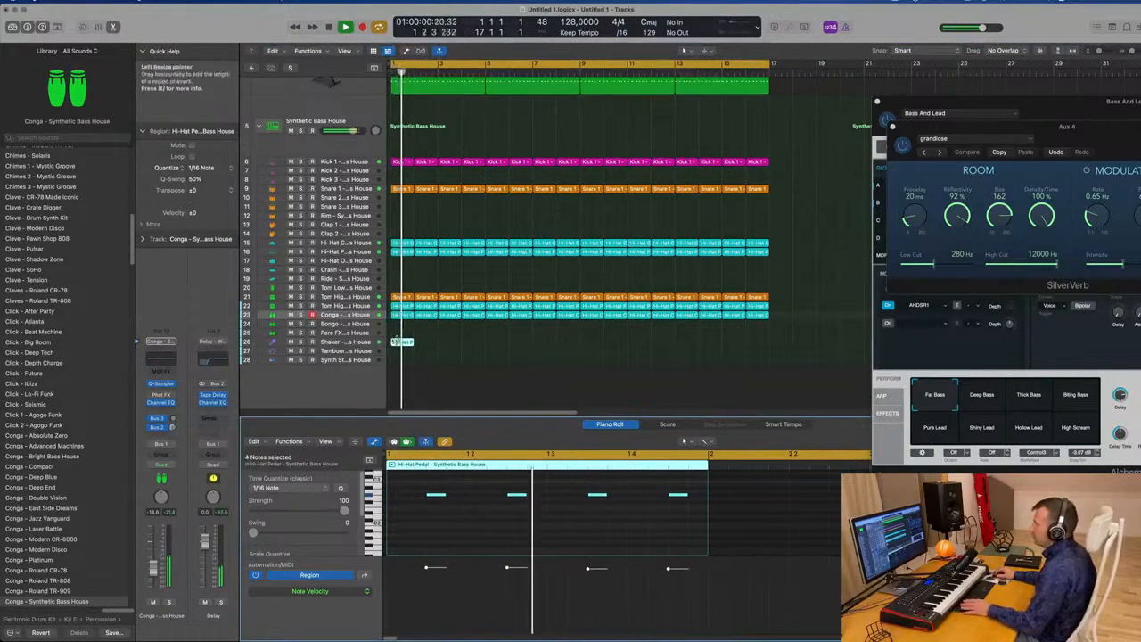
- Repeat the one-bar Shaker region through bar 16, select the whole Shaker track and play it from the start
{"action": "left_click", "coordinate": [397, 343]}
{"action": "key", "text": "super+r"}
{"action": "key", "text": "super+r"}
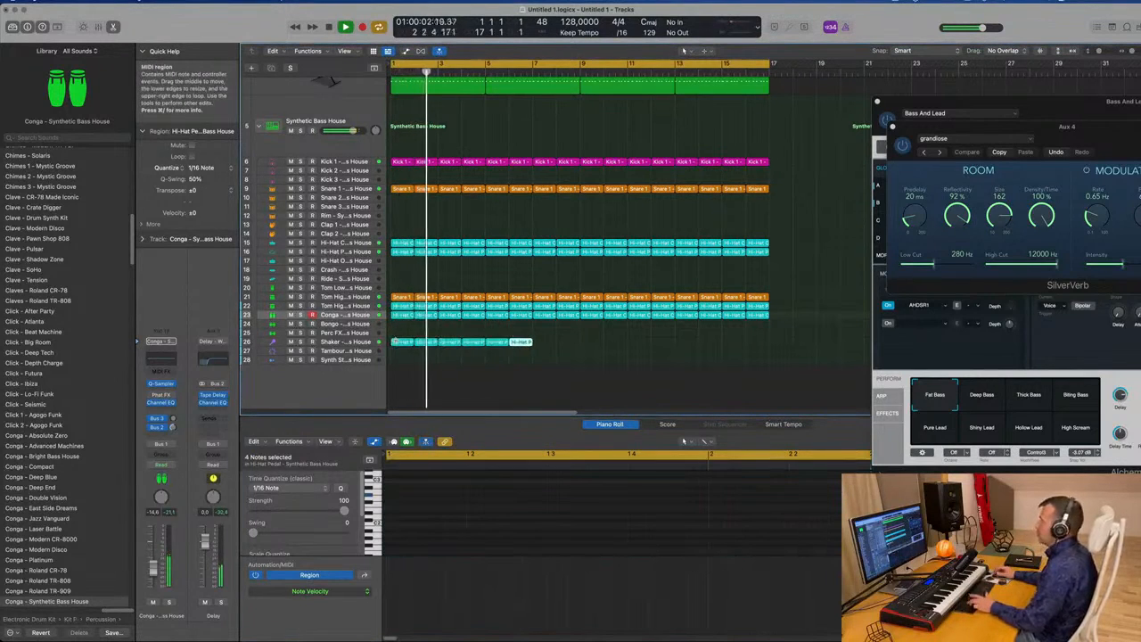
{"action": "key", "text": "super+r"}
{"action": "key", "text": "super+r"}
{"action": "key", "text": "super+r"}
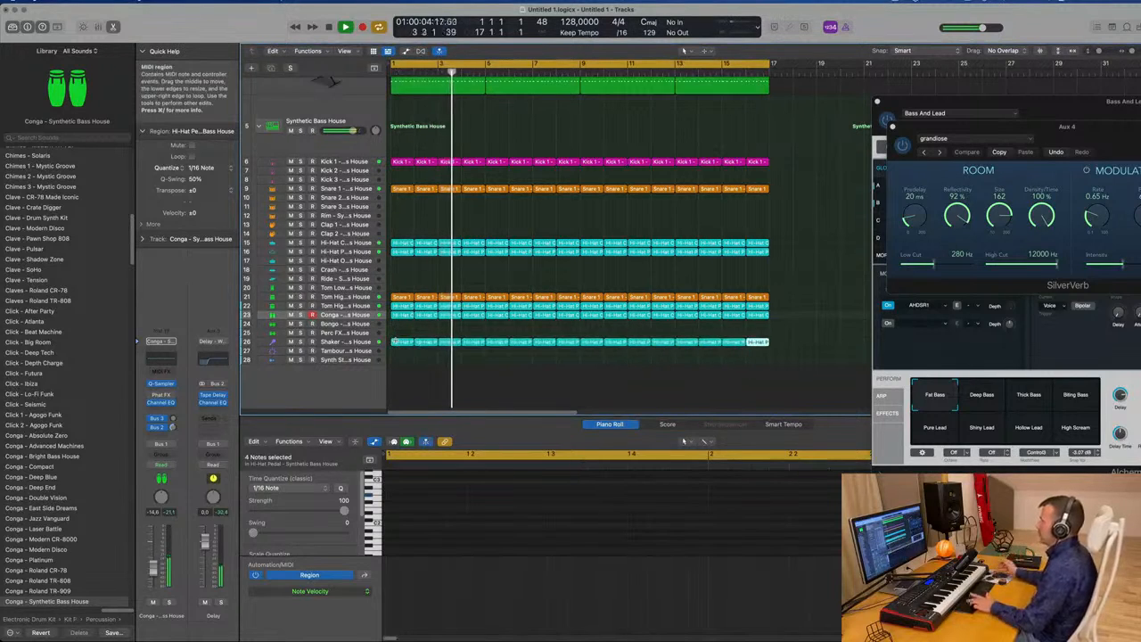
{"action": "key", "text": "Return"}
{"action": "left_click", "coordinate": [344, 342]}
{"action": "key", "text": "Return"}
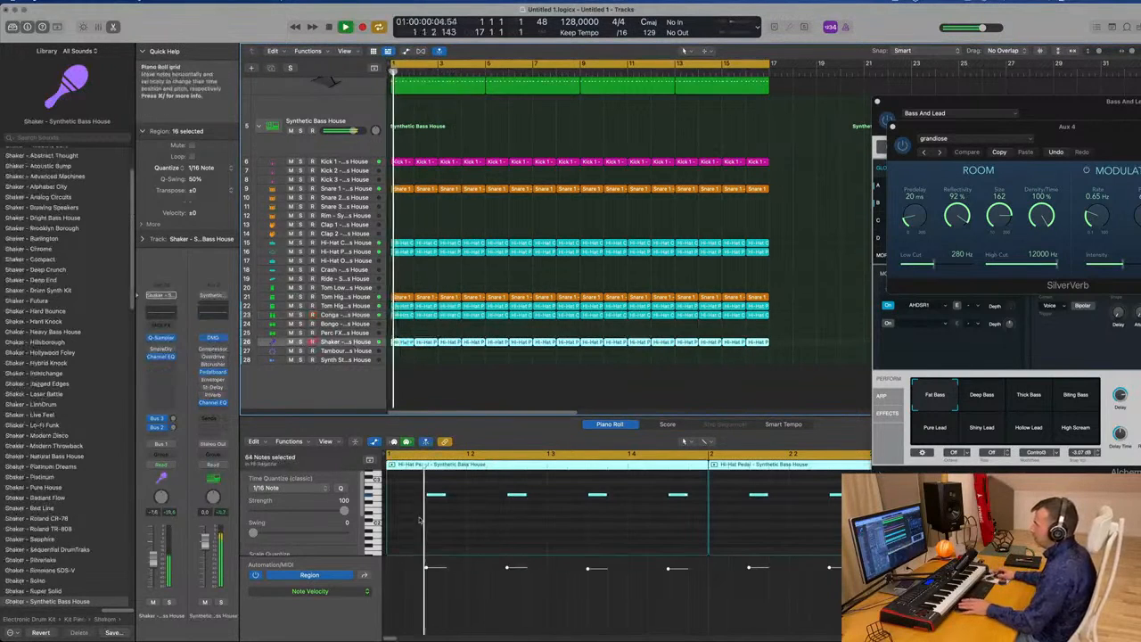
- Try all Shaker notes one octave lower and return them to their original pitch
{"action": "left_click", "coordinate": [422, 520]}
{"action": "key", "text": "super+a"}
{"action": "key", "text": "alt+shift+Down"}
{"action": "key", "text": "Return"}
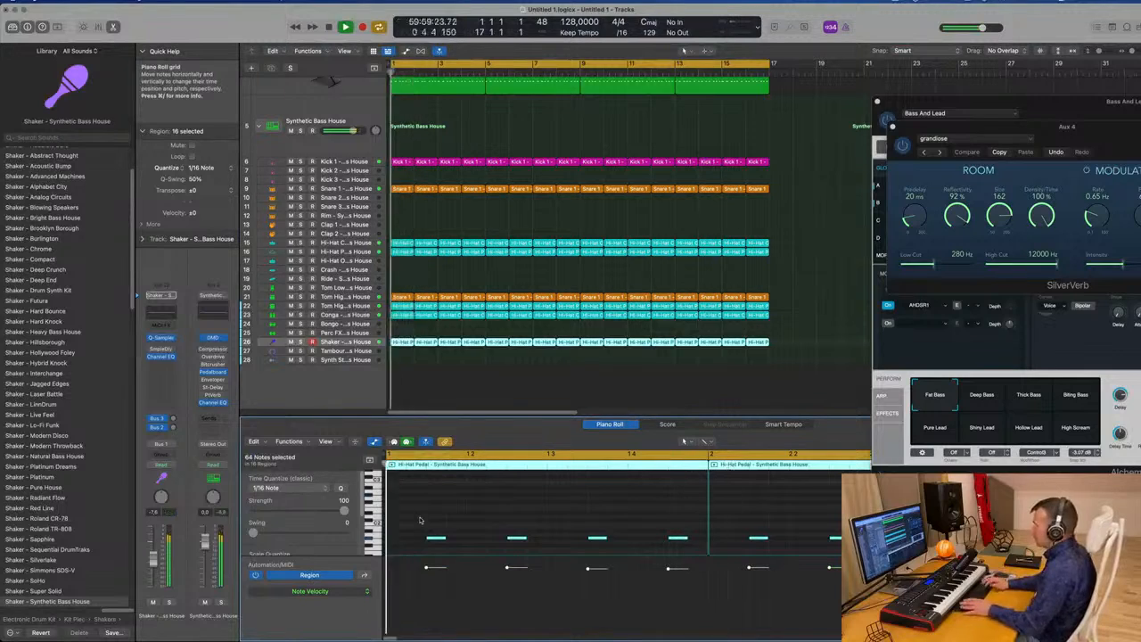
{"action": "key", "text": "alt+shift+Up"}
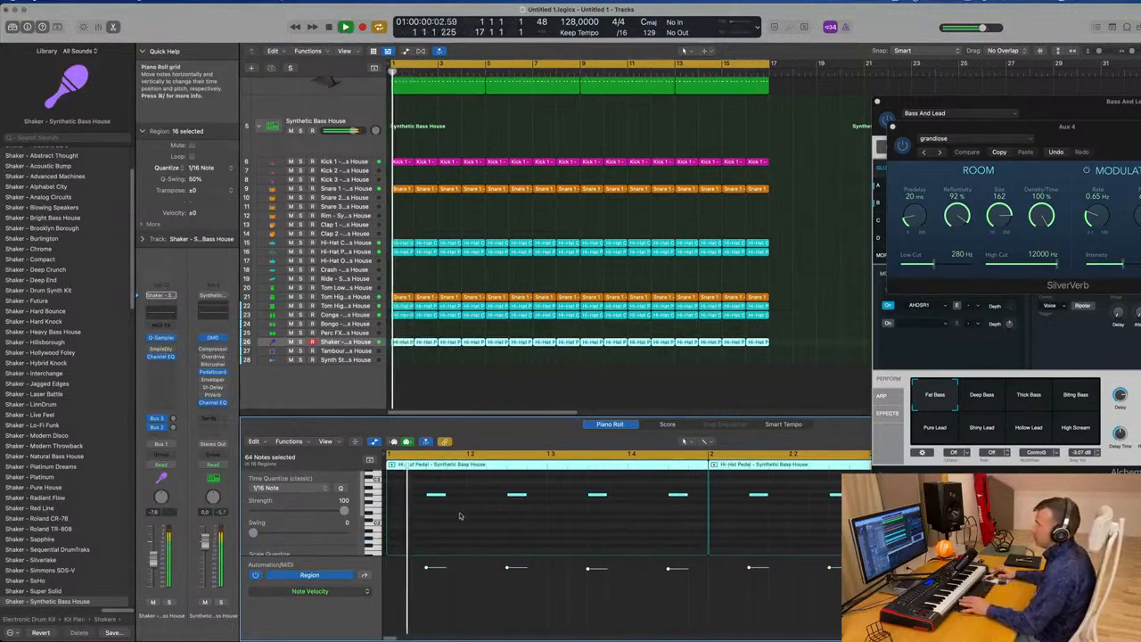
- Lower the Shaker track's volume to about -11.8 dB and adjust its Bus 2 send to the Delay during playback
{"action": "key", "text": "Return"}
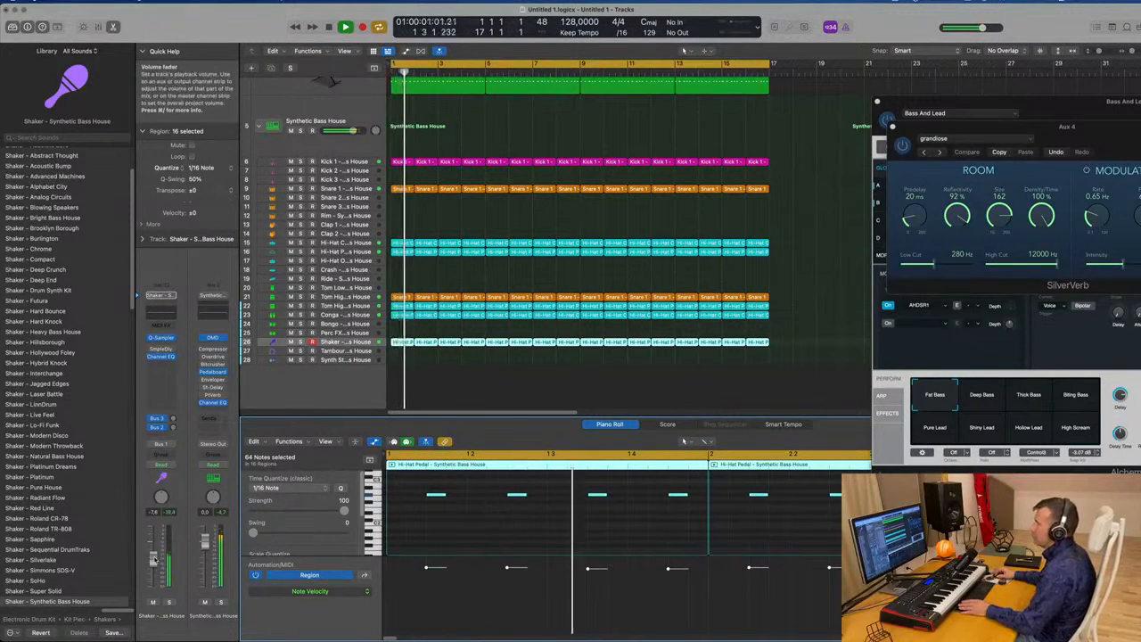
{"action": "key", "text": "Return"}
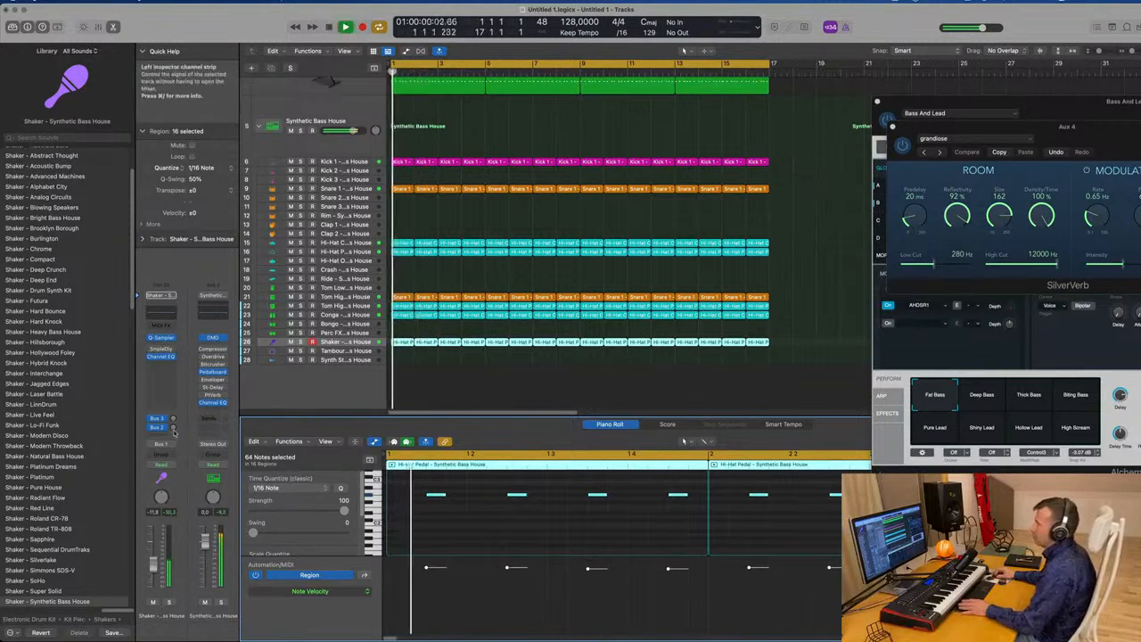
{"action": "left_click_drag", "start_coordinate": [173, 427], "coordinate": [179, 405]}
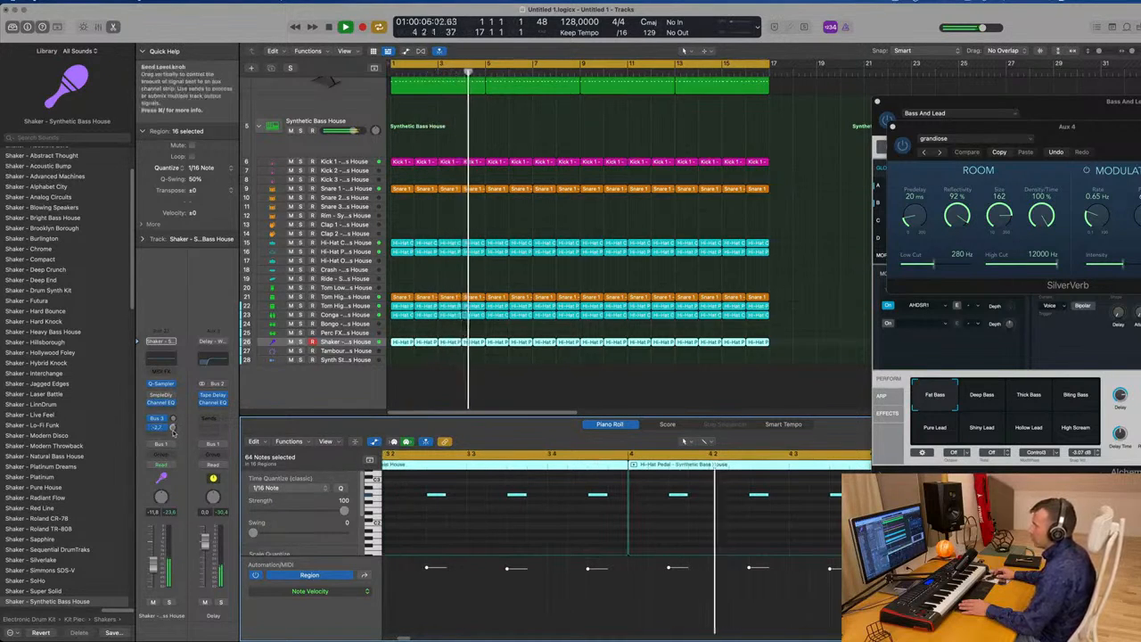
{"action": "left_click_drag", "start_coordinate": [174, 428], "coordinate": [174, 427]}
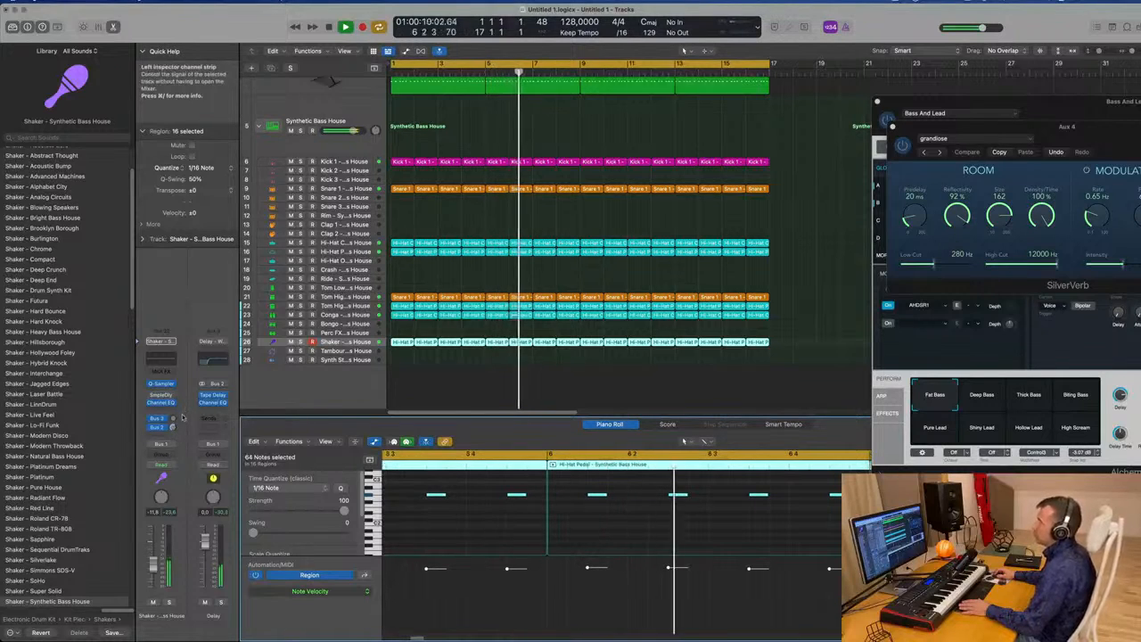
- Reduce the track heights to review the arrangement from the top tracks down, with all regions deselected
{"action": "scroll", "coordinate": [489, 340], "scroll_direction": "up", "scroll_amount": 6}
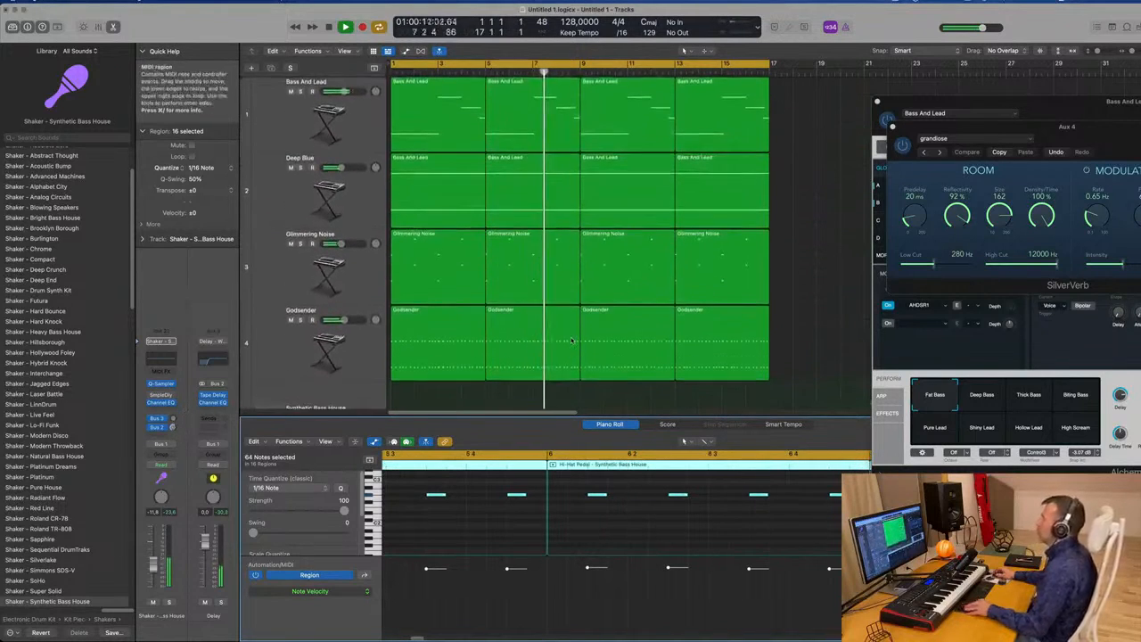
{"action": "key", "text": "super+Up"}
{"action": "left_click", "coordinate": [810, 267]}
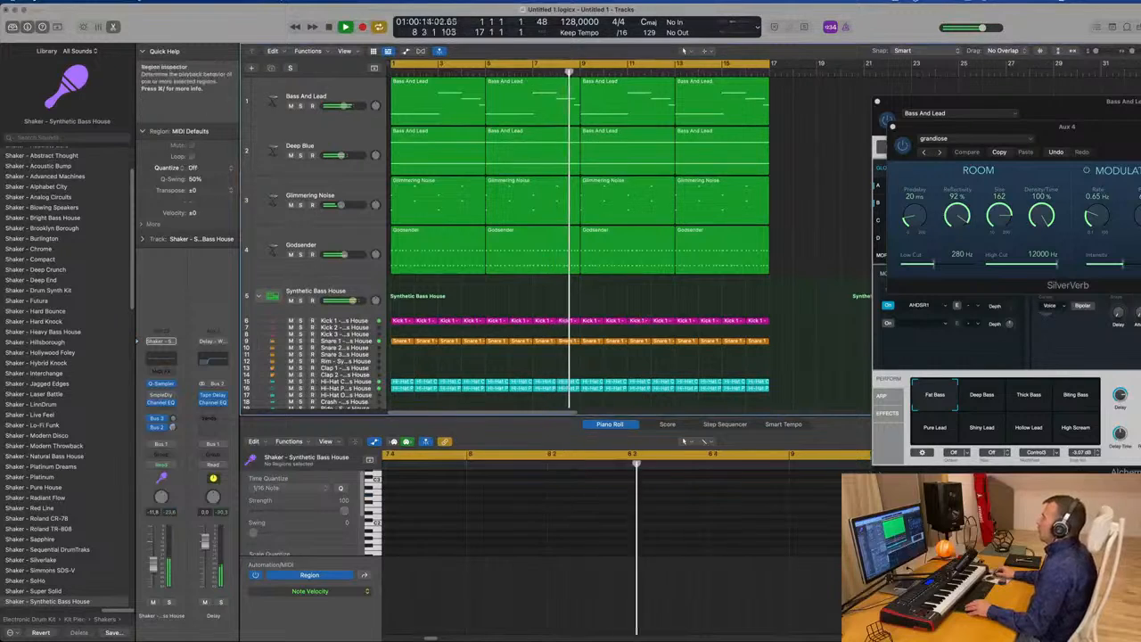
{"action": "left_click", "coordinate": [899, 3]}
{"action": "left_click", "coordinate": [846, 67]}
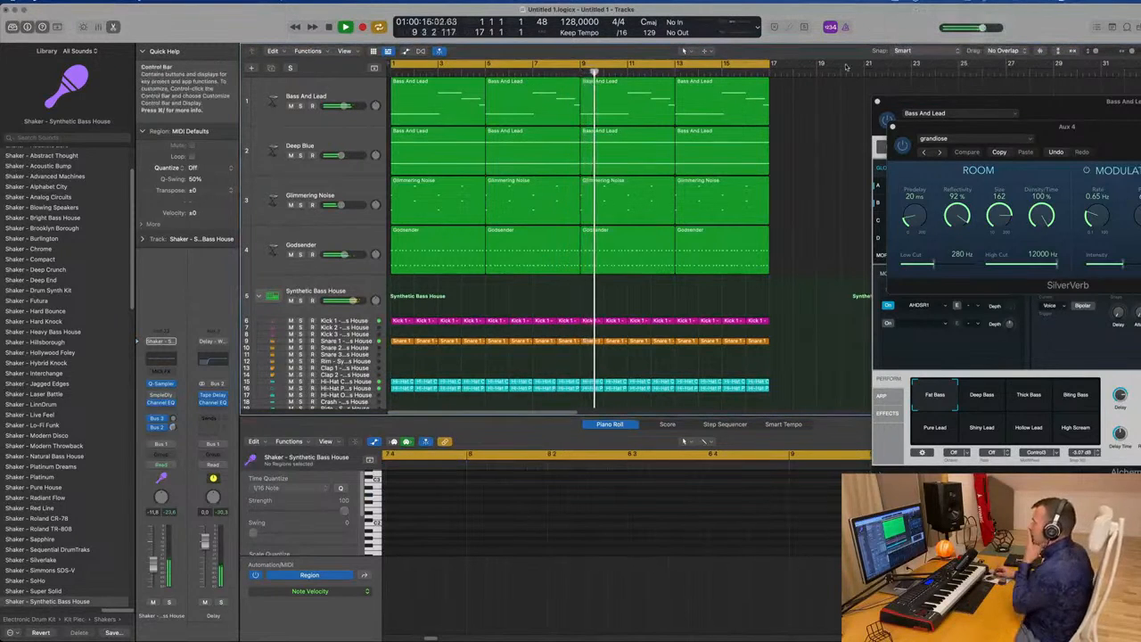
- Duplicate the Glimmering Noise track with its settings and open the copy's Alchemy instrument on the Keys preset category
{"action": "scroll", "coordinate": [351, 244], "scroll_direction": "down", "scroll_amount": 2}
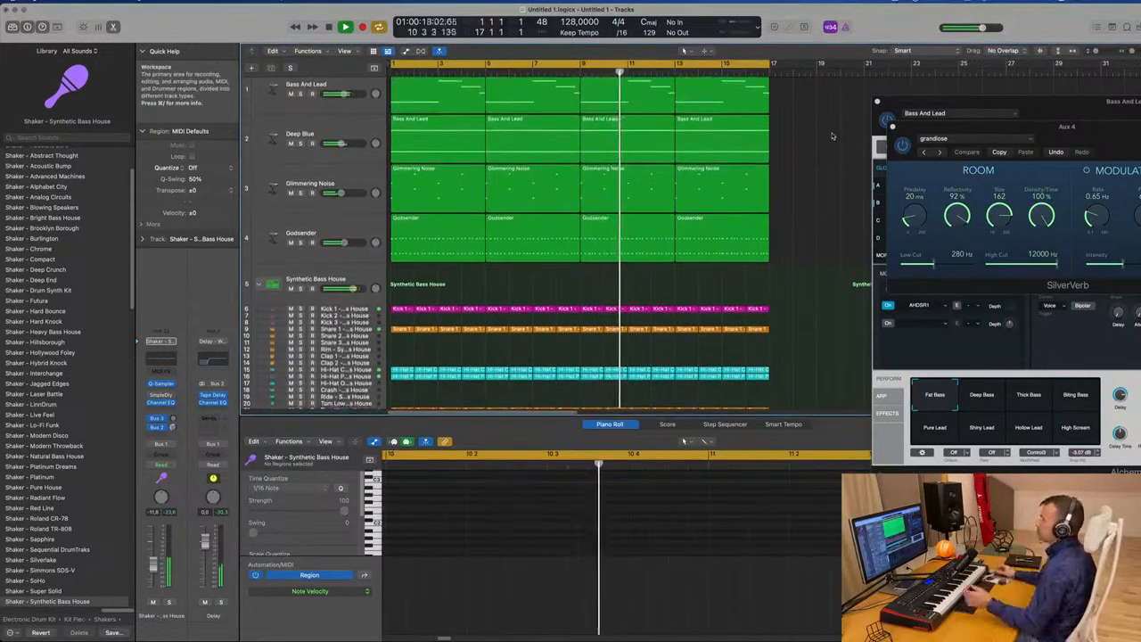
{"action": "left_click", "coordinate": [349, 172]}
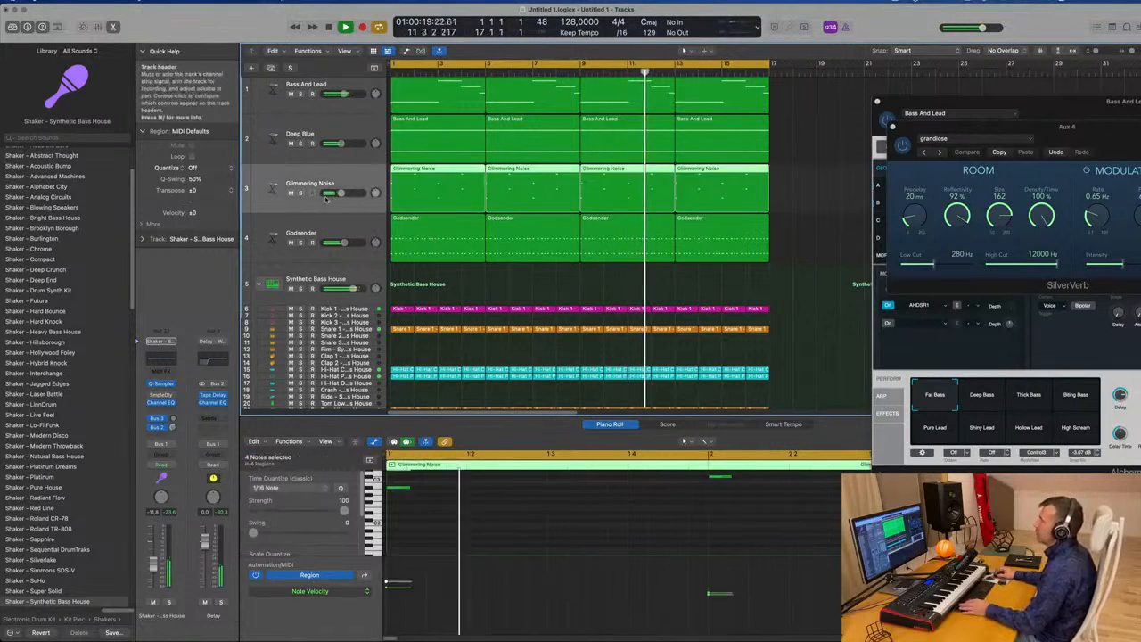
{"action": "key", "text": "super+d"}
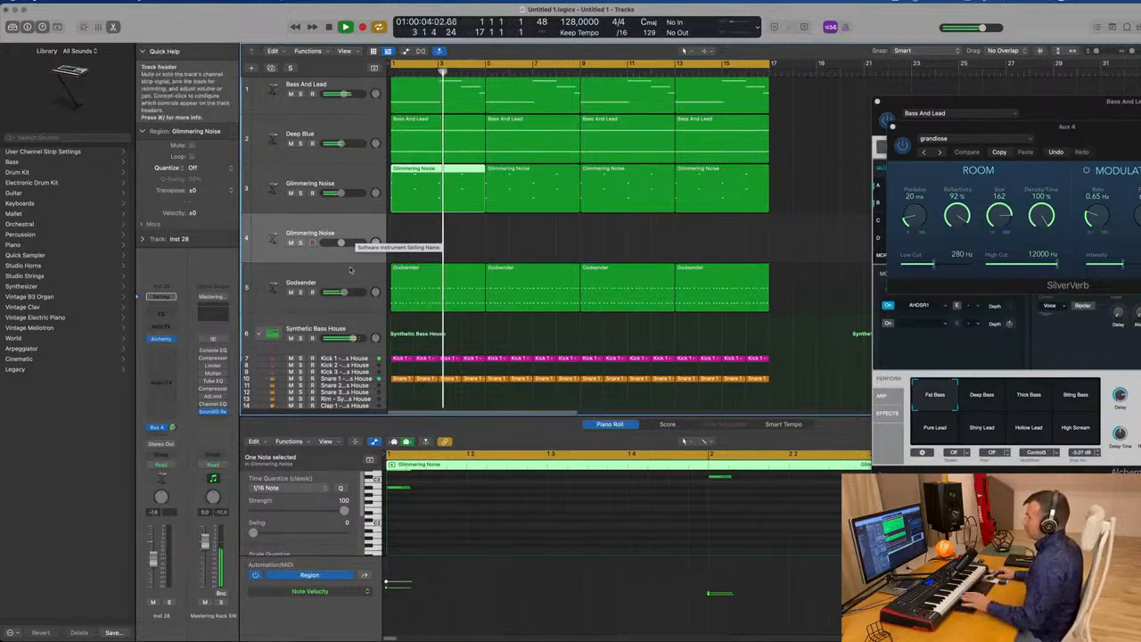
{"action": "left_click", "coordinate": [360, 230]}
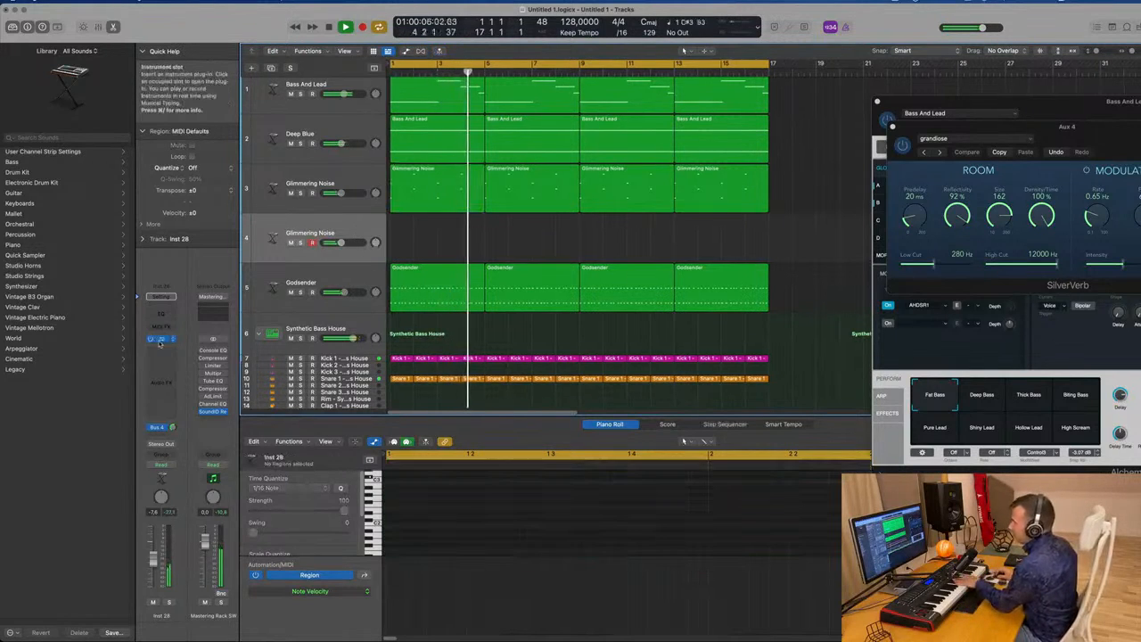
{"action": "left_click", "coordinate": [161, 338]}
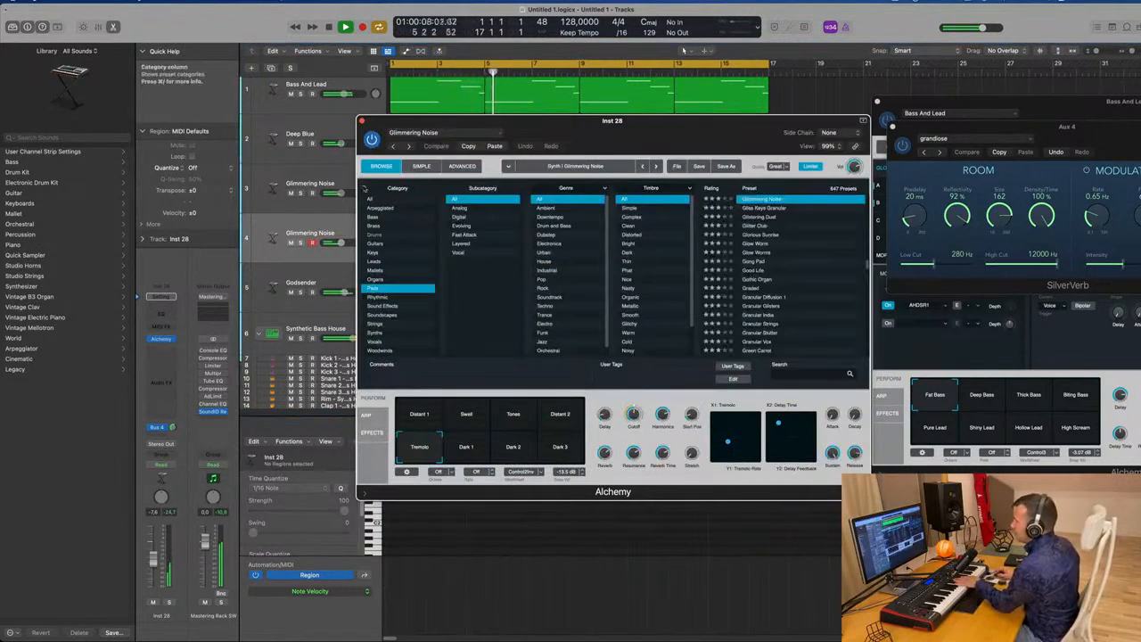
{"action": "left_click", "coordinate": [378, 253]}
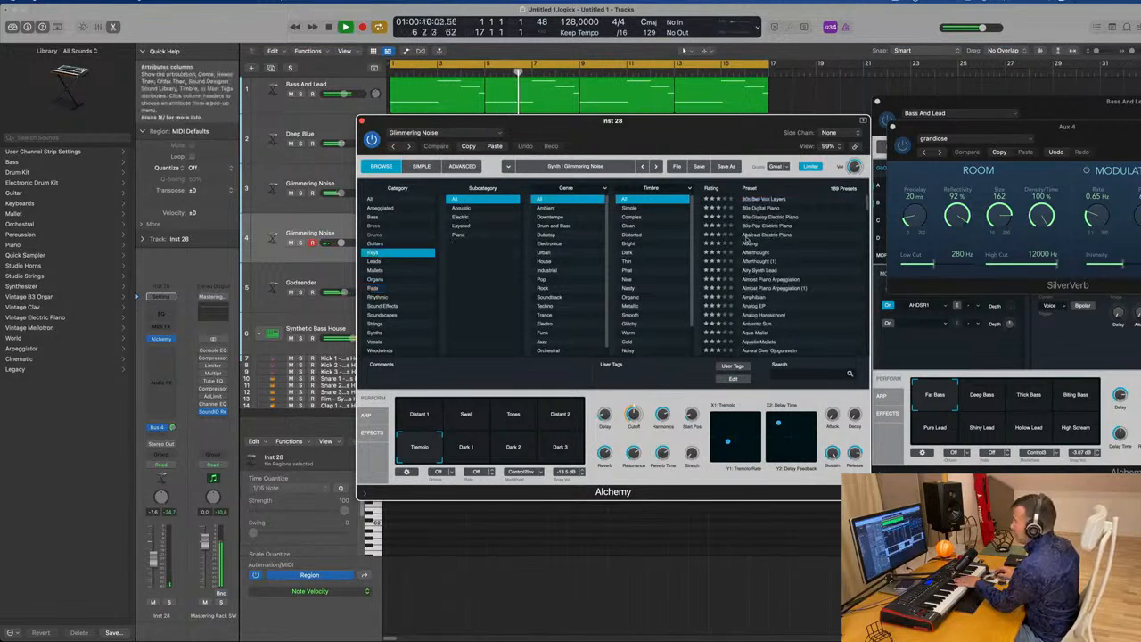
- Try the Bell Like Vox Vibes preset with its Bright Bell variation at about -3.4 dB track volume, followed by the Chill Keys preset
{"action": "left_click", "coordinate": [764, 255]}
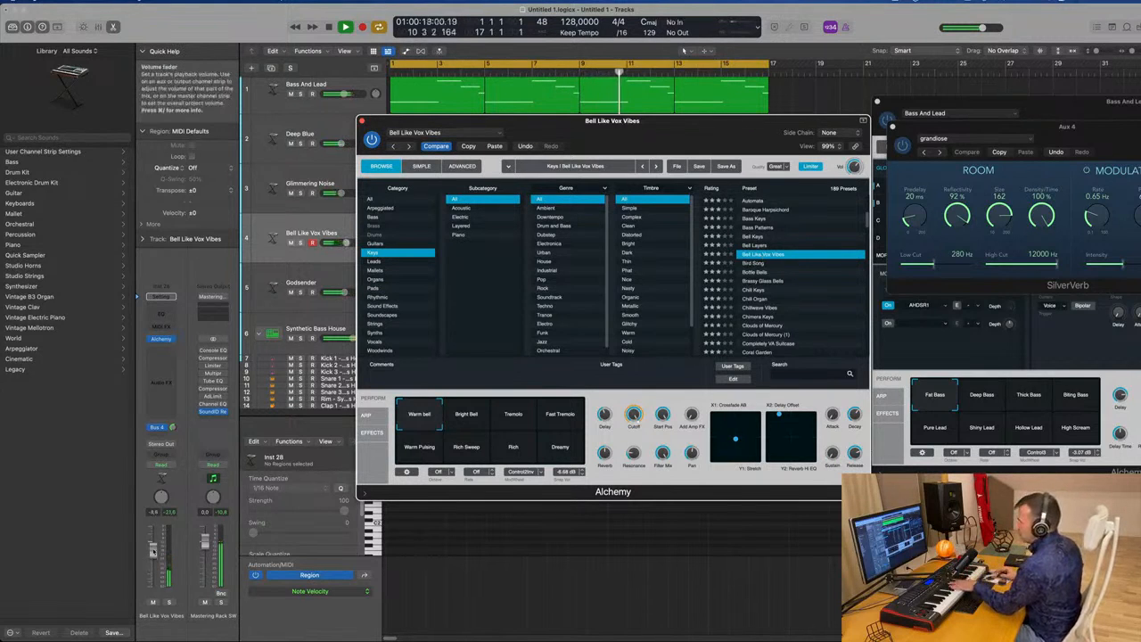
{"action": "left_click_drag", "start_coordinate": [154, 552], "coordinate": [153, 550]}
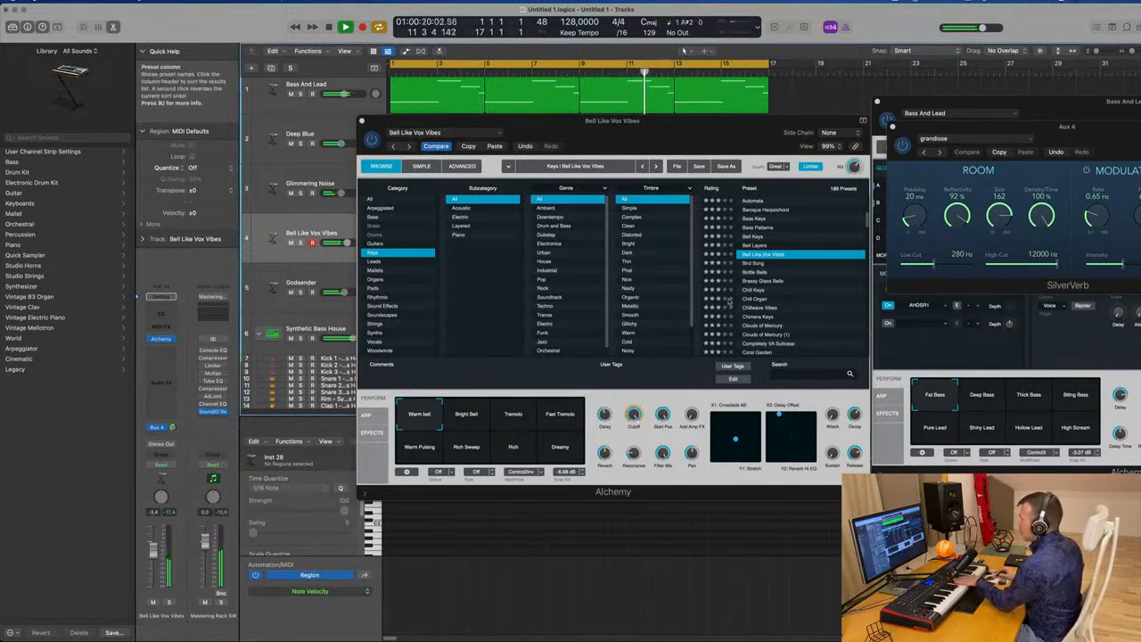
{"action": "left_click", "coordinate": [472, 418]}
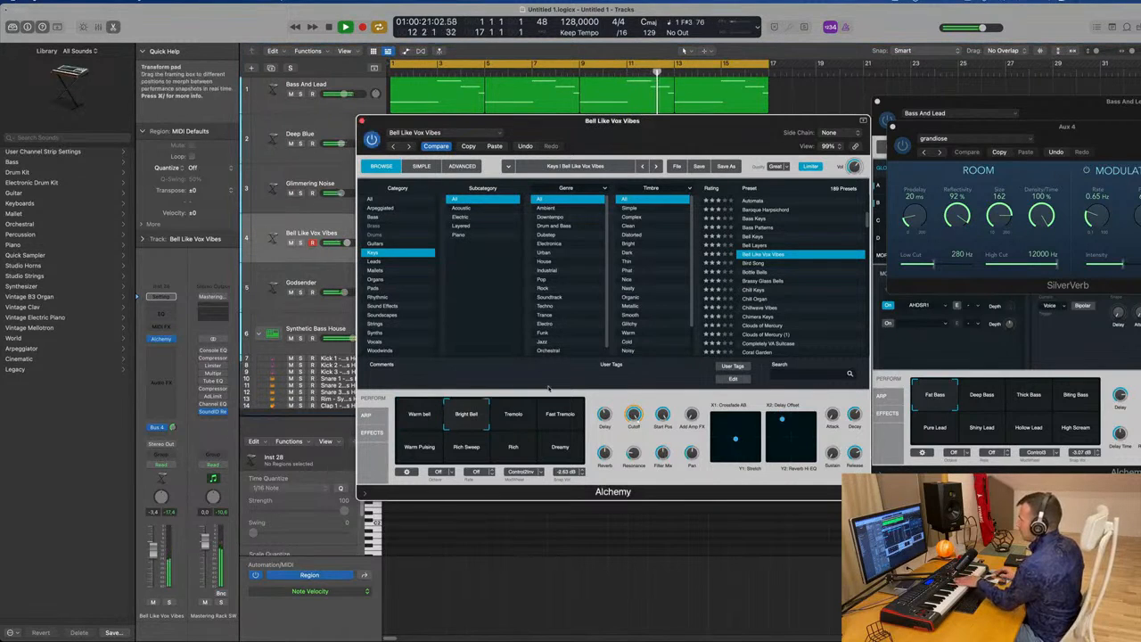
{"action": "left_click", "coordinate": [754, 291]}
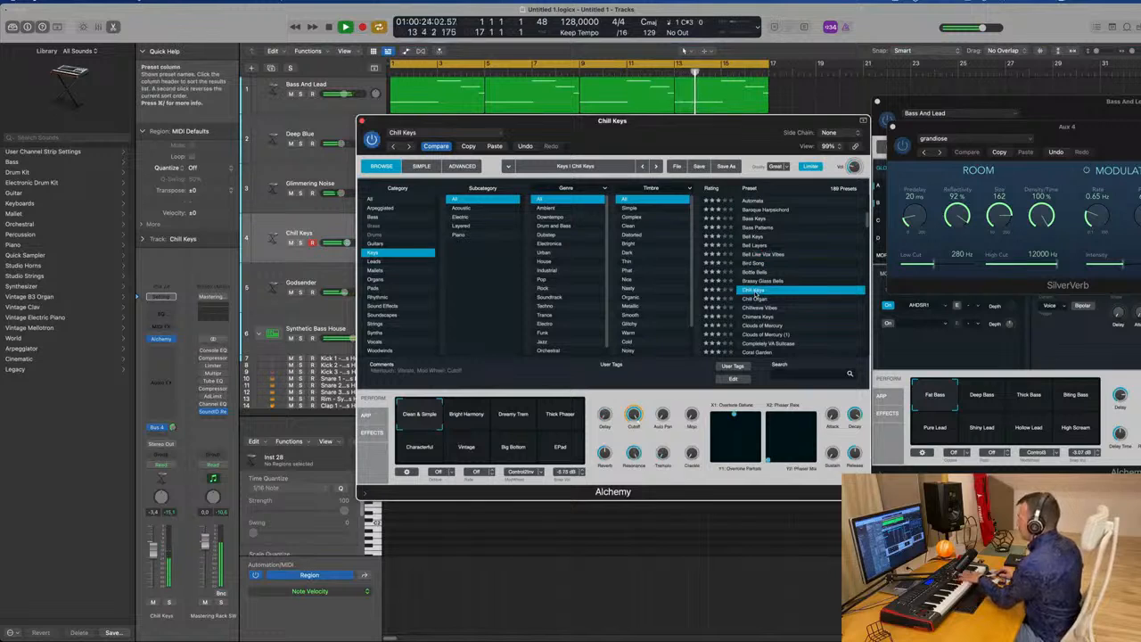
- Try the Chillwave Vibes preset's variations from More Reverb to Resonant while raising the track volume to about -0.6 dB
{"action": "left_click", "coordinate": [759, 307]}
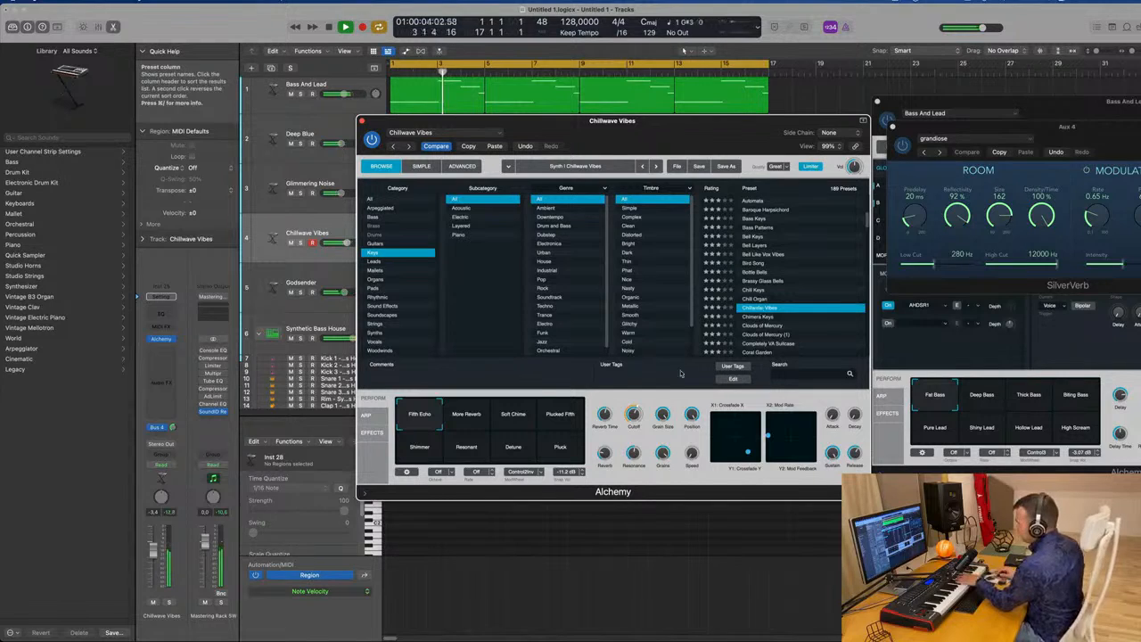
{"action": "left_click", "coordinate": [480, 420]}
{"action": "left_click", "coordinate": [520, 422]}
{"action": "left_click", "coordinate": [564, 422]}
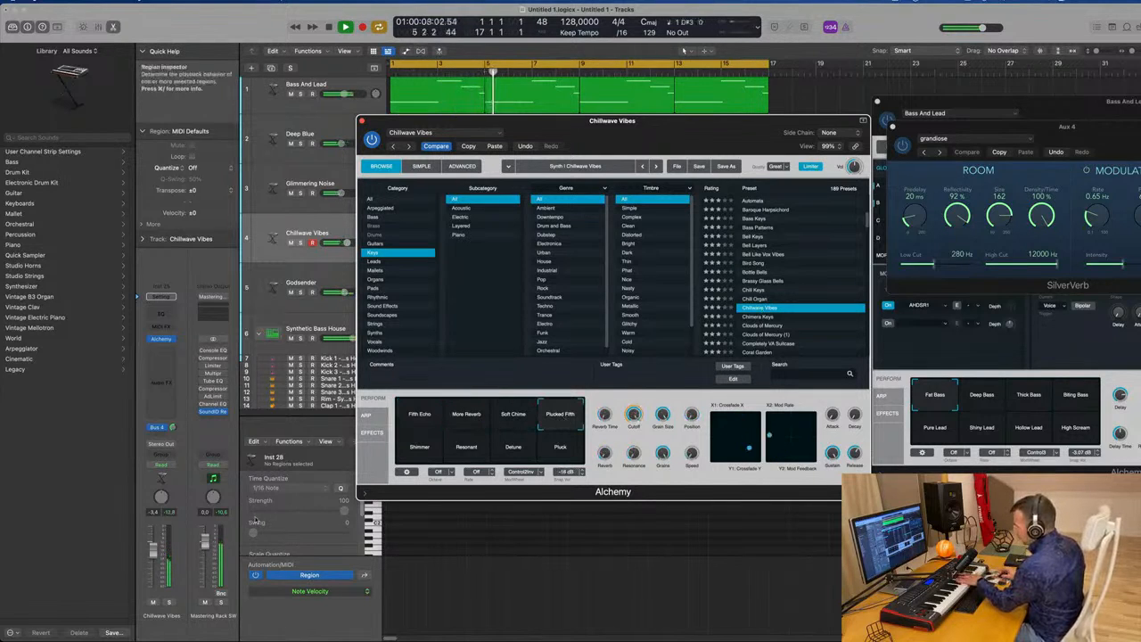
{"action": "left_click_drag", "start_coordinate": [154, 549], "coordinate": [164, 539]}
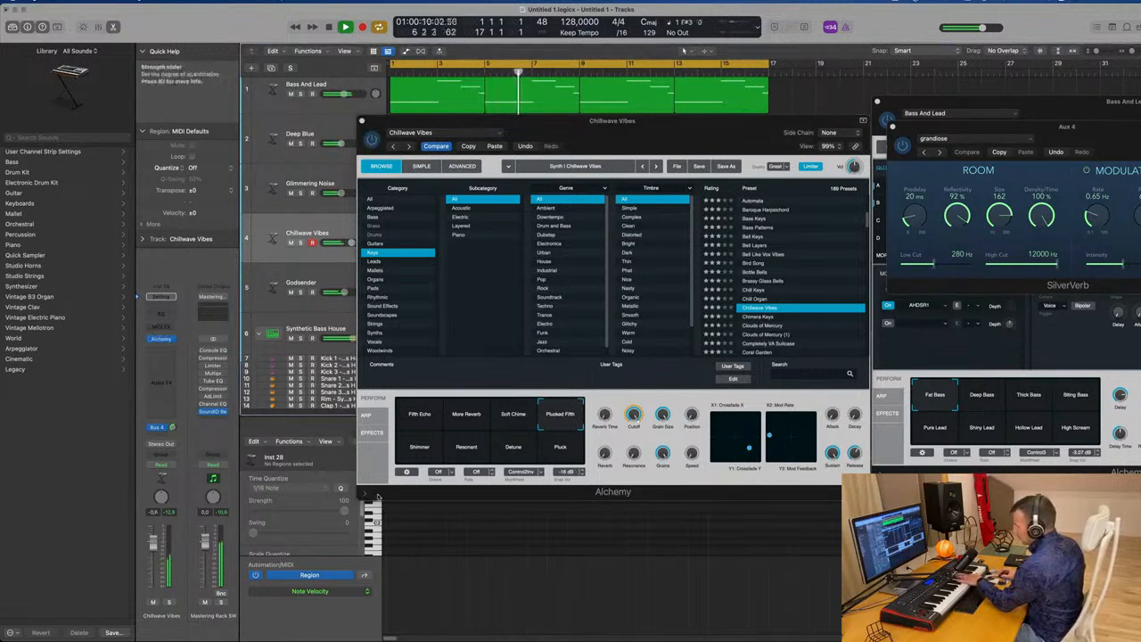
{"action": "left_click", "coordinate": [425, 456]}
{"action": "left_click", "coordinate": [474, 452]}
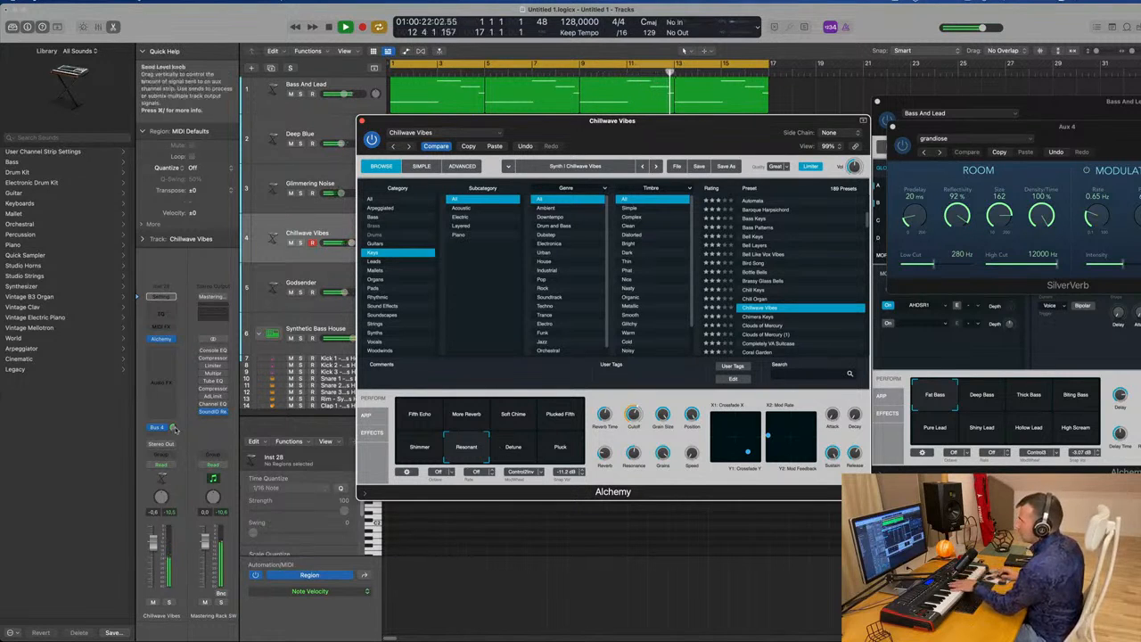
- Adjust the track's Bus 4 send and compare the Detune, Pluck and Resonant variations with the volume at about 1.8 dB
{"action": "left_click_drag", "start_coordinate": [172, 428], "coordinate": [178, 453]}
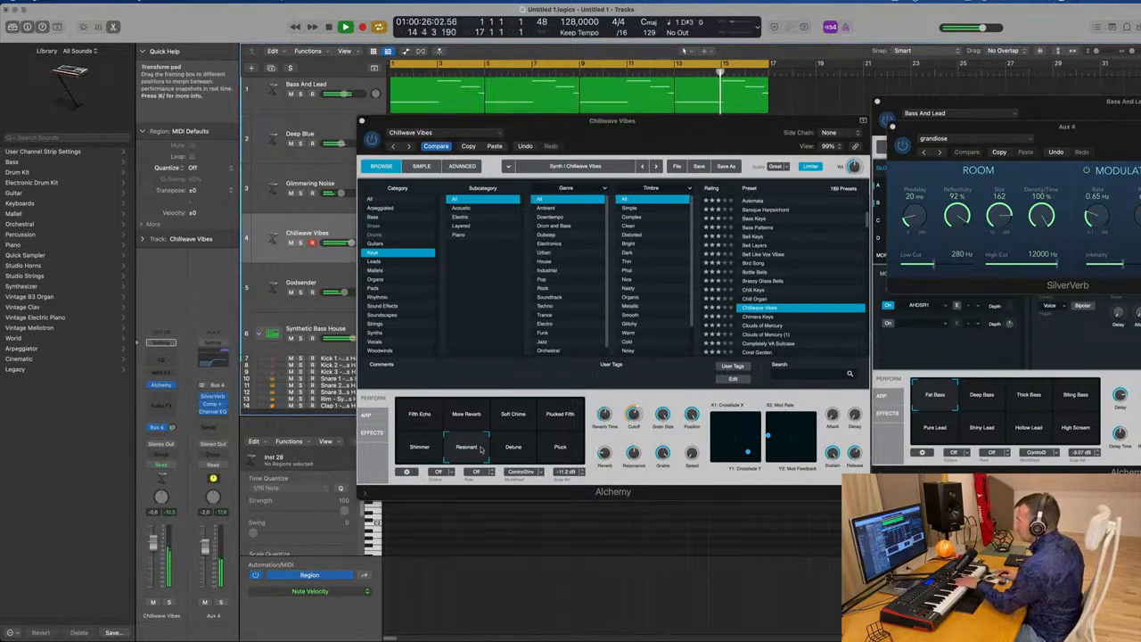
{"action": "left_click", "coordinate": [512, 450]}
{"action": "left_click", "coordinate": [560, 450]}
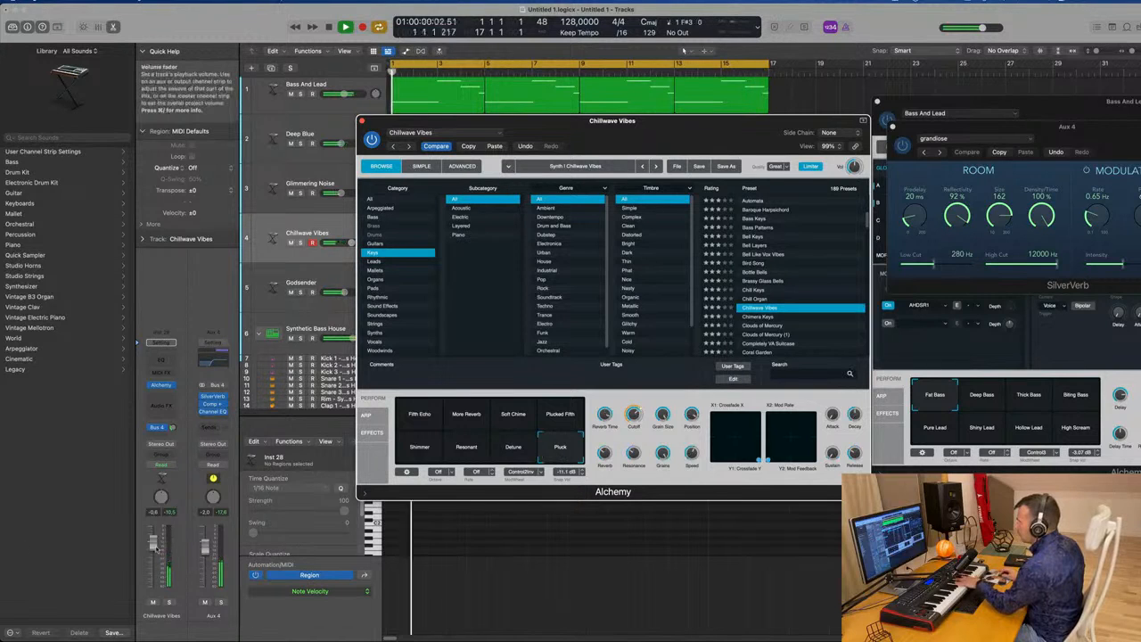
{"action": "left_click_drag", "start_coordinate": [153, 543], "coordinate": [153, 537]}
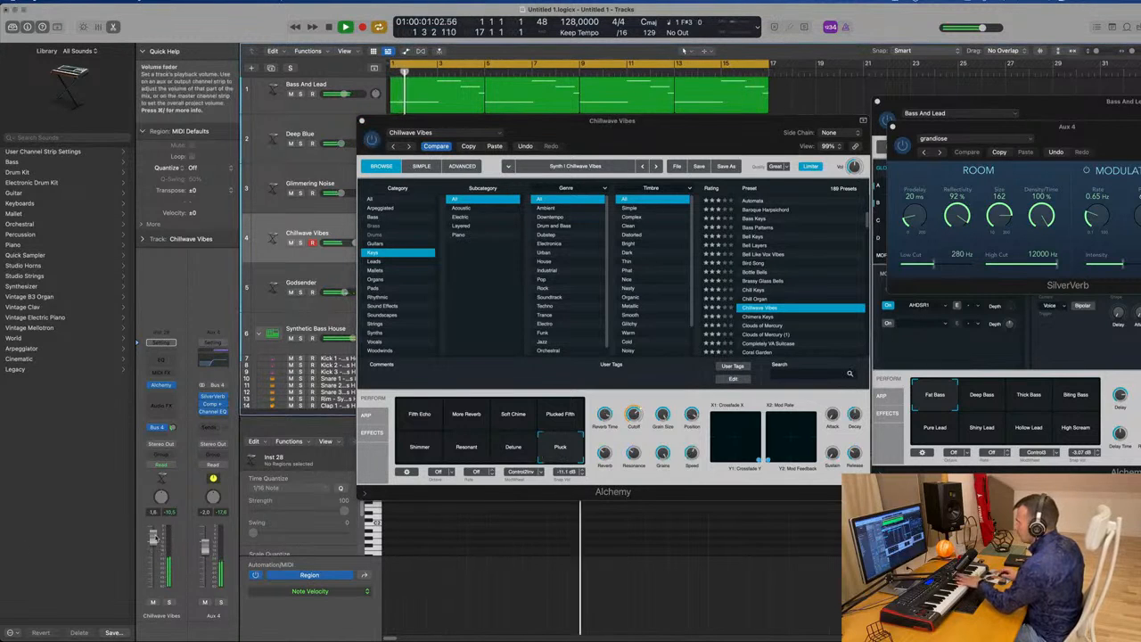
{"action": "left_click", "coordinate": [460, 454]}
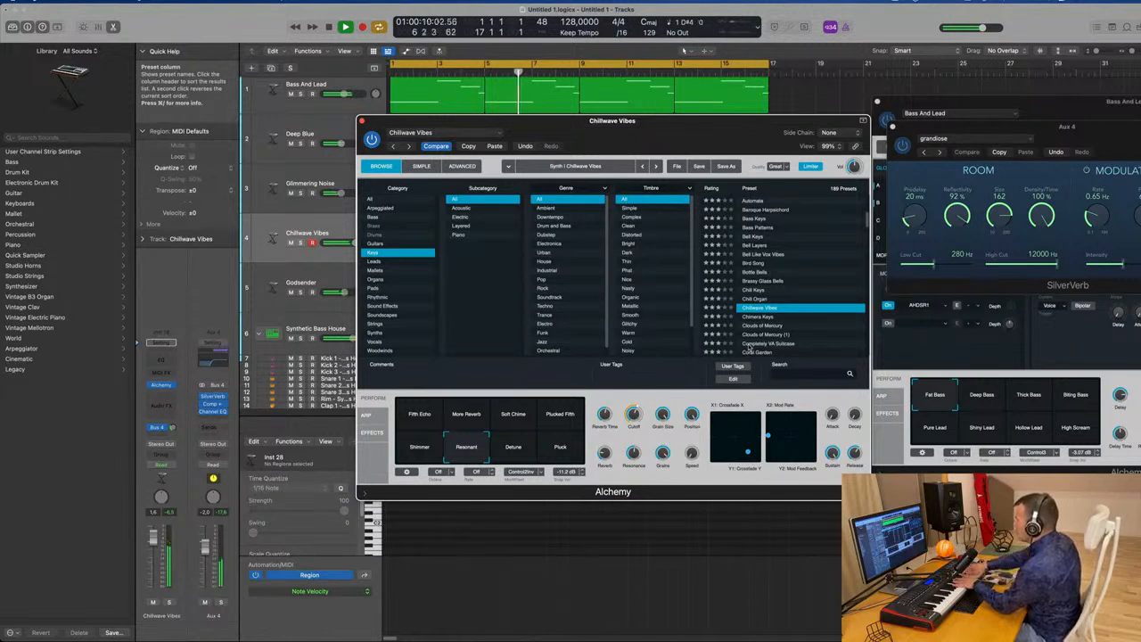
- Audition the Chimera Keys preset's variations from Synth Keys to Organ and lower the track volume to about -2.1 dB
{"action": "left_click", "coordinate": [760, 317]}
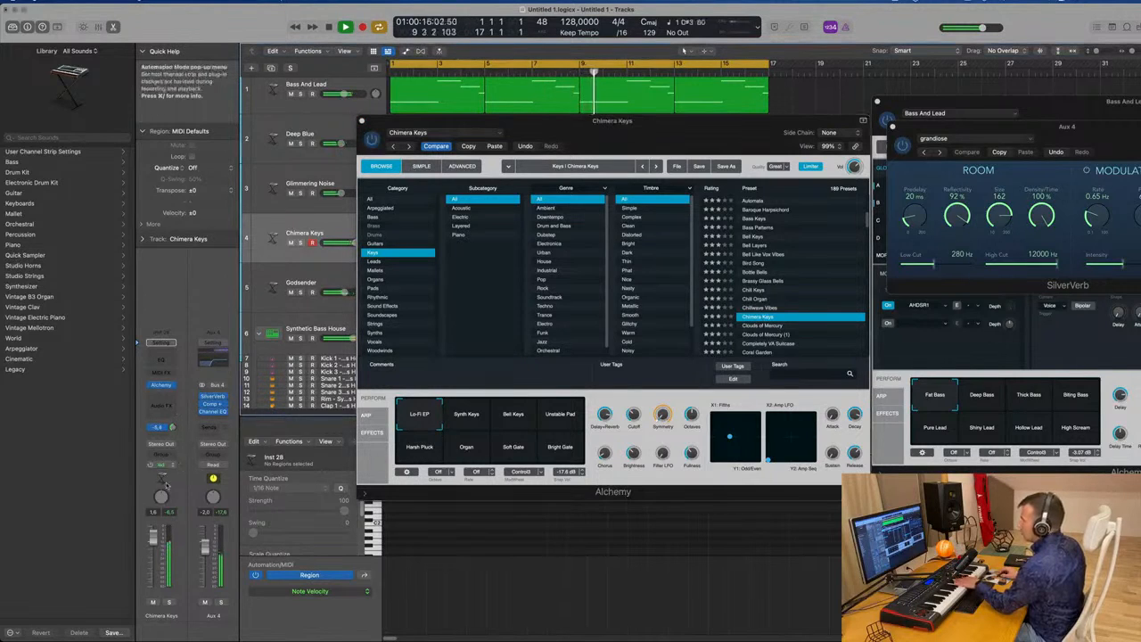
{"action": "left_click", "coordinate": [477, 420]}
{"action": "left_click", "coordinate": [512, 421]}
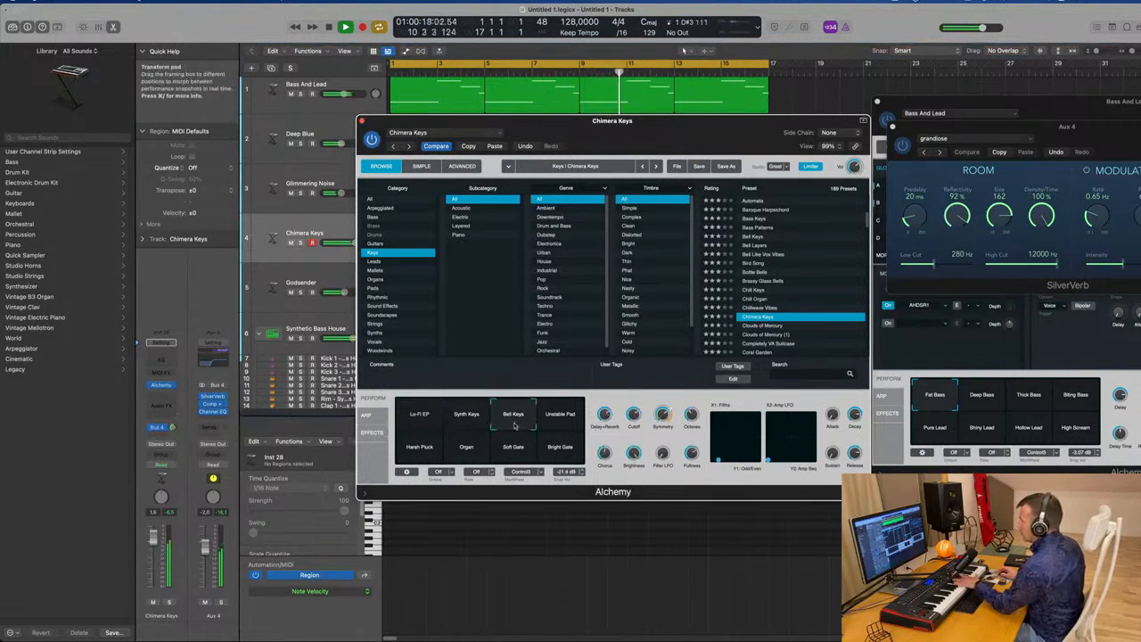
{"action": "left_click", "coordinate": [554, 421]}
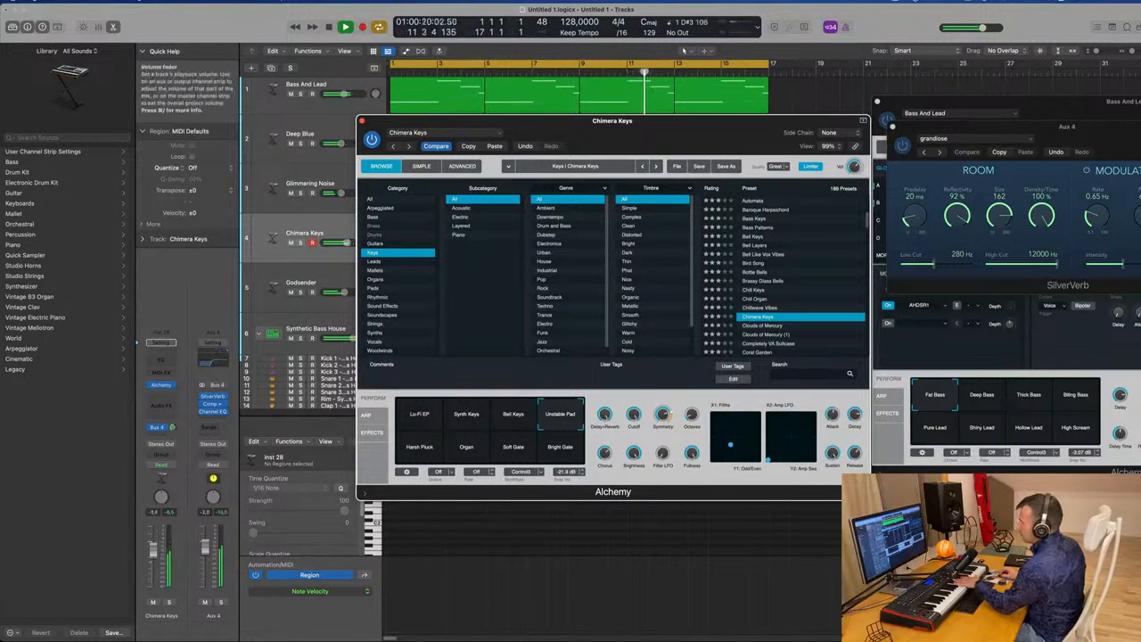
{"action": "left_click", "coordinate": [413, 456]}
{"action": "left_click", "coordinate": [465, 455]}
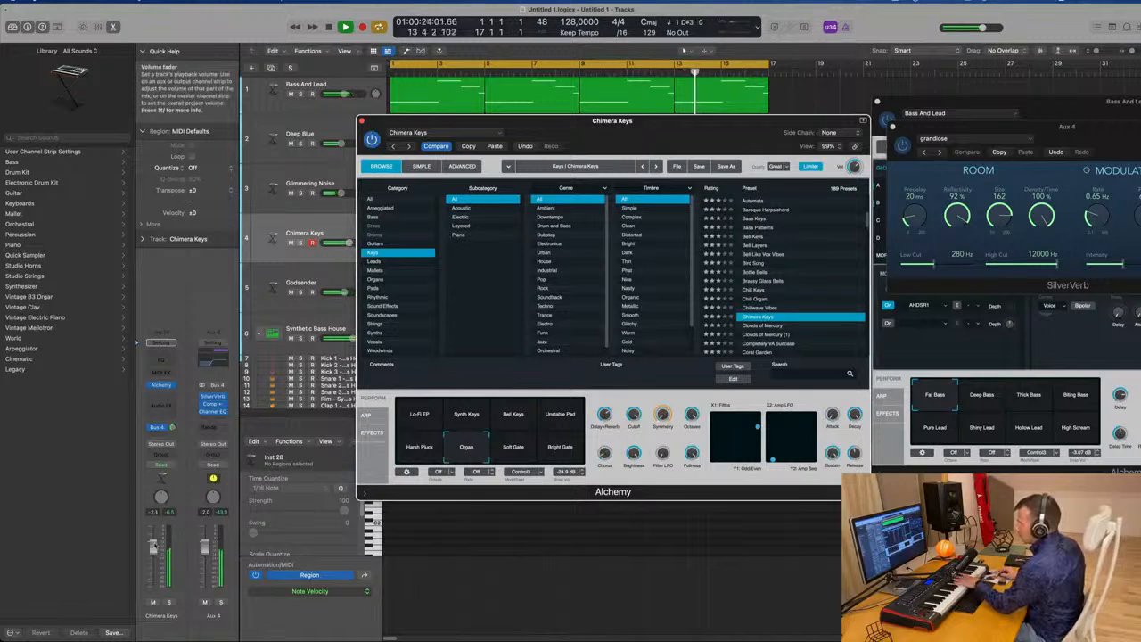
{"action": "left_click", "coordinate": [153, 546]}
- Load the Clouds of Mercury preset with its Ancient Plucks variation and record a melody of about ten bars from bar 1
{"action": "left_click", "coordinate": [762, 325]}
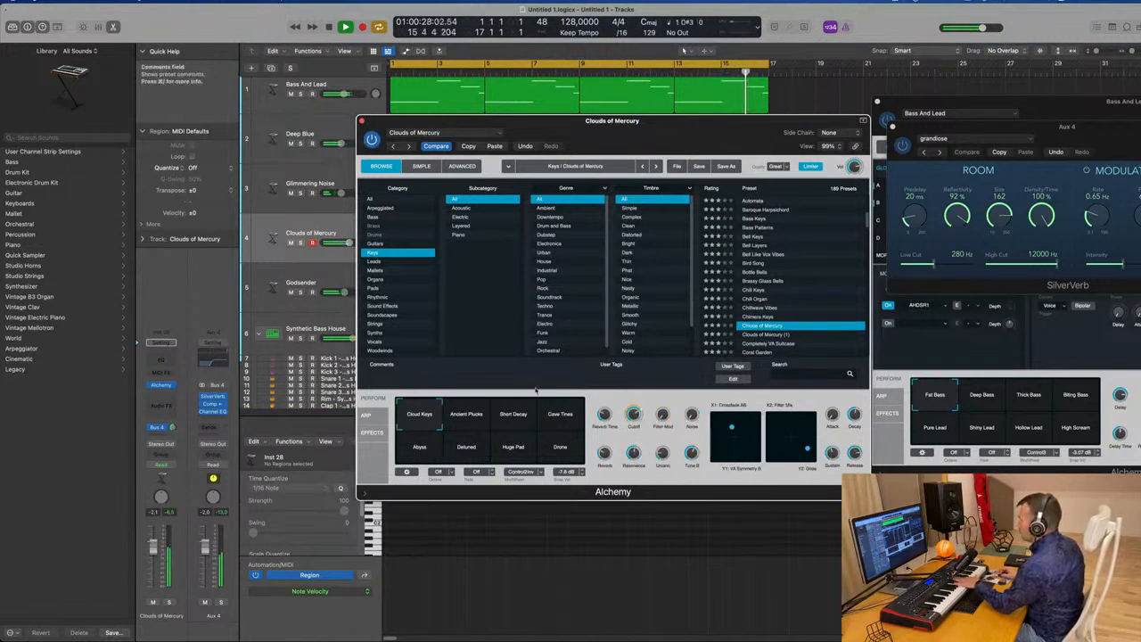
{"action": "left_click", "coordinate": [467, 416]}
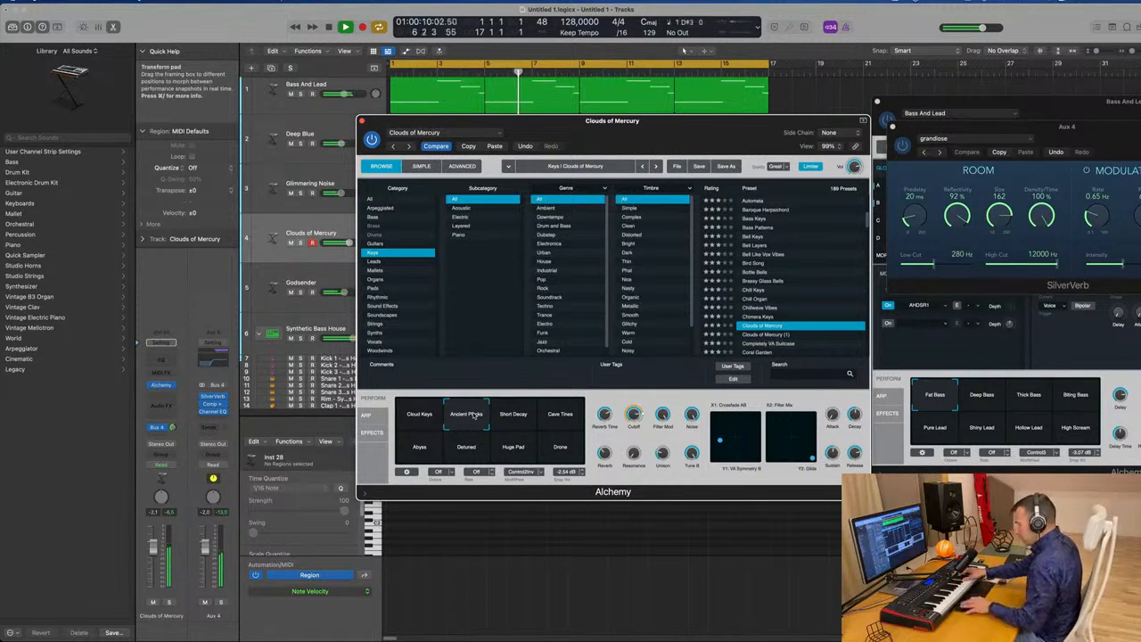
{"action": "key", "text": "r"}
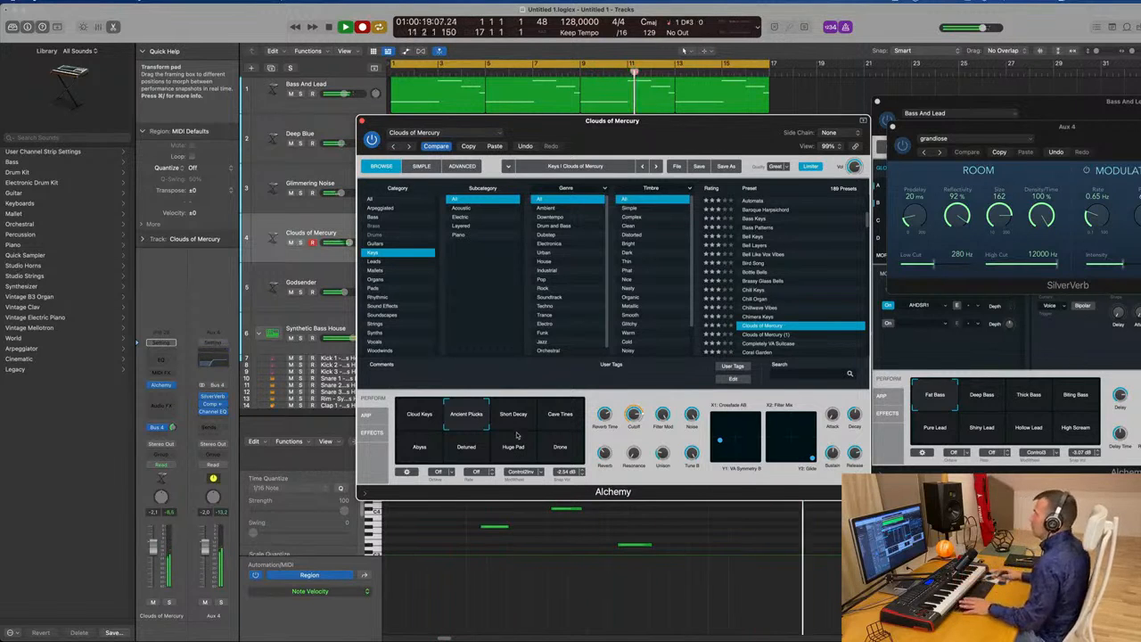
{"action": "key", "text": "space"}
{"action": "key", "text": "space"}
- Move the Alchemy window aside, show the recorded Clouds of Mercury region's notes in the Piano Roll and restart playback
{"action": "left_click_drag", "start_coordinate": [631, 136], "coordinate": [1019, 96]}
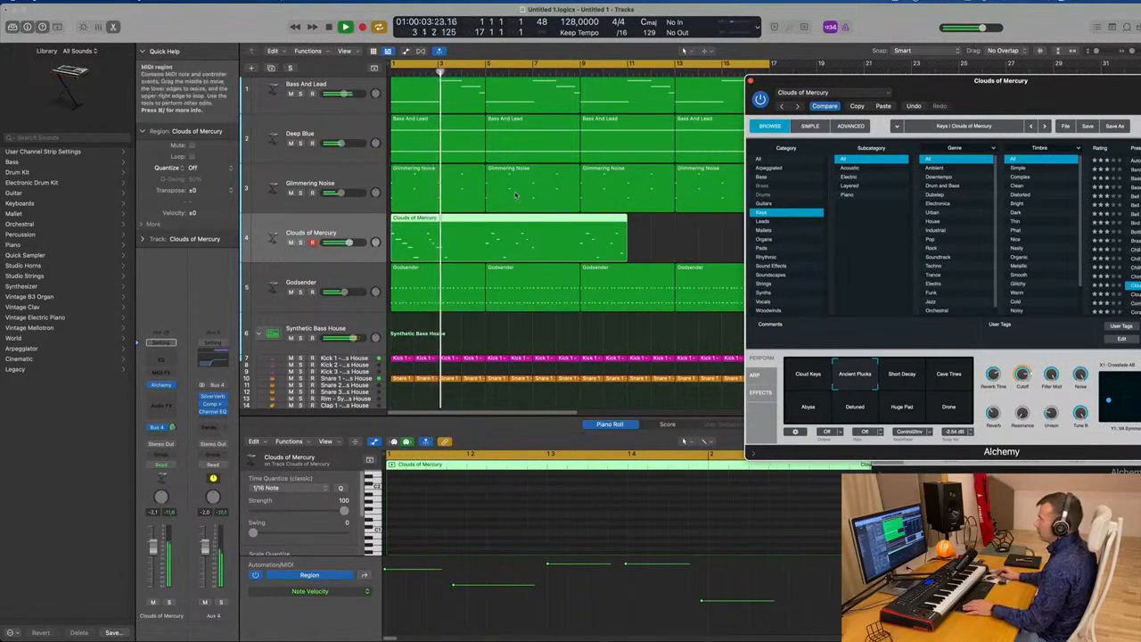
{"action": "key", "text": "e"}
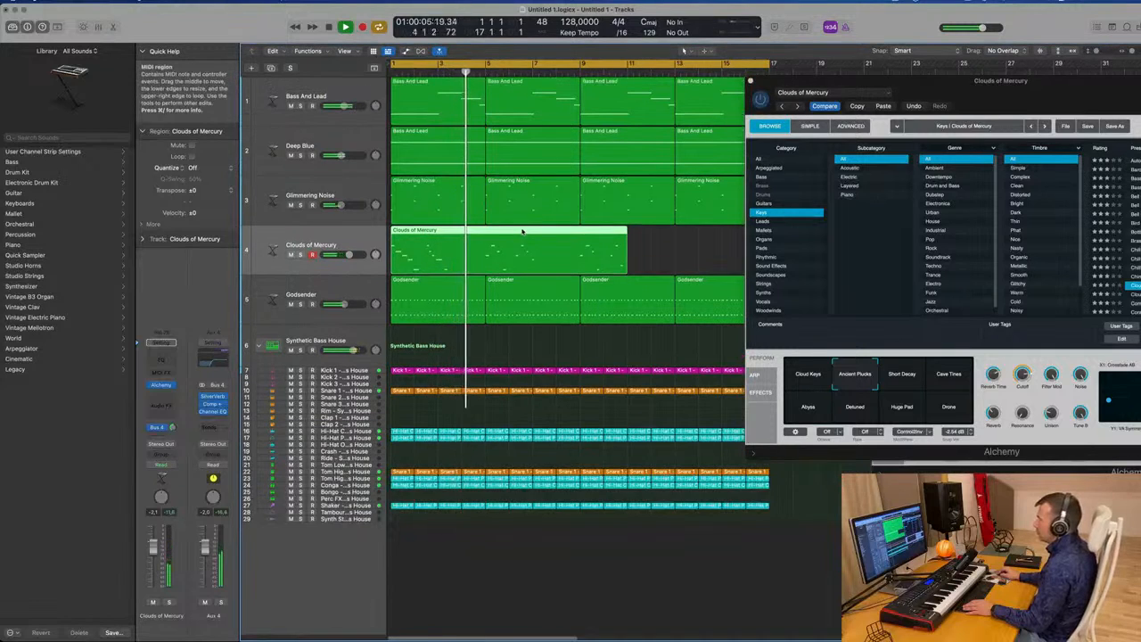
{"action": "double_click", "coordinate": [524, 231]}
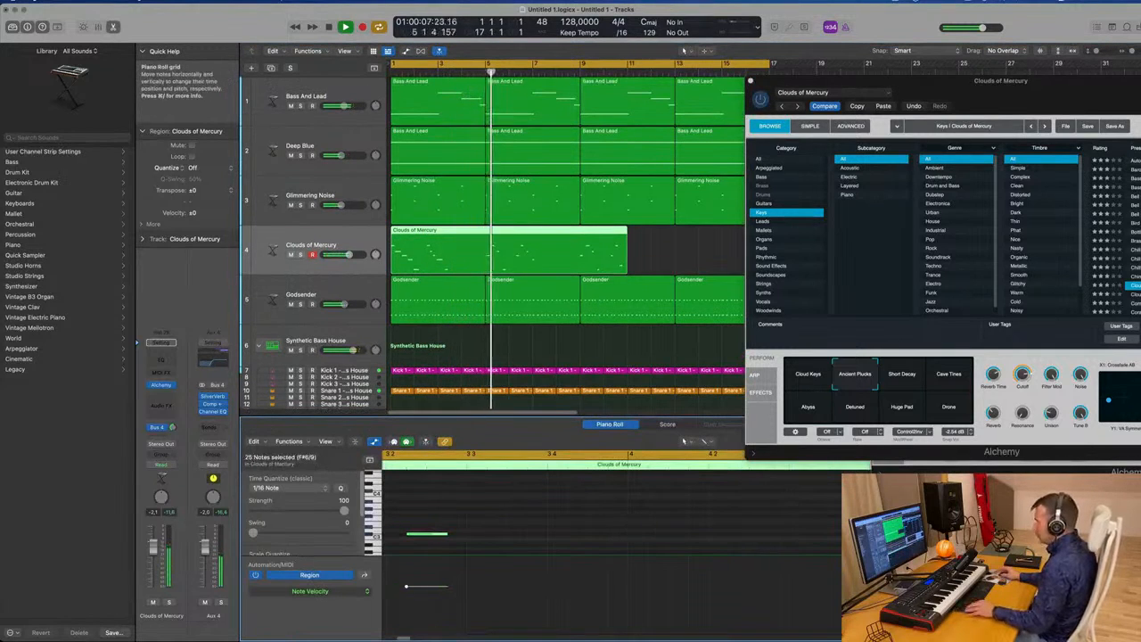
{"action": "scroll", "coordinate": [625, 525], "scroll_direction": "down", "scroll_amount": 5}
{"action": "scroll", "coordinate": [739, 530], "scroll_direction": "up", "scroll_amount": 2}
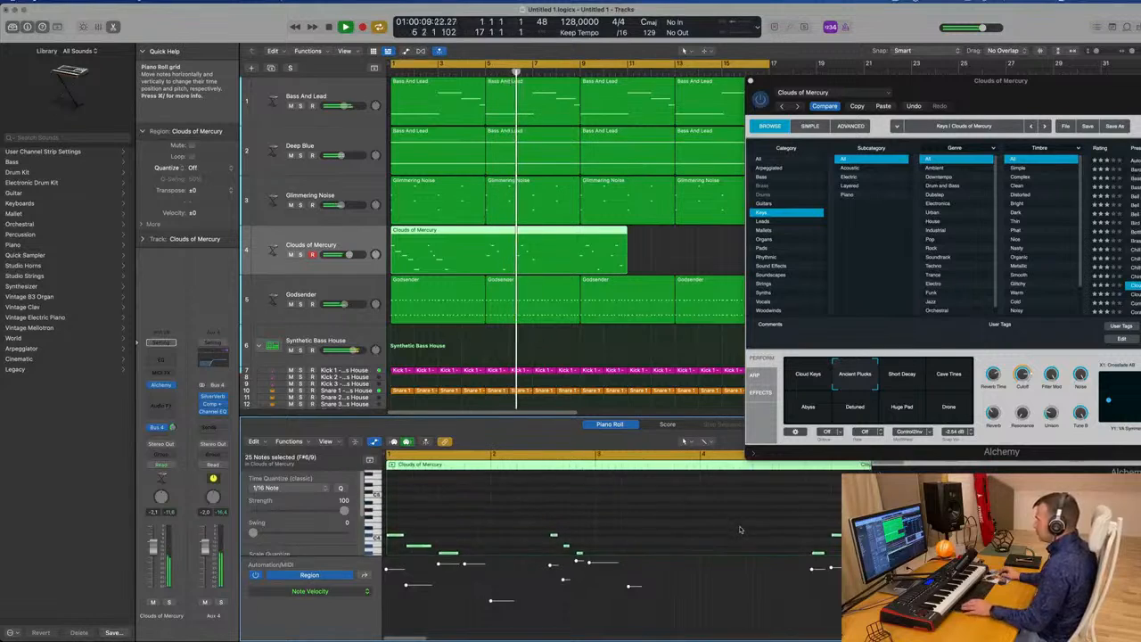
{"action": "key", "text": "space"}
{"action": "key", "text": "space"}
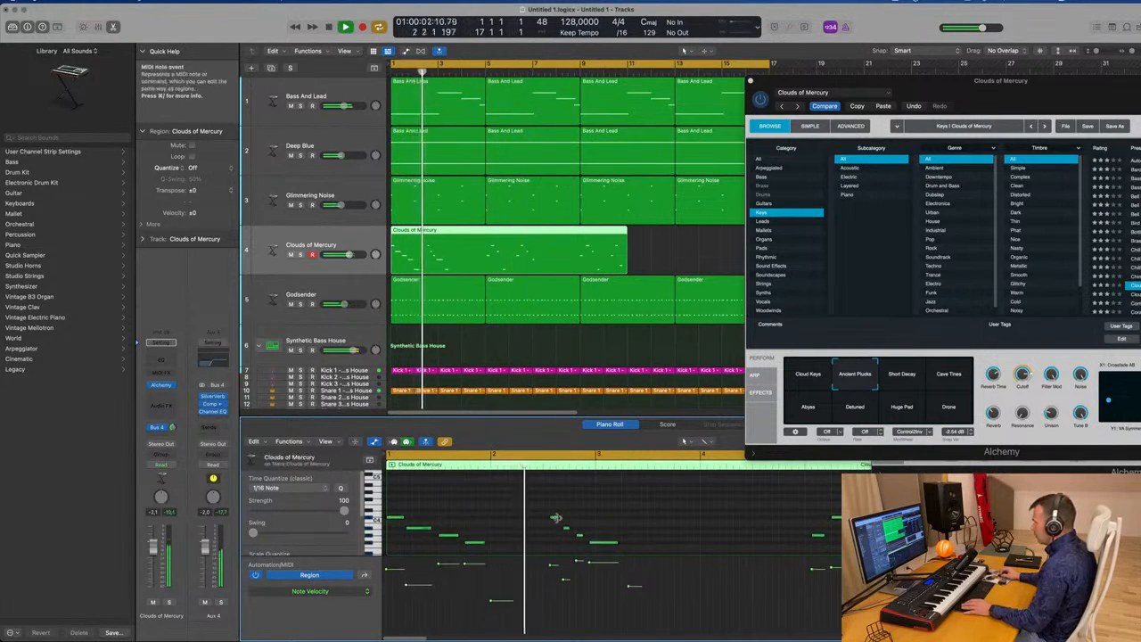
- Move the short upper note in bar 2 of the Clouds of Mercury region to the start of bar 5 and delete it
{"action": "left_click_drag", "start_coordinate": [557, 518], "coordinate": [809, 520]}
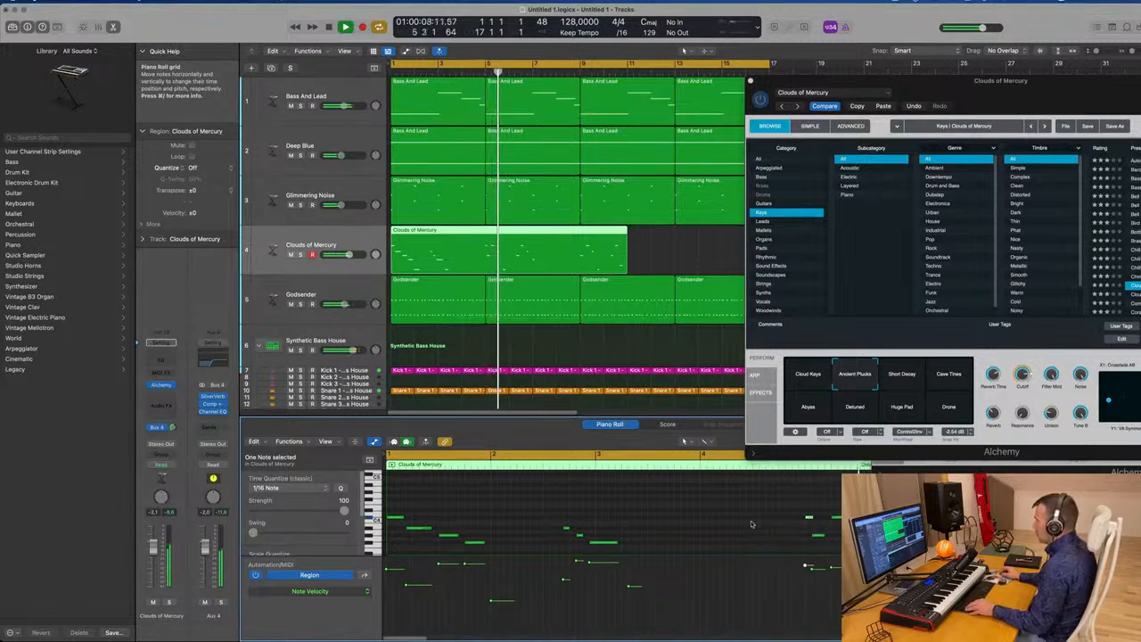
{"action": "scroll", "coordinate": [746, 523], "scroll_direction": "down", "scroll_amount": 3}
{"action": "scroll", "coordinate": [744, 524], "scroll_direction": "up", "scroll_amount": 1}
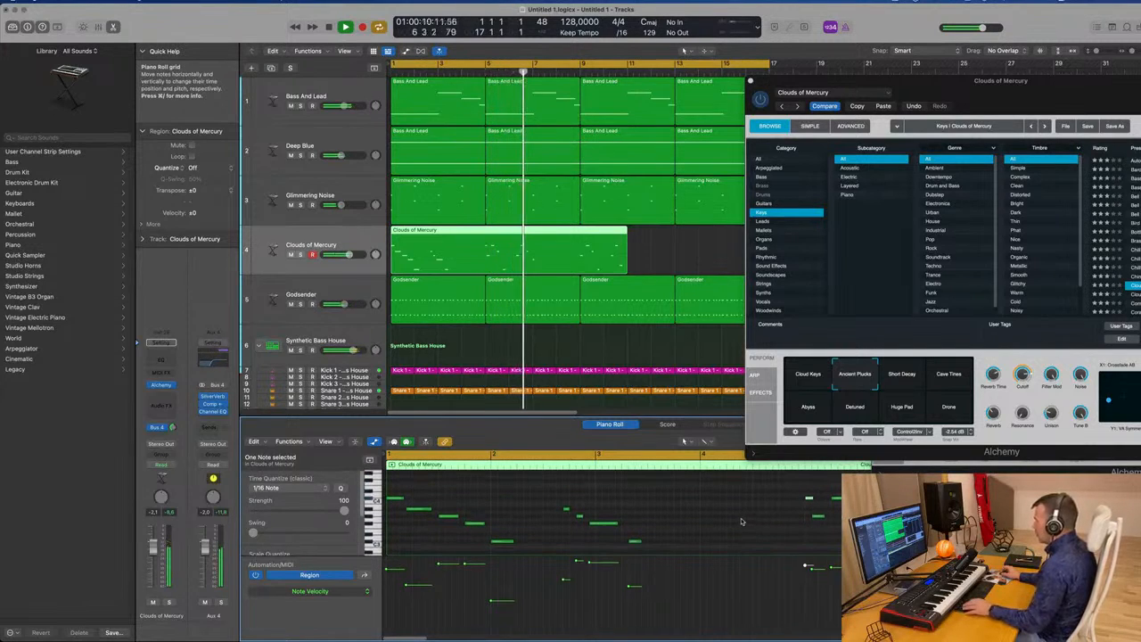
{"action": "key", "text": "Delete"}
- Shift the first remaining note of bar 5 slightly earlier towards the bar line and replay the loop from the start
{"action": "left_click", "coordinate": [817, 513]}
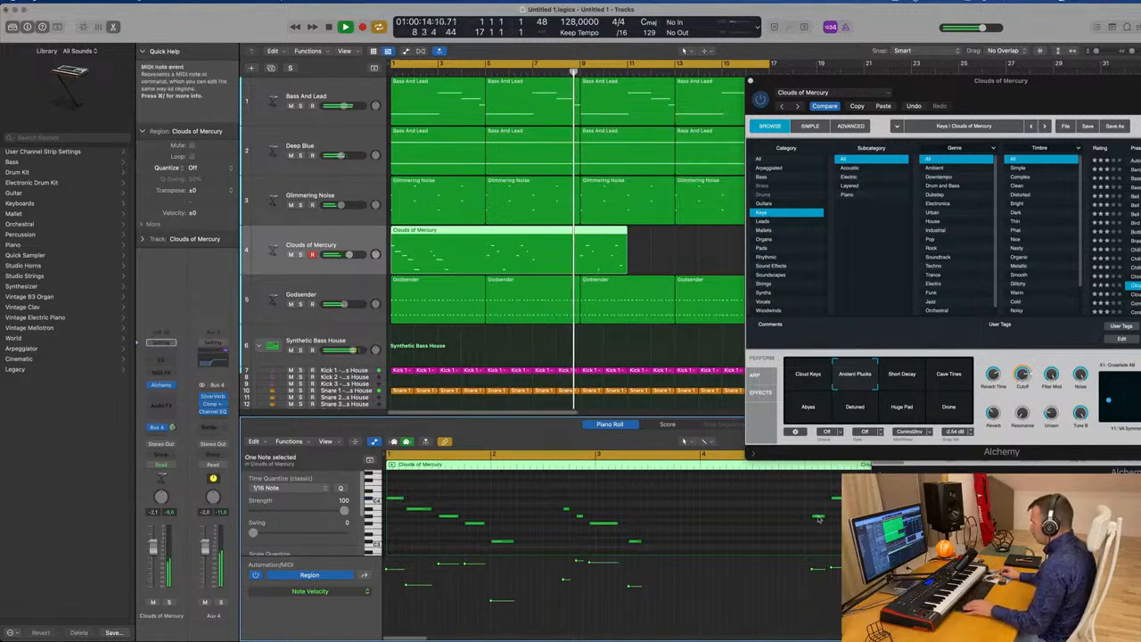
{"action": "left_click_drag", "start_coordinate": [818, 516], "coordinate": [811, 516]}
{"action": "key", "text": "space"}
{"action": "key", "text": "space"}
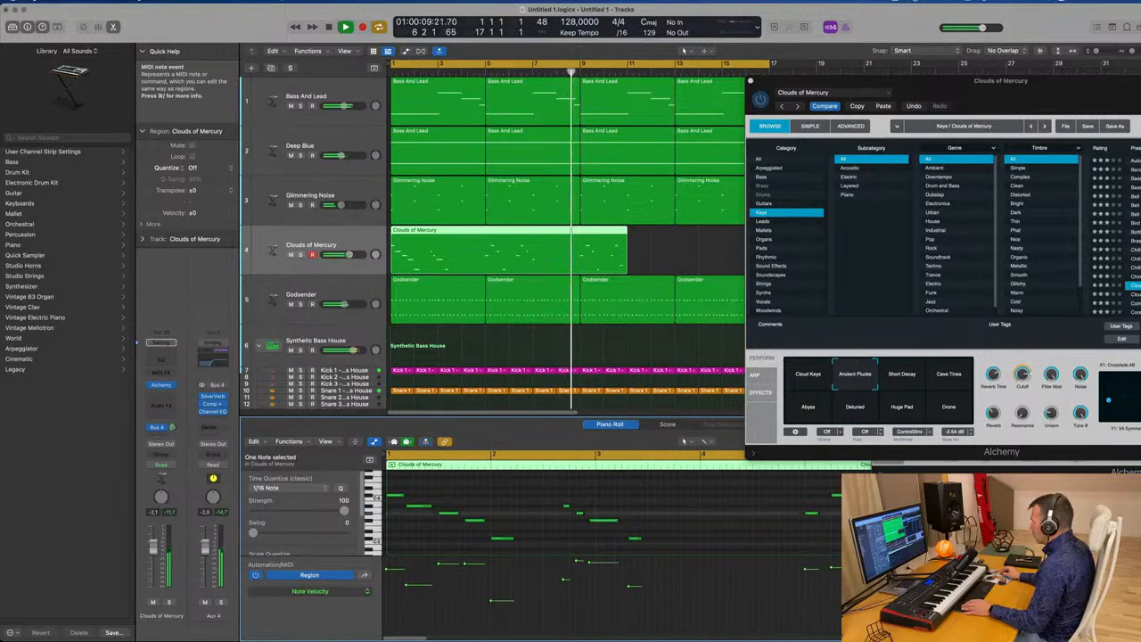
{"action": "key", "text": "Return"}
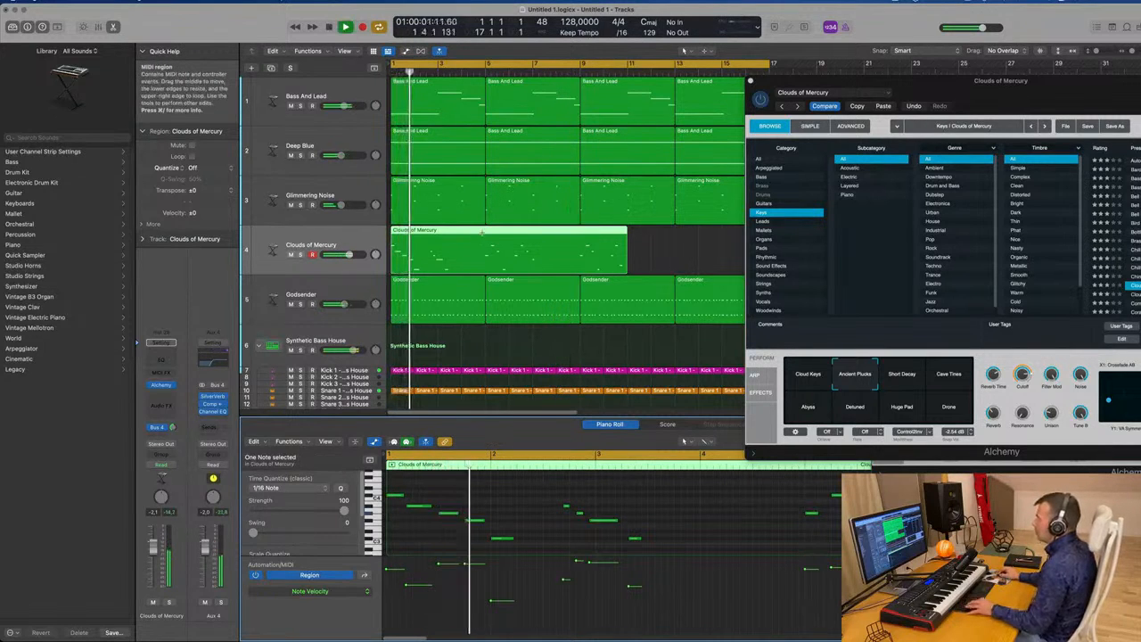
- Split the Clouds of Mercury region at bar 5, delete its first four bars and move the remaining part to bar 1
{"action": "double_click", "coordinate": [485, 236], "text": "super"}
{"action": "left_click", "coordinate": [458, 233]}
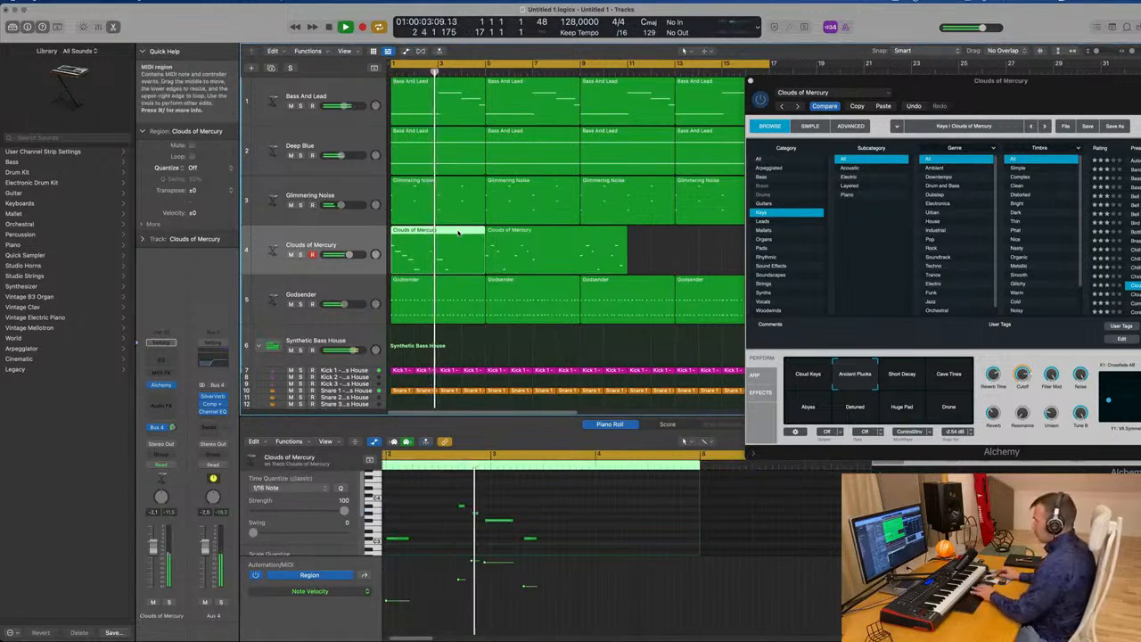
{"action": "key", "text": "Delete"}
{"action": "key", "text": "Return"}
{"action": "left_click_drag", "start_coordinate": [532, 234], "coordinate": [438, 236]}
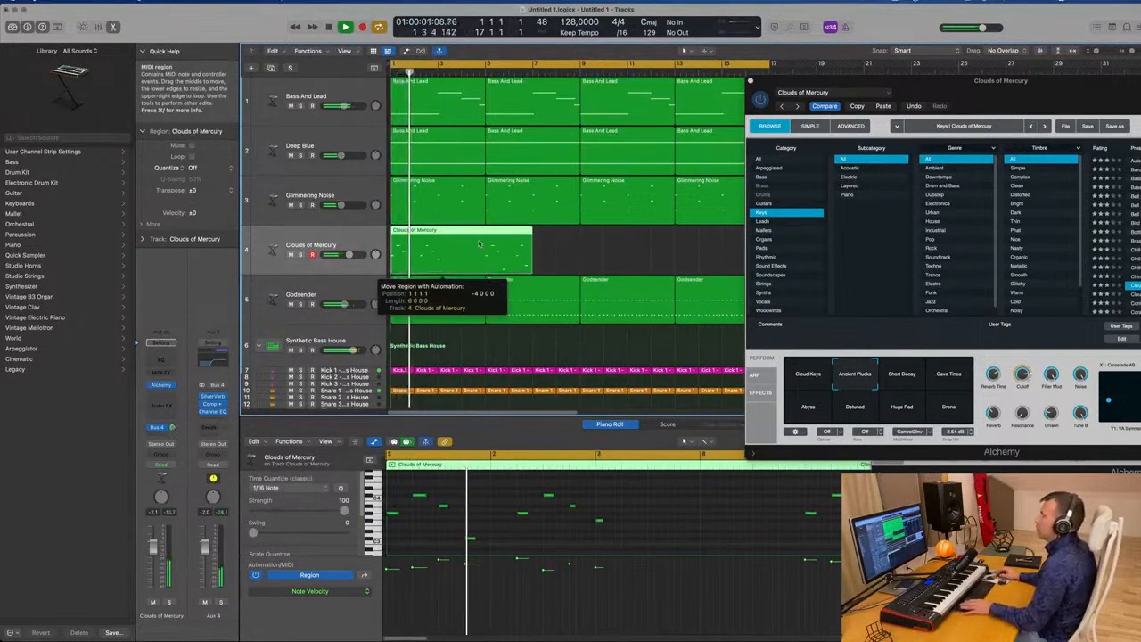
- Split the moved Clouds of Mercury region at bar 5, delete the tail and replay the remaining four bars from the start
{"action": "key", "text": "Return"}
{"action": "double_click", "coordinate": [484, 234], "text": "super"}
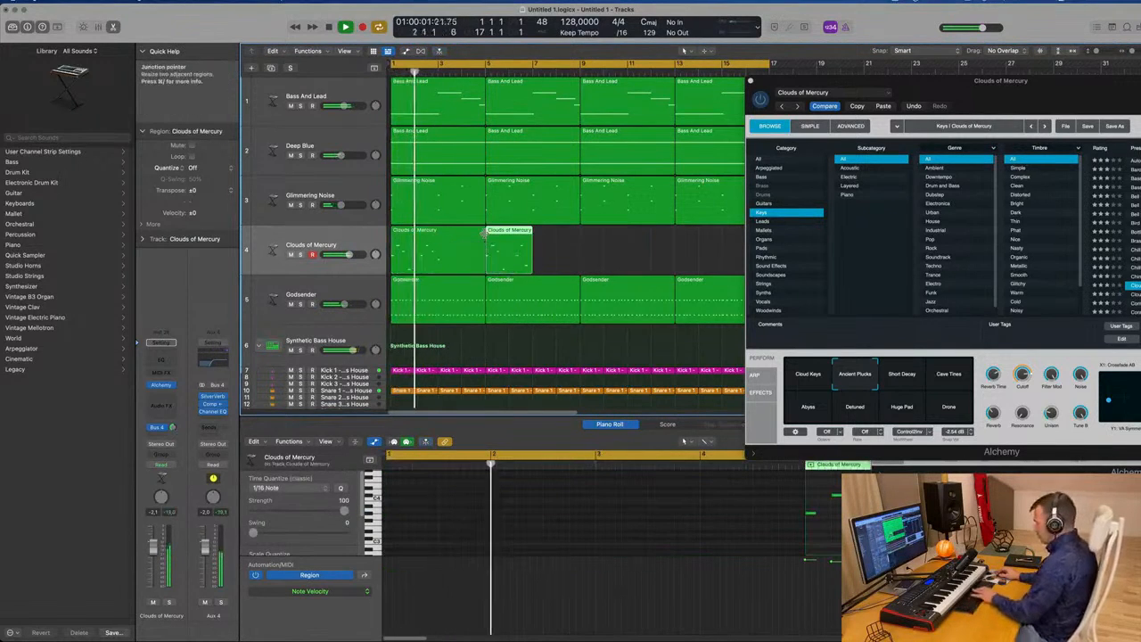
{"action": "key", "text": "Delete"}
{"action": "left_click", "coordinate": [462, 245]}
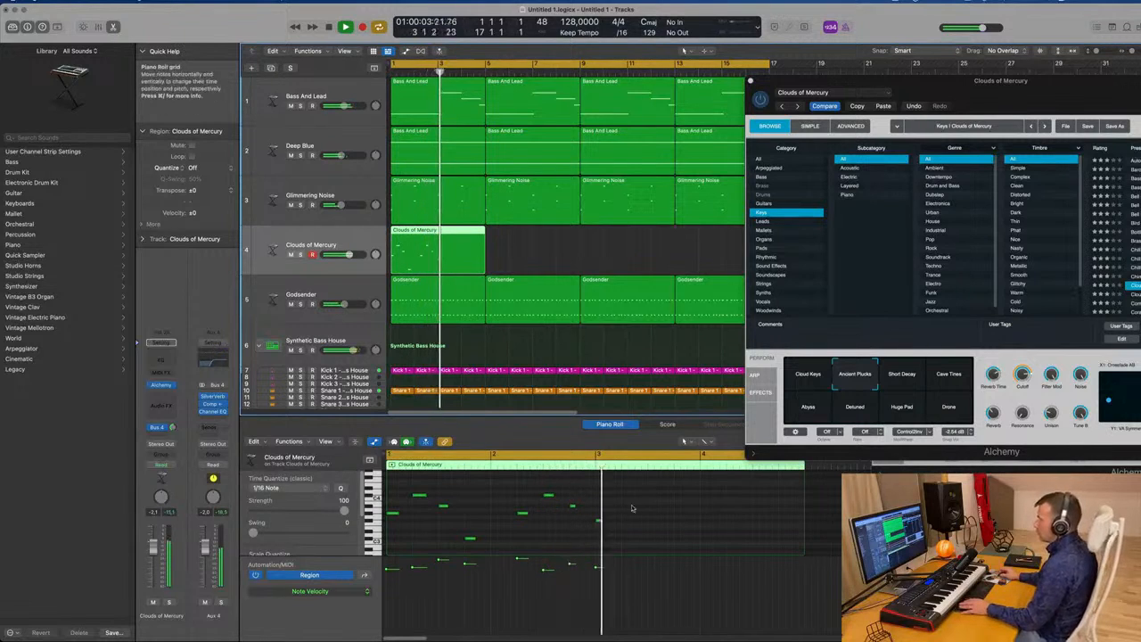
{"action": "key", "text": "Return"}
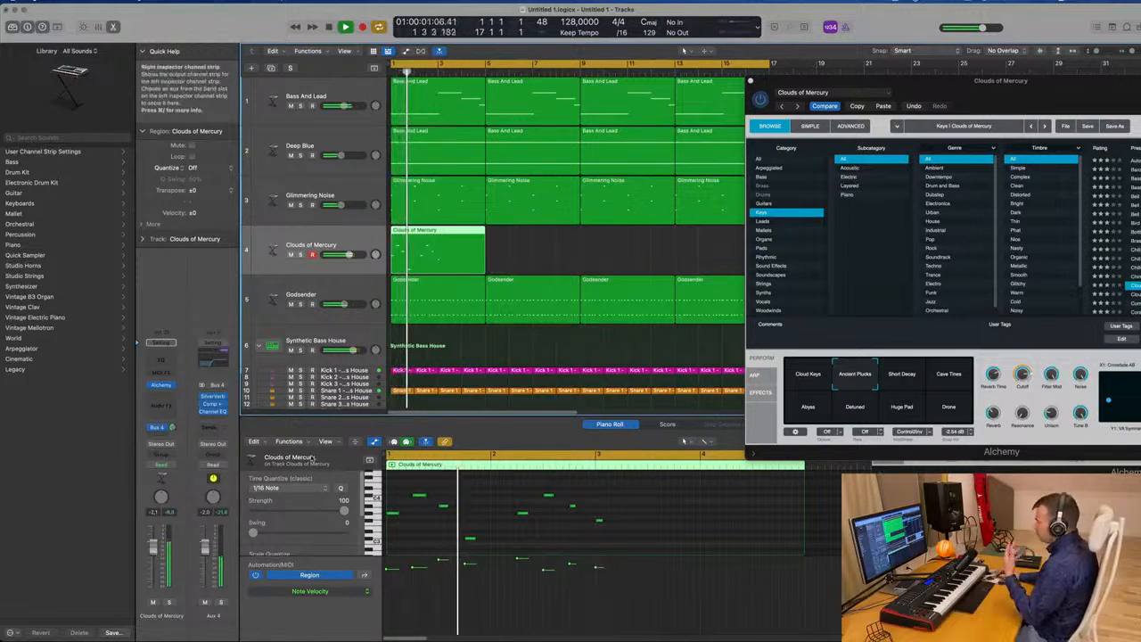
- Bring the Alchemy window fully into view, try the Short Decay variation and raise the Clouds of Mercury volume to about -0.5 dB
{"action": "left_click_drag", "start_coordinate": [855, 150], "coordinate": [581, 156]}
{"action": "key", "text": "space"}
{"action": "key", "text": "space"}
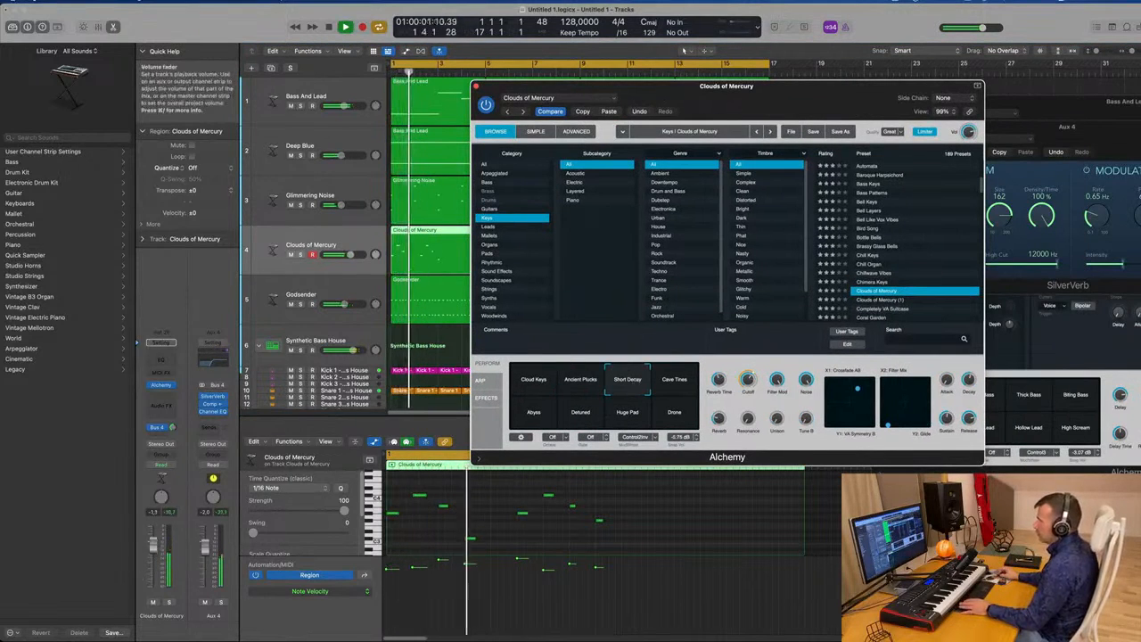
{"action": "left_click_drag", "start_coordinate": [154, 545], "coordinate": [154, 543]}
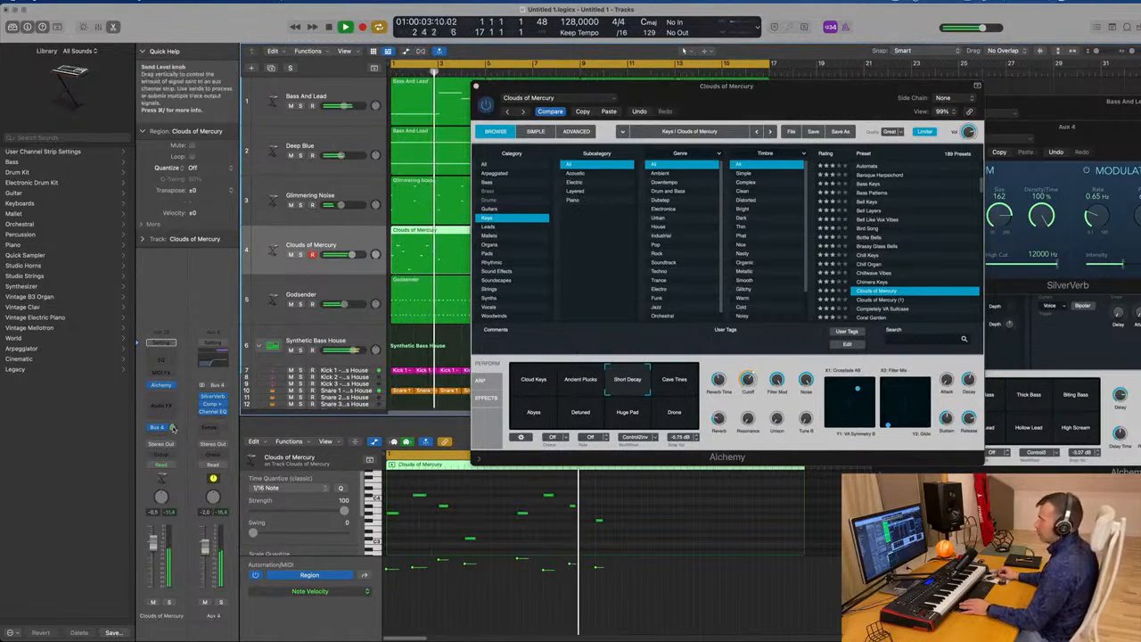
- Audition the other Clouds of Mercury variations from Cave Tines to Cloud Keys, return to Ancient Plucks and set the track volume to -0.6 dB
{"action": "left_click", "coordinate": [675, 382]}
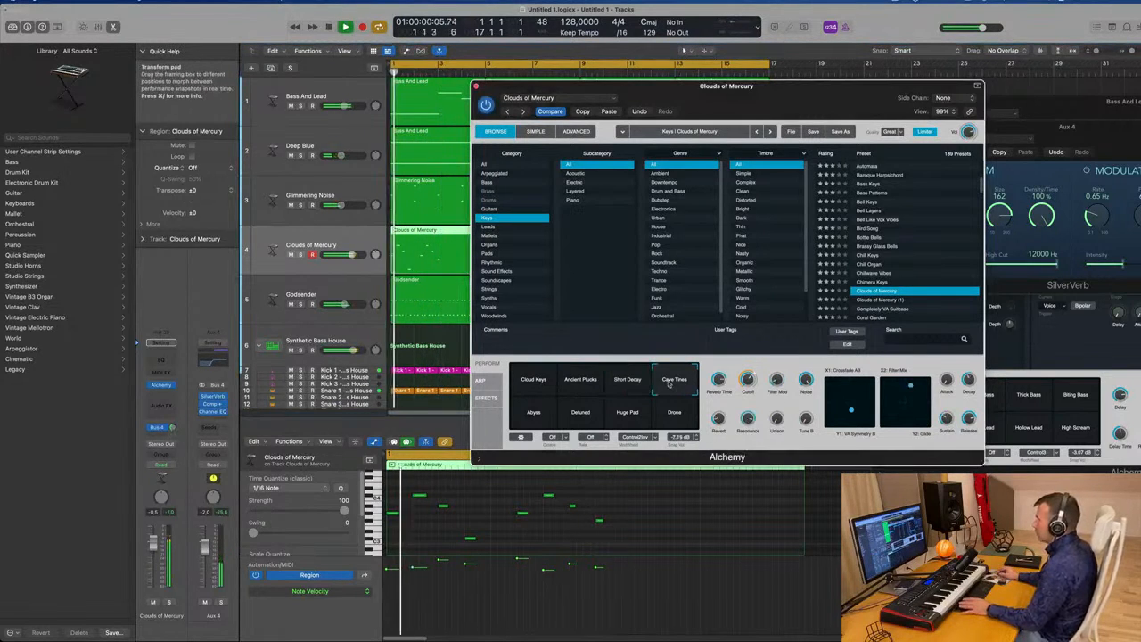
{"action": "left_click", "coordinate": [532, 415]}
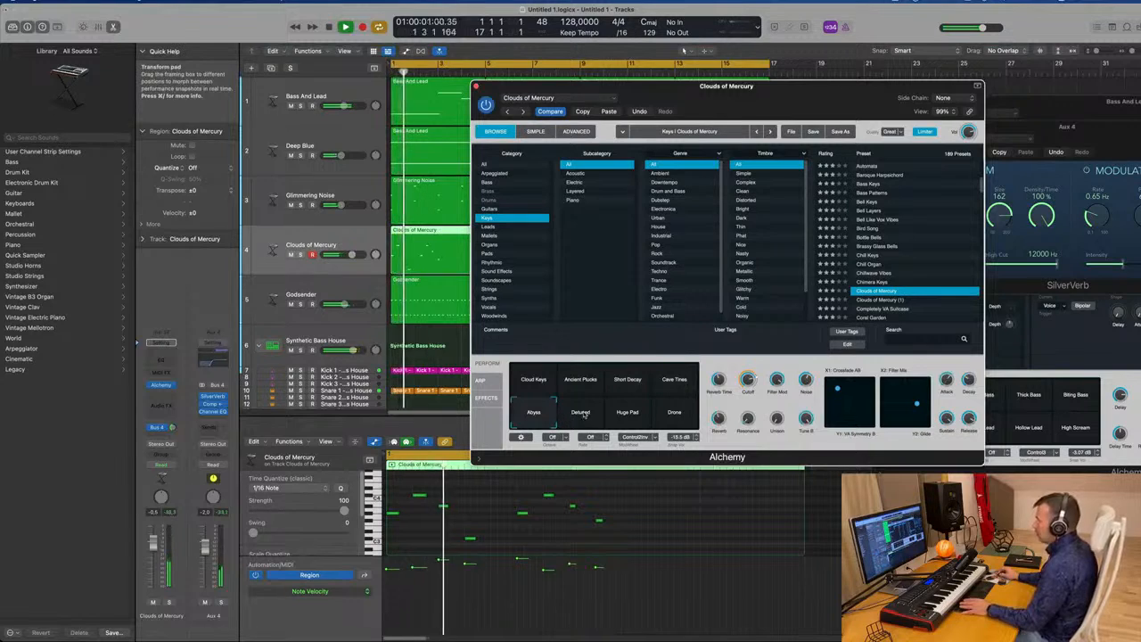
{"action": "left_click", "coordinate": [584, 413]}
{"action": "left_click", "coordinate": [626, 415]}
{"action": "left_click", "coordinate": [674, 413]}
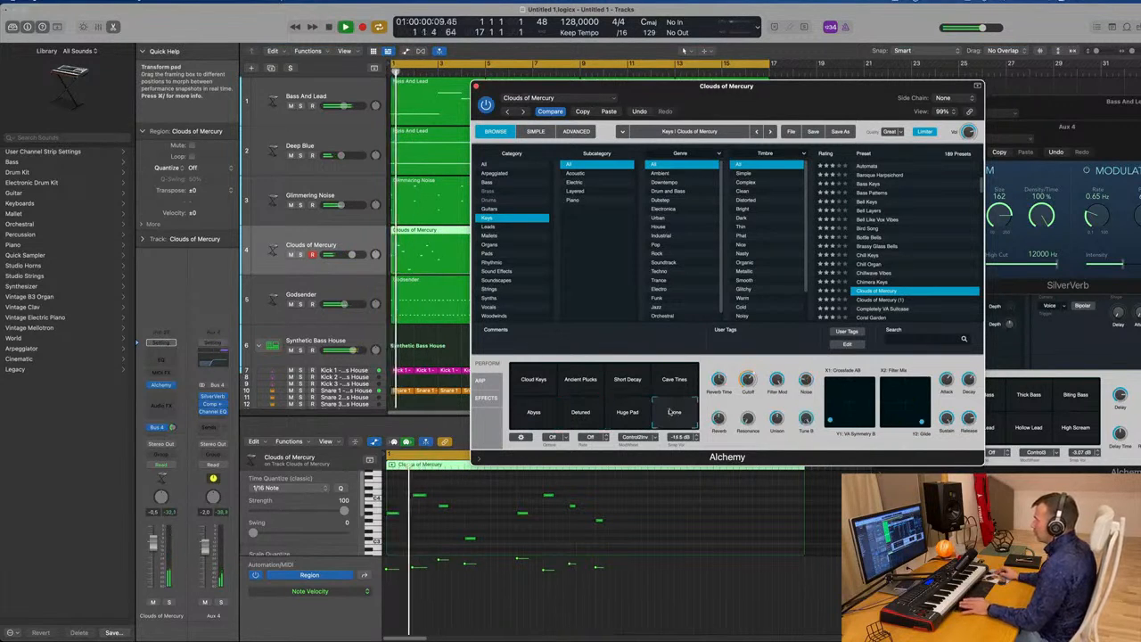
{"action": "left_click", "coordinate": [525, 380]}
{"action": "left_click", "coordinate": [567, 382]}
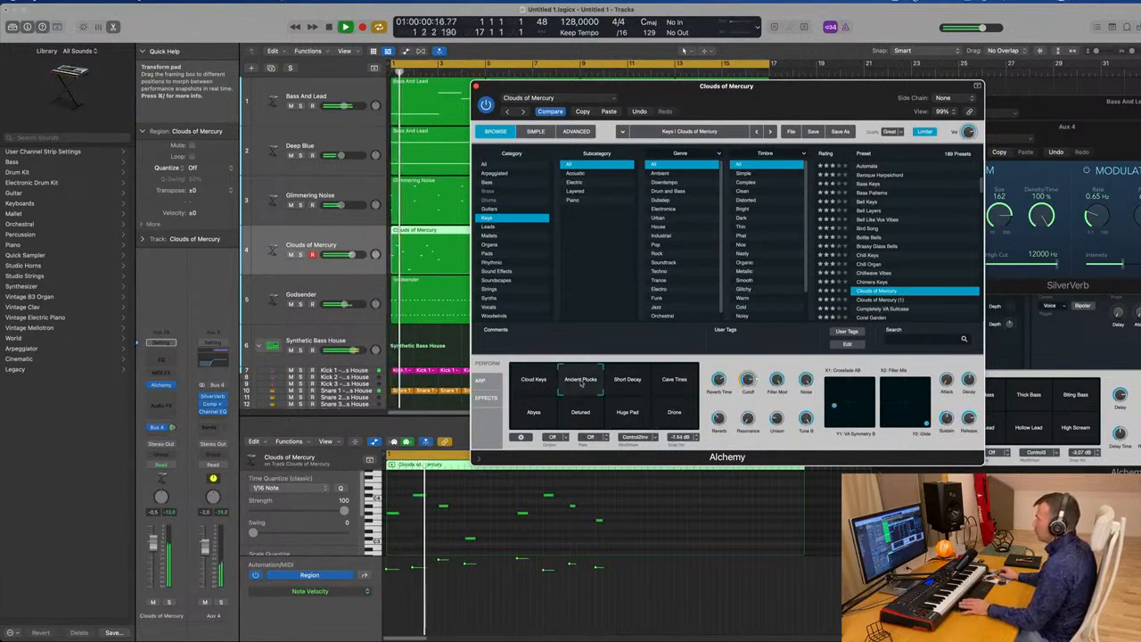
{"action": "left_click", "coordinate": [153, 545]}
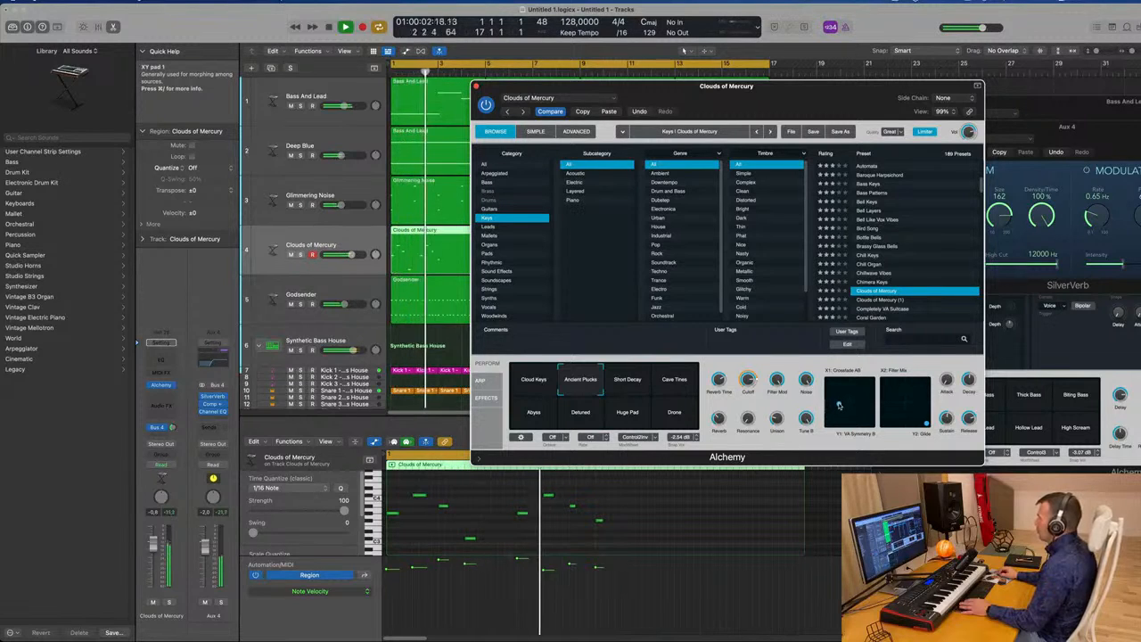
{"action": "key", "text": "Return"}
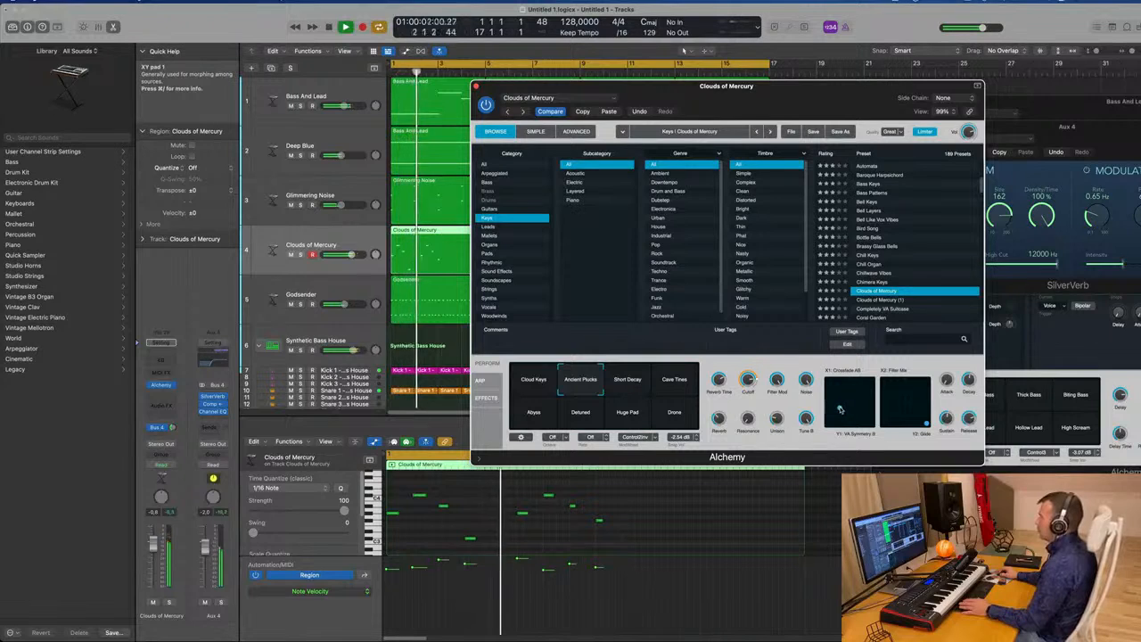
- Compare the sound with the last saved Alchemy setting, try its Swell variation and revert to Tremolo
{"action": "left_click", "coordinate": [550, 111]}
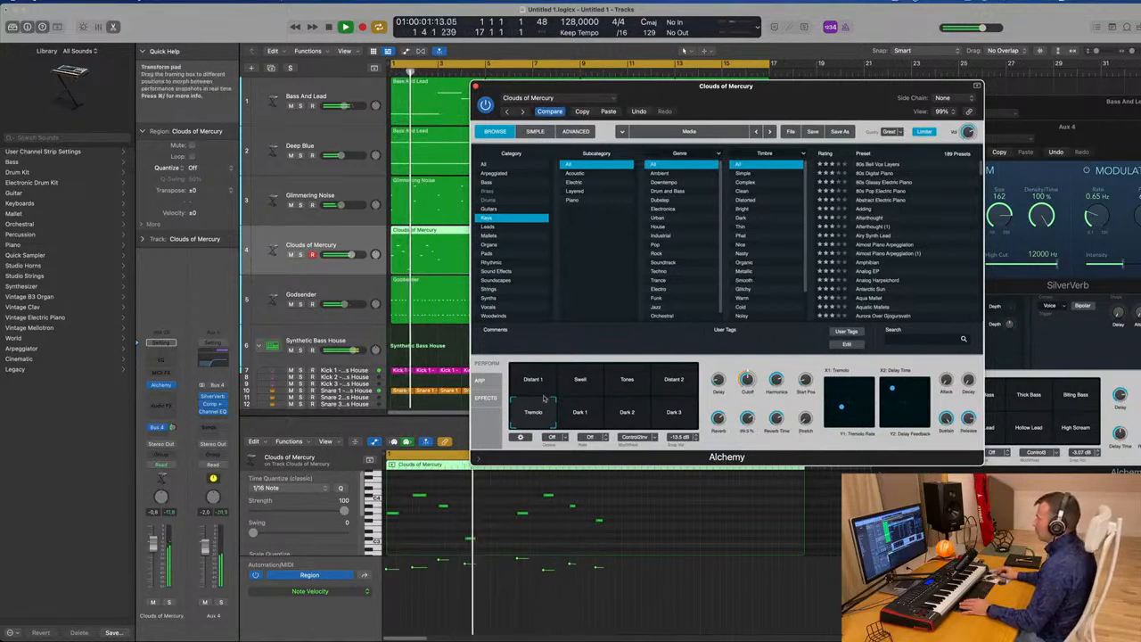
{"action": "left_click", "coordinate": [575, 383]}
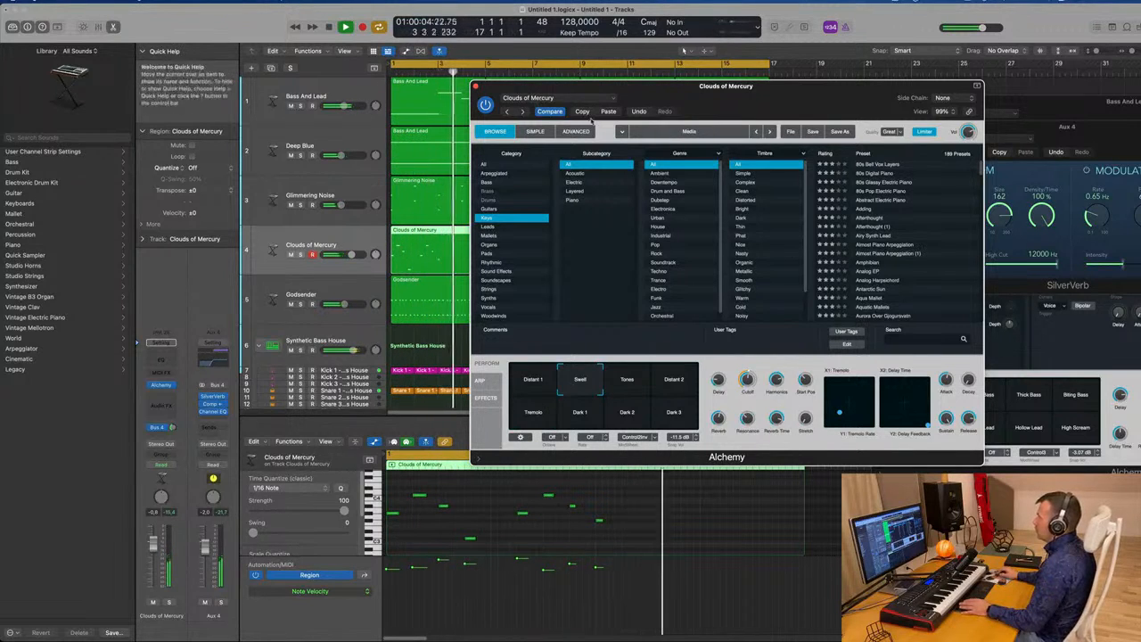
{"action": "left_click", "coordinate": [638, 111]}
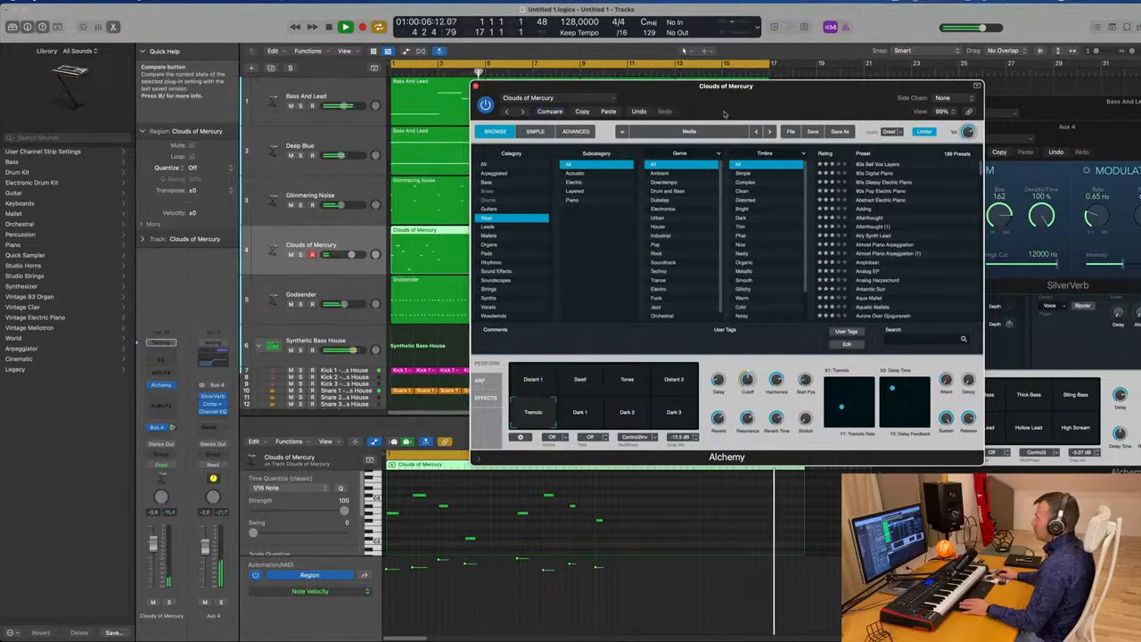
{"action": "mouse_move", "coordinate": [787, 107]}
{"action": "left_mouse_down"}
{"action": "mouse_move", "coordinate": [737, 121]}
{"action": "mouse_move", "coordinate": [767, 119]}
{"action": "left_mouse_up"}
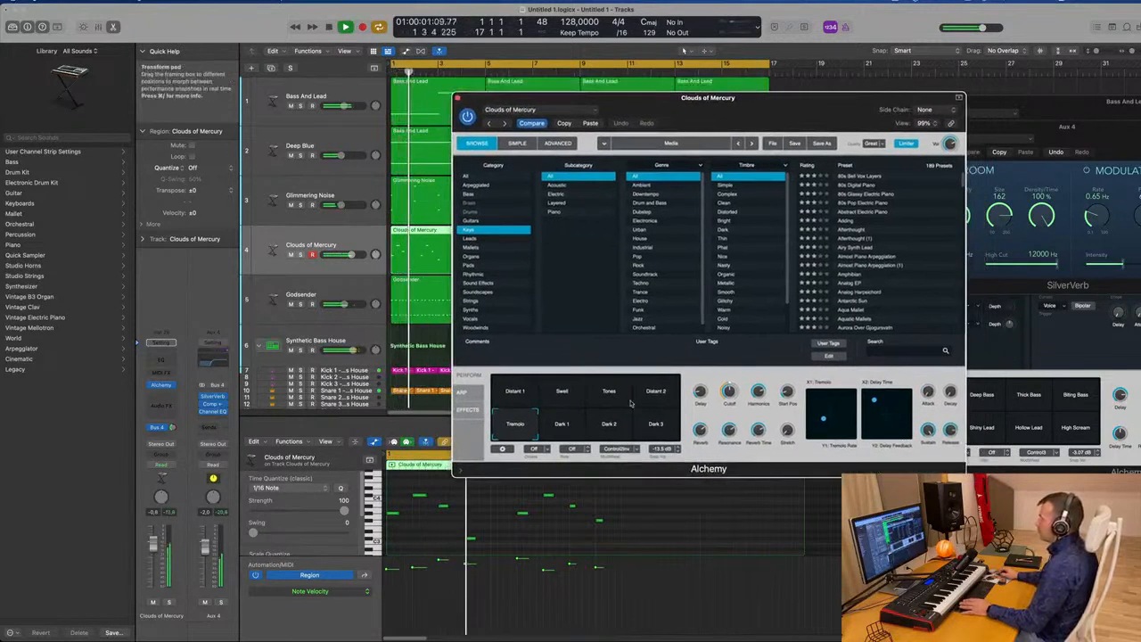
- Audition the Swell, Distant 1, Distant 2 and Tremolo variations of the compared sound against the loop
{"action": "left_click", "coordinate": [560, 396]}
{"action": "left_click", "coordinate": [519, 397]}
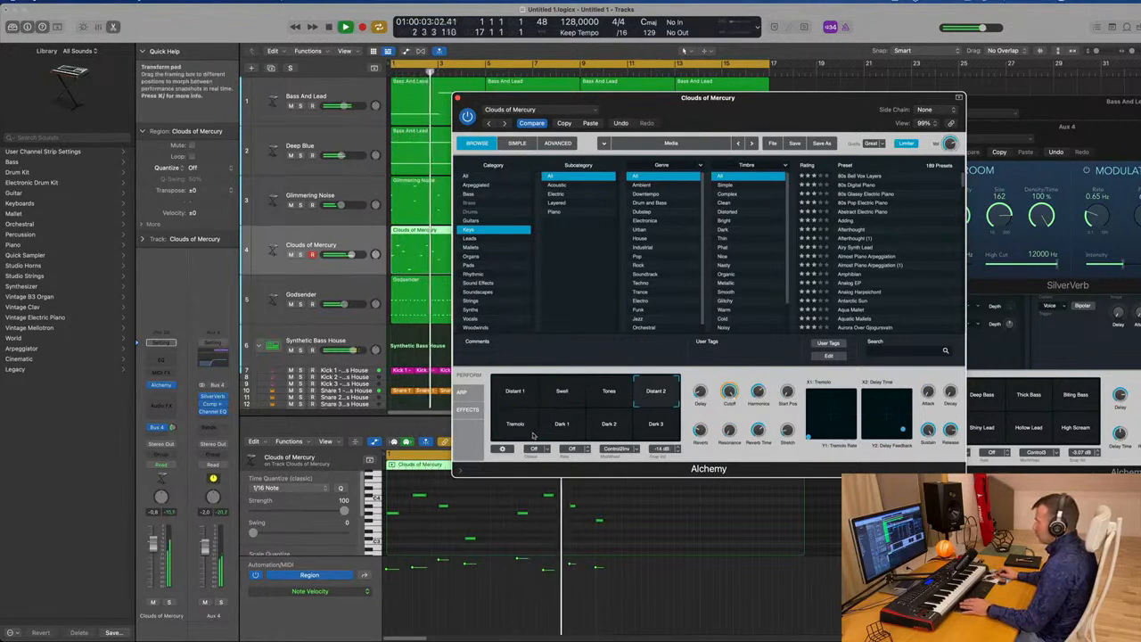
{"action": "left_click", "coordinate": [497, 429]}
{"action": "left_click_drag", "start_coordinate": [668, 100], "coordinate": [703, 104]}
{"action": "left_click_drag", "start_coordinate": [777, 110], "coordinate": [749, 111]}
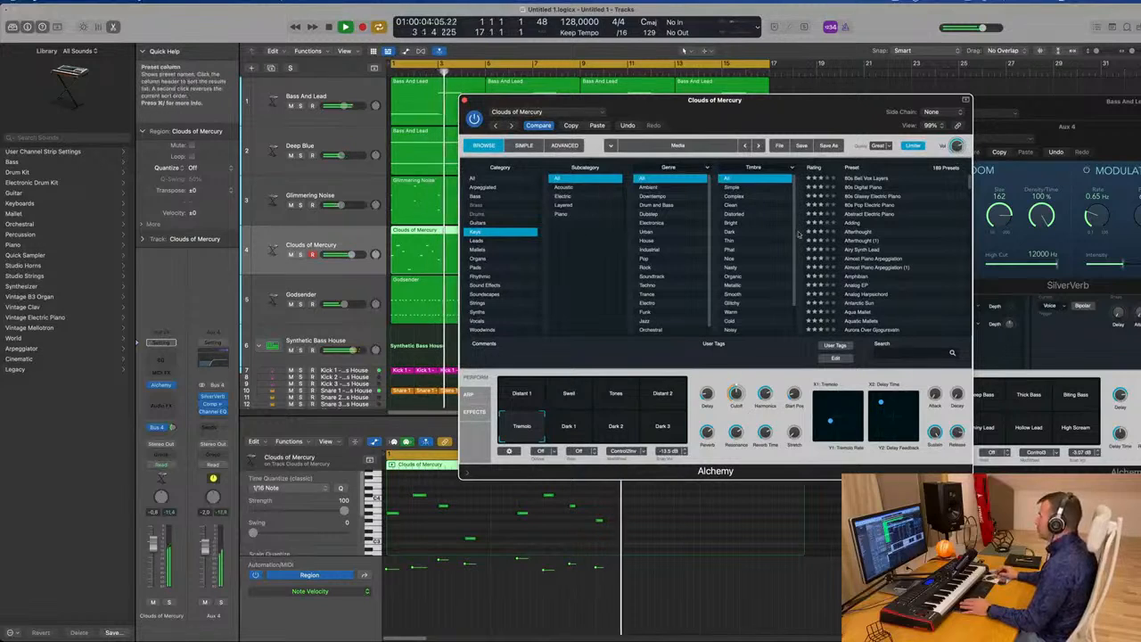
- Look through the Keys presets and undo the variation changes one by one back to Tremolo while the loop restarts
{"action": "scroll", "coordinate": [928, 257], "scroll_direction": "down", "scroll_amount": 10}
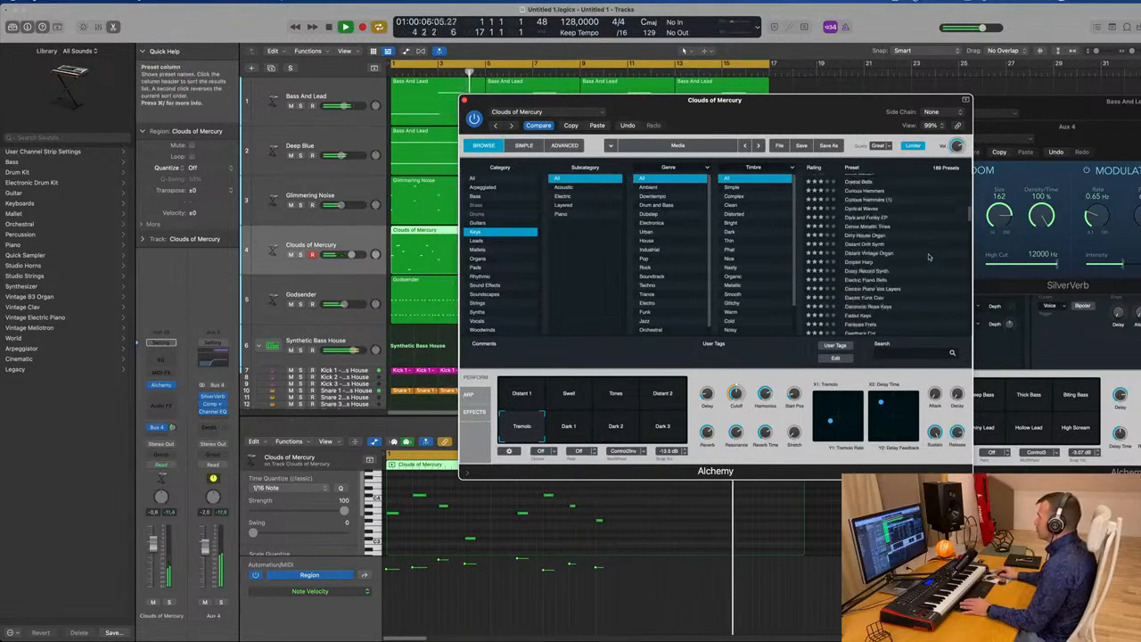
{"action": "scroll", "coordinate": [931, 245], "scroll_direction": "up", "scroll_amount": 2}
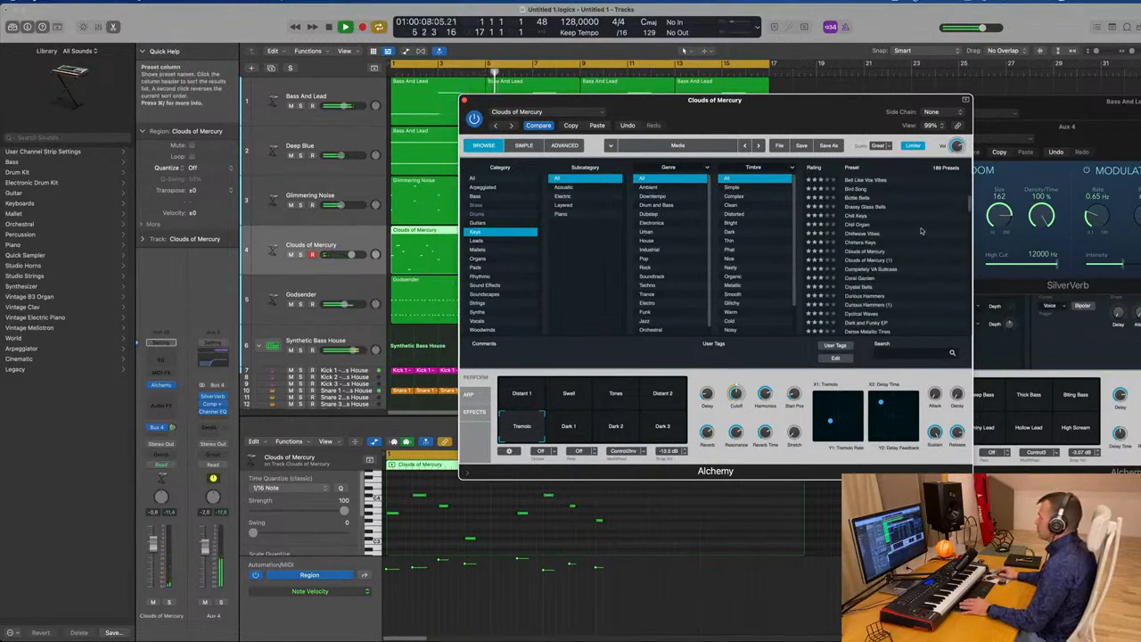
{"action": "left_click", "coordinate": [627, 126]}
{"action": "key", "text": "space"}
{"action": "key", "text": "space"}
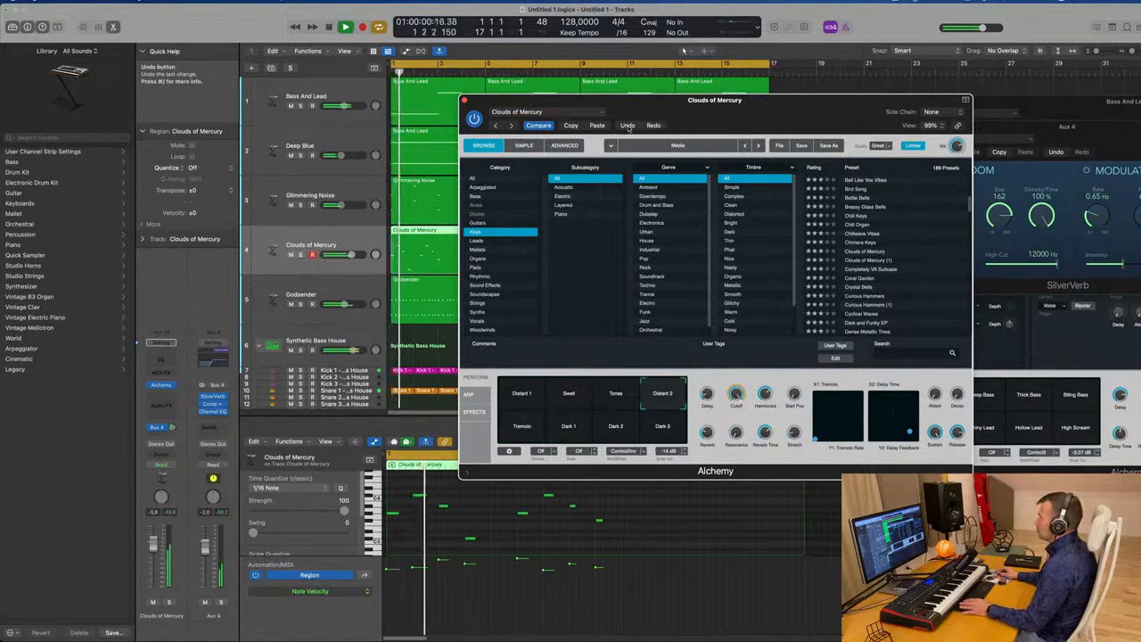
{"action": "left_click", "coordinate": [628, 126]}
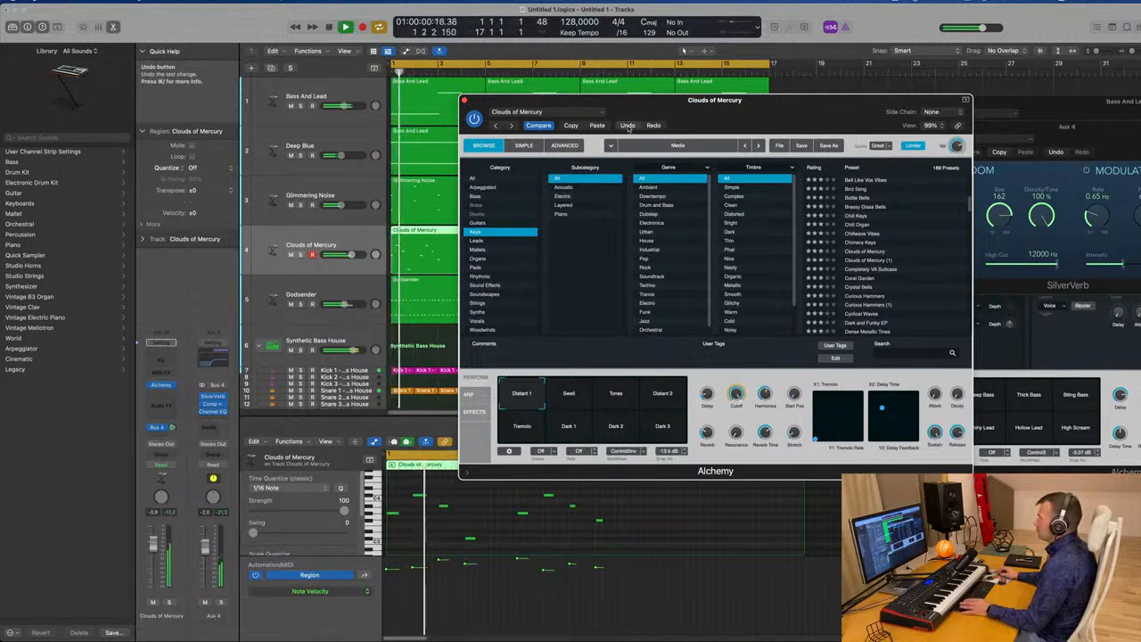
{"action": "left_click", "coordinate": [627, 126]}
{"action": "left_click", "coordinate": [627, 127]}
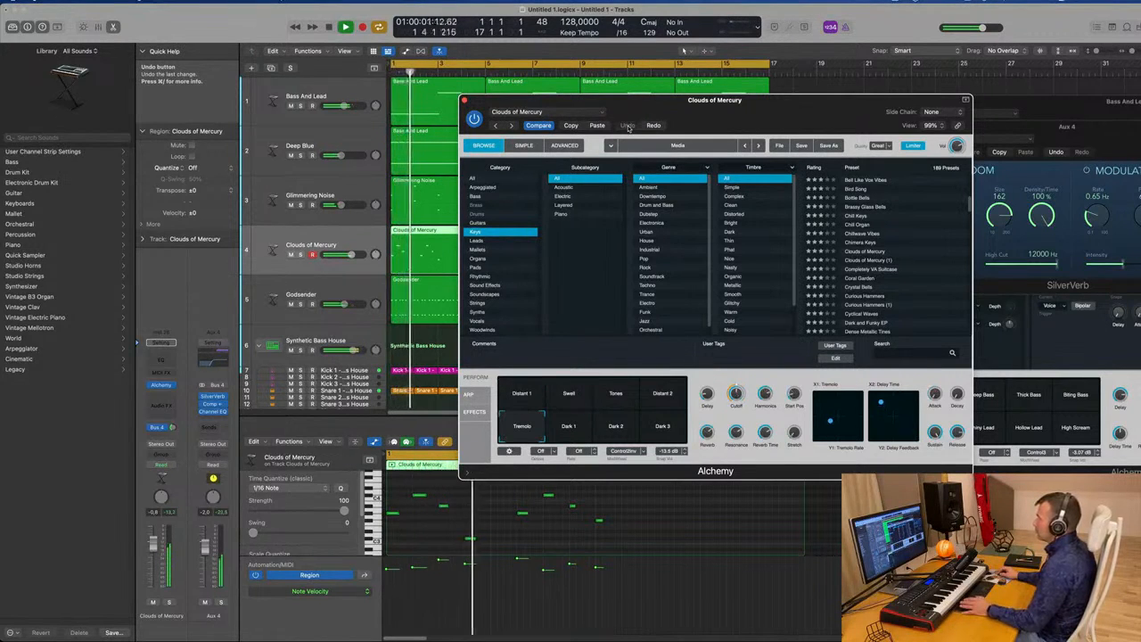
- Redo the variation changes up to Distant 1 and replay the loop from the start
{"action": "left_click", "coordinate": [653, 125]}
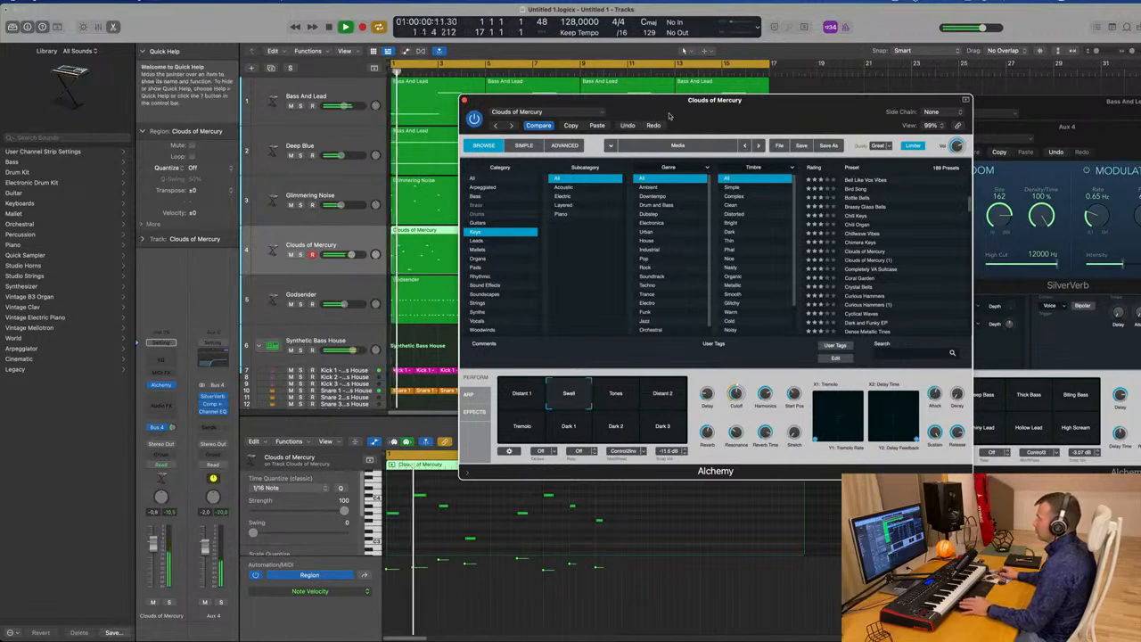
{"action": "left_click", "coordinate": [655, 125]}
{"action": "key", "text": "Return"}
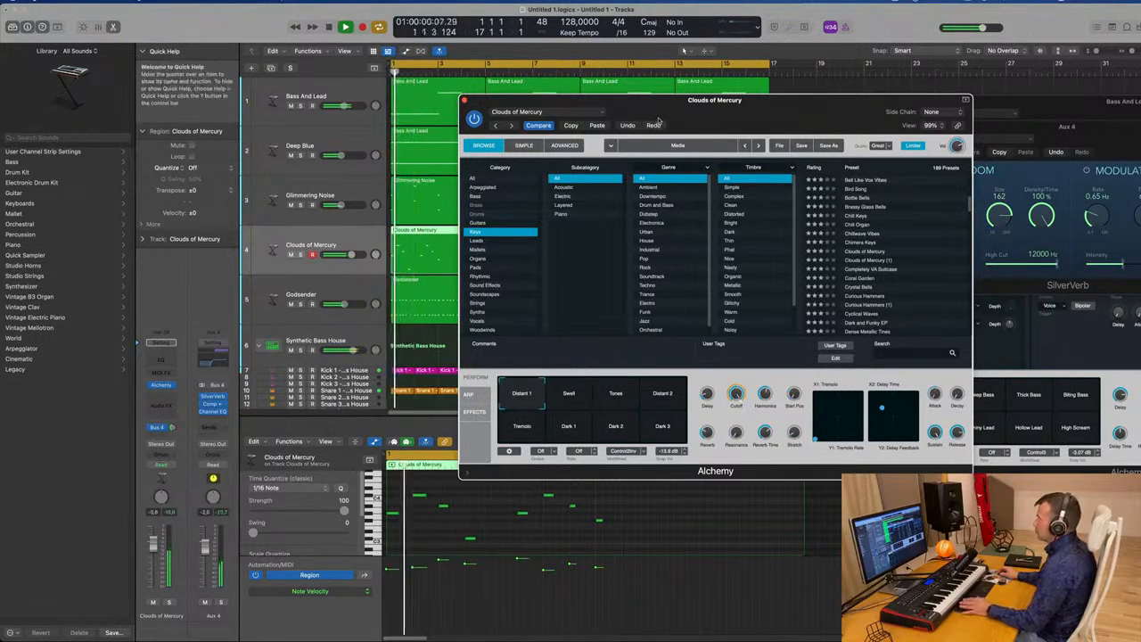
{"action": "left_click_drag", "start_coordinate": [683, 122], "coordinate": [671, 121]}
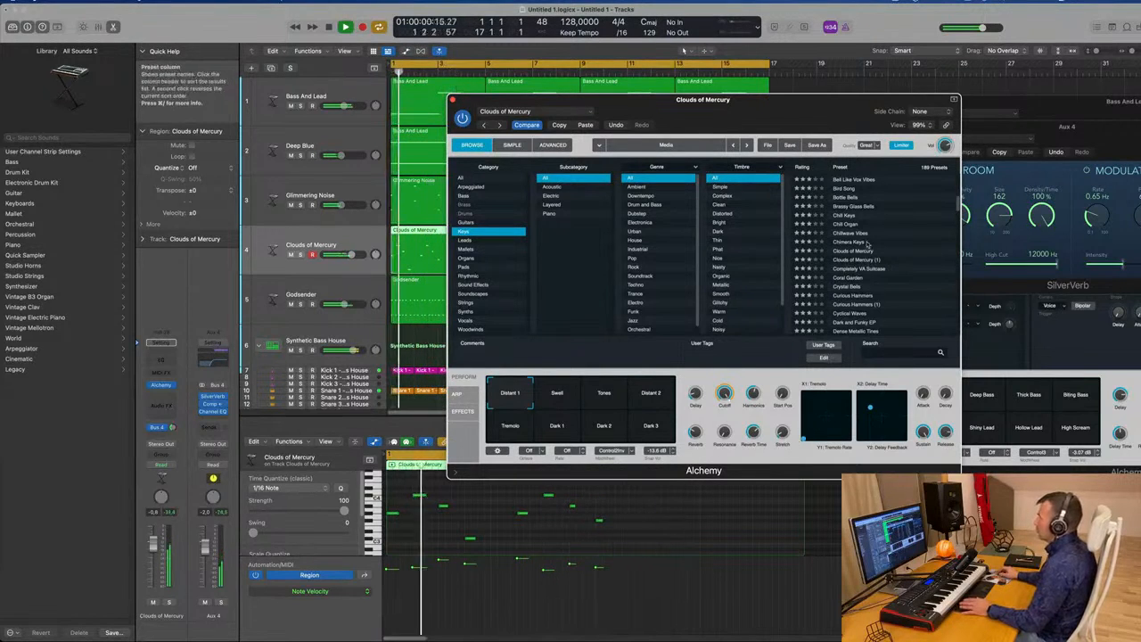
- Audition the Keys presets Distant Vintage Organ, Electro Funk Clav and Fantasia Frets on the melody
{"action": "scroll", "coordinate": [891, 268], "scroll_direction": "down", "scroll_amount": 3}
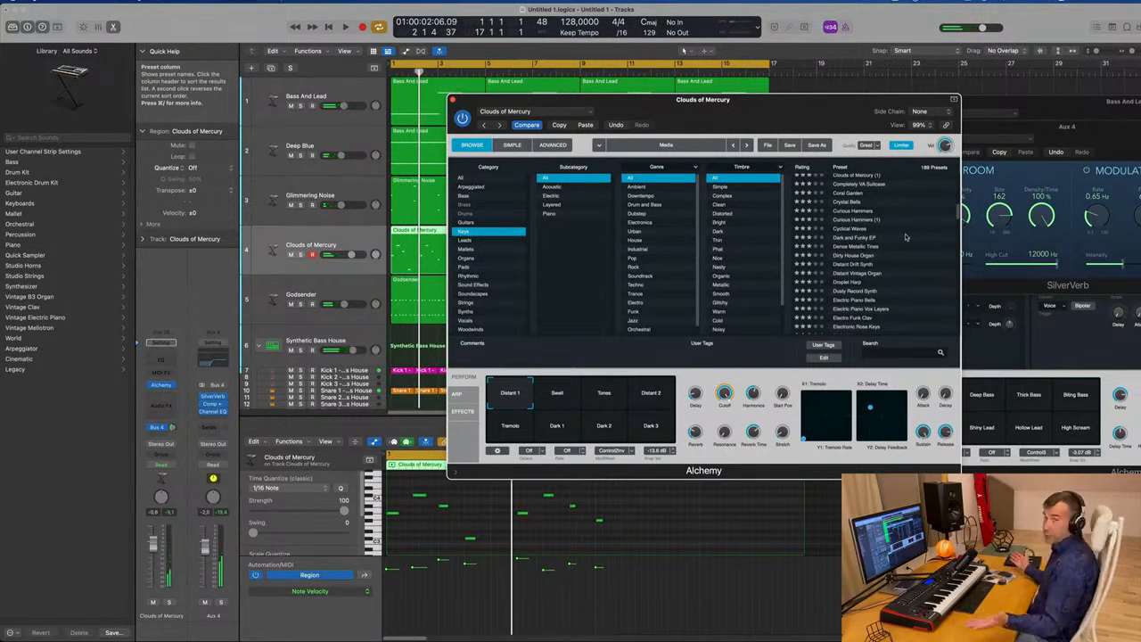
{"action": "scroll", "coordinate": [908, 253], "scroll_direction": "down", "scroll_amount": 1}
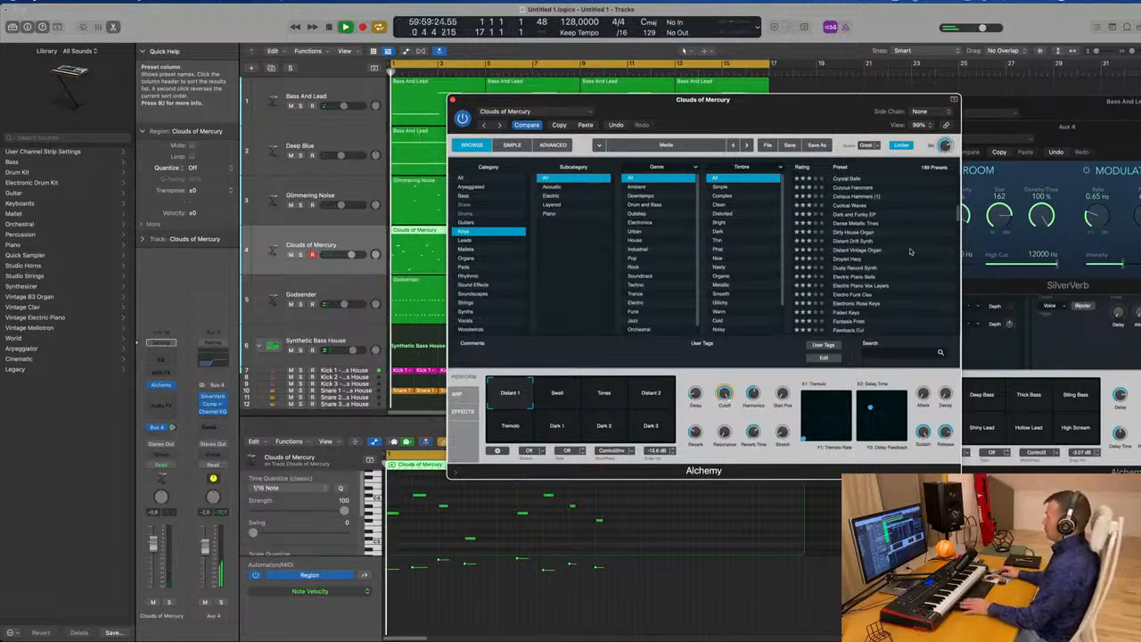
{"action": "left_click", "coordinate": [871, 249]}
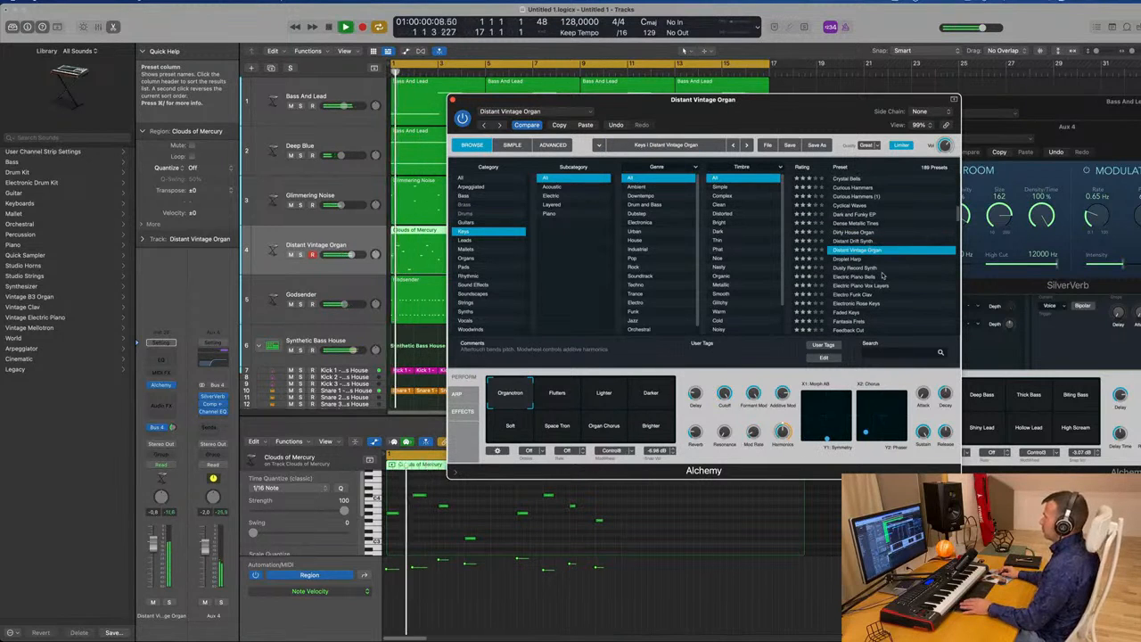
{"action": "scroll", "coordinate": [882, 276], "scroll_direction": "down", "scroll_amount": 1}
{"action": "left_click", "coordinate": [851, 266]}
{"action": "scroll", "coordinate": [884, 258], "scroll_direction": "down", "scroll_amount": 1}
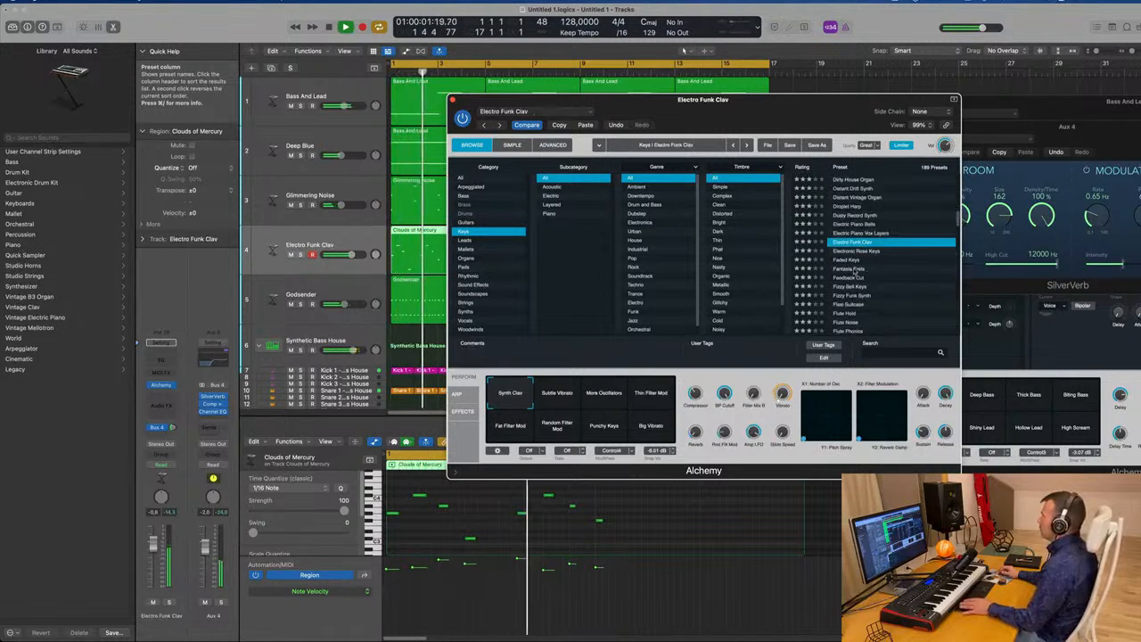
{"action": "left_click", "coordinate": [851, 269]}
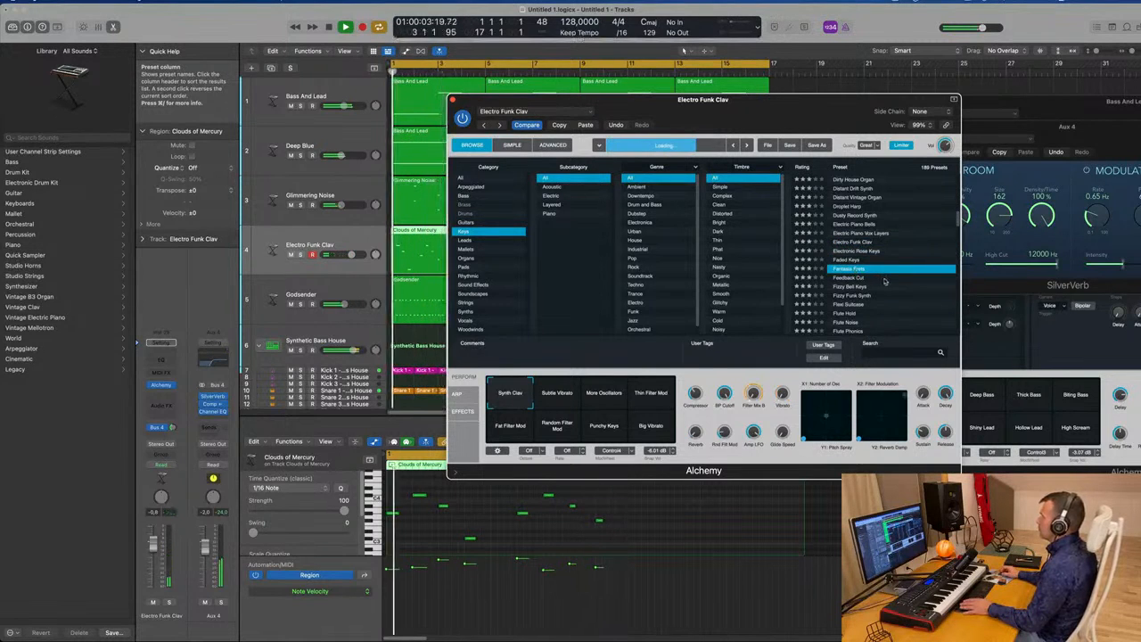
- Audition the Keys presets Flute Hold and Flute Phonics on the melody
{"action": "scroll", "coordinate": [886, 280], "scroll_direction": "down", "scroll_amount": 1}
{"action": "left_click", "coordinate": [851, 284]}
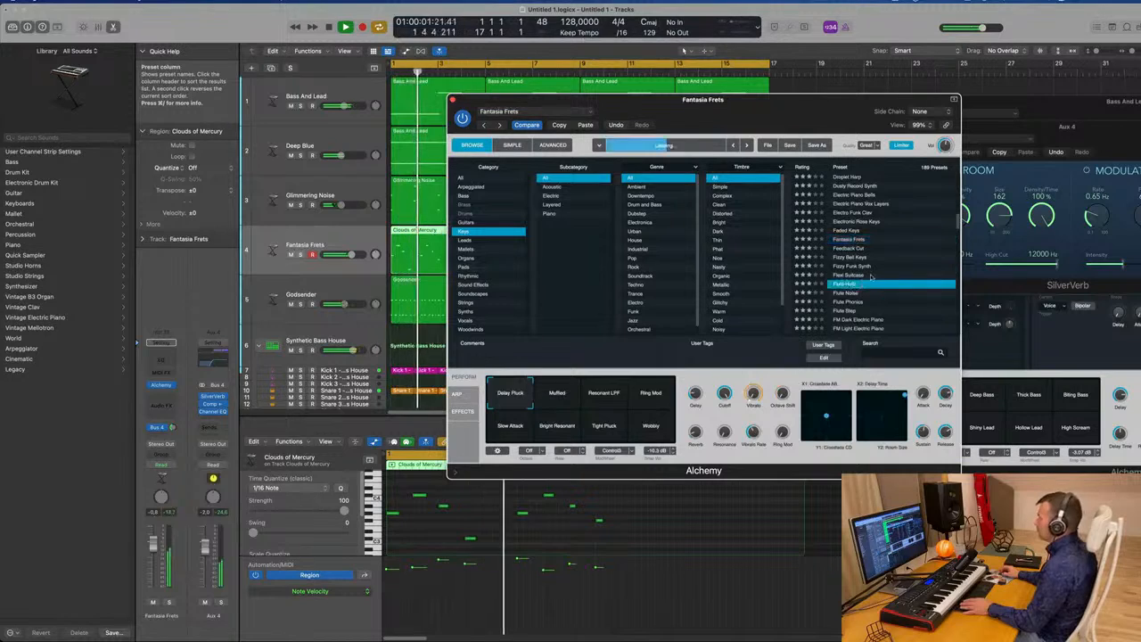
{"action": "scroll", "coordinate": [875, 271], "scroll_direction": "down", "scroll_amount": 1}
{"action": "left_click", "coordinate": [842, 275]}
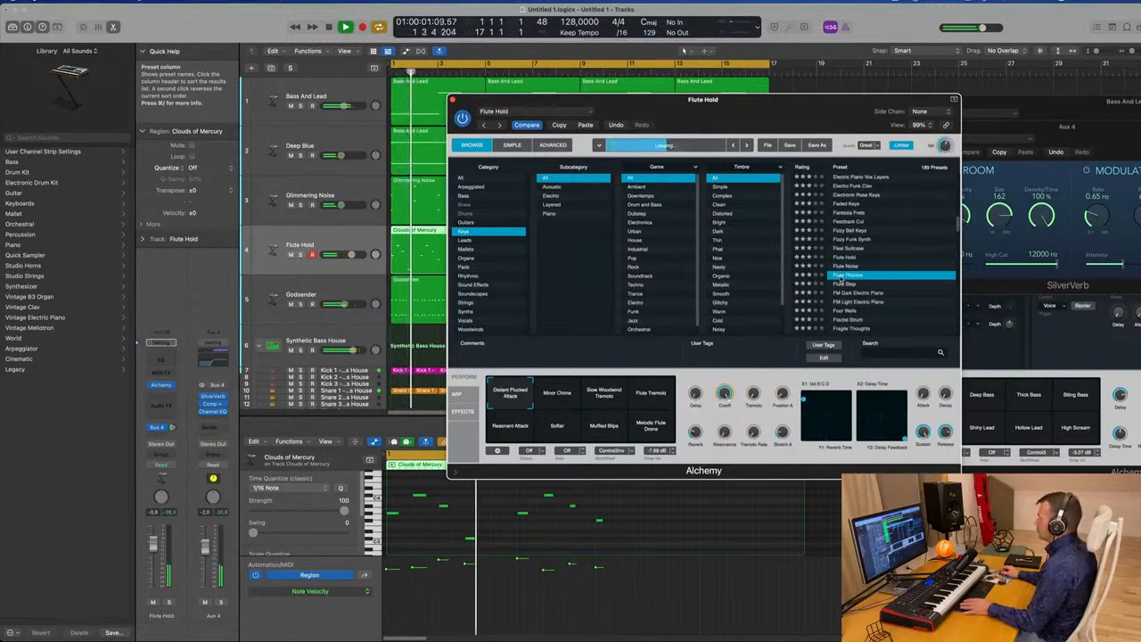
{"action": "scroll", "coordinate": [913, 253], "scroll_direction": "down", "scroll_amount": 1}
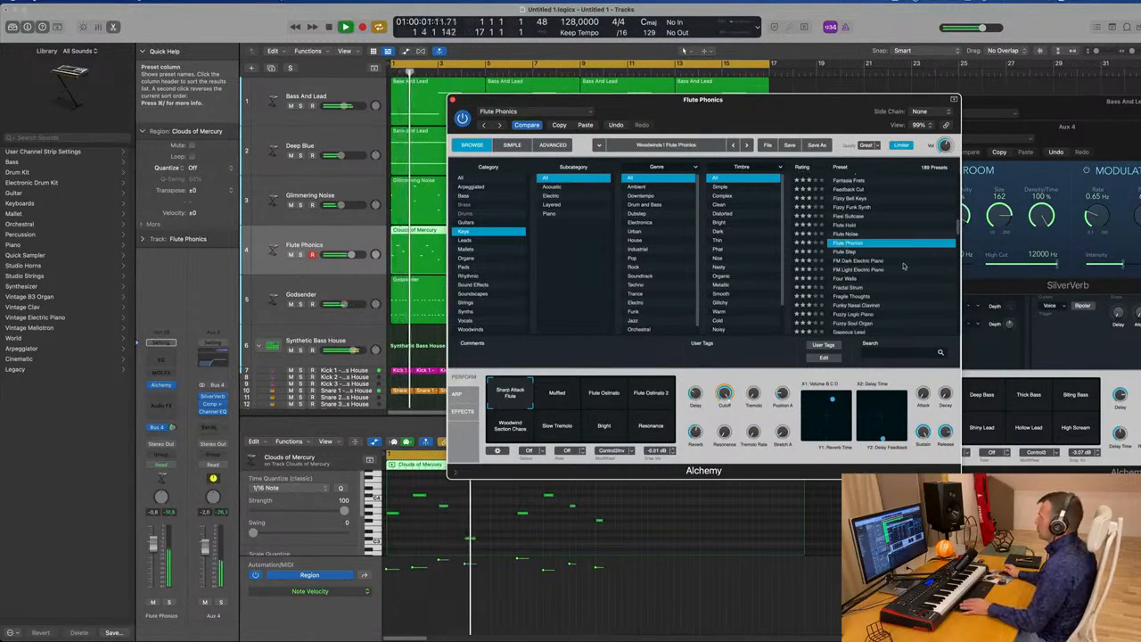
- Audition the Flute Phonics variations Muffled, both Flute Ostinatos, Woodwind Section Chaos, Slow Tremolo, Bright and Resonance against the loop
{"action": "left_click_drag", "start_coordinate": [624, 99], "coordinate": [752, 93]}
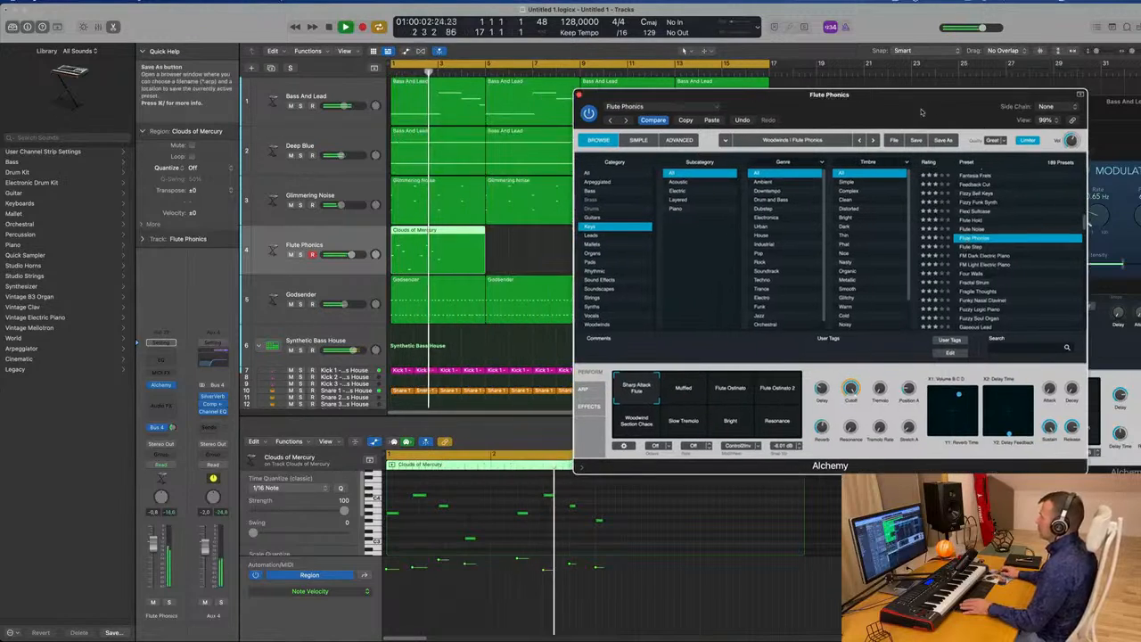
{"action": "left_click", "coordinate": [683, 393]}
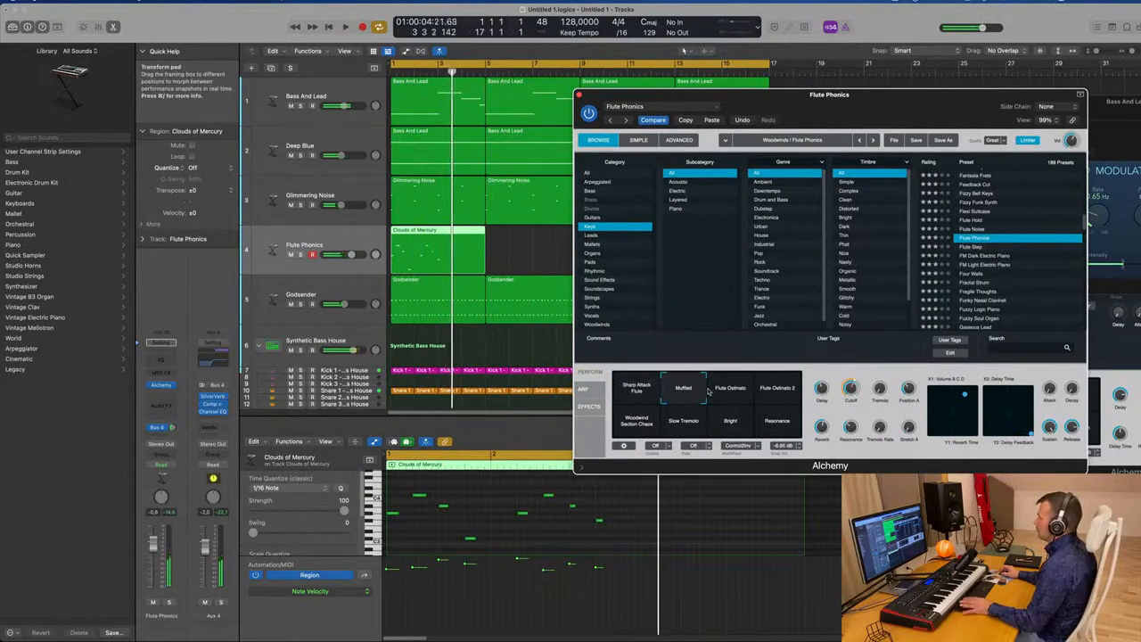
{"action": "left_click", "coordinate": [728, 392]}
{"action": "left_click", "coordinate": [786, 393]}
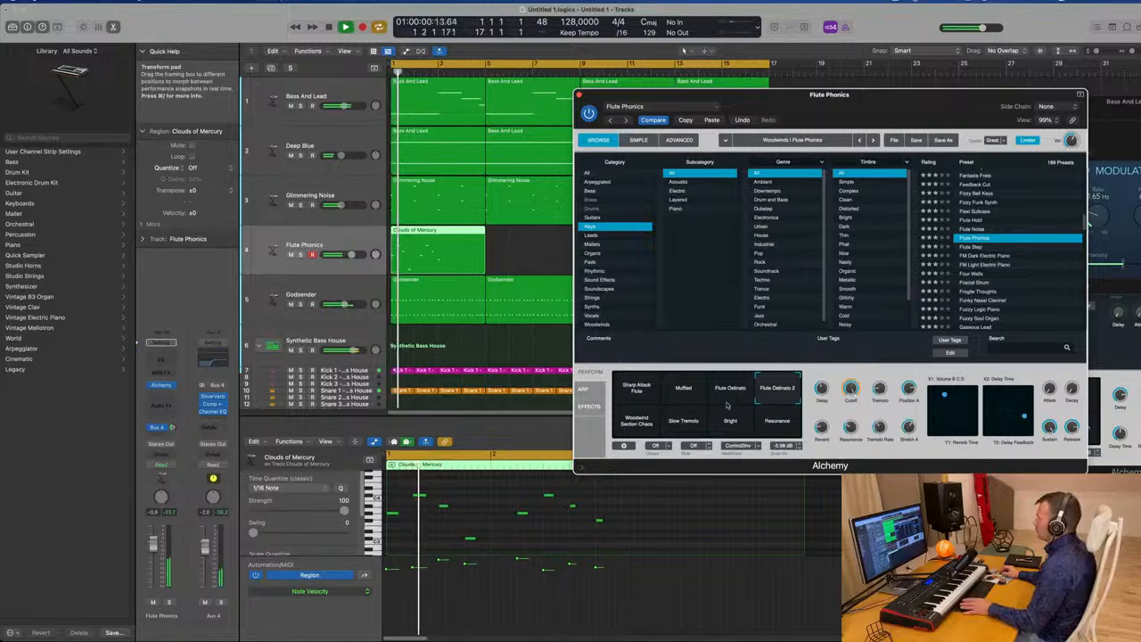
{"action": "left_click", "coordinate": [635, 421]}
{"action": "left_click", "coordinate": [681, 421]}
{"action": "left_click", "coordinate": [729, 421]}
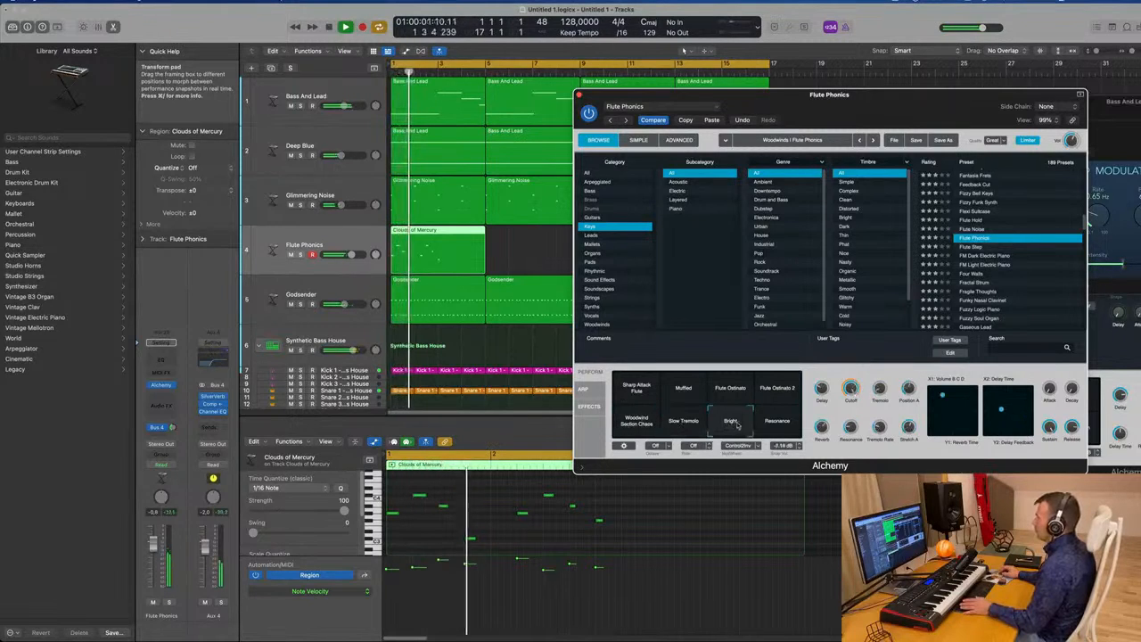
{"action": "left_click", "coordinate": [776, 420]}
- Audition the Keys presets Four Walls and Hidden Voices on the melody
{"action": "scroll", "coordinate": [1029, 279], "scroll_direction": "down", "scroll_amount": 2}
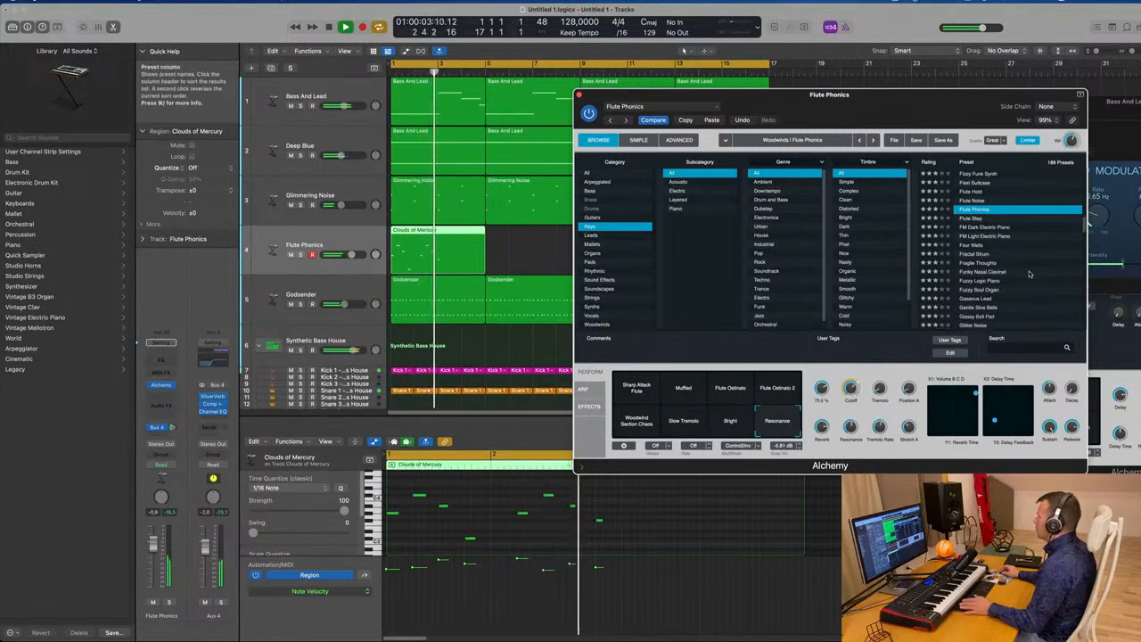
{"action": "left_click", "coordinate": [971, 244]}
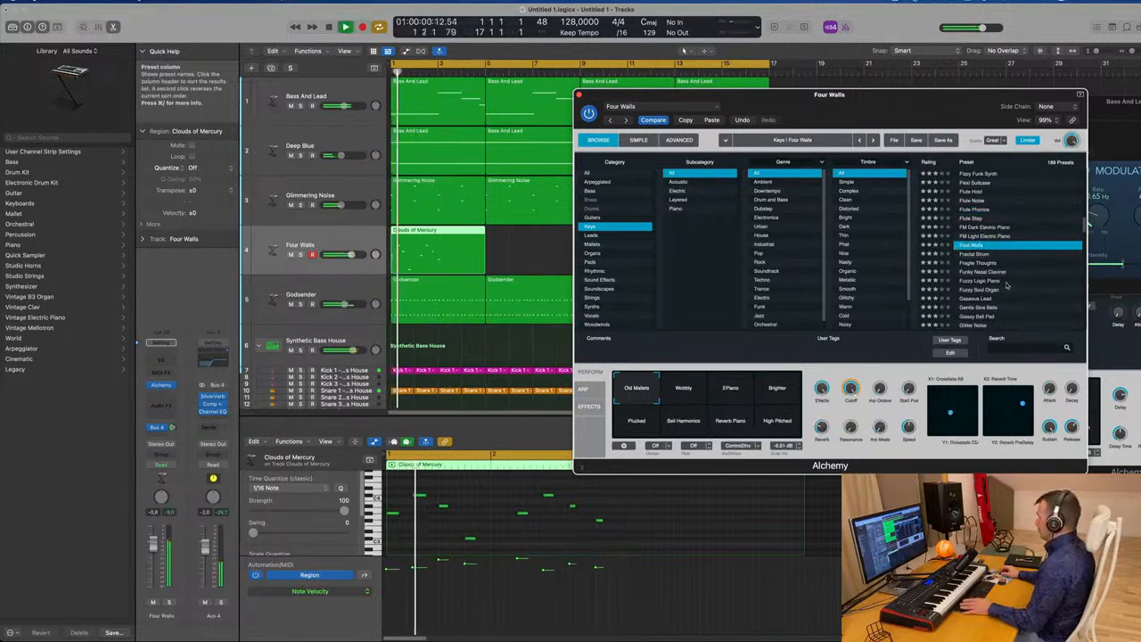
{"action": "scroll", "coordinate": [1008, 285], "scroll_direction": "down", "scroll_amount": 5}
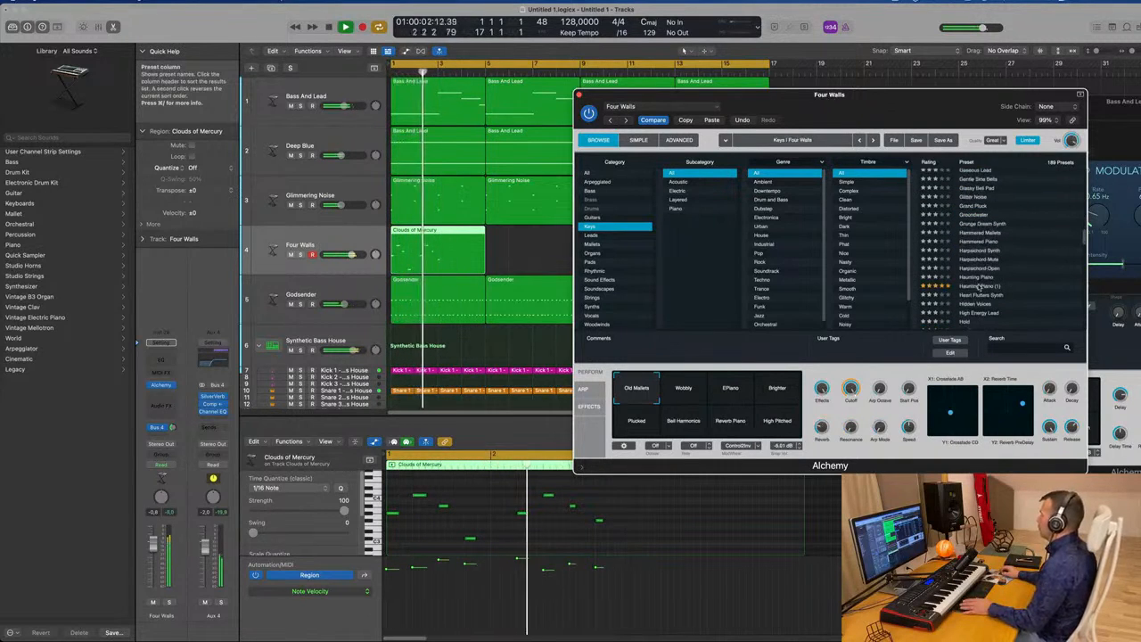
{"action": "left_click", "coordinate": [975, 306]}
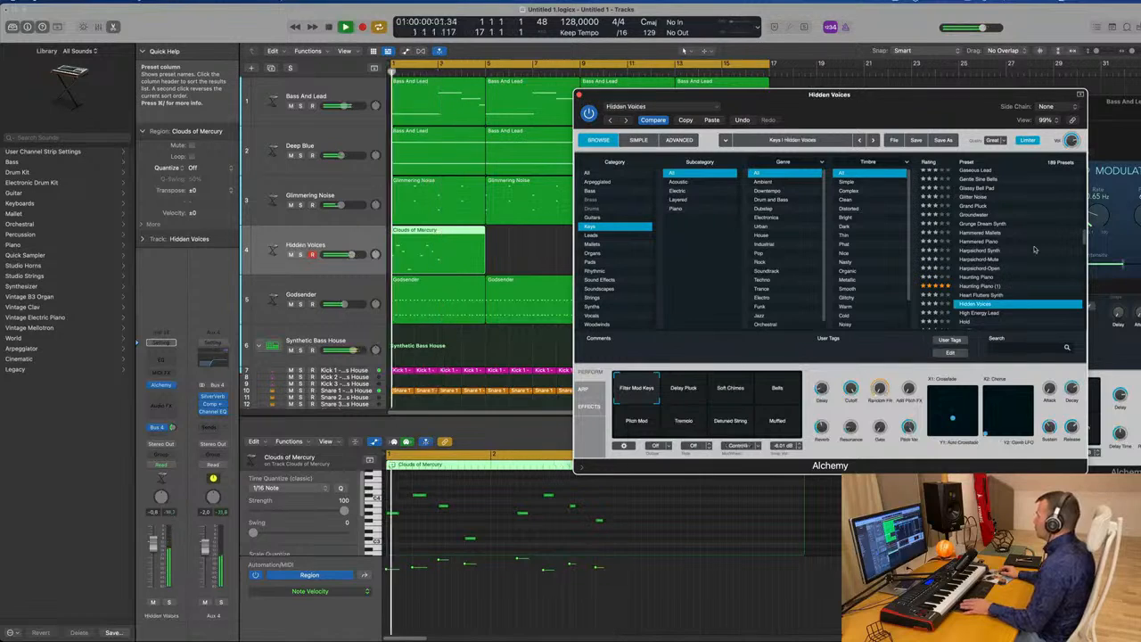
- Audition the Keys presets Jug Kalimba, Lazy Vibes and Lemon Fields on the melody
{"action": "scroll", "coordinate": [971, 267], "scroll_direction": "down", "scroll_amount": 2}
{"action": "scroll", "coordinate": [970, 267], "scroll_direction": "down", "scroll_amount": 1}
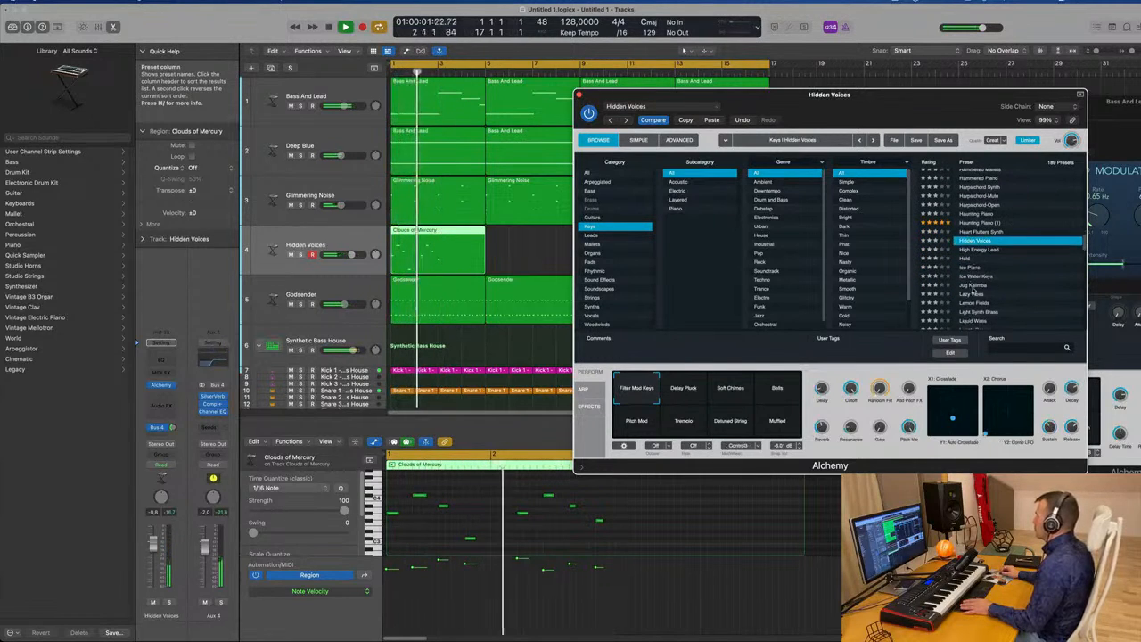
{"action": "left_click", "coordinate": [1023, 286]}
{"action": "scroll", "coordinate": [1034, 268], "scroll_direction": "down", "scroll_amount": 2}
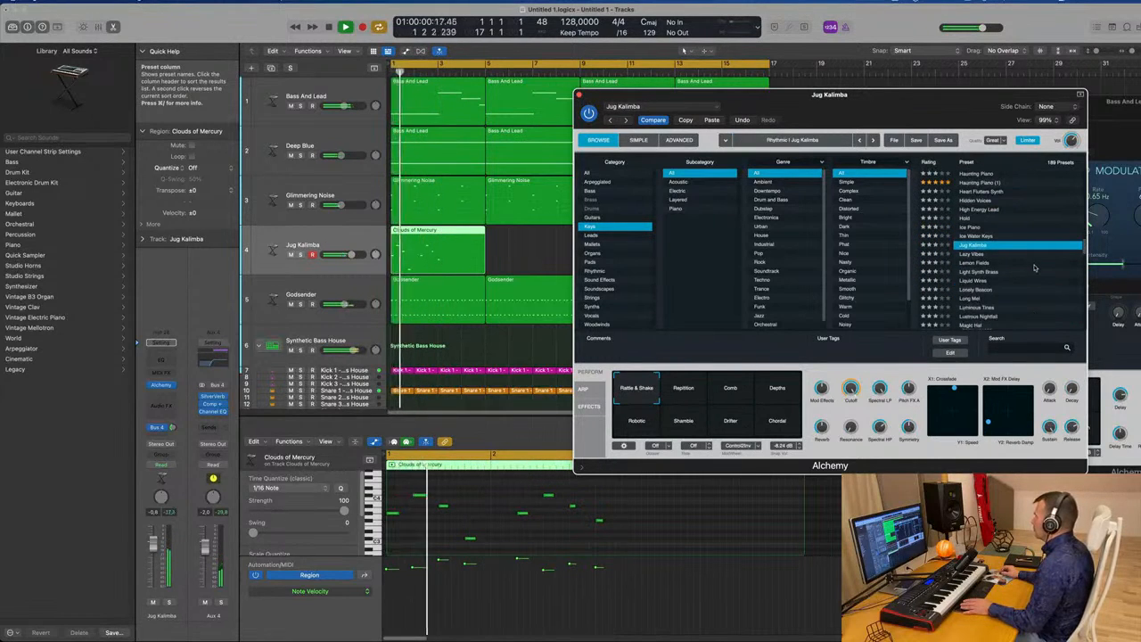
{"action": "left_click", "coordinate": [961, 255]}
{"action": "scroll", "coordinate": [1009, 258], "scroll_direction": "down", "scroll_amount": 1}
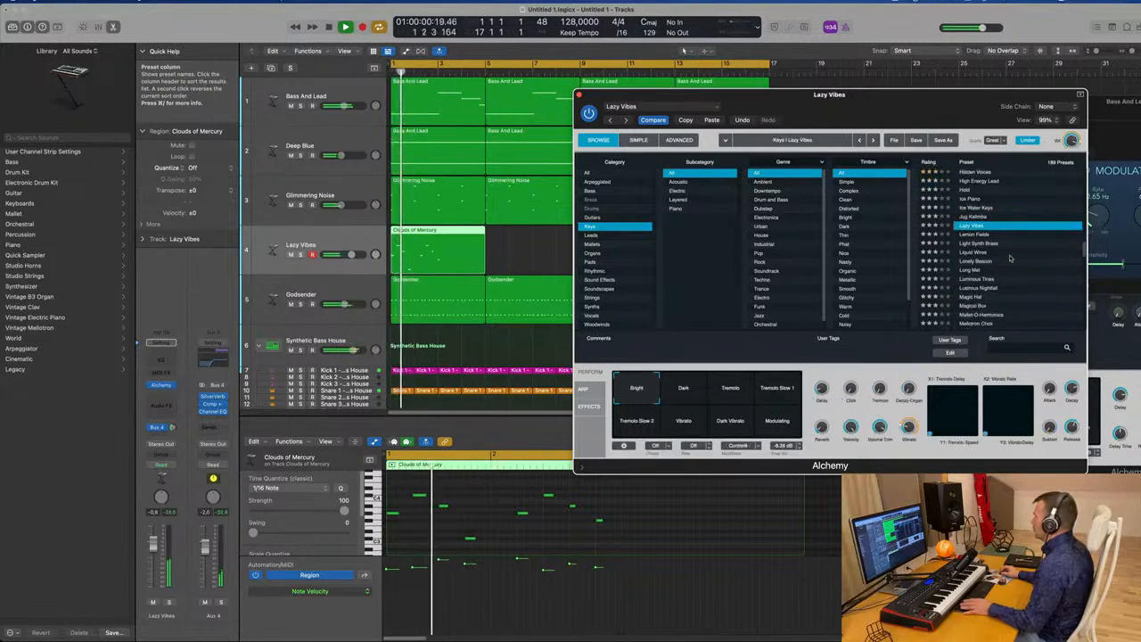
{"action": "left_click", "coordinate": [963, 234]}
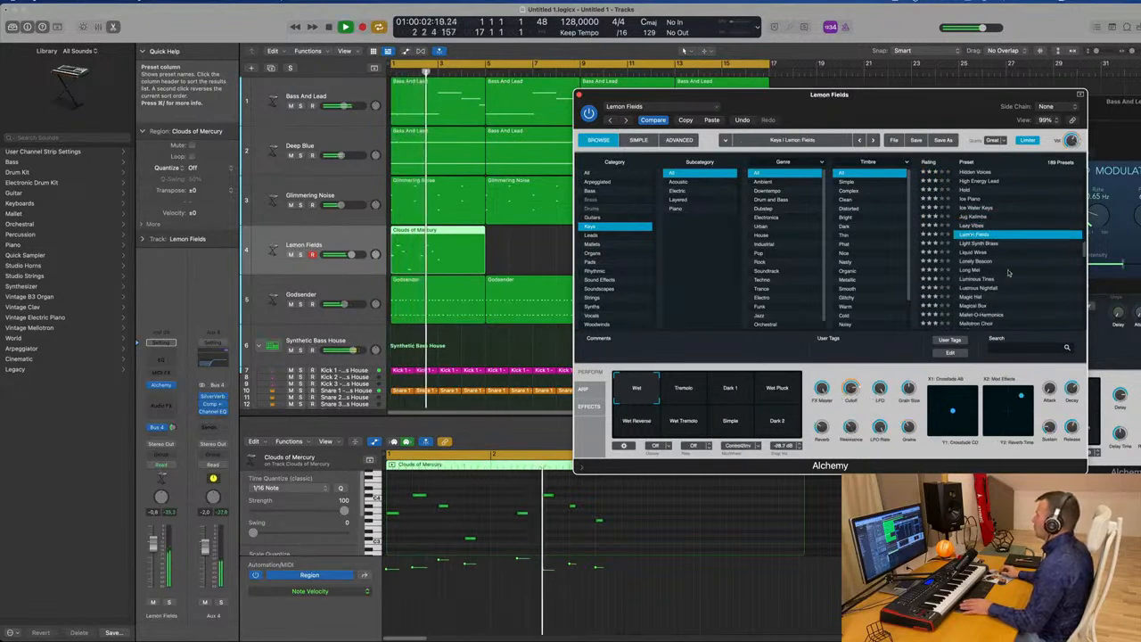
- Return to the start of the Keys presets and audition Chill Keys, Chill Organ and Chimera Keys on the melody
{"action": "left_click_drag", "start_coordinate": [929, 98], "coordinate": [842, 86]}
{"action": "scroll", "coordinate": [909, 261], "scroll_direction": "up", "scroll_amount": 15}
{"action": "scroll", "coordinate": [909, 261], "scroll_direction": "up", "scroll_amount": 10}
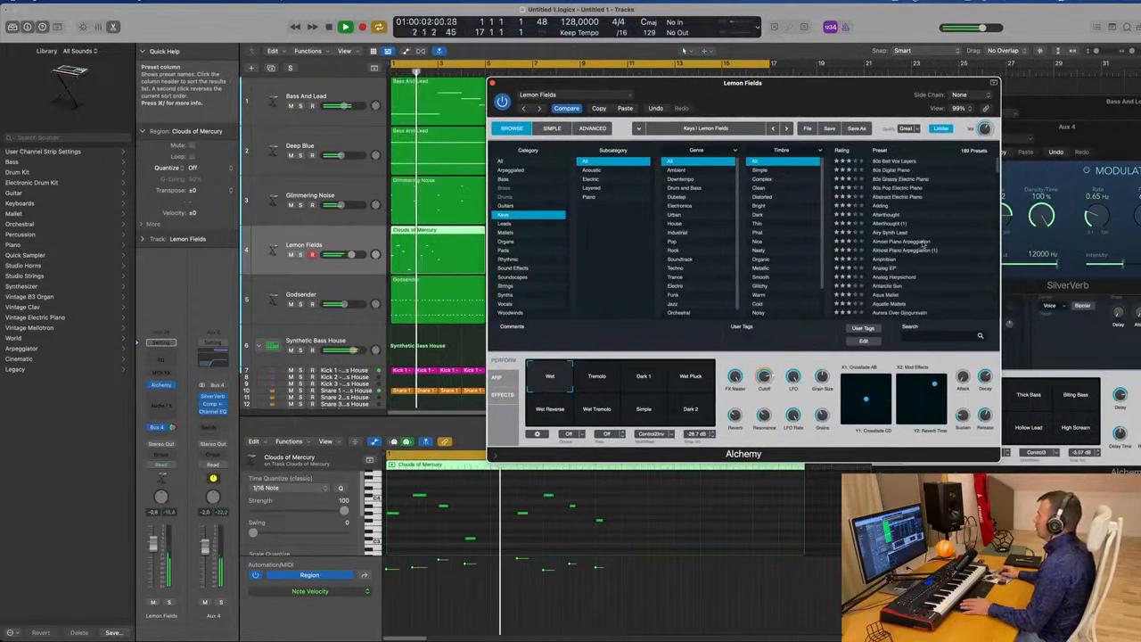
{"action": "scroll", "coordinate": [923, 243], "scroll_direction": "down", "scroll_amount": 5}
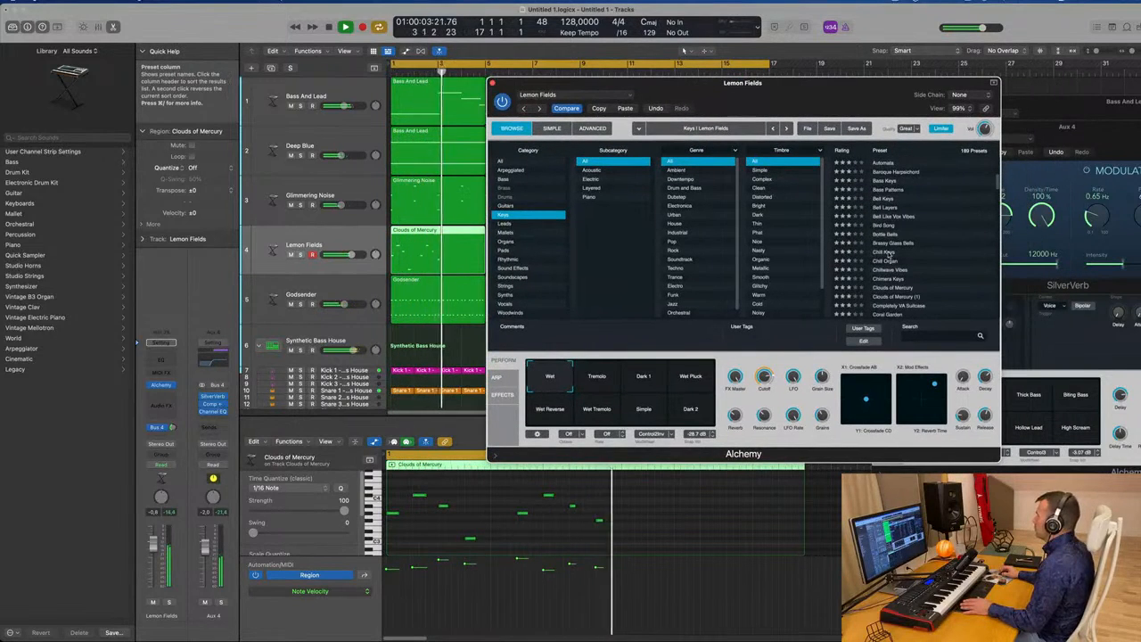
{"action": "left_click", "coordinate": [888, 254]}
{"action": "scroll", "coordinate": [927, 246], "scroll_direction": "down", "scroll_amount": 1}
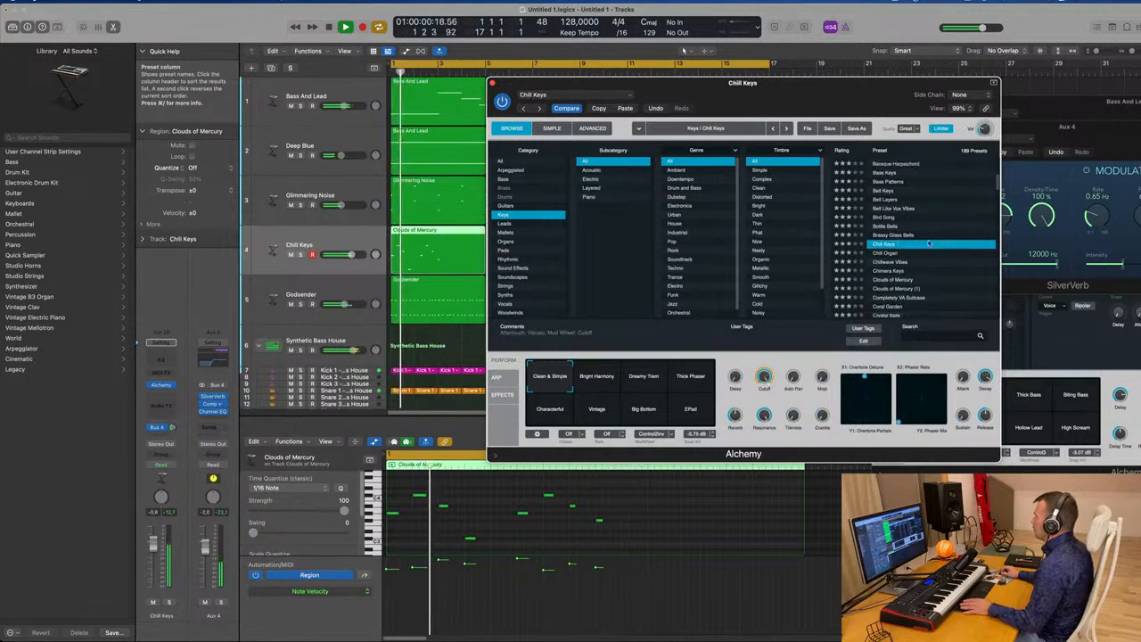
{"action": "left_click", "coordinate": [887, 253]}
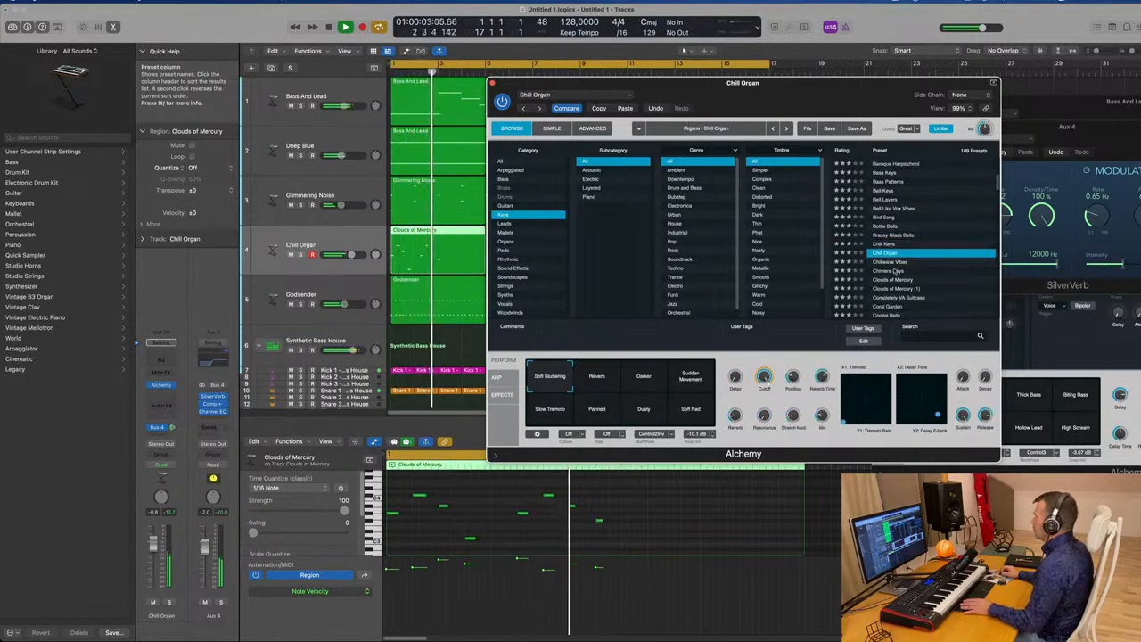
{"action": "left_click", "coordinate": [892, 271]}
- Audition the Keys presets Coral Garden, Dense Metallic Tines, Distant Vintage Organ and Dusty Record Synth on the melody
{"action": "scroll", "coordinate": [931, 259], "scroll_direction": "down", "scroll_amount": 2}
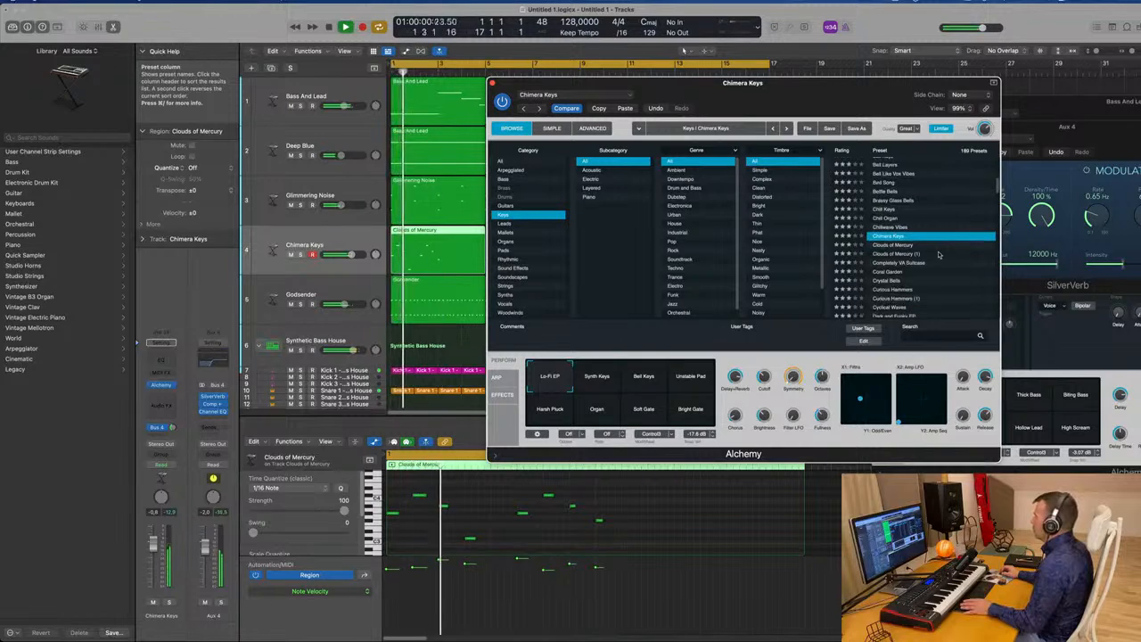
{"action": "scroll", "coordinate": [938, 255], "scroll_direction": "down", "scroll_amount": 3}
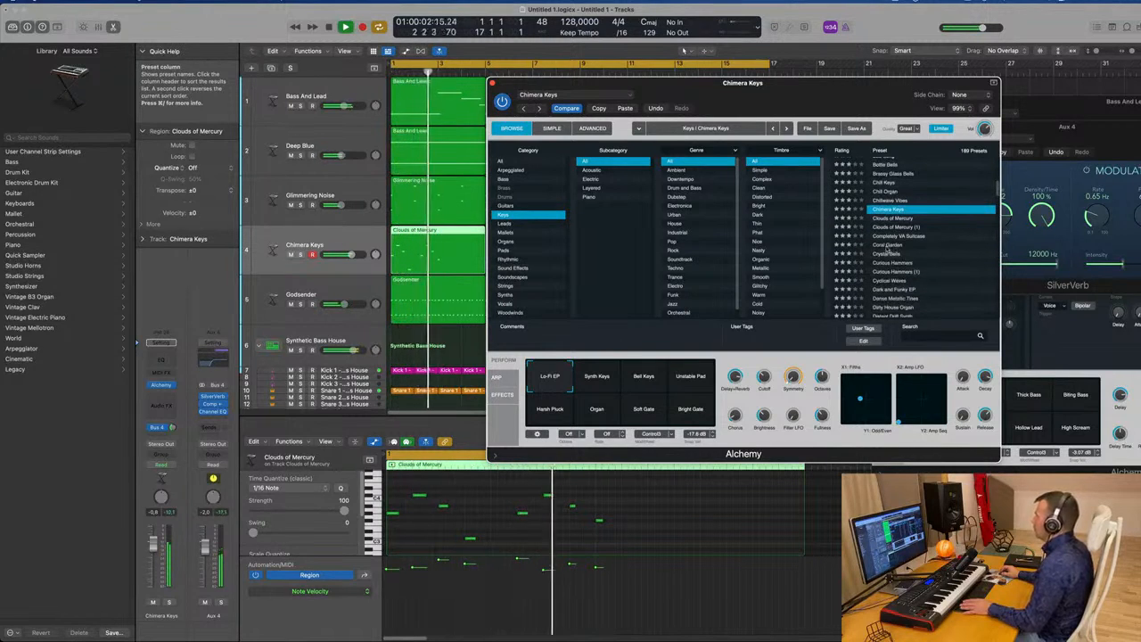
{"action": "left_click", "coordinate": [889, 245]}
{"action": "scroll", "coordinate": [931, 260], "scroll_direction": "down", "scroll_amount": 2}
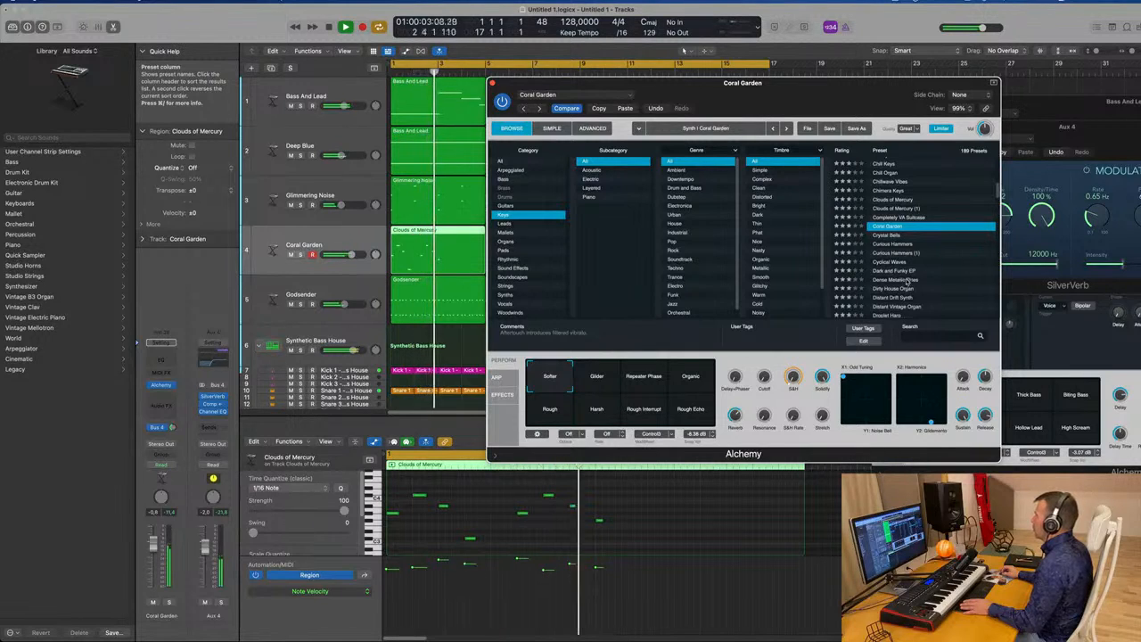
{"action": "left_click", "coordinate": [943, 278]}
{"action": "scroll", "coordinate": [946, 272], "scroll_direction": "down", "scroll_amount": 4}
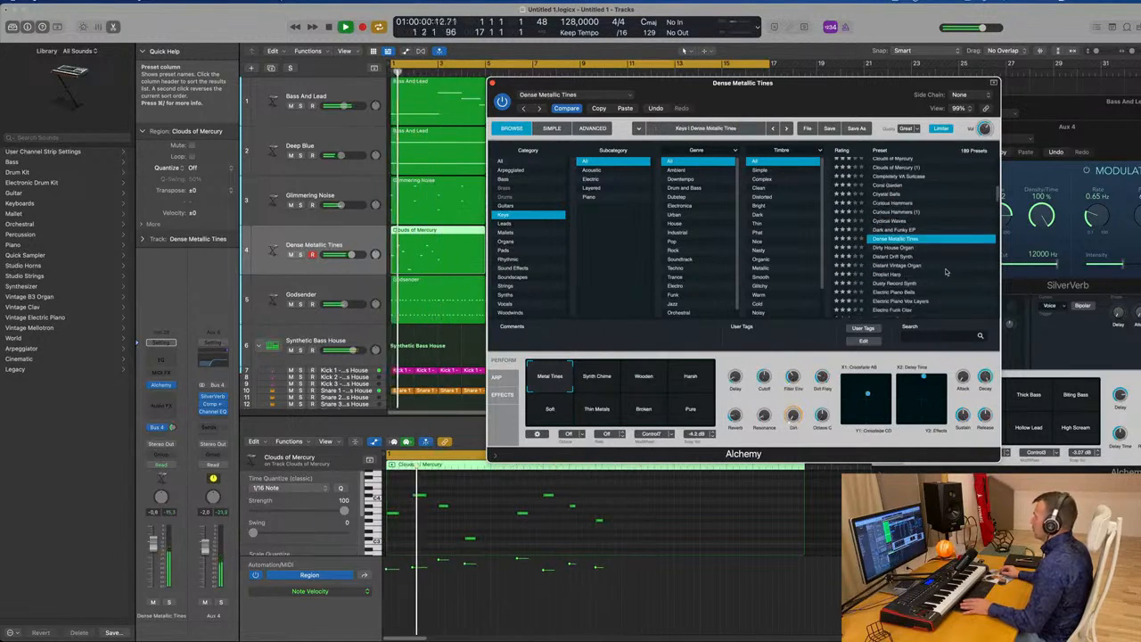
{"action": "left_click", "coordinate": [900, 264]}
{"action": "scroll", "coordinate": [940, 256], "scroll_direction": "down", "scroll_amount": 3}
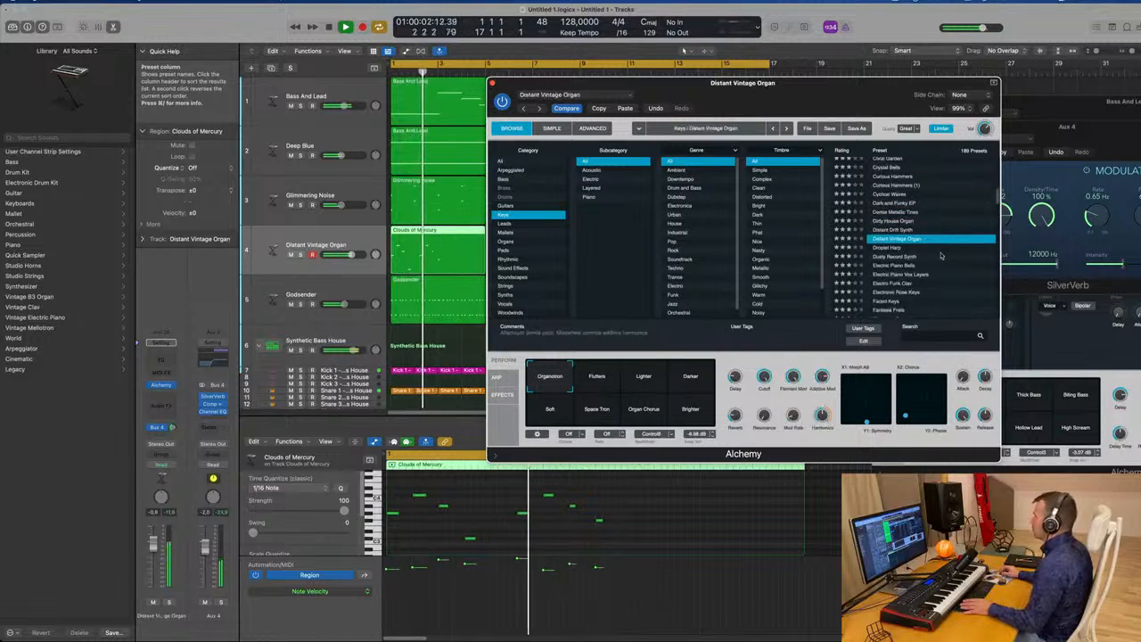
{"action": "left_click", "coordinate": [906, 258]}
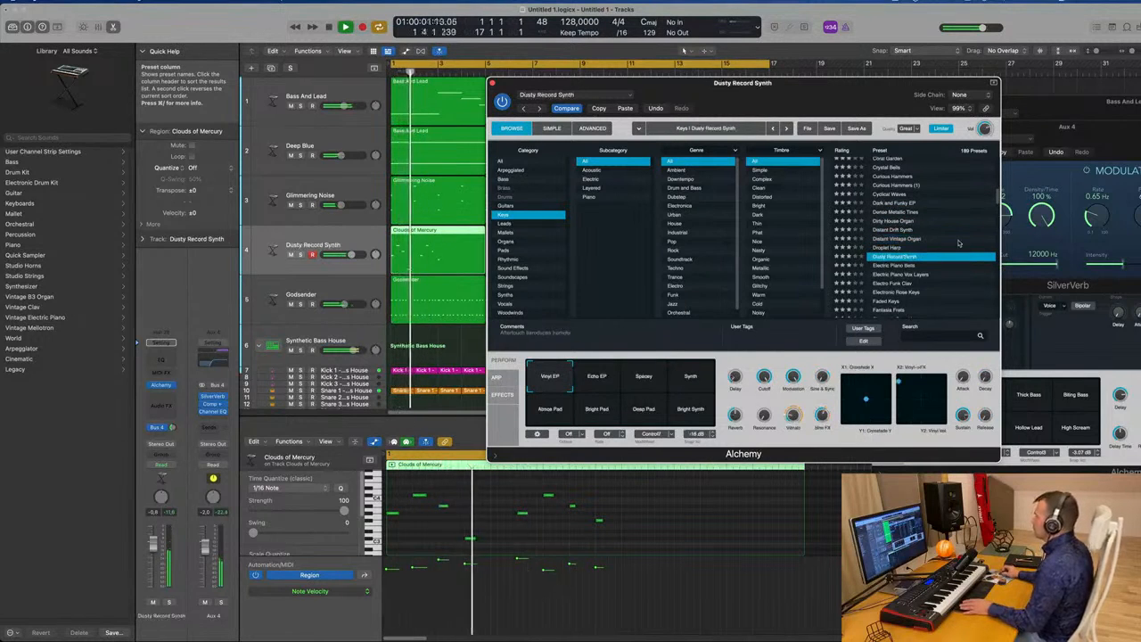
- Load the Fizzy Bell Keys preset and audition its Dark Tremolo, Dark Tremolo Sweep Up and Warm Stretch variations against the loop
{"action": "scroll", "coordinate": [958, 242], "scroll_direction": "down", "scroll_amount": 3}
{"action": "scroll", "coordinate": [958, 242], "scroll_direction": "down", "scroll_amount": 3}
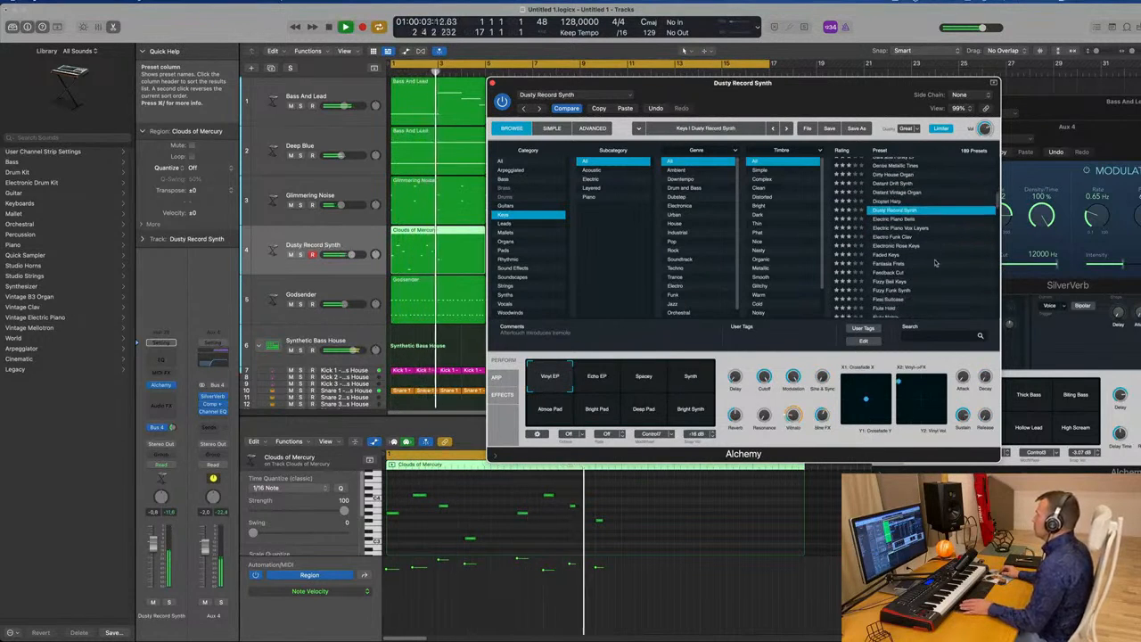
{"action": "left_click", "coordinate": [882, 271]}
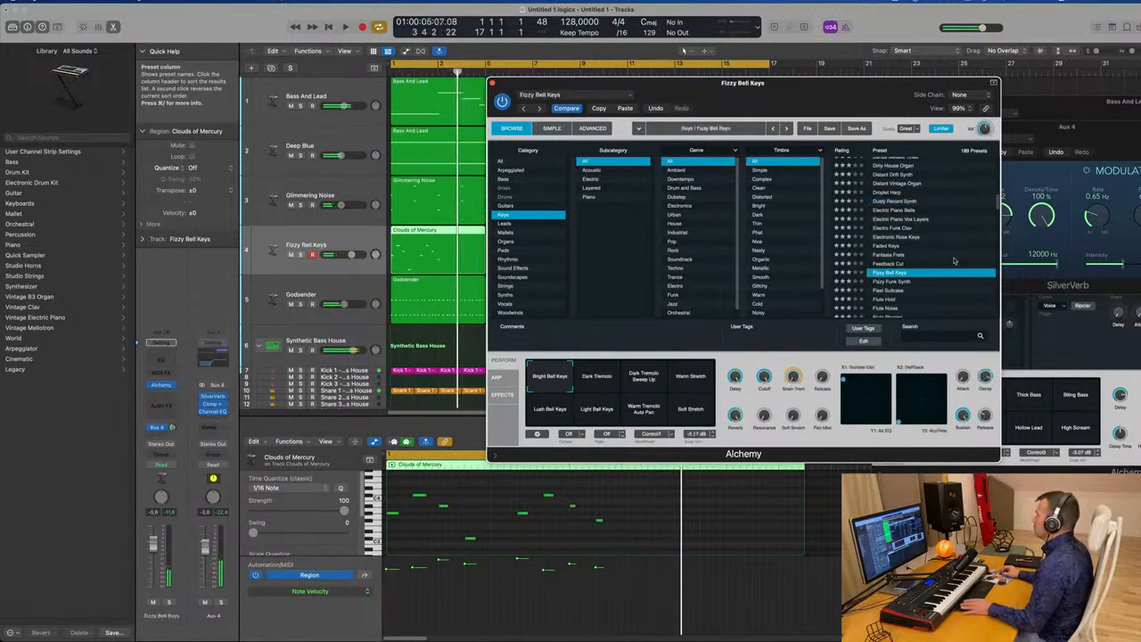
{"action": "scroll", "coordinate": [954, 261], "scroll_direction": "down", "scroll_amount": 2}
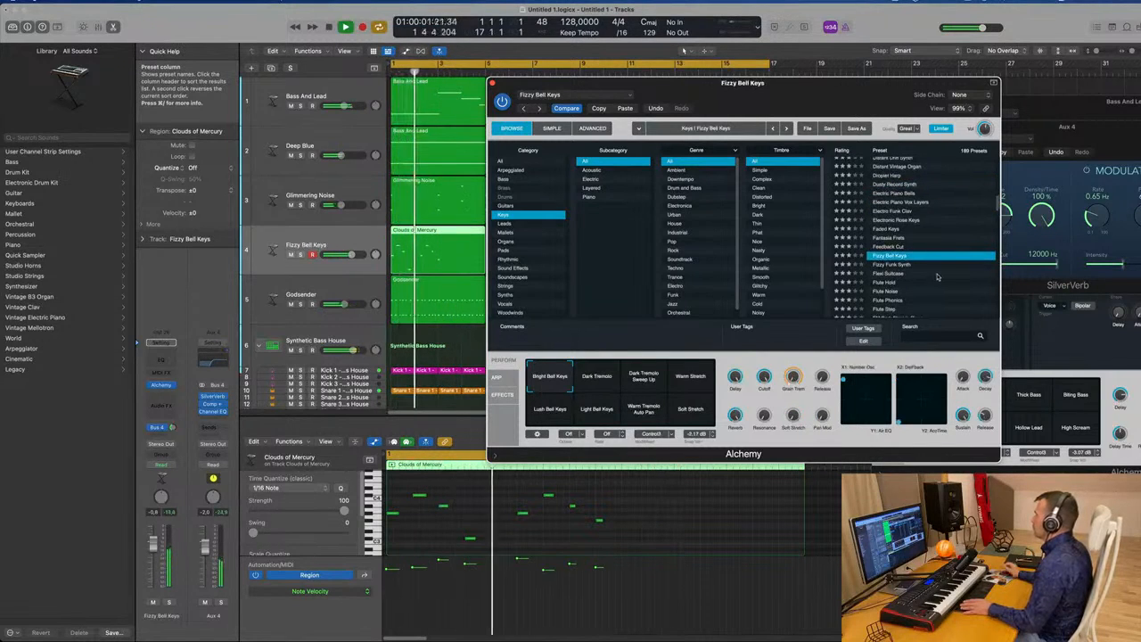
{"action": "left_click", "coordinate": [600, 376]}
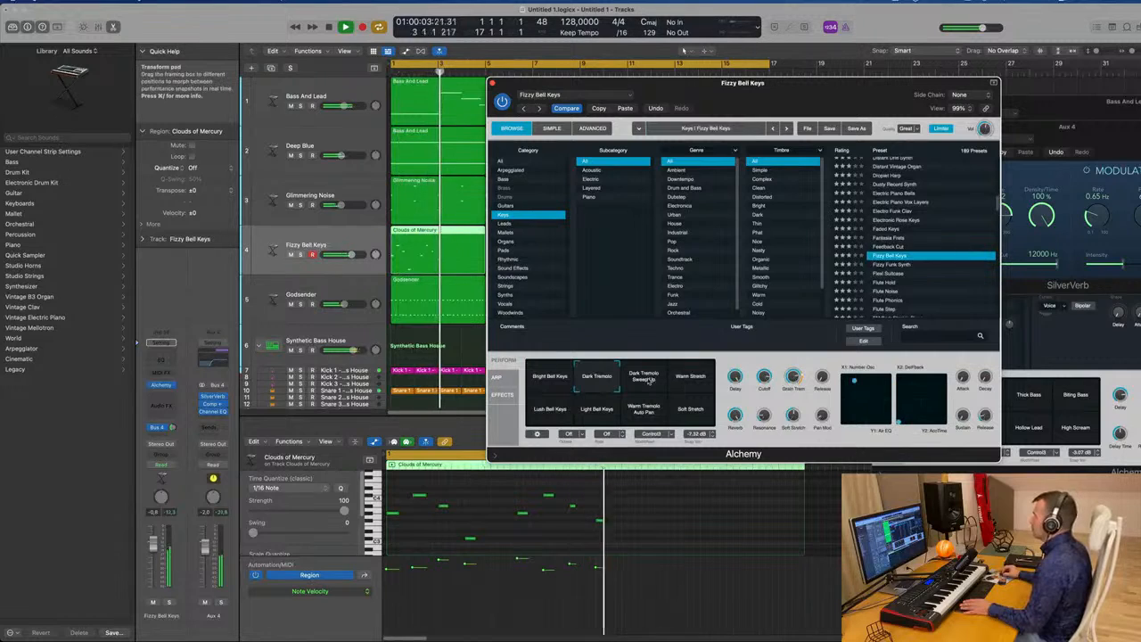
{"action": "key", "text": "space"}
{"action": "left_click", "coordinate": [653, 380]}
{"action": "left_click", "coordinate": [691, 378]}
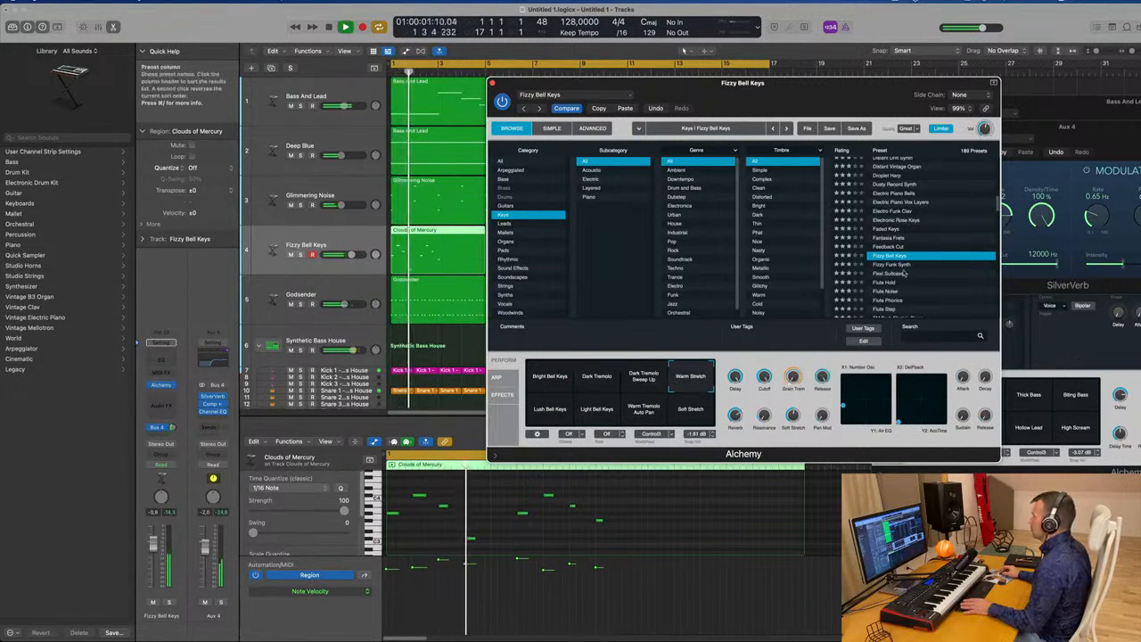
- Audition the Flexi Suitcase preset, and load Flute Noise on the melody track
{"action": "left_click", "coordinate": [925, 275]}
{"action": "scroll", "coordinate": [927, 275], "scroll_direction": "down", "scroll_amount": 3}
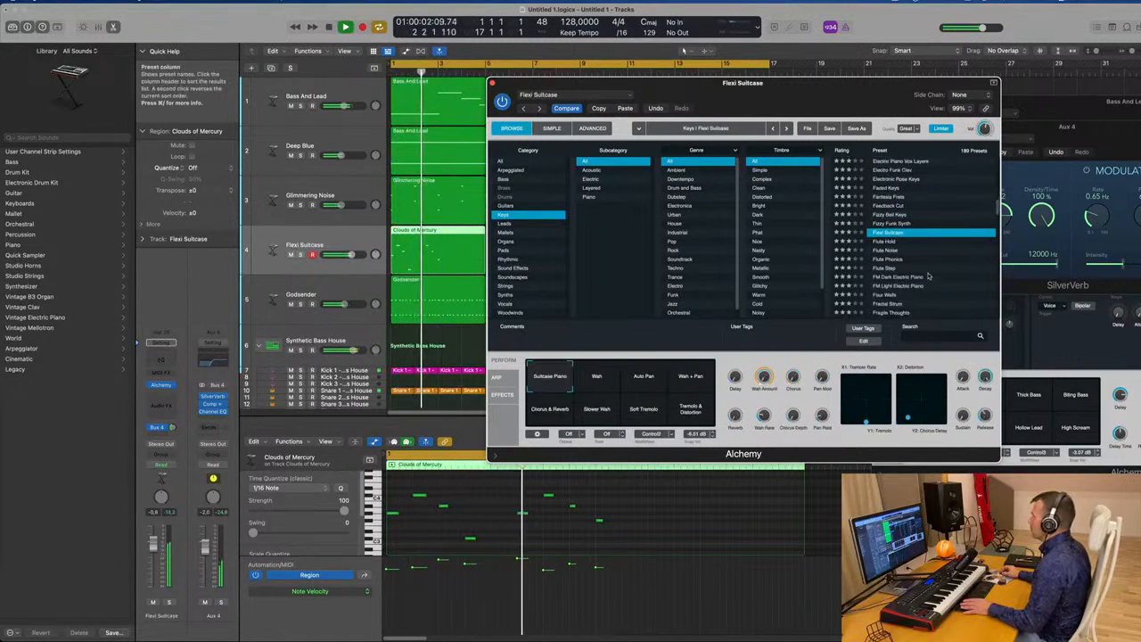
{"action": "left_click", "coordinate": [886, 250]}
{"action": "scroll", "coordinate": [926, 254], "scroll_direction": "down", "scroll_amount": 2}
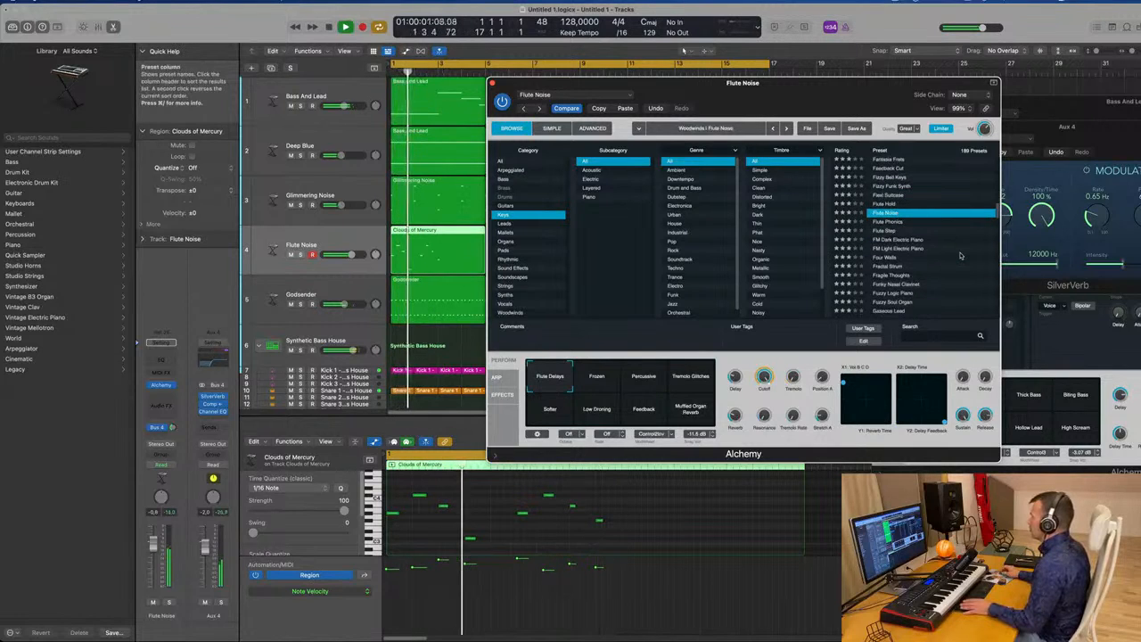
- Audition the Percussive variation of Flute Noise and switch it to the Tremolo Glitches variation
{"action": "mouse_move", "coordinate": [802, 95]}
{"action": "left_mouse_down"}
{"action": "mouse_move", "coordinate": [821, 103]}
{"action": "mouse_move", "coordinate": [759, 113]}
{"action": "mouse_move", "coordinate": [814, 110]}
{"action": "left_mouse_up"}
{"action": "left_click", "coordinate": [655, 391]}
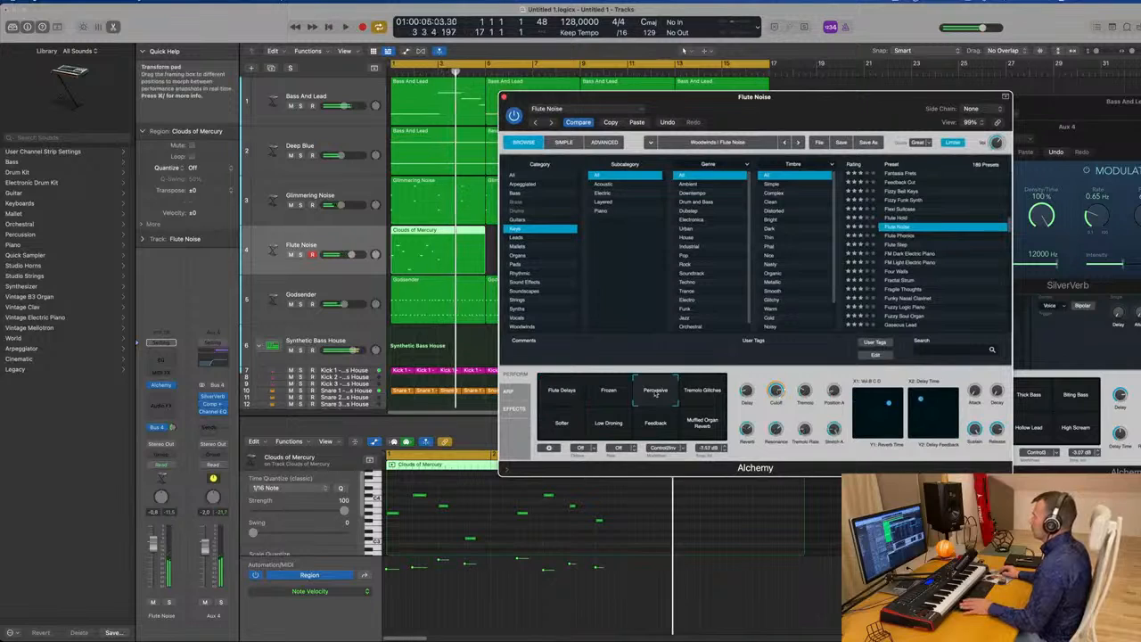
{"action": "left_click", "coordinate": [701, 398]}
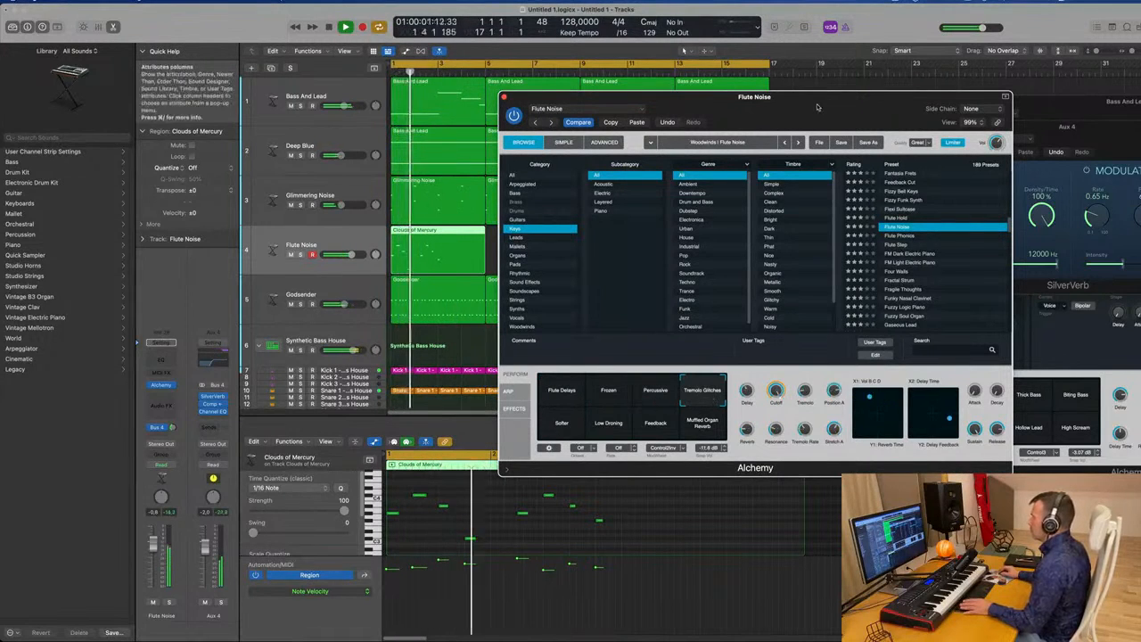
{"action": "left_click_drag", "start_coordinate": [818, 108], "coordinate": [691, 115]}
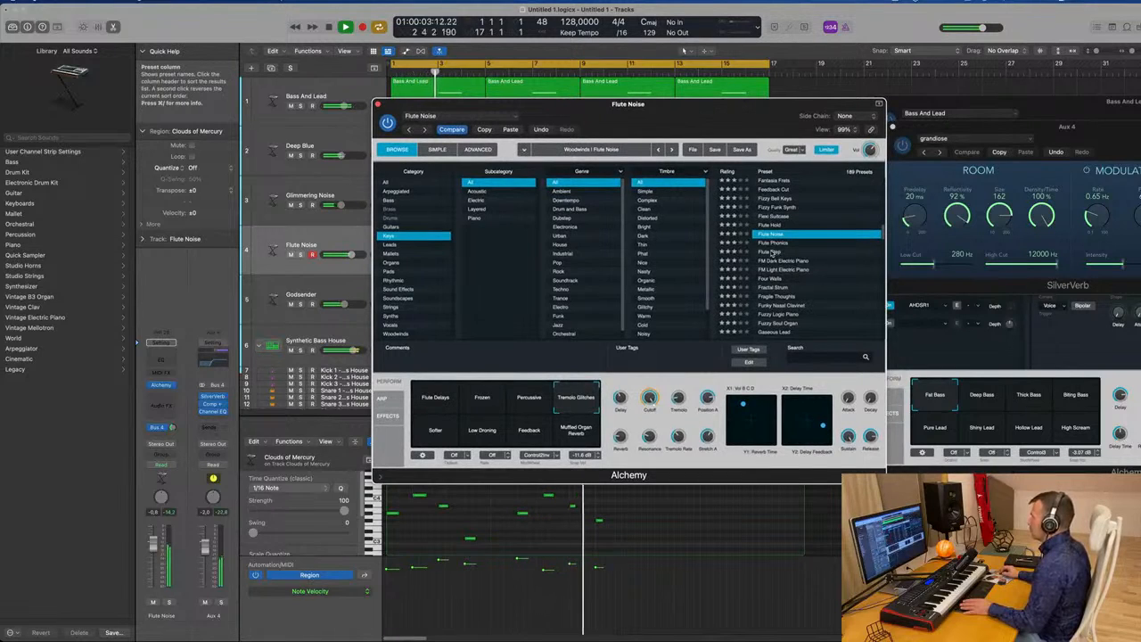
- Audition the Muffled Organ Reverb, Low Droning and Softer variations of the Flute Noise preset against the loop
{"action": "left_click", "coordinate": [593, 434]}
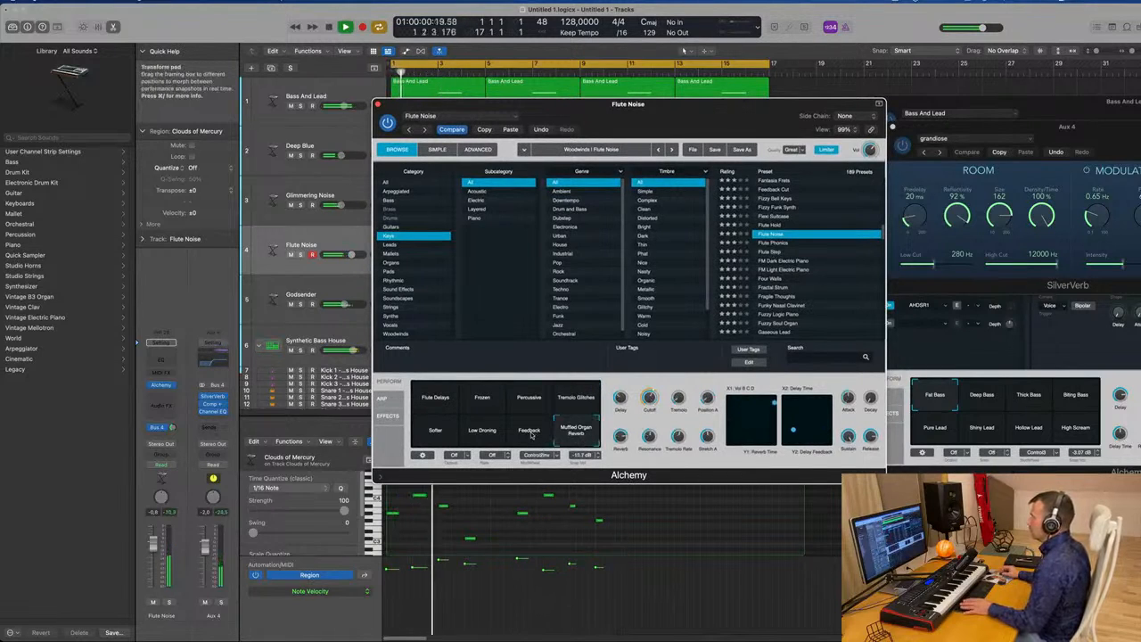
{"action": "left_click", "coordinate": [496, 444]}
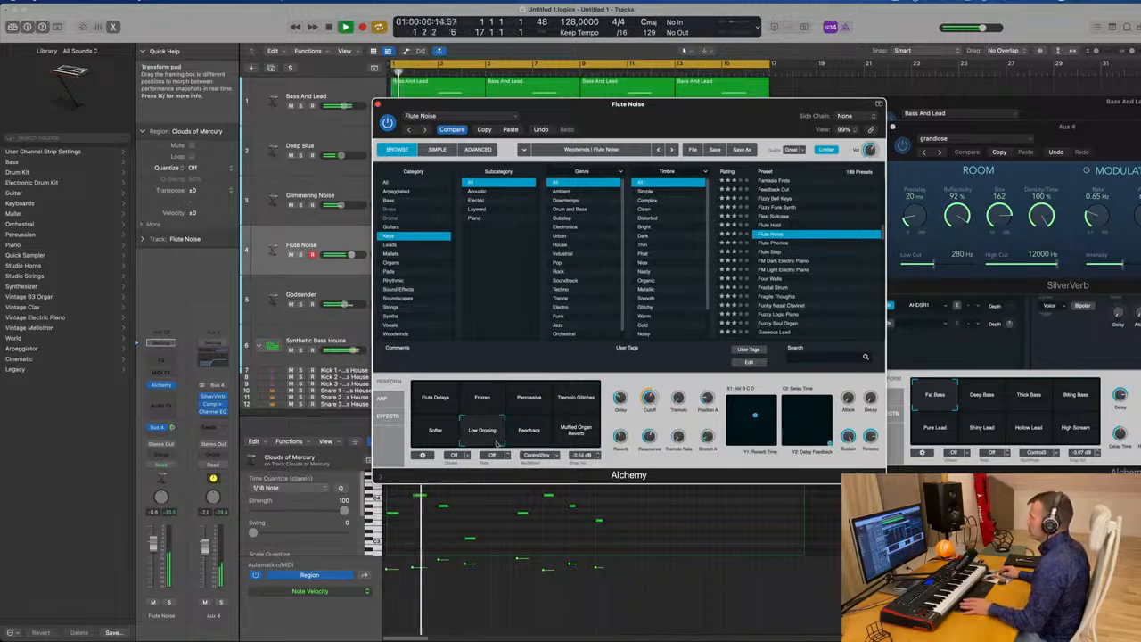
{"action": "left_click", "coordinate": [437, 431]}
- Audition the Keys presets Flute Step, Fractal Strum with its Rattling variation, Funky Nasal Clavinet and Gaseous Lead on the melody
{"action": "left_click", "coordinate": [774, 252]}
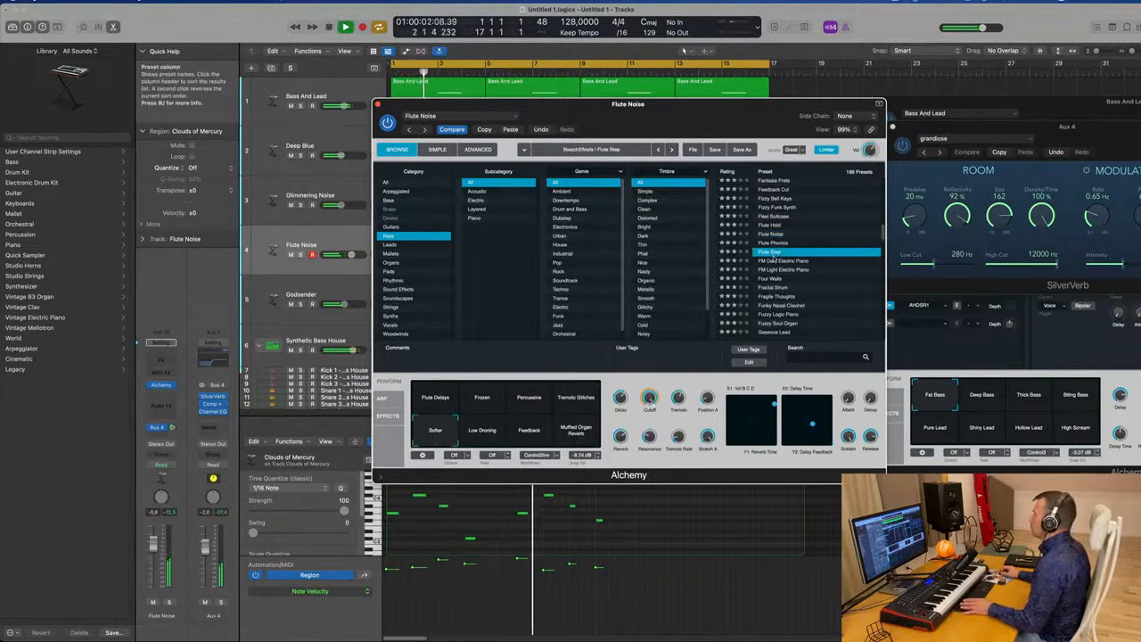
{"action": "scroll", "coordinate": [801, 260], "scroll_direction": "down", "scroll_amount": 1}
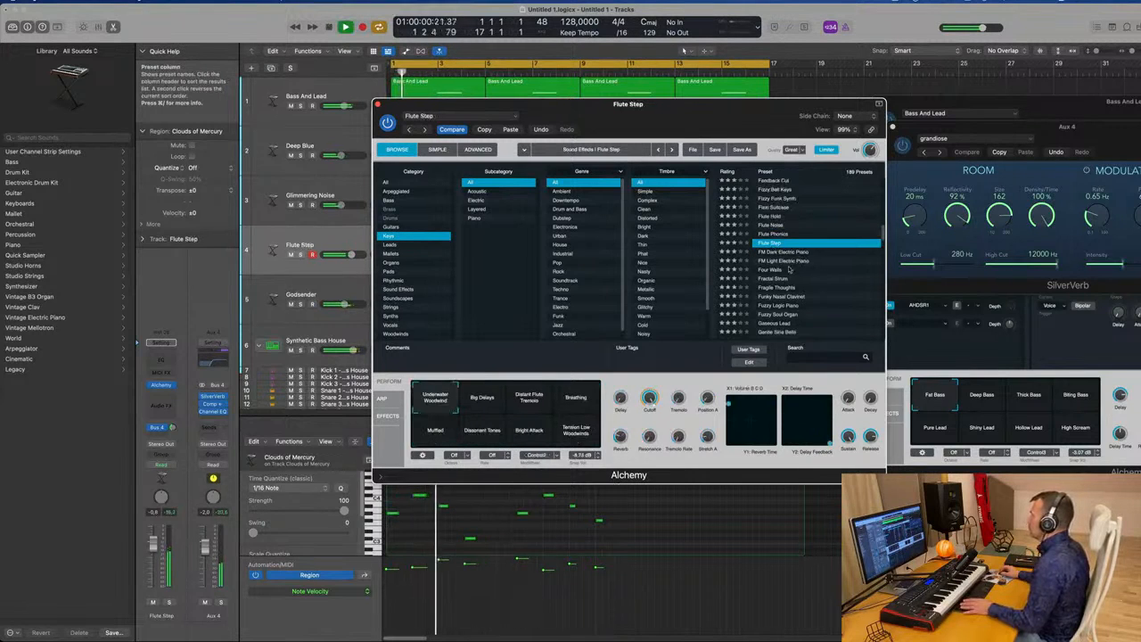
{"action": "left_click", "coordinate": [773, 278]}
{"action": "scroll", "coordinate": [802, 272], "scroll_direction": "down", "scroll_amount": 2}
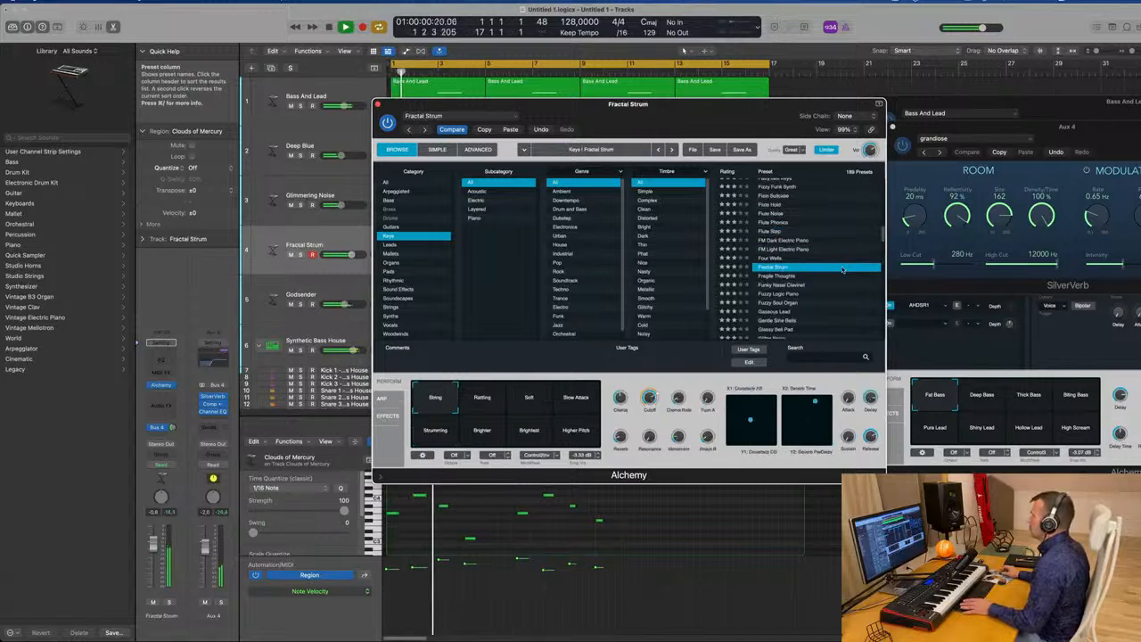
{"action": "left_click", "coordinate": [480, 407]}
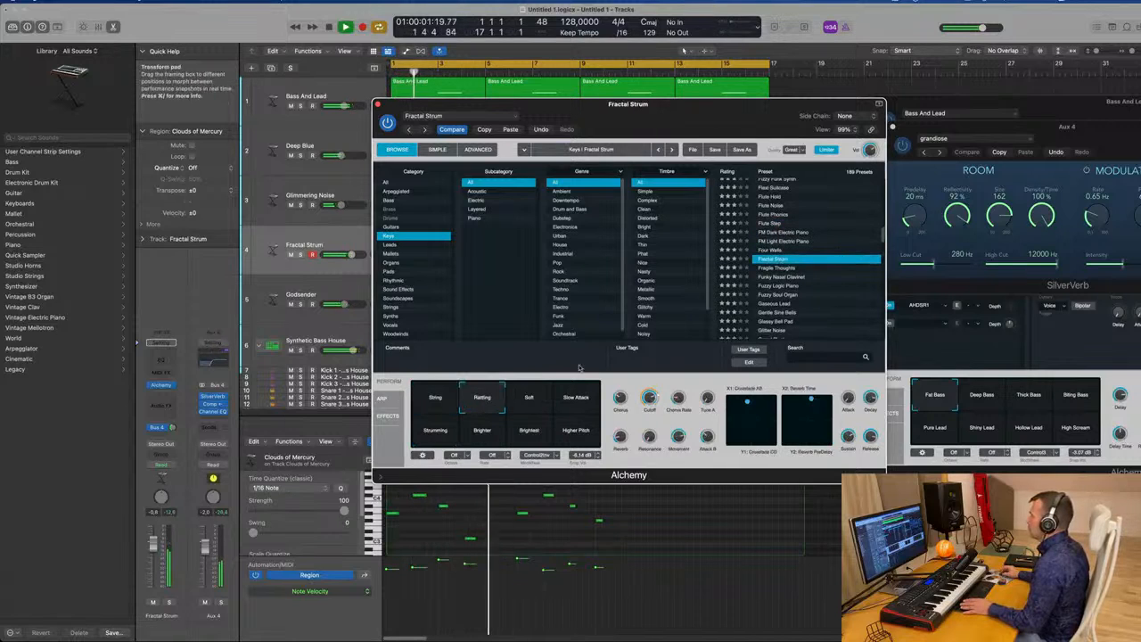
{"action": "left_click", "coordinate": [775, 277]}
{"action": "scroll", "coordinate": [820, 269], "scroll_direction": "down", "scroll_amount": 2}
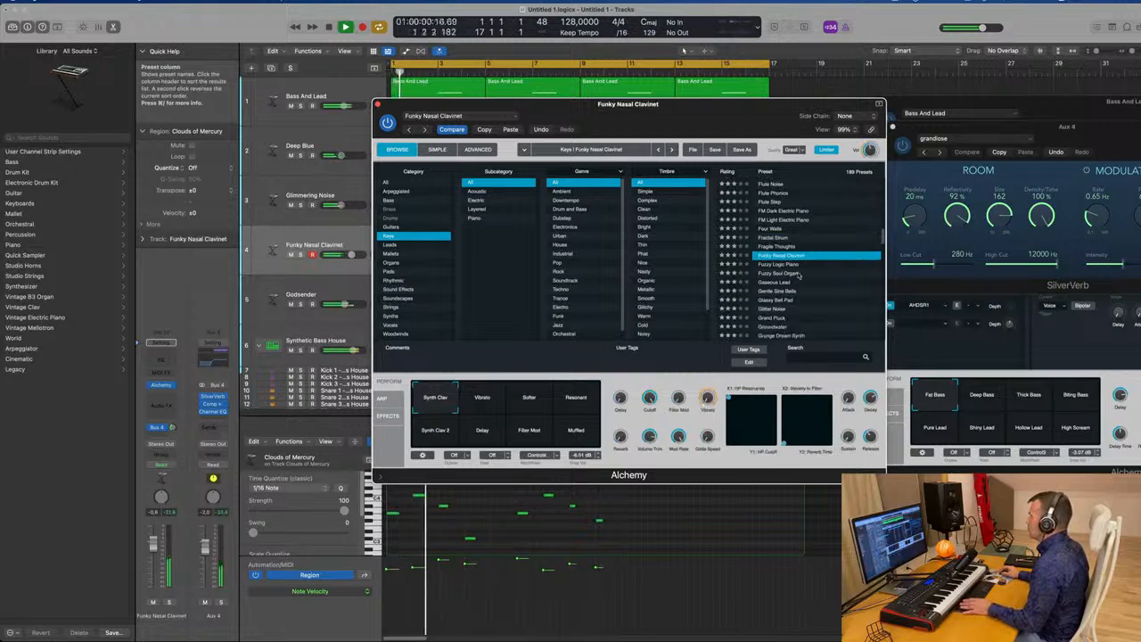
{"action": "left_click", "coordinate": [787, 282]}
- Load the Gentle Sine Bells preset on the melody track, compare its Sine 5th and Metallic Bell 1 variations, and settle on Sines
{"action": "left_click", "coordinate": [786, 292]}
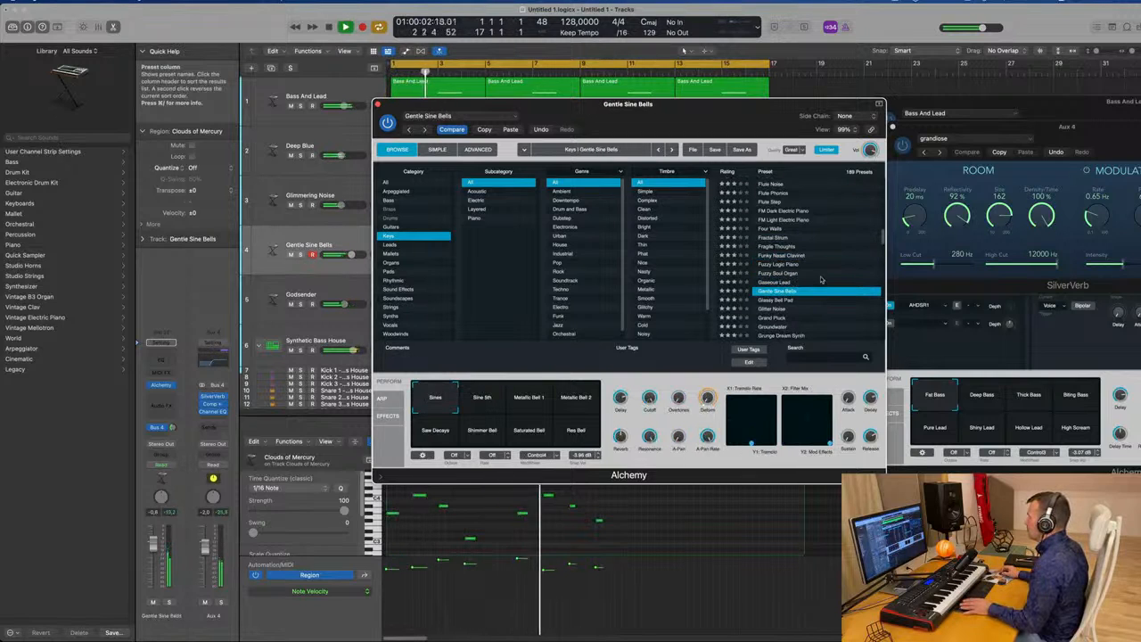
{"action": "left_click", "coordinate": [480, 397]}
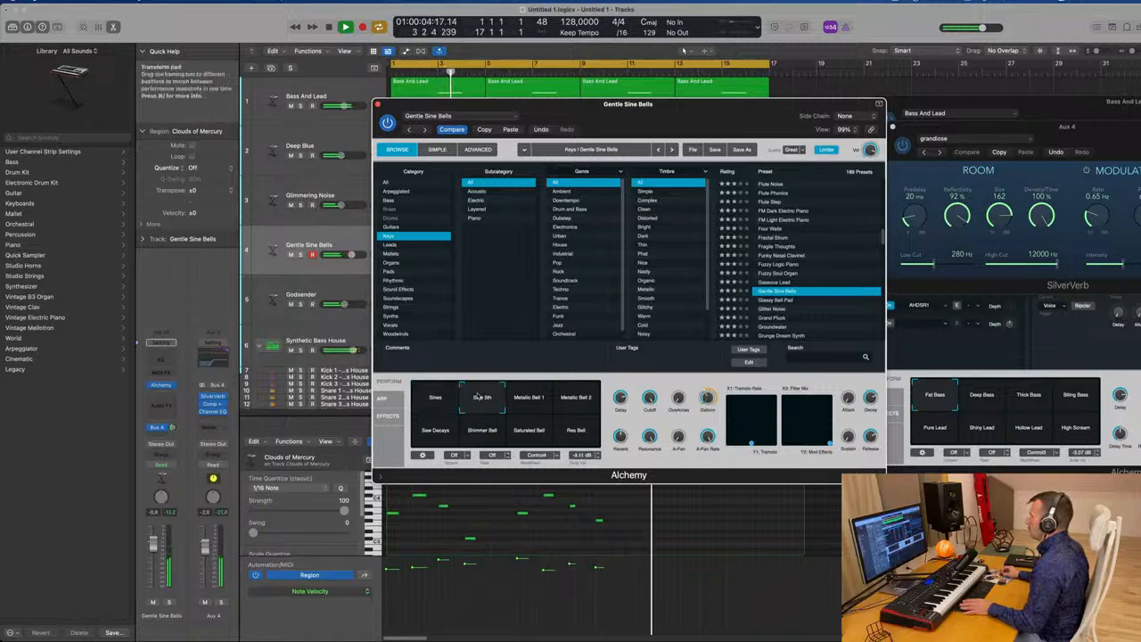
{"action": "left_click", "coordinate": [532, 399]}
{"action": "left_click", "coordinate": [436, 398]}
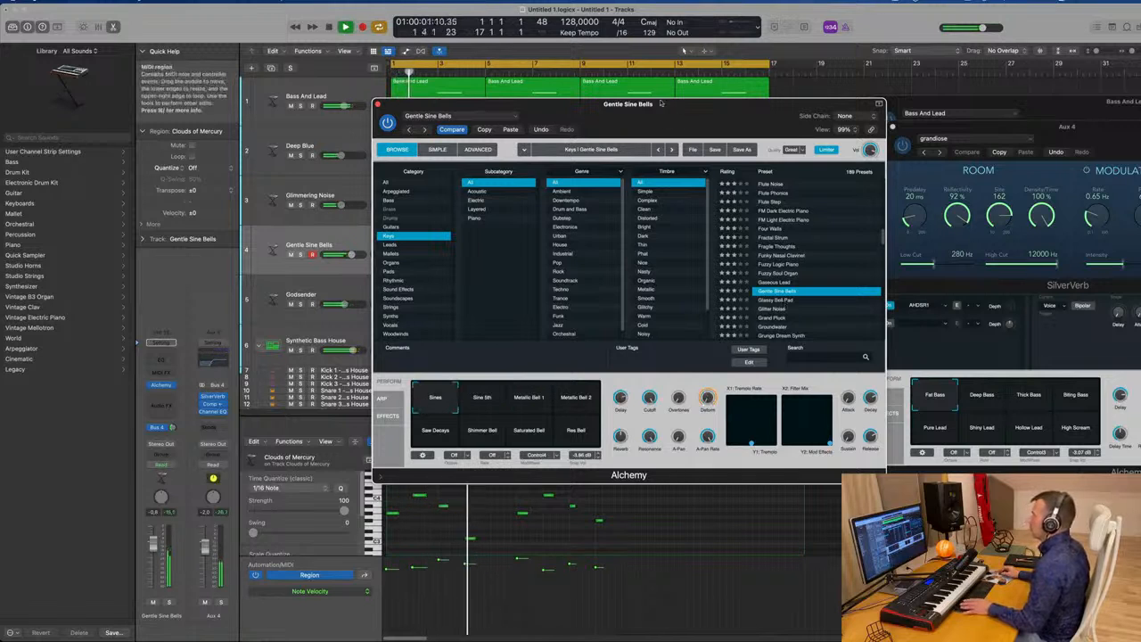
- Close the melody track's Alchemy window and repeat the Clouds of Mercury region three times to fill the 16-bar loop
{"action": "left_click_drag", "start_coordinate": [376, 104], "coordinate": [523, 85]}
{"action": "left_click", "coordinate": [523, 85]}
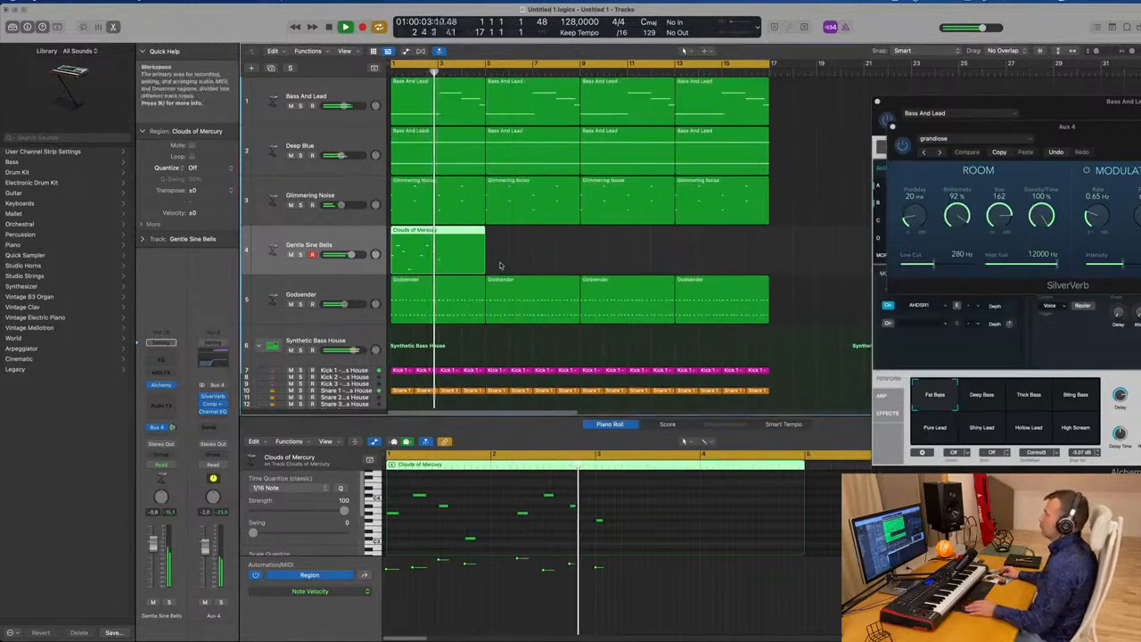
{"action": "key", "text": "super+r"}
{"action": "key", "text": "super+r"}
{"action": "key", "text": "super+r"}
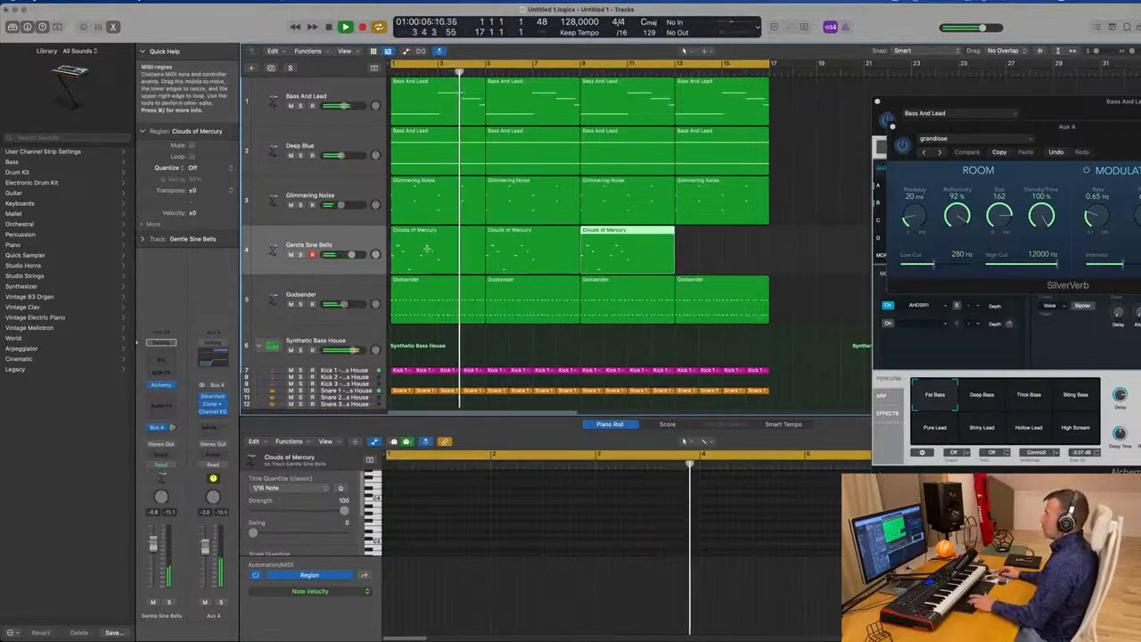
{"action": "scroll", "coordinate": [485, 231], "scroll_direction": "down", "scroll_amount": 5}
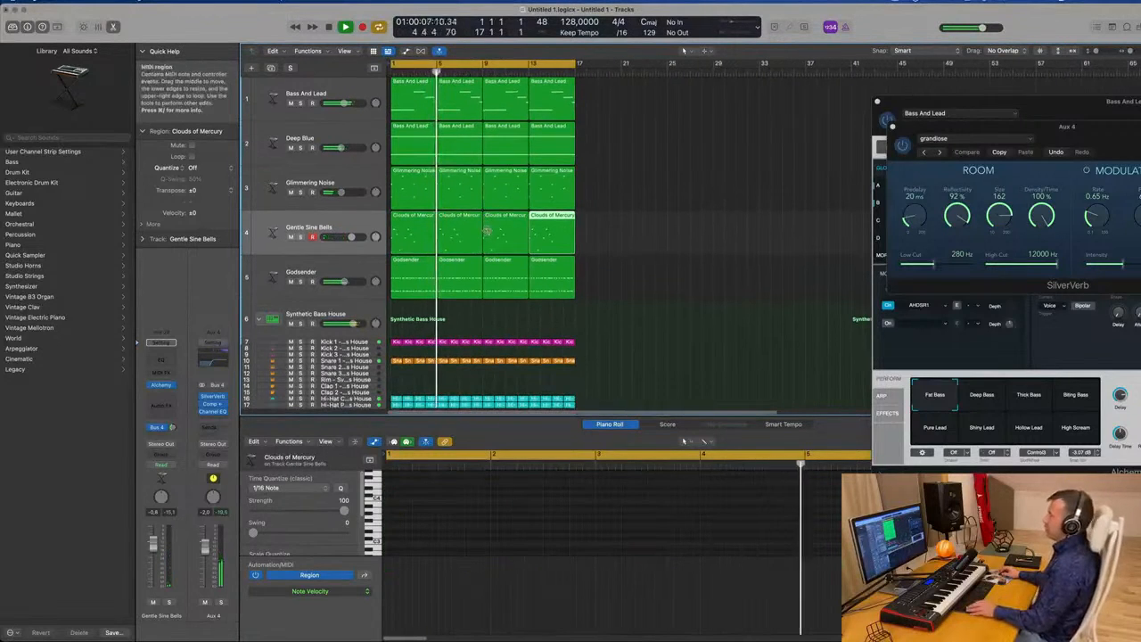
{"action": "scroll", "coordinate": [638, 226], "scroll_direction": "up", "scroll_amount": 1}
{"action": "scroll", "coordinate": [640, 224], "scroll_direction": "down", "scroll_amount": 1}
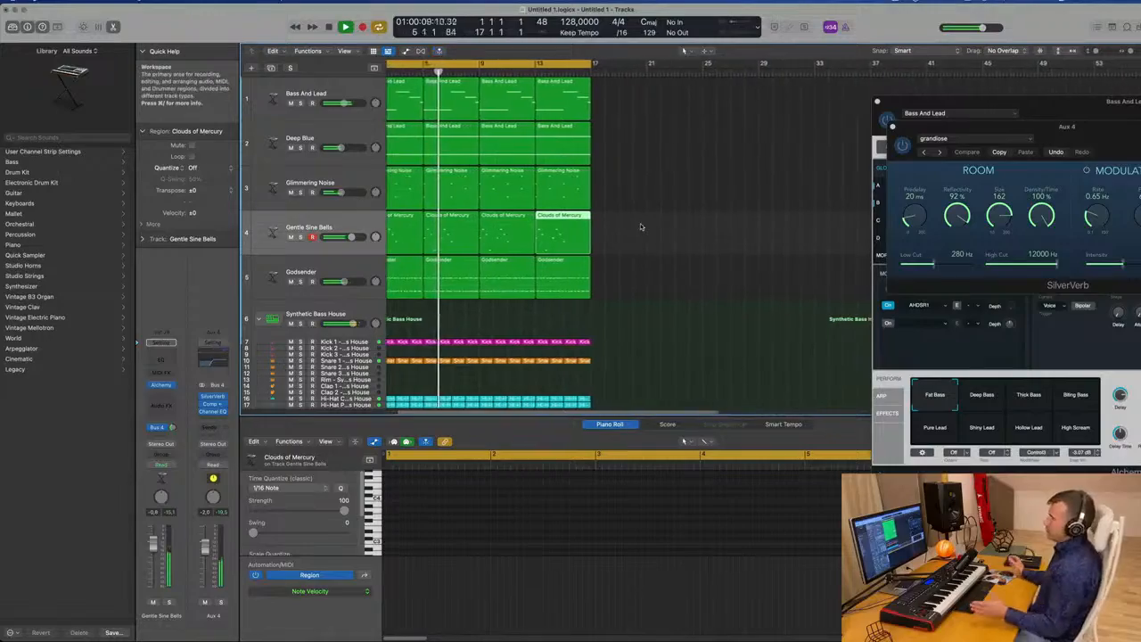